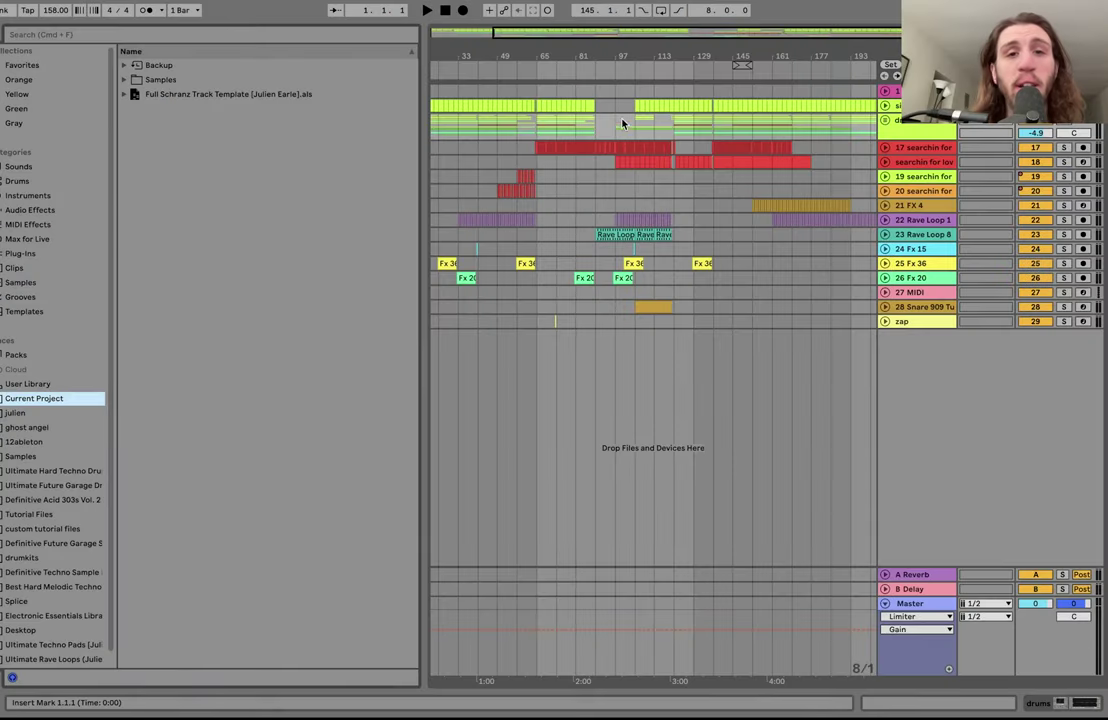
Step: Solo the sidechain track, show its kick 7 sampler and play it briefly
{"action": "left_click_drag", "start_coordinate": [562, 50], "coordinate": [585, 50]}
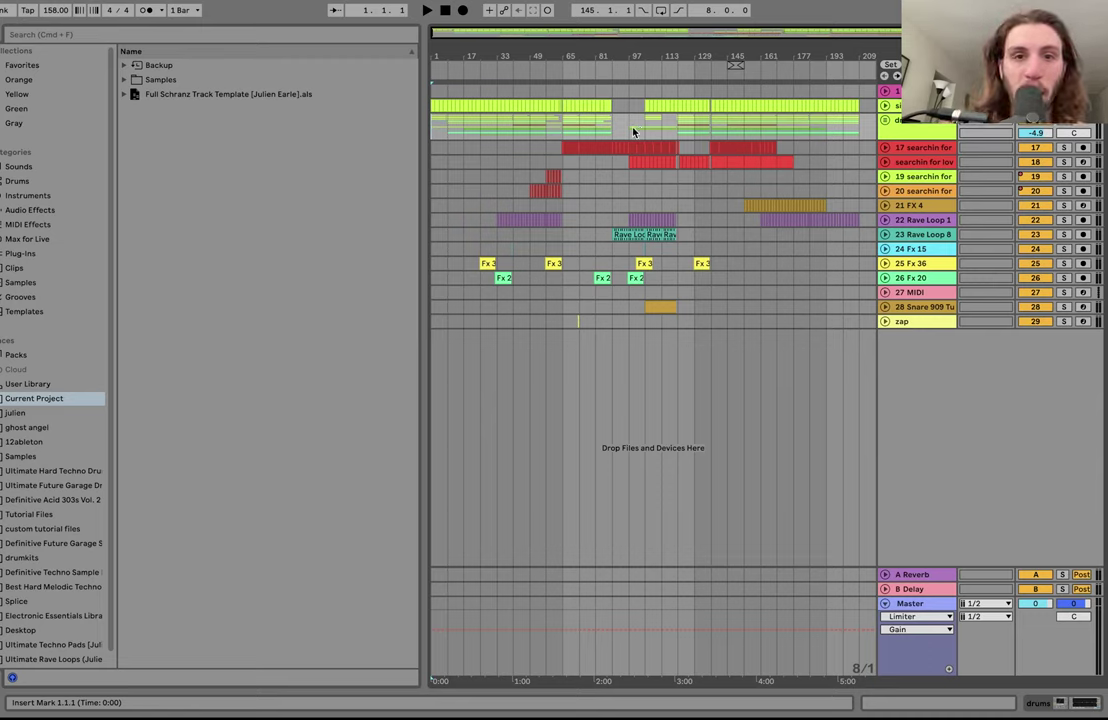
{"action": "left_click", "coordinate": [1063, 106]}
{"action": "double_click", "coordinate": [928, 106]}
{"action": "key", "text": "space"}
{"action": "key", "text": "space"}
{"action": "left_click_drag", "start_coordinate": [57, 596], "coordinate": [57, 648]}
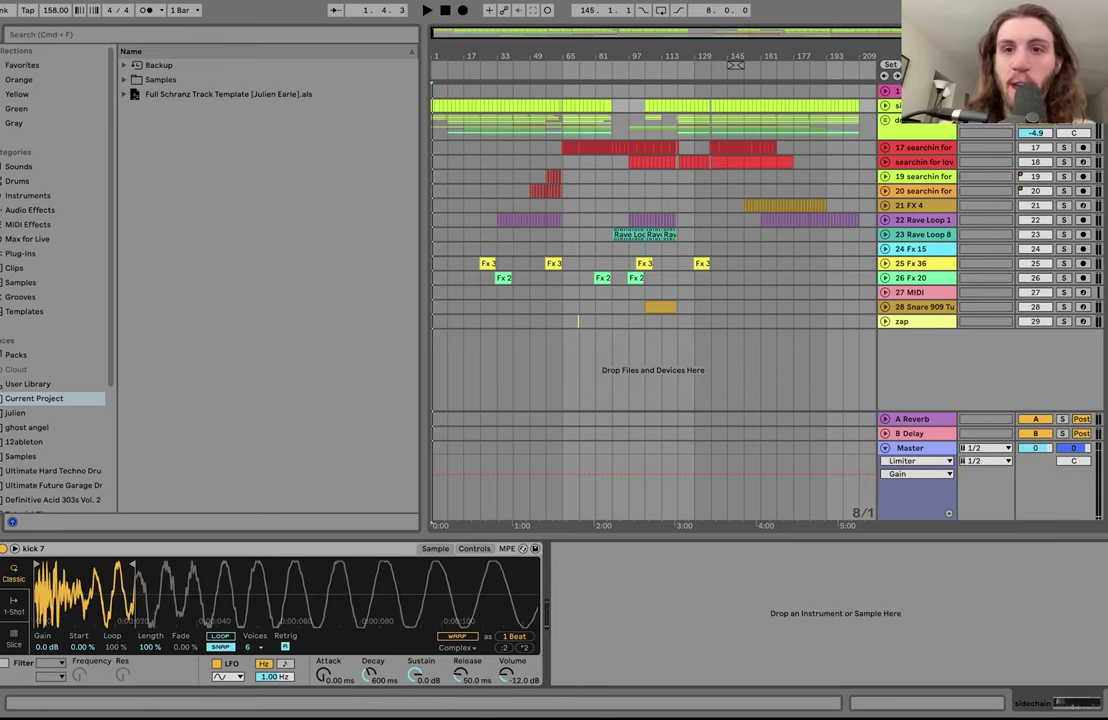
Step: Expand the drums group and play the arrangement from bar 137 while looking over the kick, hi-hat, percussion and ride tracks
{"action": "left_click", "coordinate": [884, 121]}
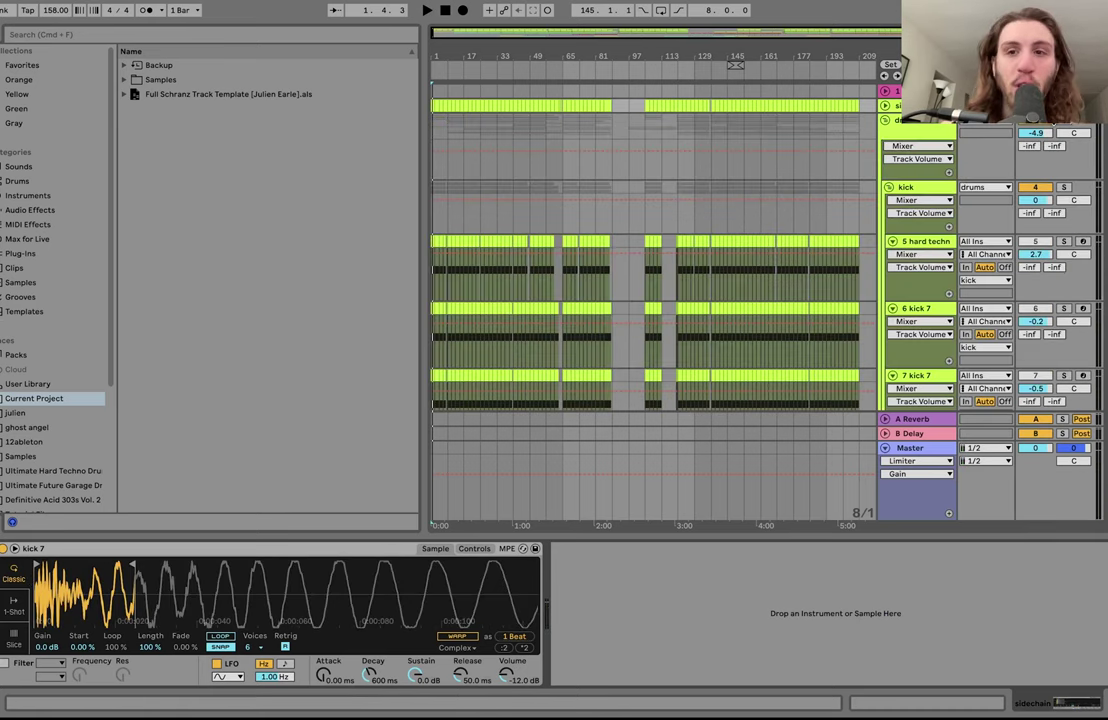
{"action": "left_click", "coordinate": [712, 228]}
{"action": "key", "text": "space"}
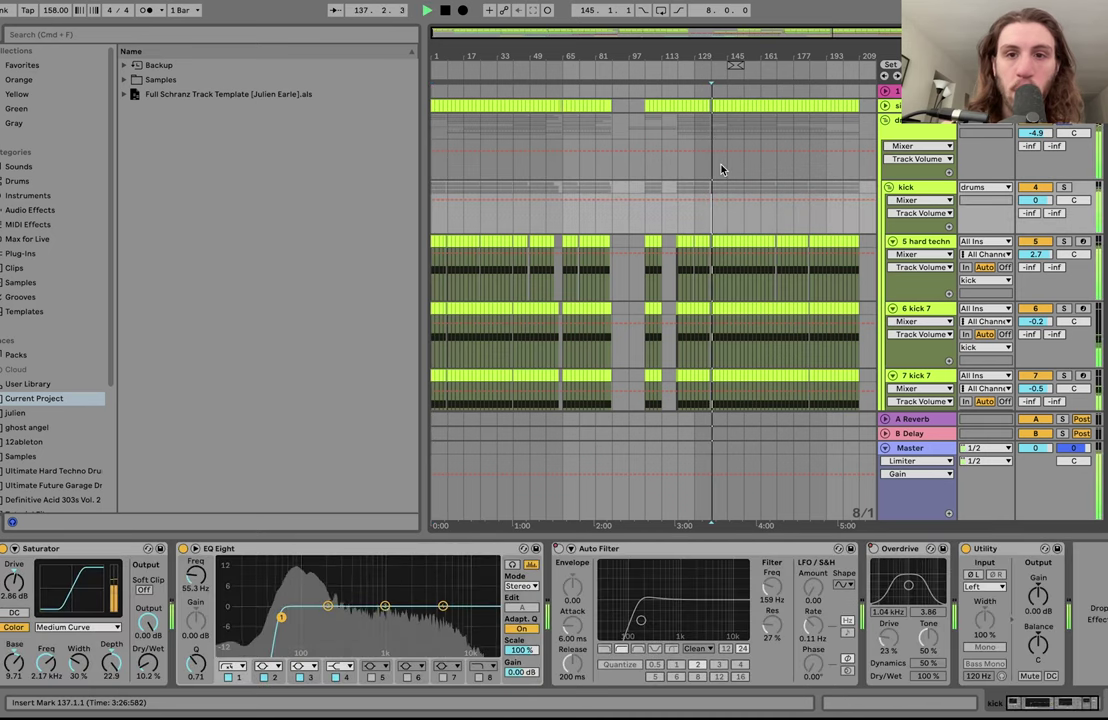
{"action": "left_click", "coordinate": [712, 170]}
{"action": "scroll", "coordinate": [710, 170], "scroll_direction": "down", "scroll_amount": 5}
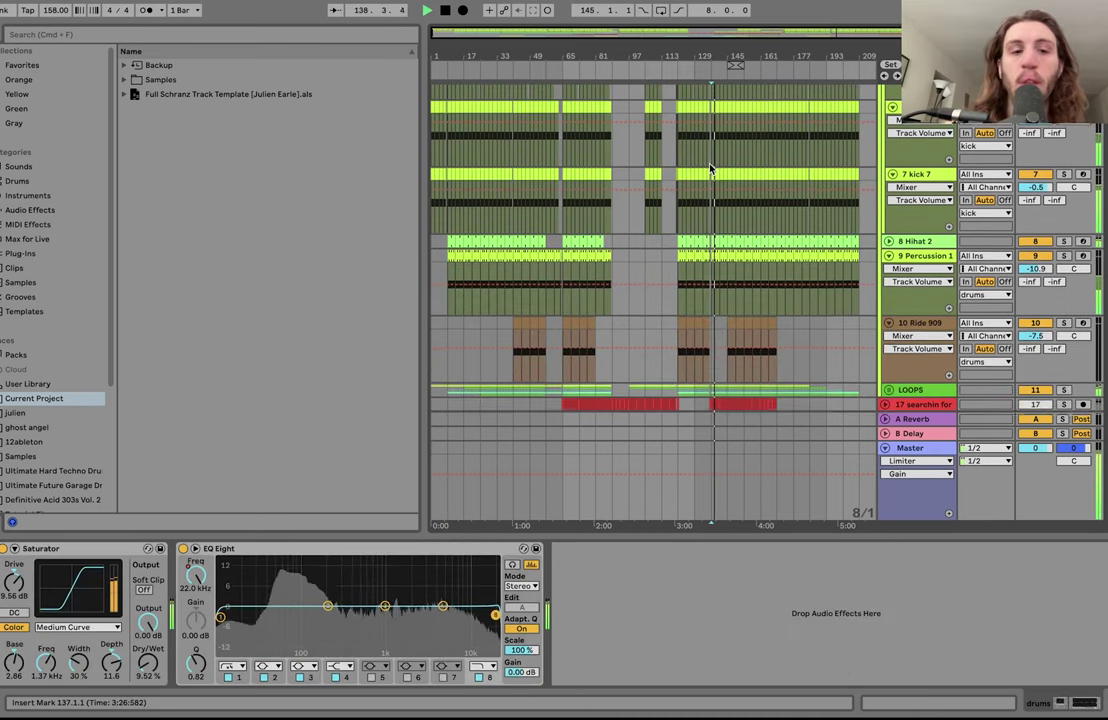
{"action": "scroll", "coordinate": [838, 188], "scroll_direction": "up", "scroll_amount": 5}
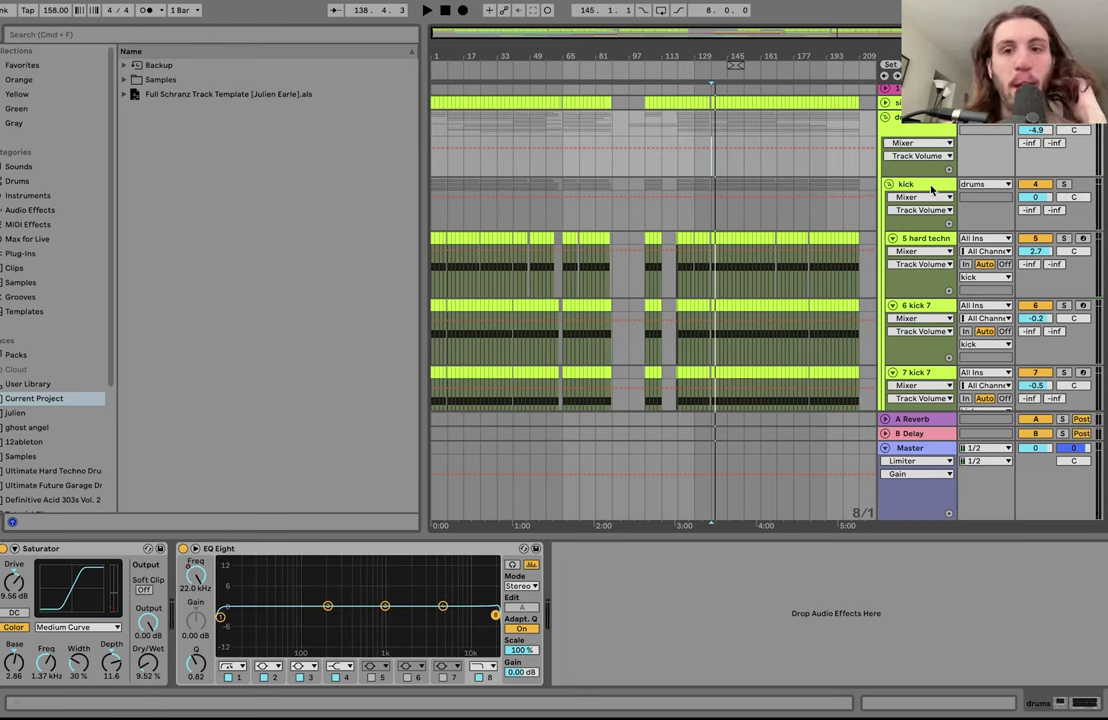
Step: Collapse the kick group and play the 10 Ride 909 section from bar 153
{"action": "left_click", "coordinate": [886, 178]}
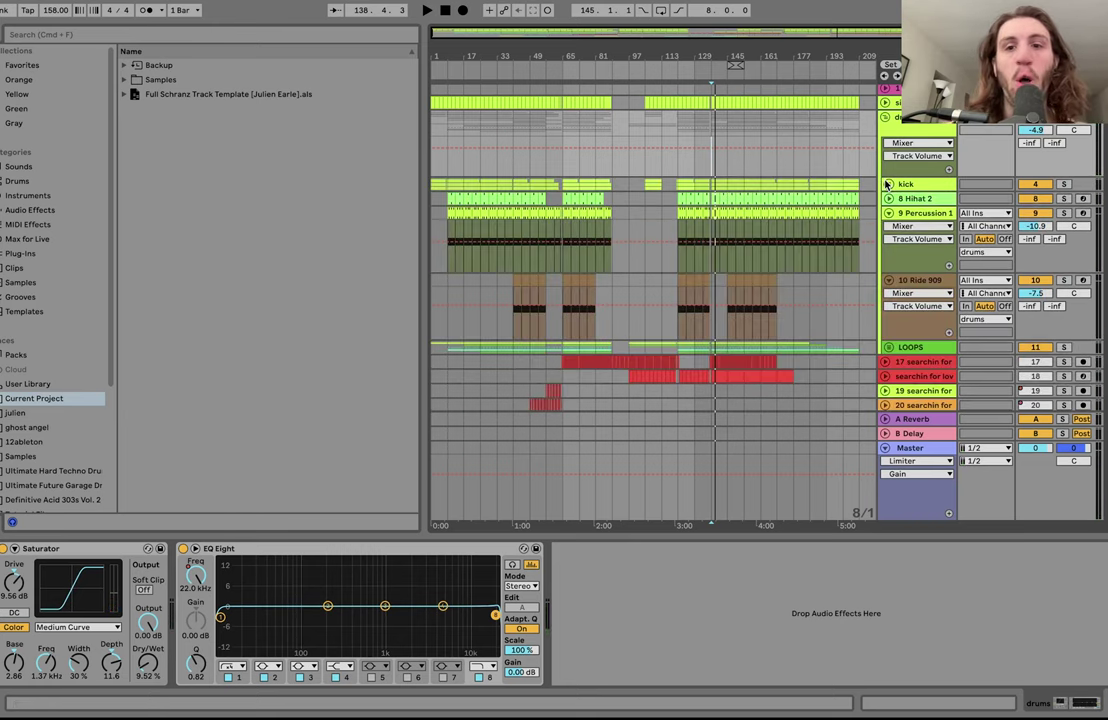
{"action": "left_click", "coordinate": [744, 281]}
{"action": "key", "text": "space"}
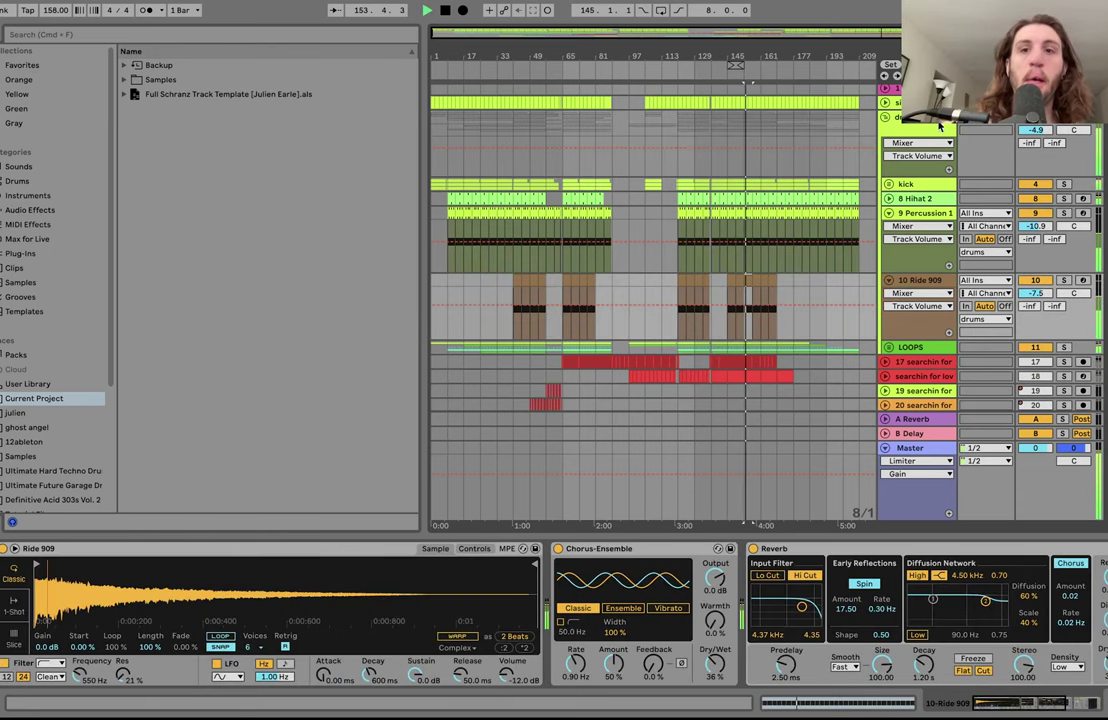
Step: Stop playback, expand the kick group, solo it and play it from bar 153
{"action": "left_click", "coordinate": [937, 184]}
{"action": "key", "text": "space"}
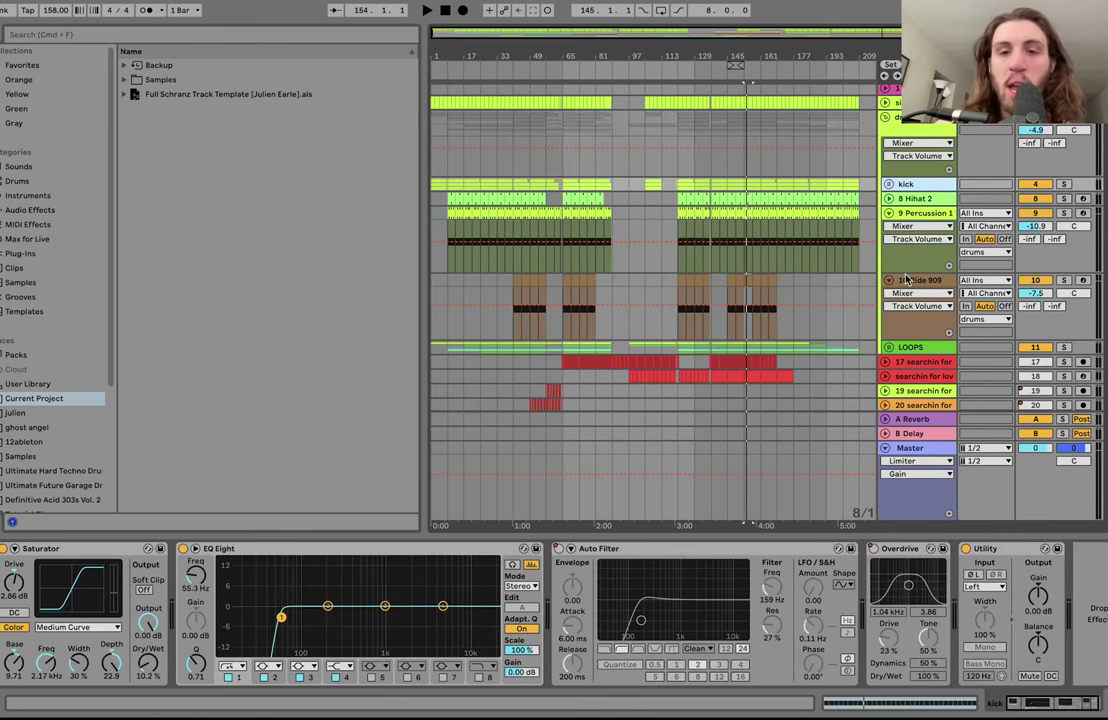
{"action": "left_click", "coordinate": [889, 184]}
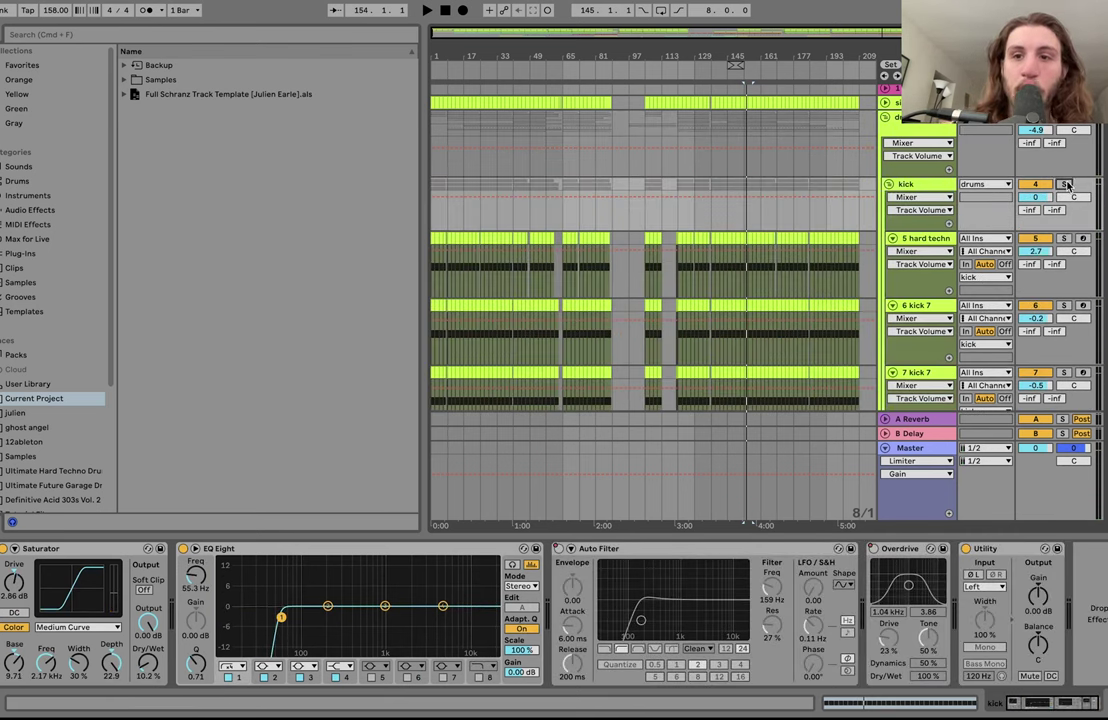
{"action": "key", "text": "space"}
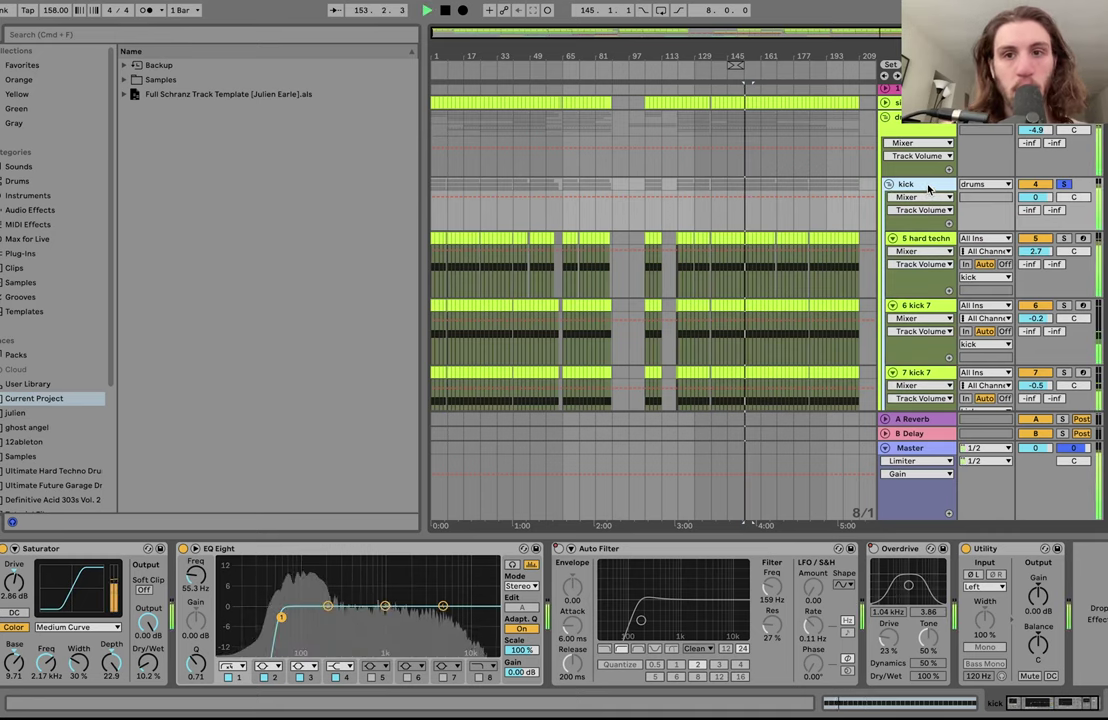
Step: Turn off the Saturator and EQ Eight on the drums group, then play the soloed kick group with its own effects shown
{"action": "left_click", "coordinate": [913, 132]}
{"action": "key", "text": "space"}
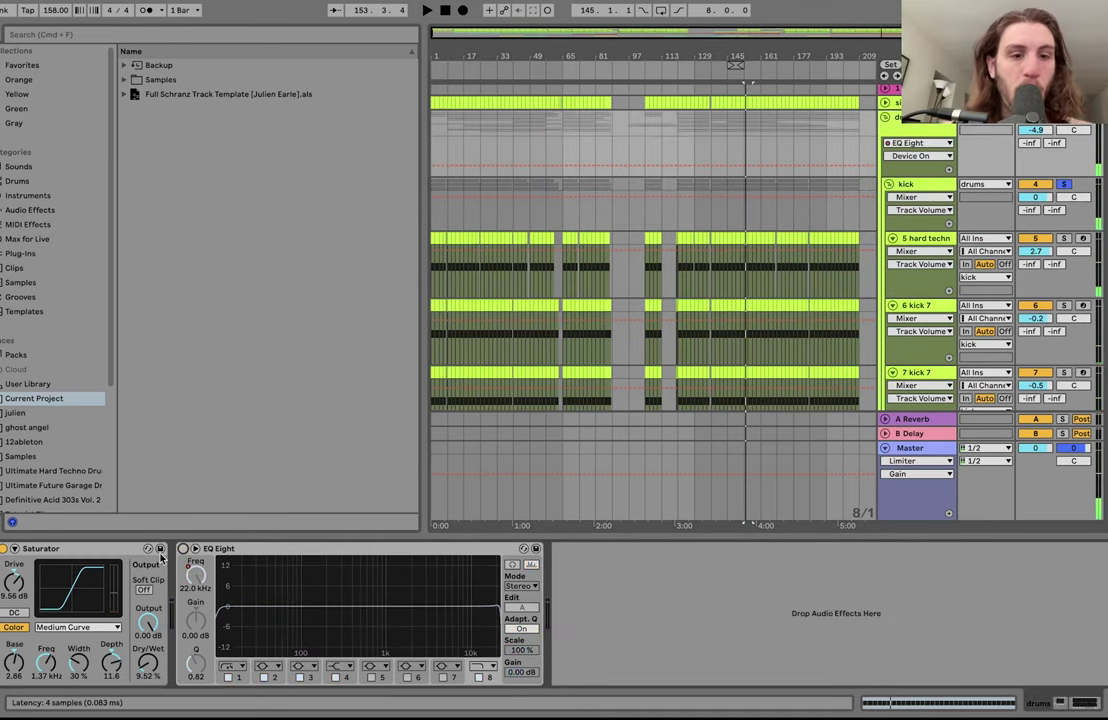
{"action": "left_click", "coordinate": [10, 548]}
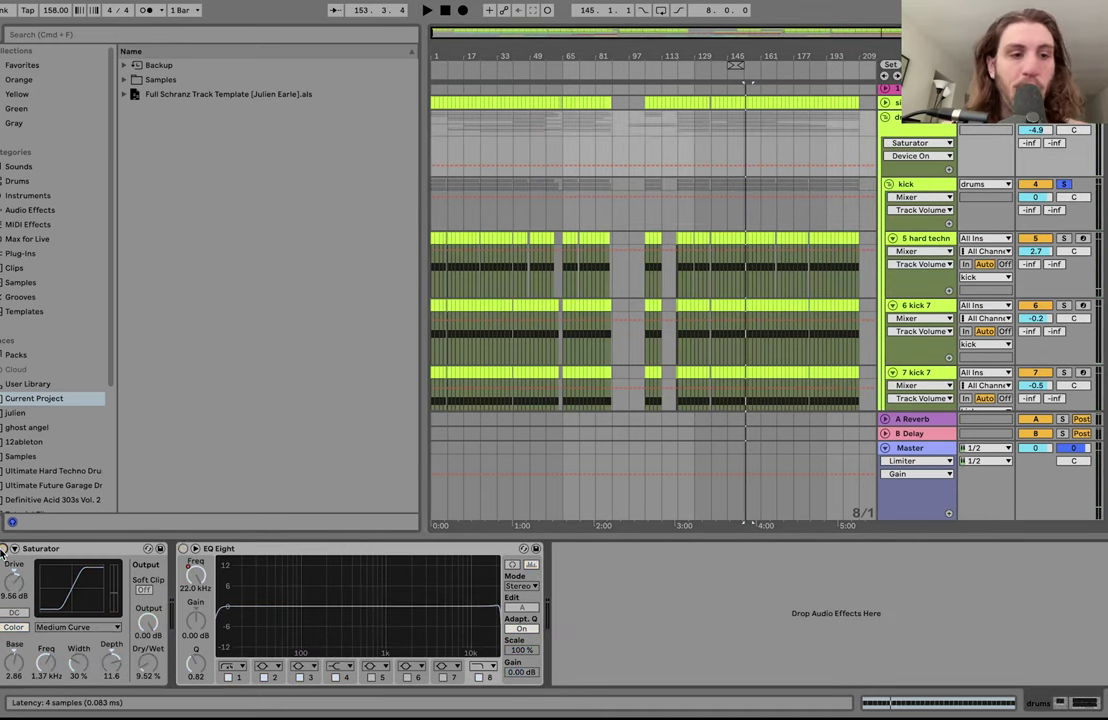
{"action": "key", "text": "space"}
{"action": "left_click", "coordinate": [931, 189]}
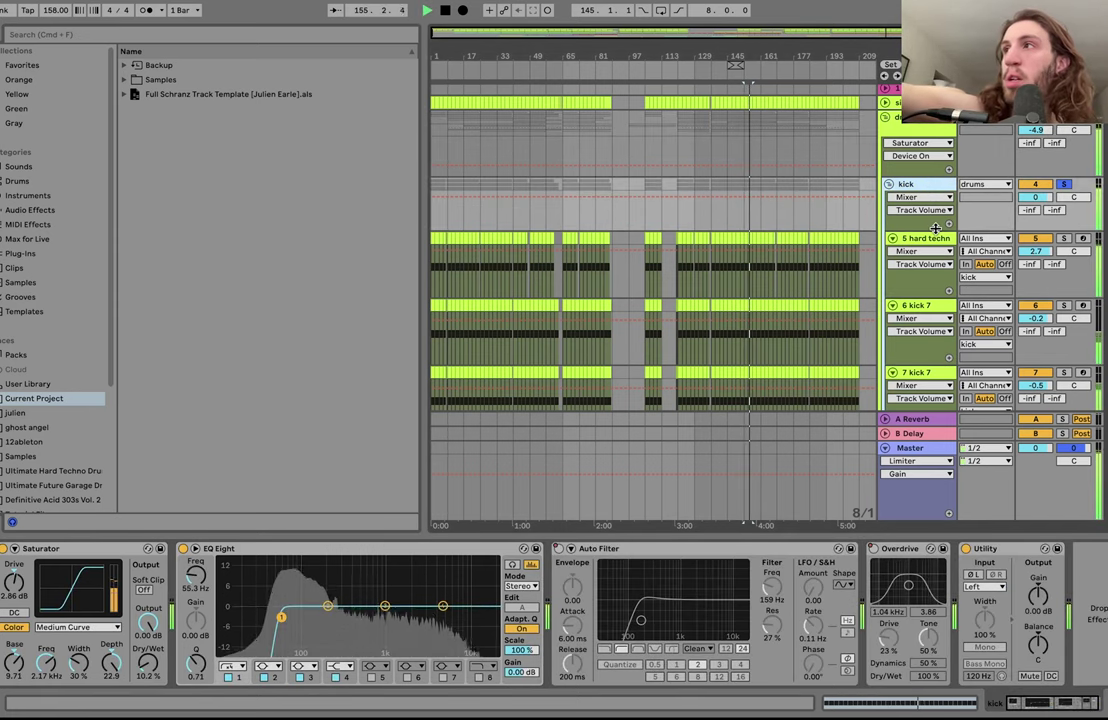
{"action": "key", "text": "space"}
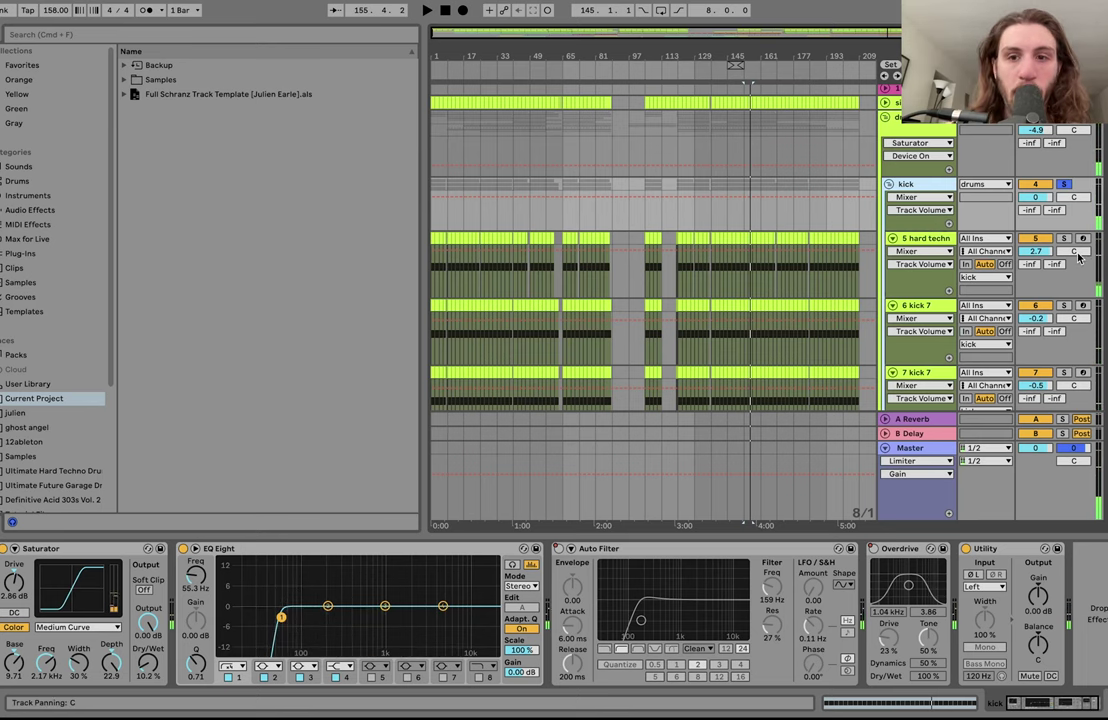
Step: Solo track 5 inside the kick group, show its hard techno kick 9 sampler and play it
{"action": "scroll", "coordinate": [1033, 282], "scroll_direction": "down", "scroll_amount": 1}
{"action": "scroll", "coordinate": [1033, 282], "scroll_direction": "down", "scroll_amount": 1}
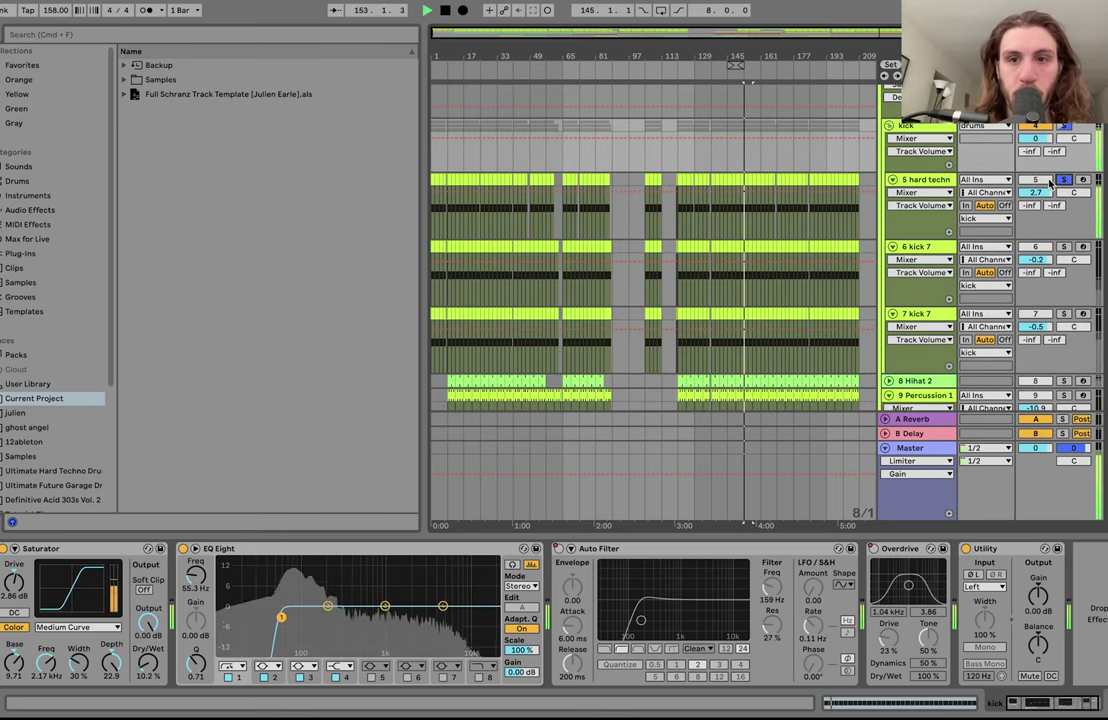
{"action": "left_click", "coordinate": [1063, 180]}
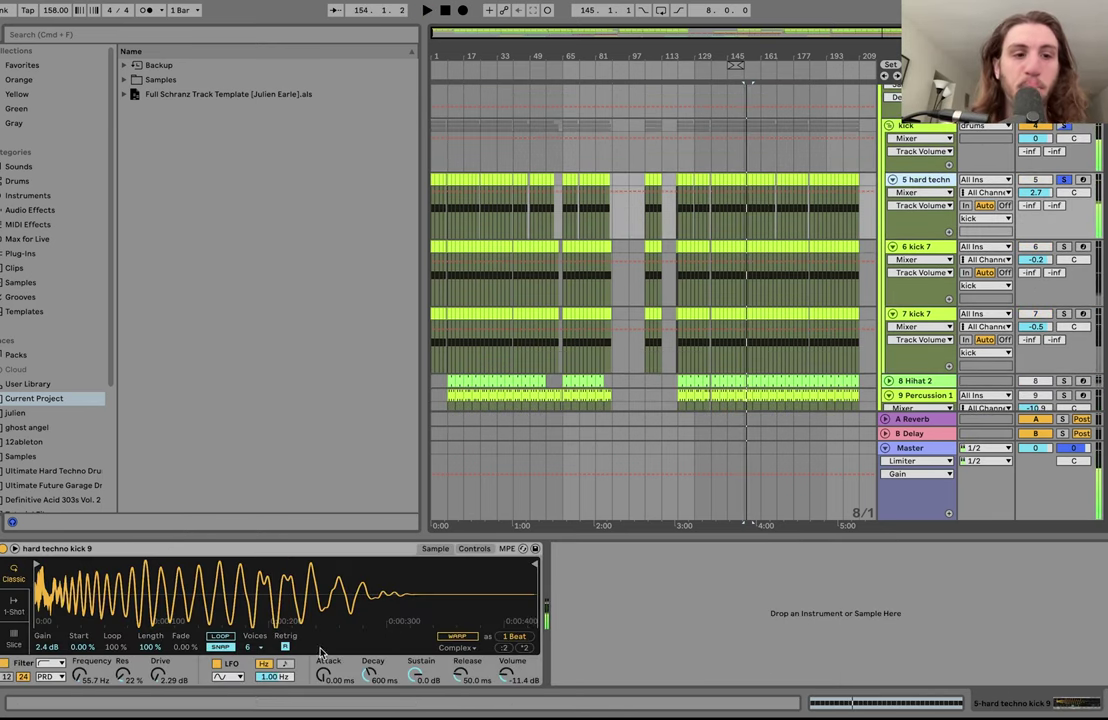
{"action": "left_click", "coordinate": [758, 311]}
{"action": "key", "text": "space"}
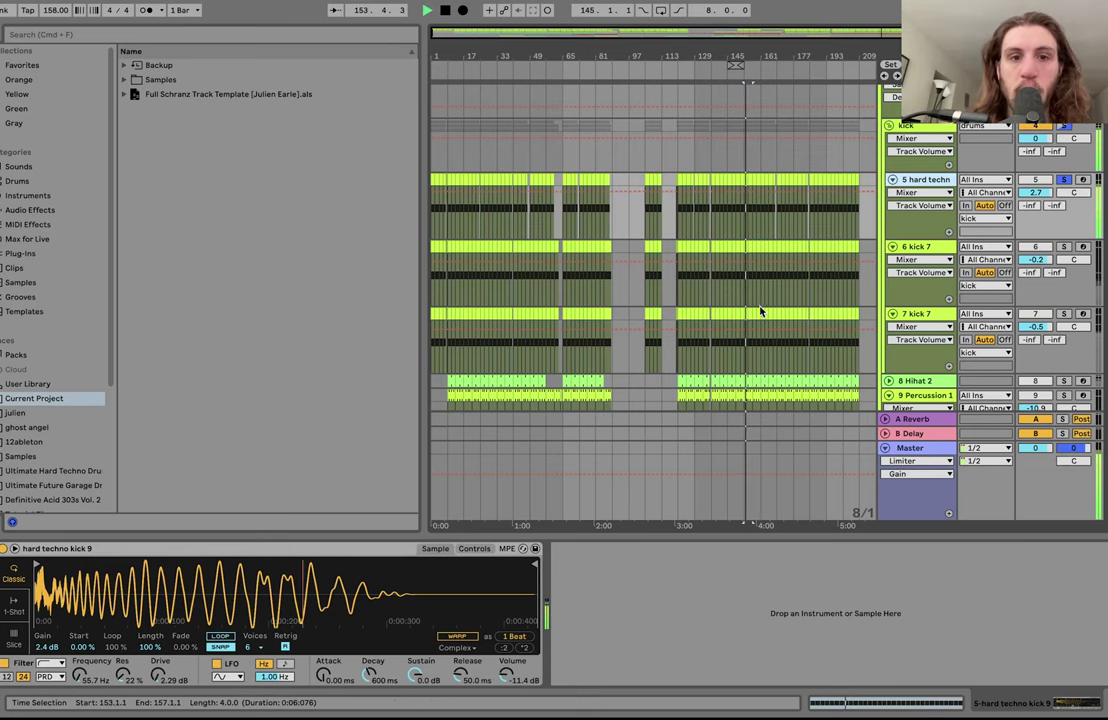
Step: Show the devices on track 6, solo track 7 kick 7, play it and examine its device chain
{"action": "left_click", "coordinate": [928, 247]}
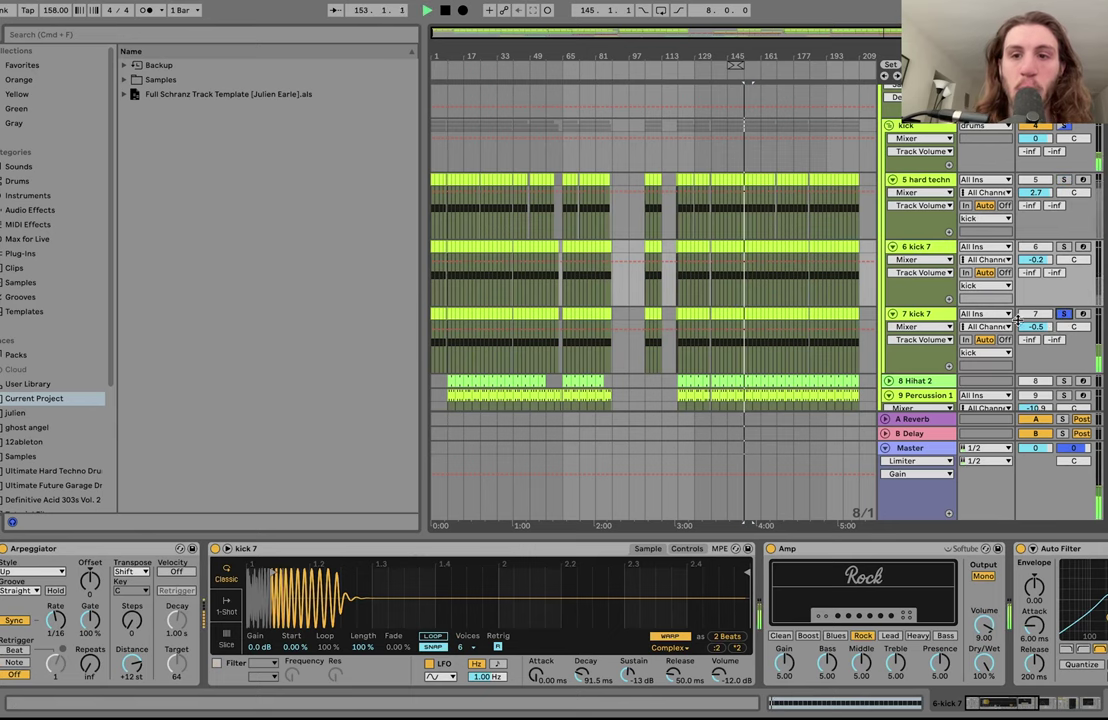
{"action": "left_click", "coordinate": [1065, 314]}
{"action": "key", "text": "space"}
{"action": "scroll", "coordinate": [716, 576], "scroll_direction": "right", "scroll_amount": 10}
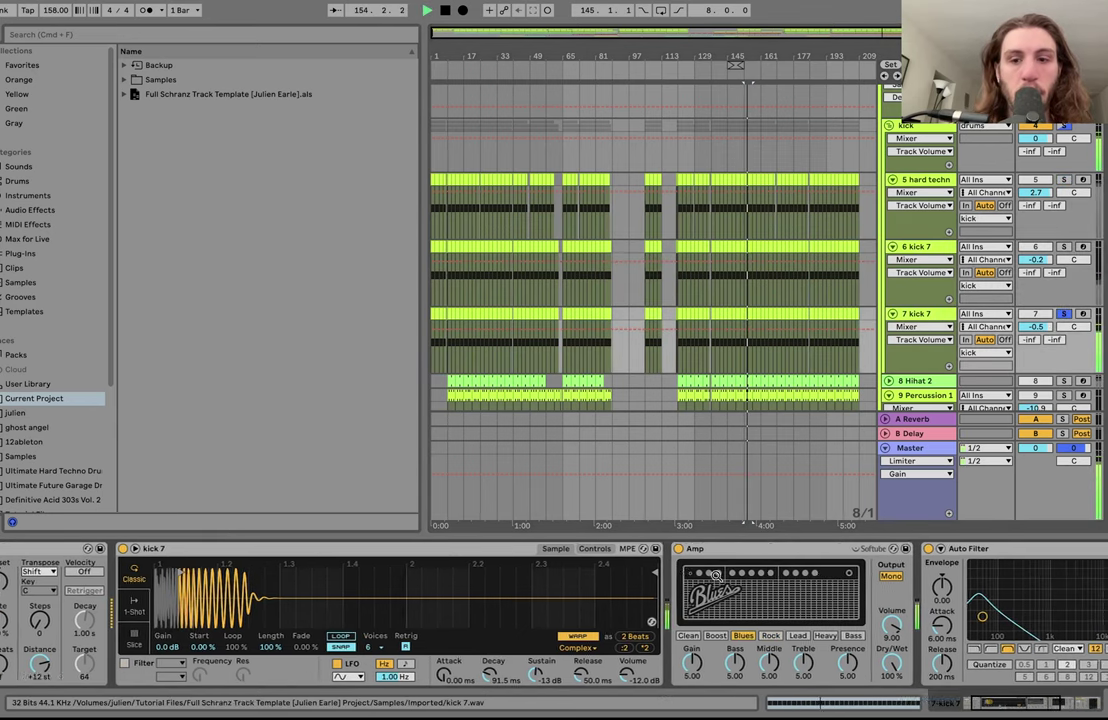
{"action": "scroll", "coordinate": [716, 576], "scroll_direction": "left", "scroll_amount": 10}
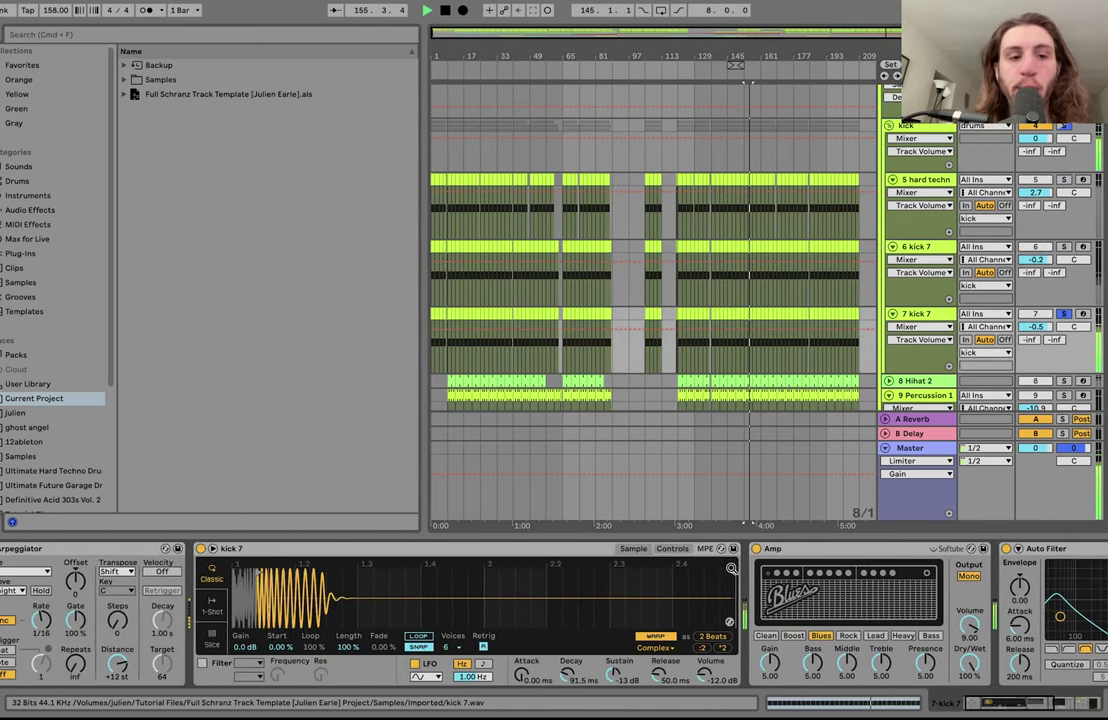
{"action": "scroll", "coordinate": [757, 552], "scroll_direction": "right", "scroll_amount": 10}
Step: Turn off the Amp, Auto Filter and Compressor on track 7 kick 7
{"action": "left_click", "coordinate": [757, 552]}
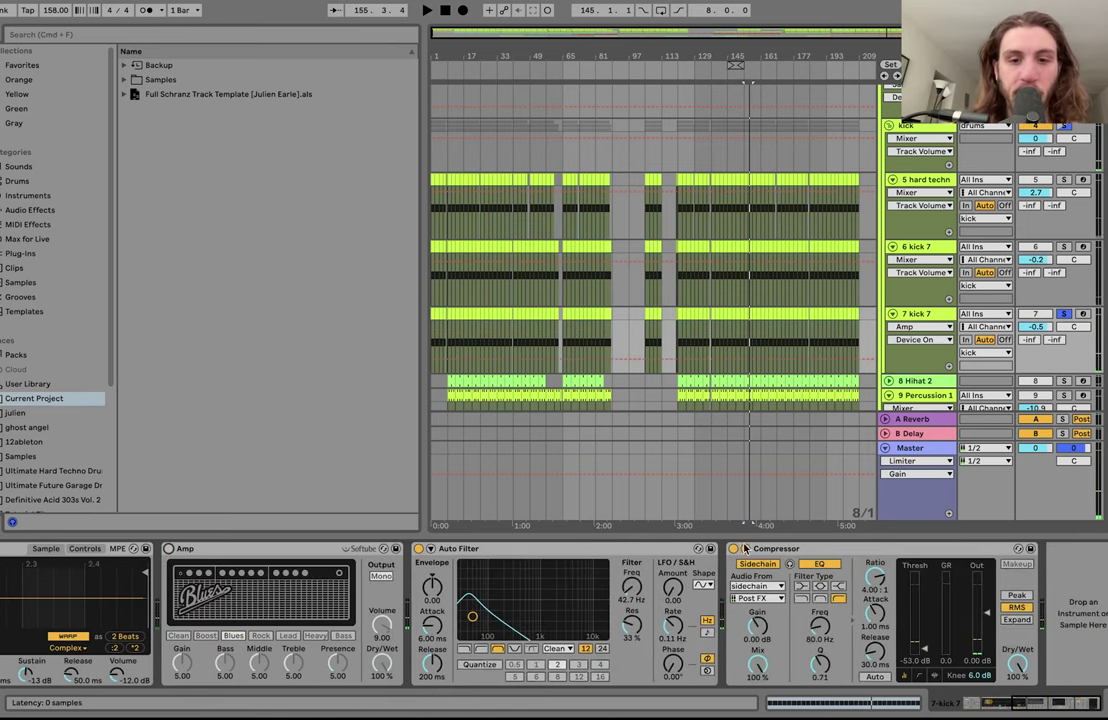
{"action": "scroll", "coordinate": [680, 560], "scroll_direction": "left", "scroll_amount": 5}
{"action": "left_click", "coordinate": [603, 560]}
{"action": "scroll", "coordinate": [600, 580], "scroll_direction": "left", "scroll_amount": 5}
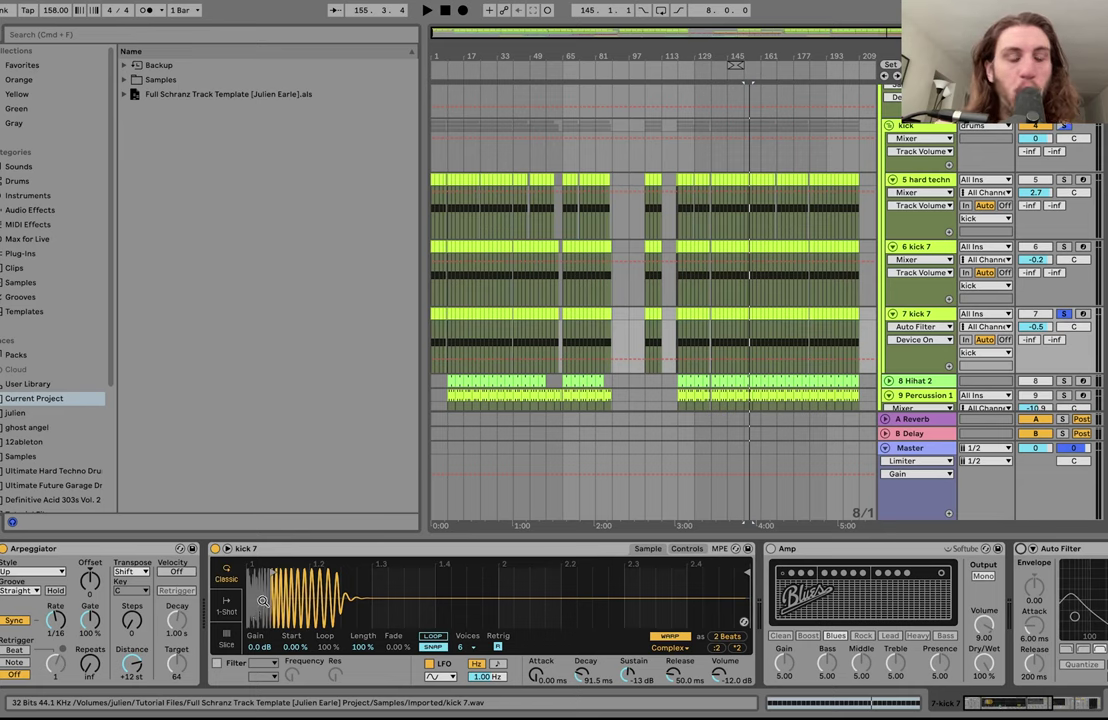
Step: Play the dry kick 7 sample on track 7 and adjust its start marker to cut off the initial transient
{"action": "scroll", "coordinate": [743, 621], "scroll_direction": "up", "scroll_amount": 6}
{"action": "left_click_drag", "start_coordinate": [325, 603], "coordinate": [325, 596]}
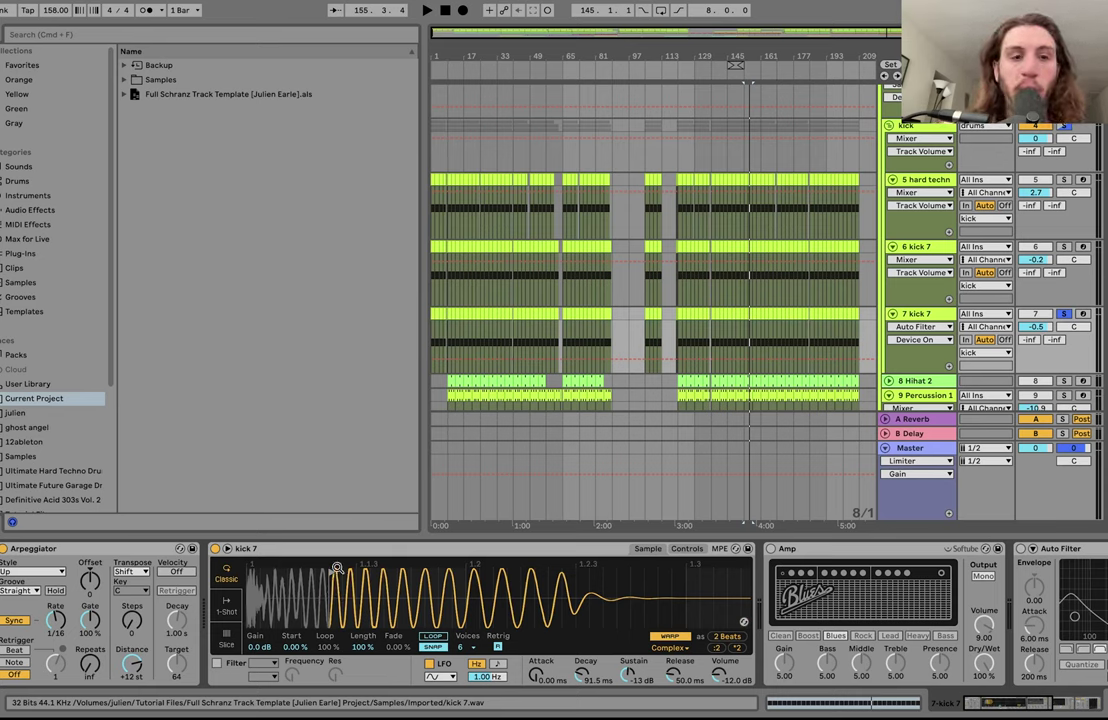
{"action": "key", "text": "space"}
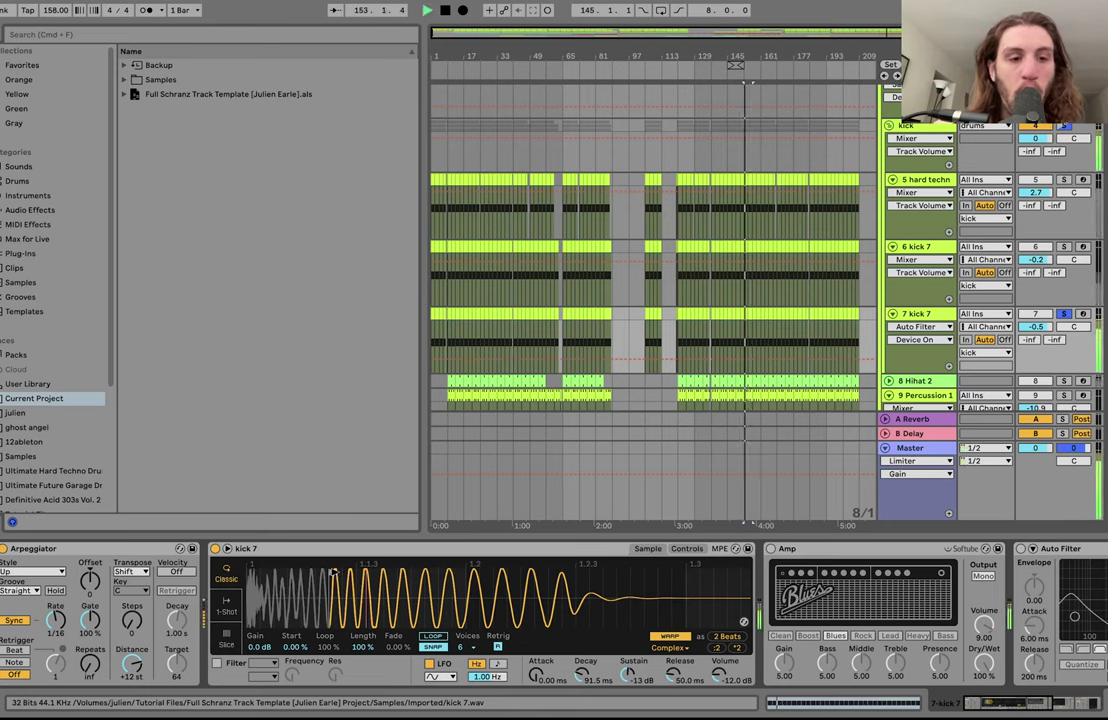
{"action": "mouse_move", "coordinate": [311, 573]}
{"action": "left_mouse_down"}
{"action": "mouse_move", "coordinate": [251, 572]}
{"action": "mouse_move", "coordinate": [332, 572]}
{"action": "left_mouse_up"}
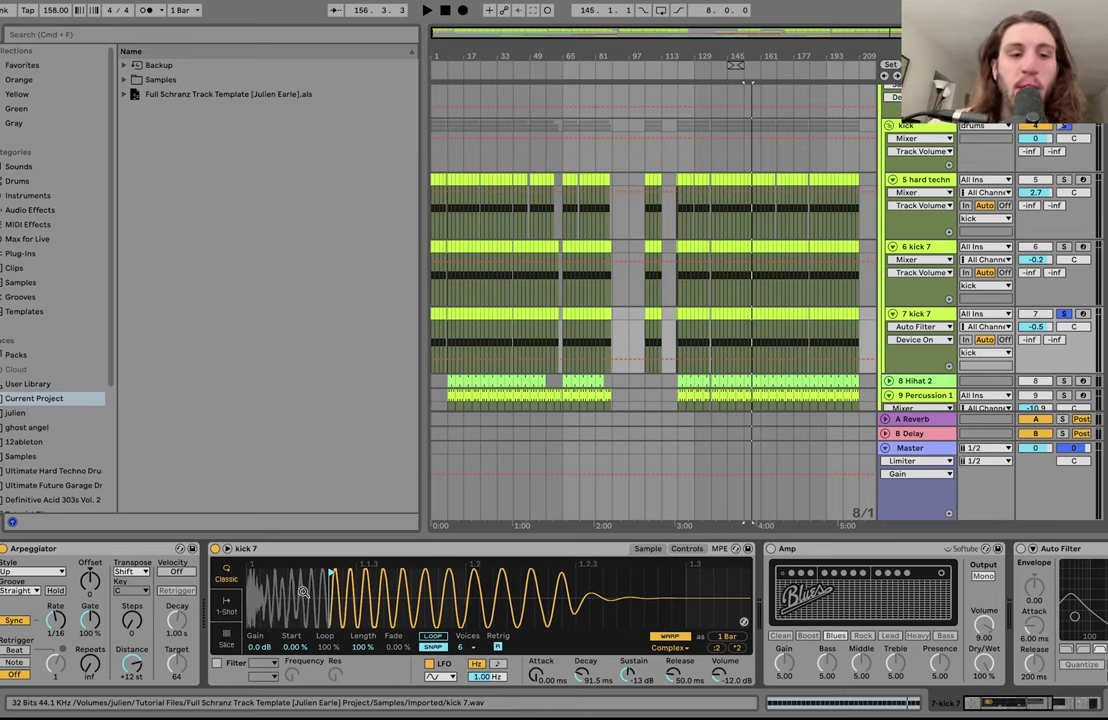
Step: Examine the trimmed kick 7 waveform around its start marker and play the sample without effects
{"action": "left_click_drag", "start_coordinate": [300, 598], "coordinate": [308, 598]}
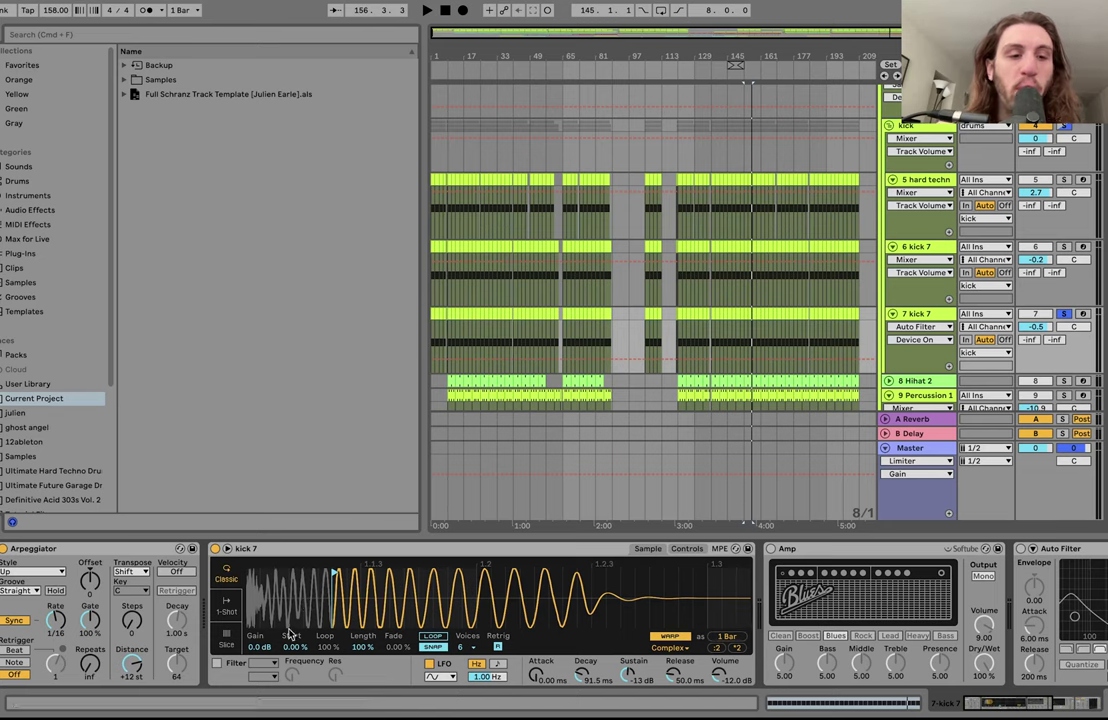
{"action": "mouse_move", "coordinate": [259, 608]}
{"action": "left_mouse_down"}
{"action": "mouse_move", "coordinate": [259, 618]}
{"action": "mouse_move", "coordinate": [251, 598]}
{"action": "left_mouse_up"}
{"action": "key", "text": "space"}
{"action": "key", "text": "space"}
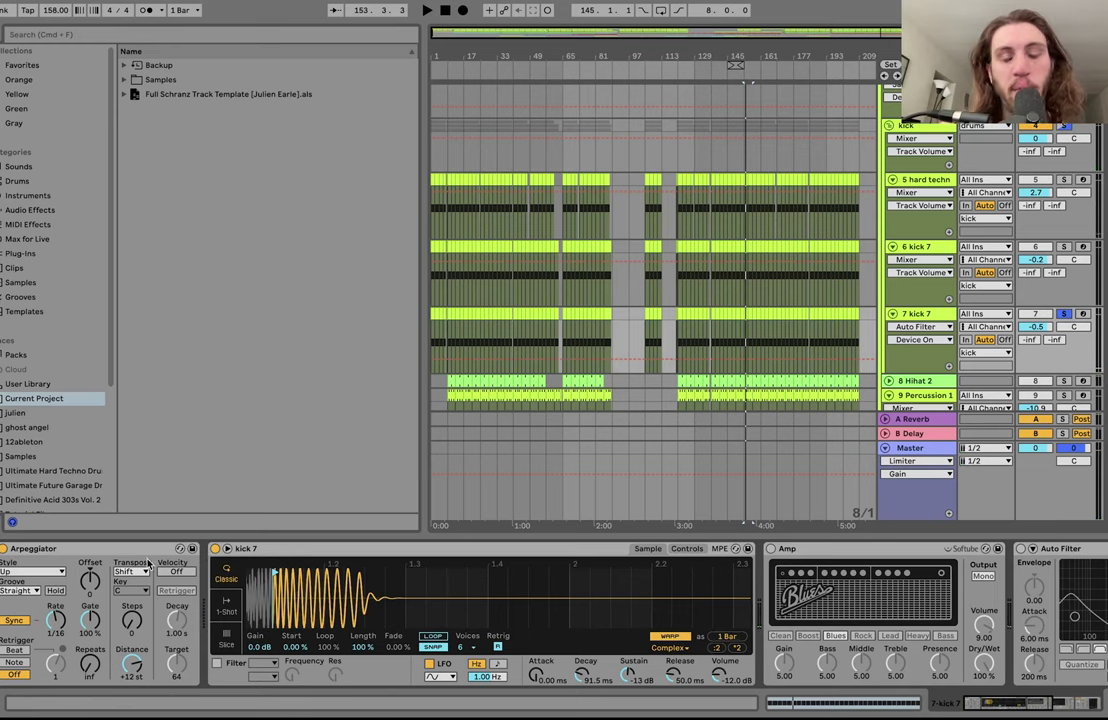
Step: Turn the Amp and the Auto Filter on track 7 back on, playing the kick to hear them
{"action": "left_click_drag", "start_coordinate": [388, 554], "coordinate": [448, 584]}
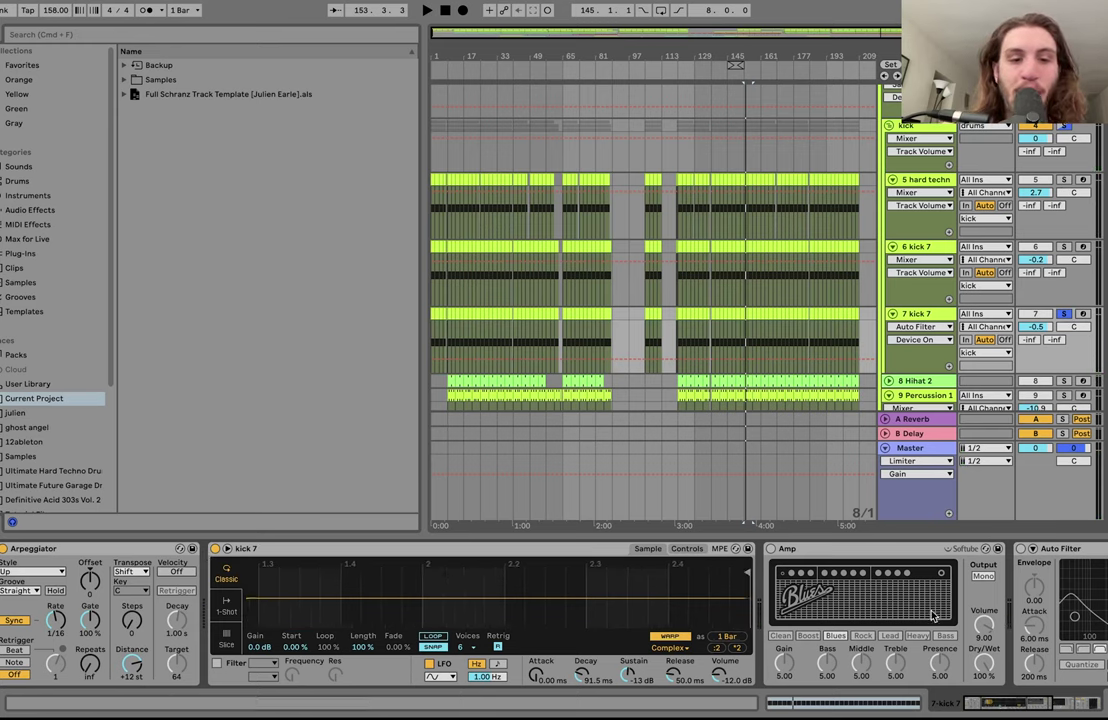
{"action": "scroll", "coordinate": [886, 603], "scroll_direction": "right", "scroll_amount": 1}
{"action": "scroll", "coordinate": [886, 603], "scroll_direction": "right", "scroll_amount": 5}
{"action": "left_click", "coordinate": [472, 549]}
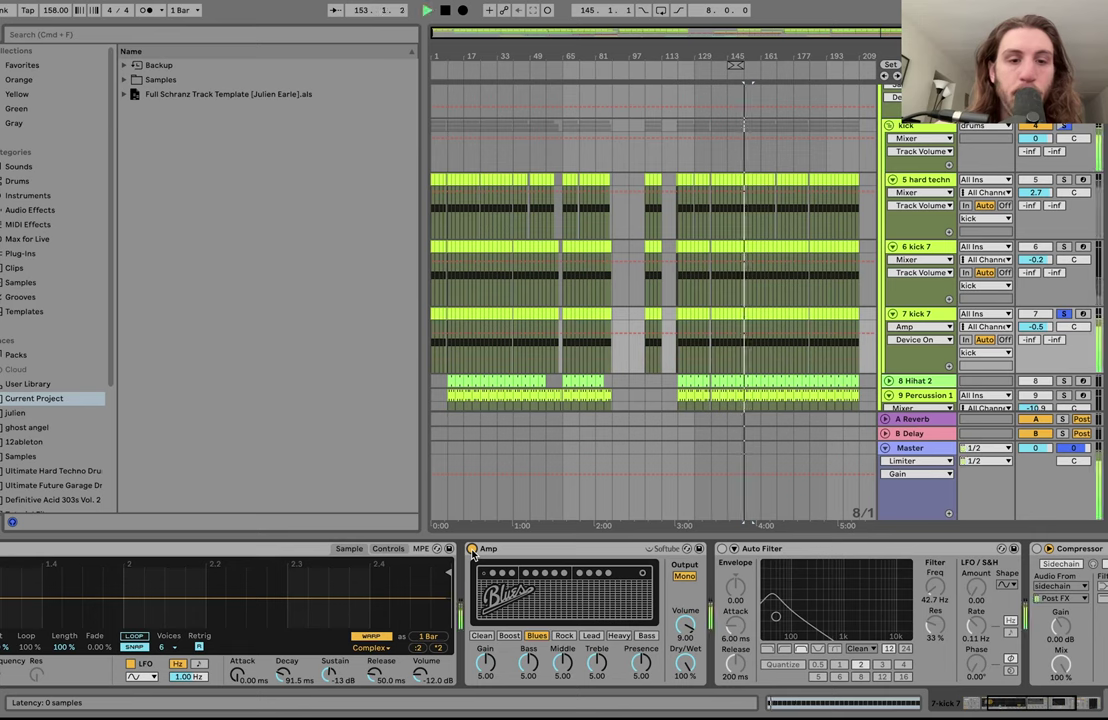
{"action": "scroll", "coordinate": [476, 556], "scroll_direction": "right", "scroll_amount": 4}
{"action": "left_click", "coordinate": [472, 549]}
{"action": "key", "text": "space"}
{"action": "key", "text": "space"}
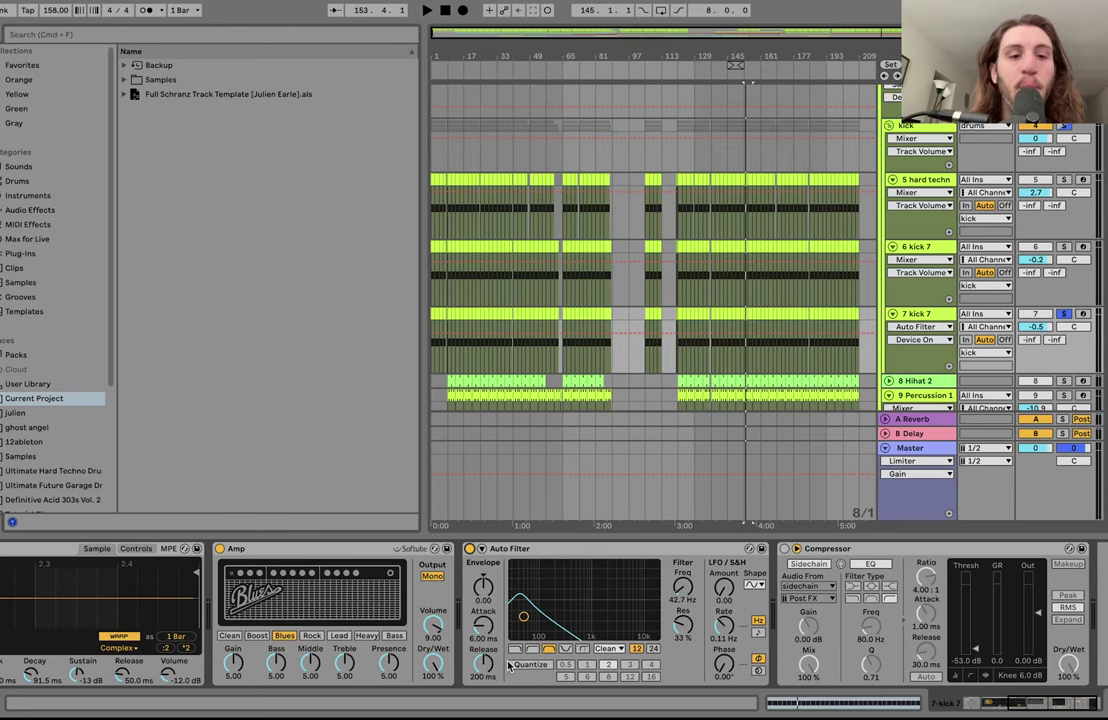
Step: Turn the sidechain Compressor on track 7 back on and play the result
{"action": "left_click", "coordinate": [801, 549]}
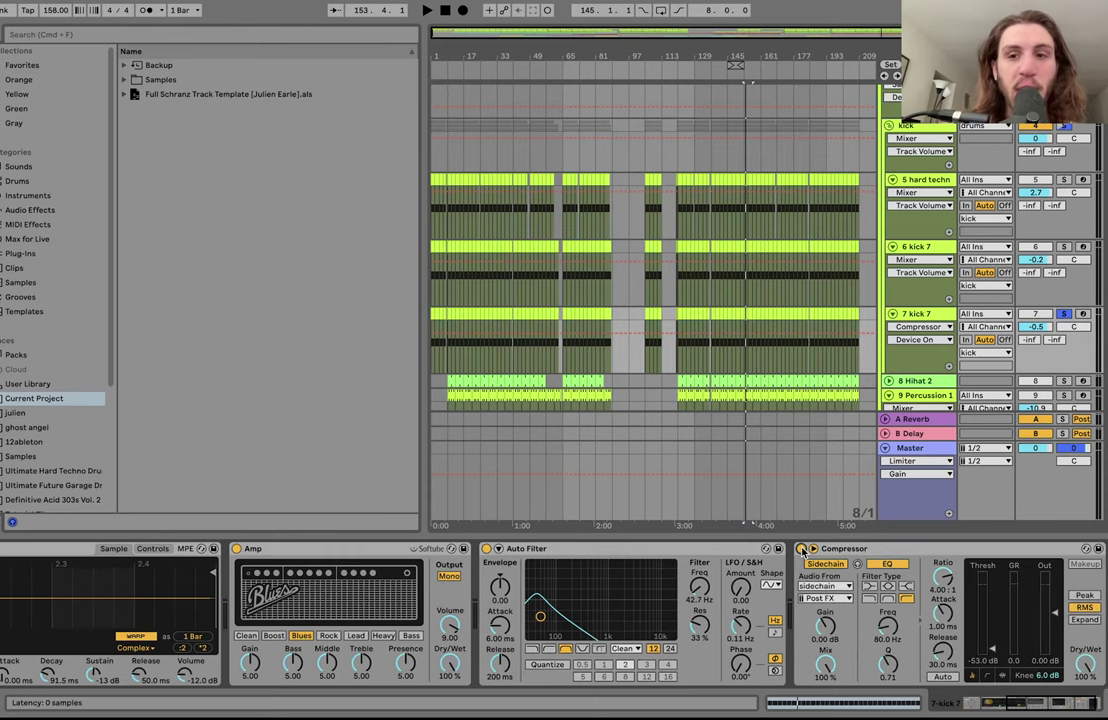
{"action": "key", "text": "space"}
{"action": "key", "text": "space"}
Step: Solo track 6 kick 7, play it and examine its Arpeggiator, sampler, Amp, Auto Filter and Compressor chain
{"action": "left_click", "coordinate": [937, 252]}
{"action": "key", "text": "space"}
{"action": "scroll", "coordinate": [704, 638], "scroll_direction": "right", "scroll_amount": 5}
{"action": "scroll", "coordinate": [704, 638], "scroll_direction": "right", "scroll_amount": 5}
{"action": "scroll", "coordinate": [704, 638], "scroll_direction": "left", "scroll_amount": 10}
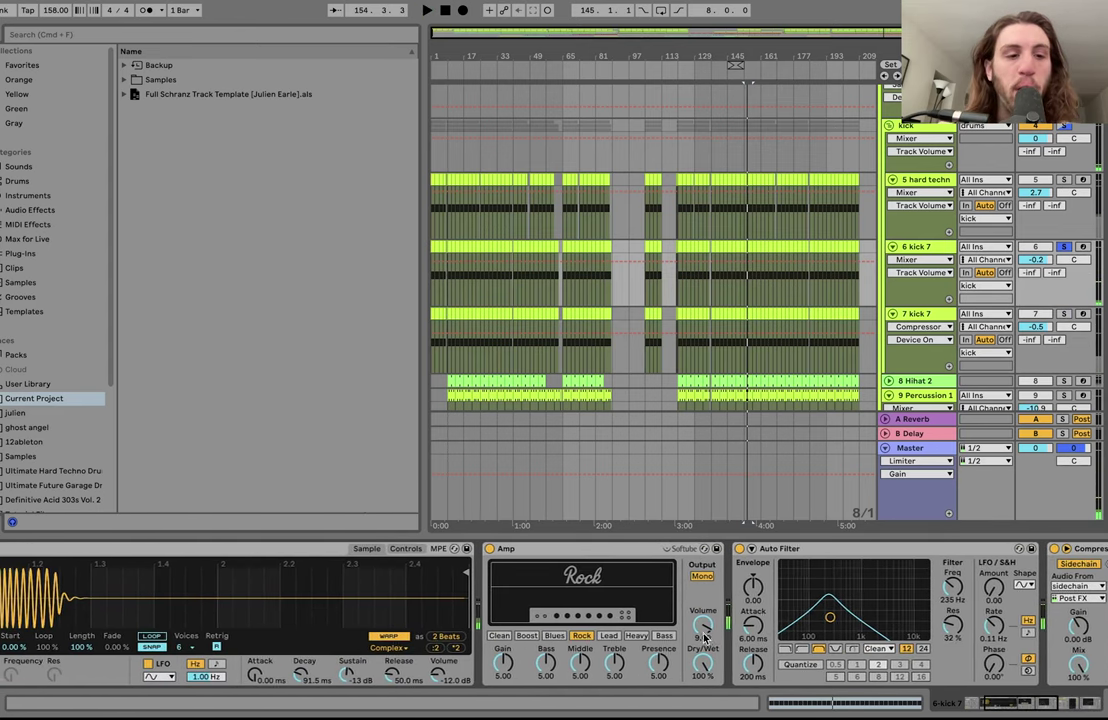
{"action": "scroll", "coordinate": [704, 638], "scroll_direction": "left", "scroll_amount": 5}
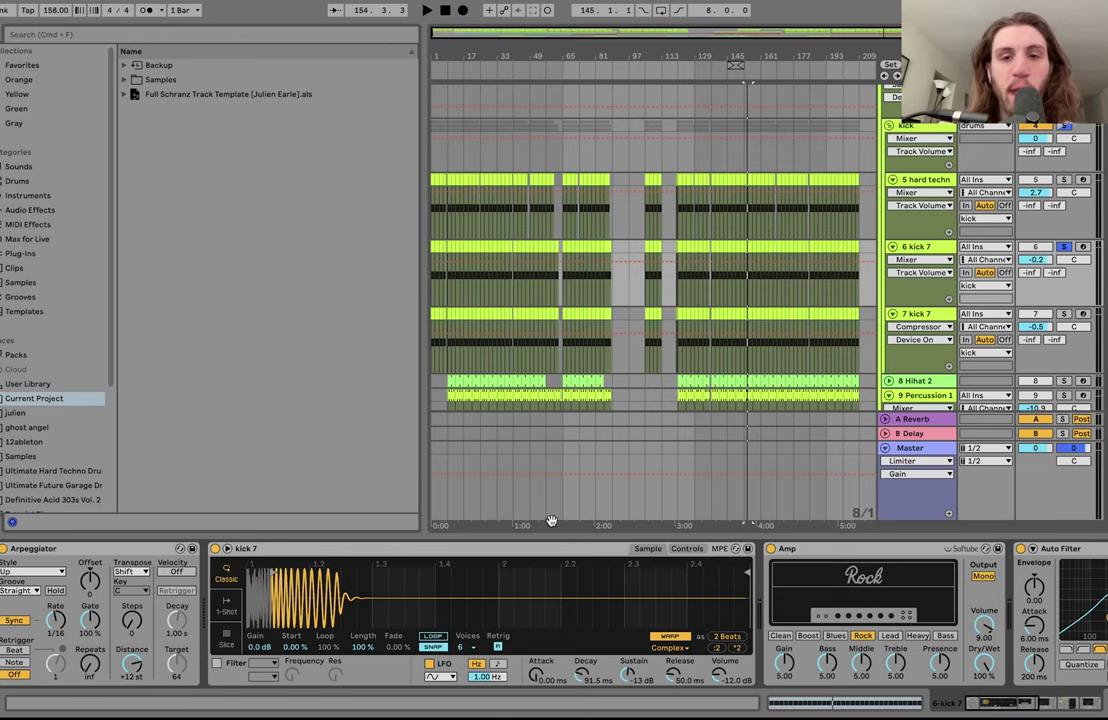
{"action": "scroll", "coordinate": [558, 663], "scroll_direction": "right", "scroll_amount": 8}
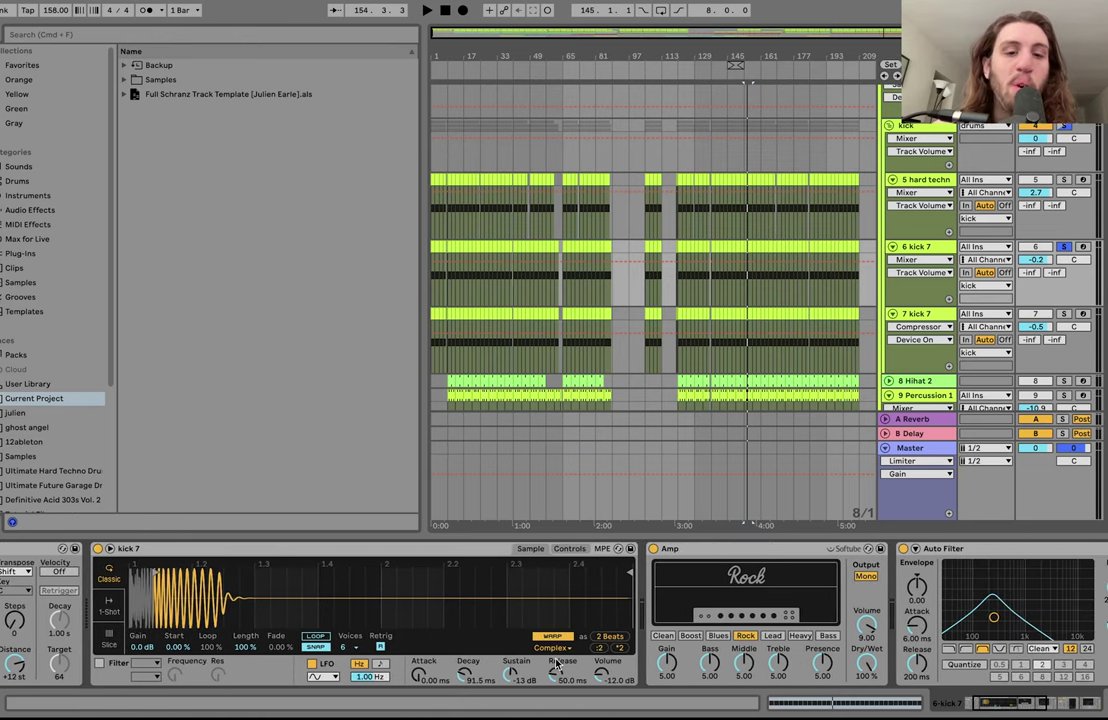
Step: Compare track 6 kick 7 with its first Auto Filter off and on, and examine the Compressor and second Auto Filter behind it
{"action": "scroll", "coordinate": [558, 663], "scroll_direction": "right", "scroll_amount": 1}
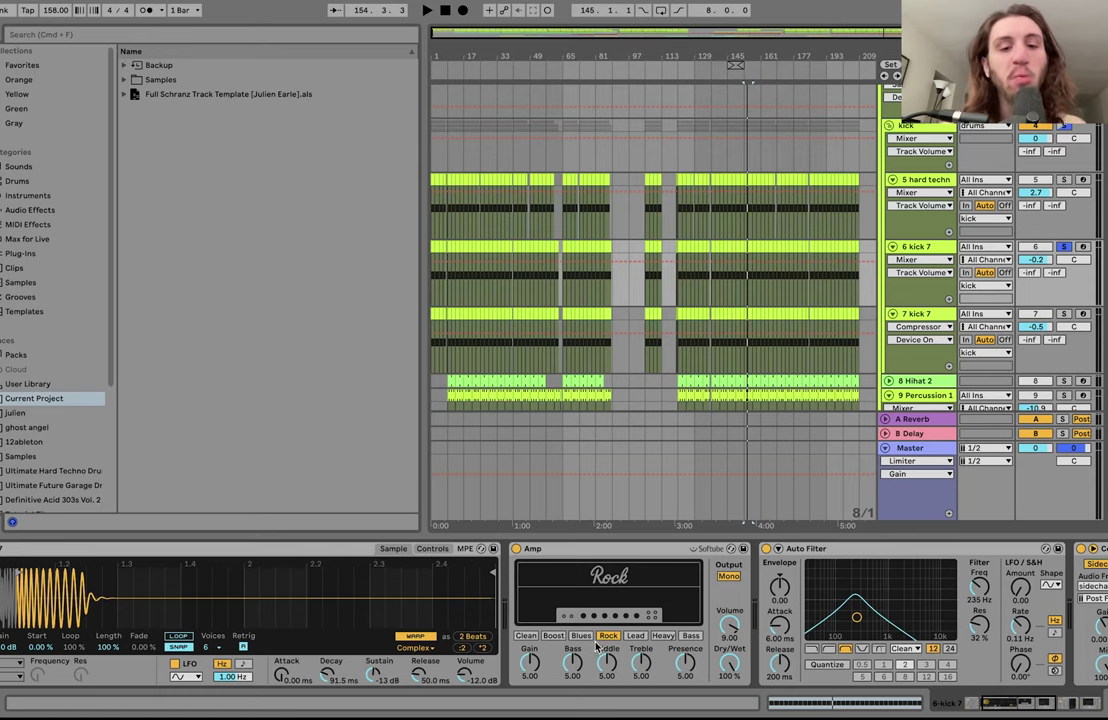
{"action": "left_click", "coordinate": [766, 549]}
{"action": "key", "text": "space"}
{"action": "left_click", "coordinate": [766, 549]}
{"action": "scroll", "coordinate": [766, 550], "scroll_direction": "right", "scroll_amount": 20}
{"action": "scroll", "coordinate": [548, 545], "scroll_direction": "left", "scroll_amount": 4}
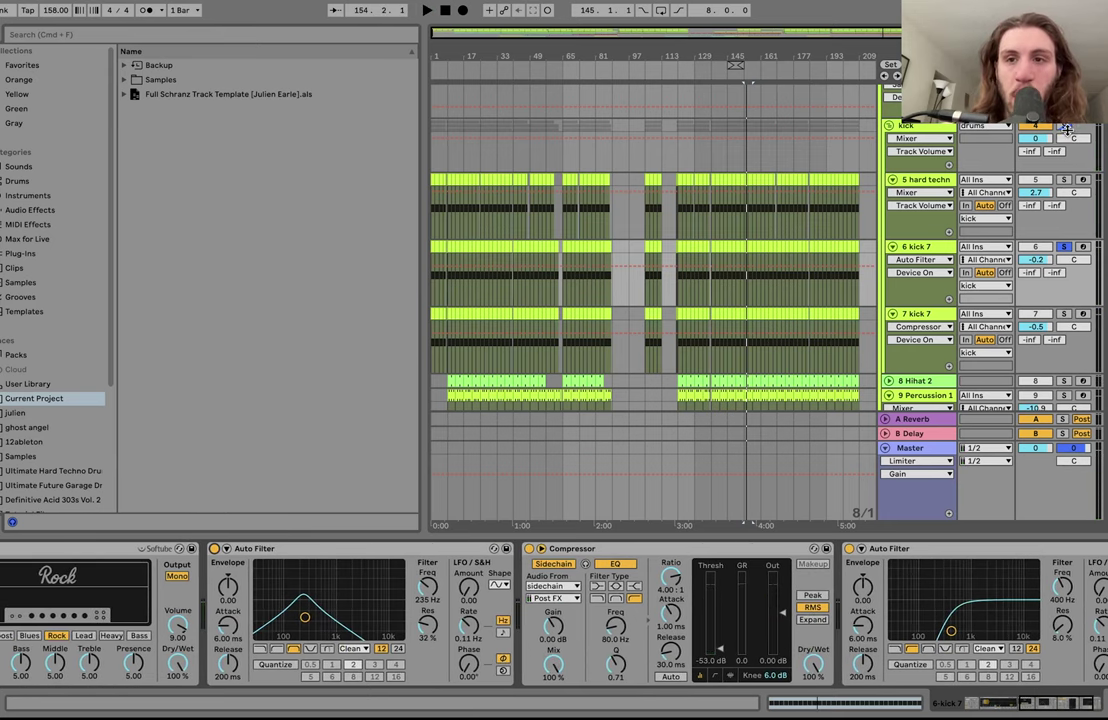
Step: Show the kick group's effects chain and compare its sound with Saturator, EQ Eight and Utility off and on
{"action": "left_click", "coordinate": [929, 128]}
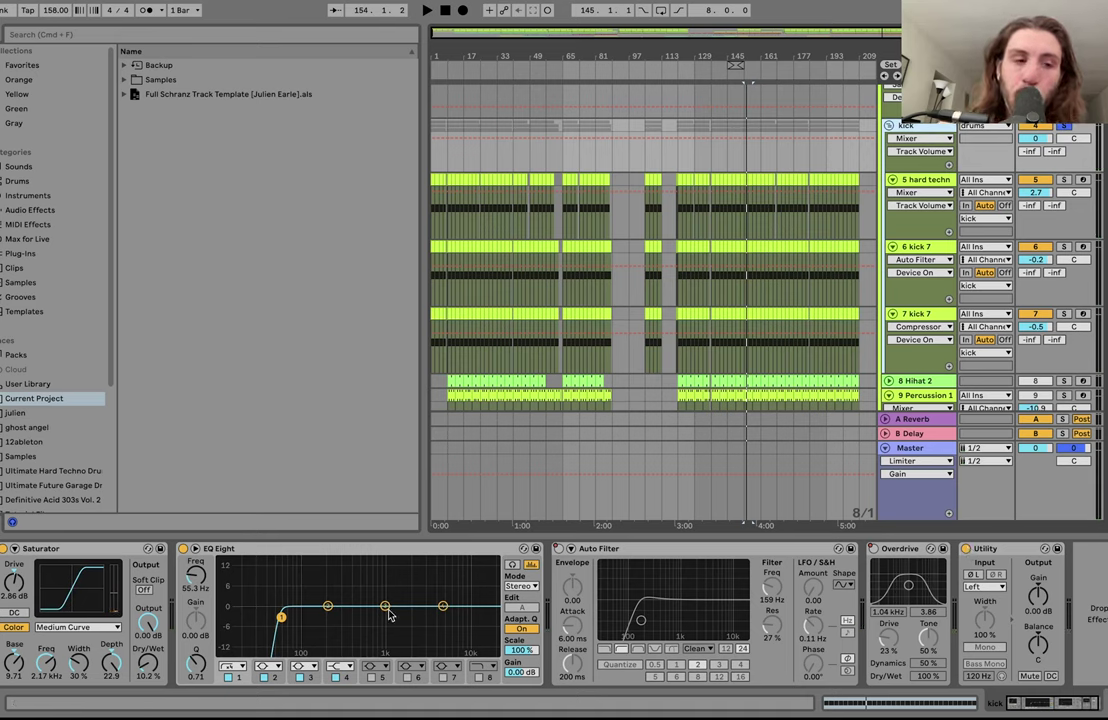
{"action": "left_click", "coordinate": [3, 549]}
{"action": "left_click", "coordinate": [183, 549]}
{"action": "left_click", "coordinate": [966, 549]}
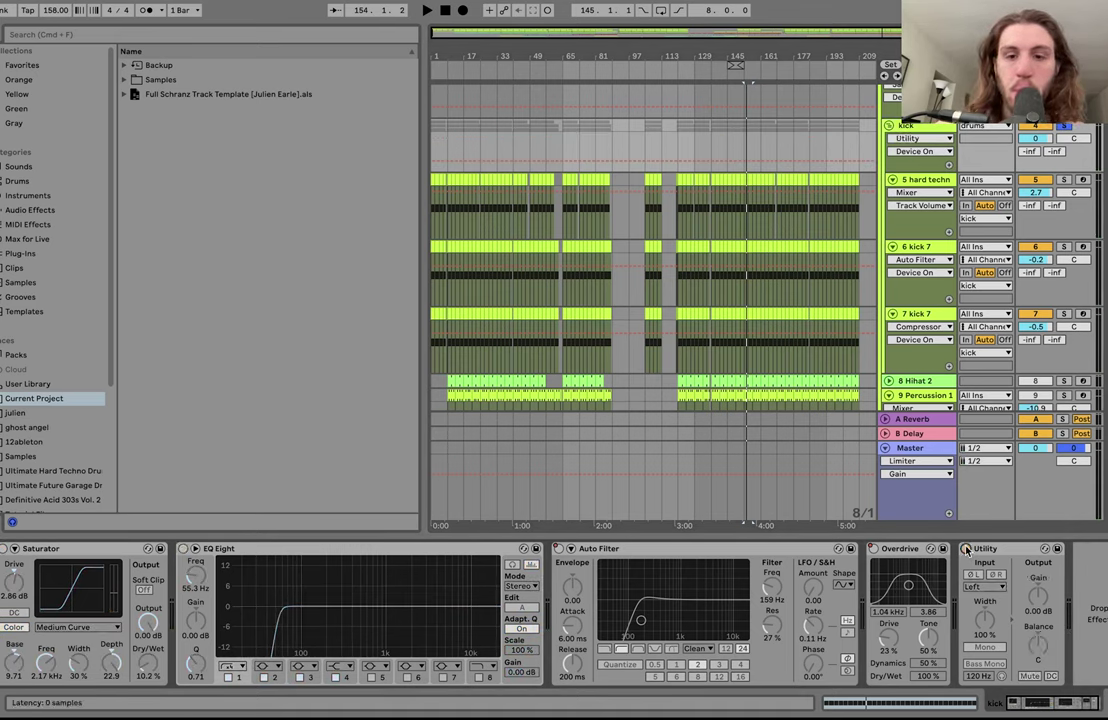
{"action": "key", "text": "space"}
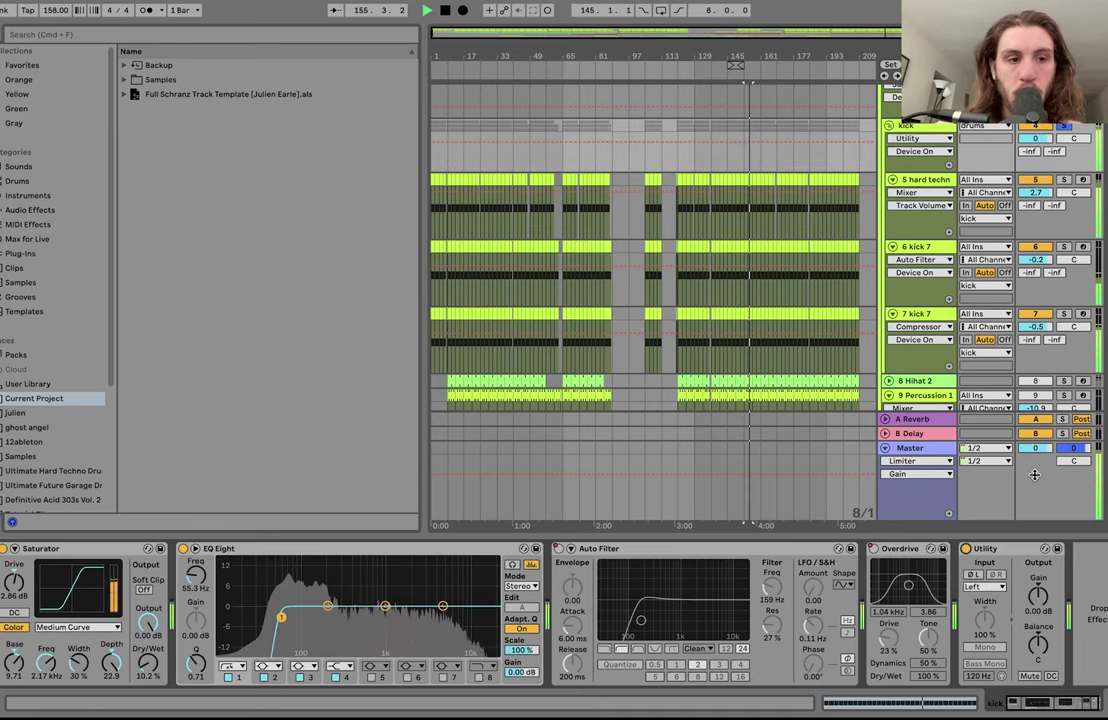
{"action": "key", "text": "space"}
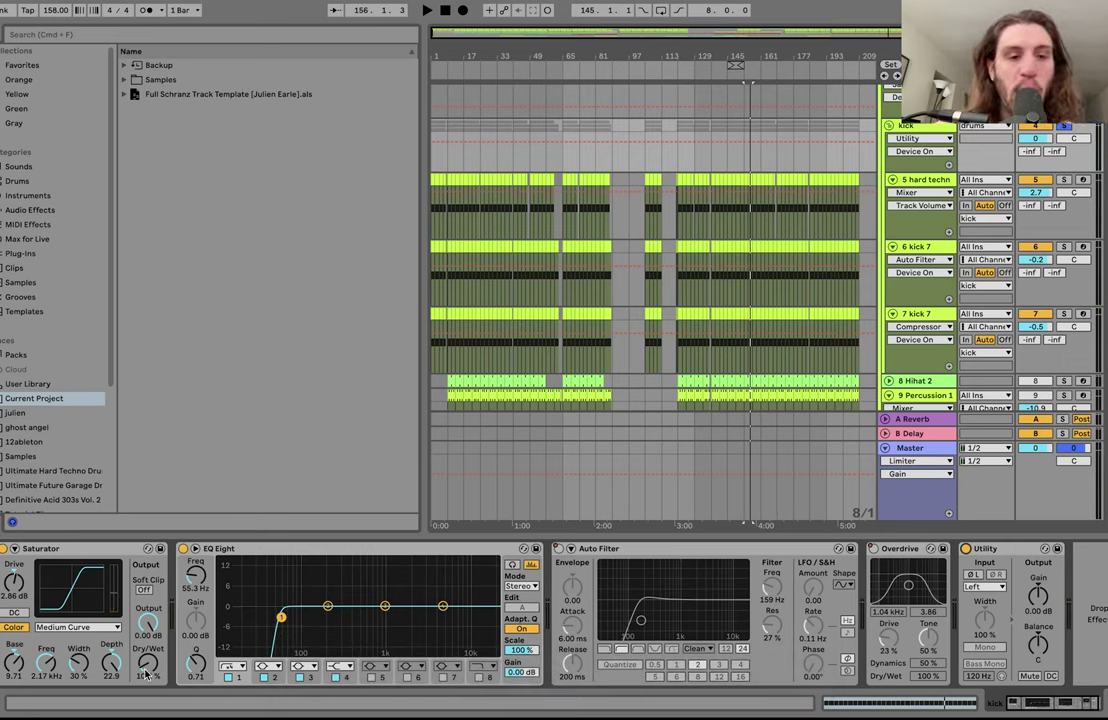
Step: Try a different Dry/Wet amount on the kick group's Saturator while playing, undo it and play the kick again
{"action": "key", "text": "space"}
{"action": "left_click_drag", "start_coordinate": [149, 663], "coordinate": [149, 652]}
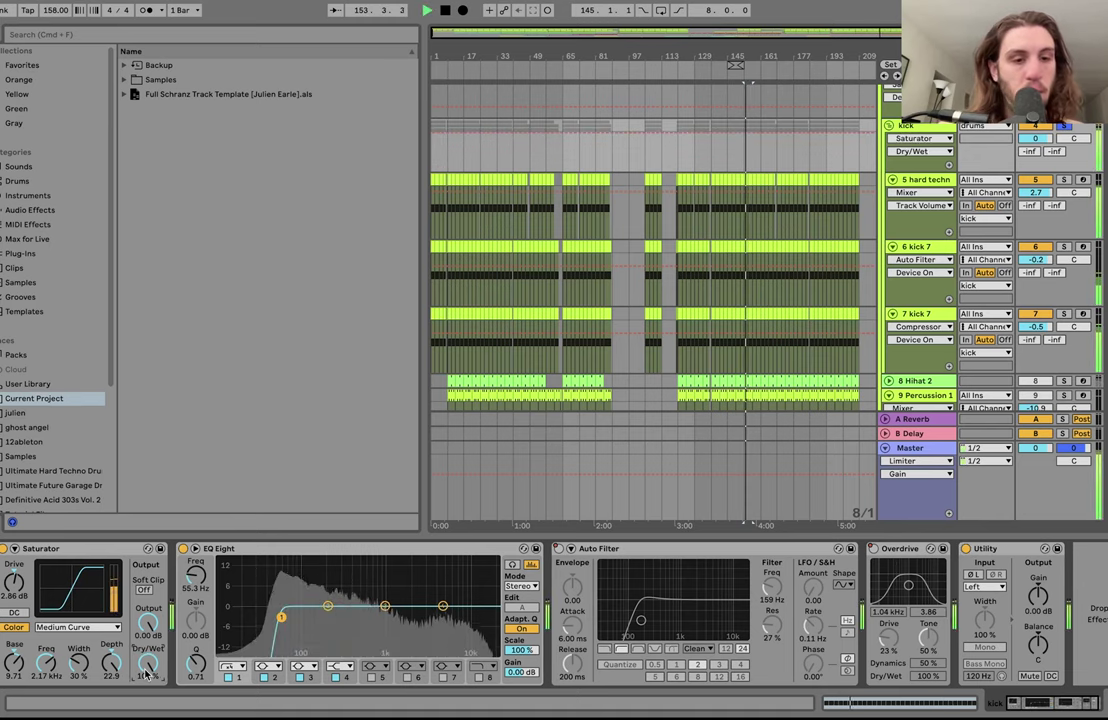
{"action": "key", "text": "space"}
{"action": "key", "text": "super+z"}
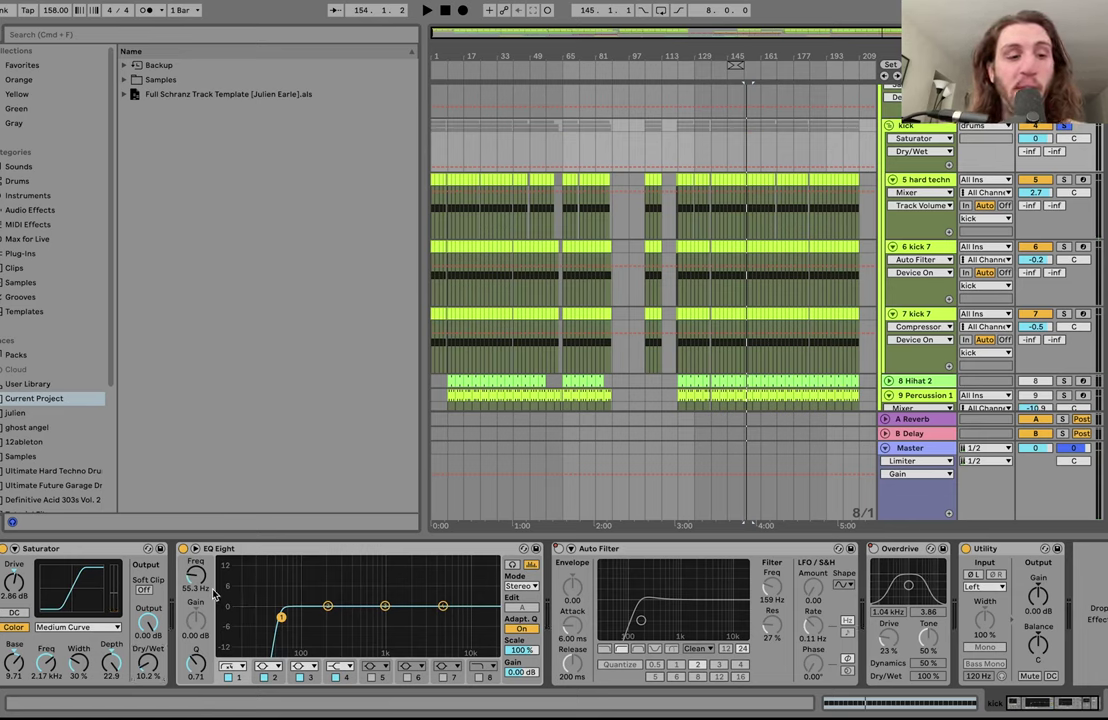
{"action": "key", "text": "space"}
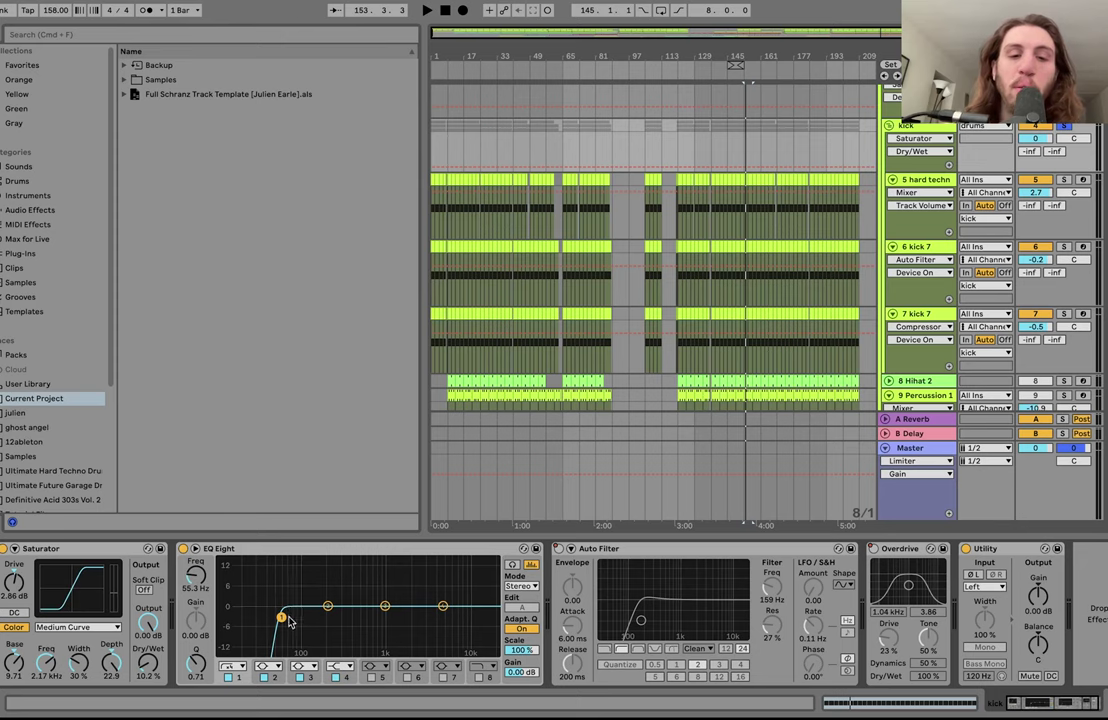
Step: Show the on/off automation of the kick group's Overdrive and Auto Filter, and play the group from bar 7
{"action": "scroll", "coordinate": [708, 598], "scroll_direction": "right", "scroll_amount": 2}
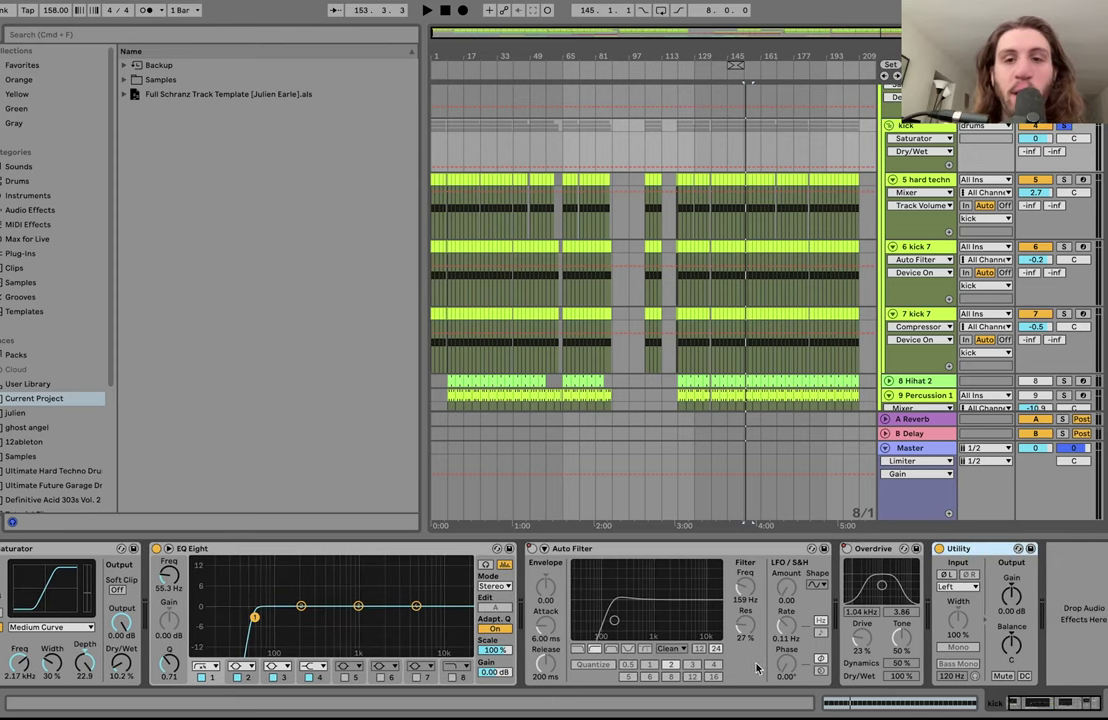
{"action": "right_click", "coordinate": [848, 551]}
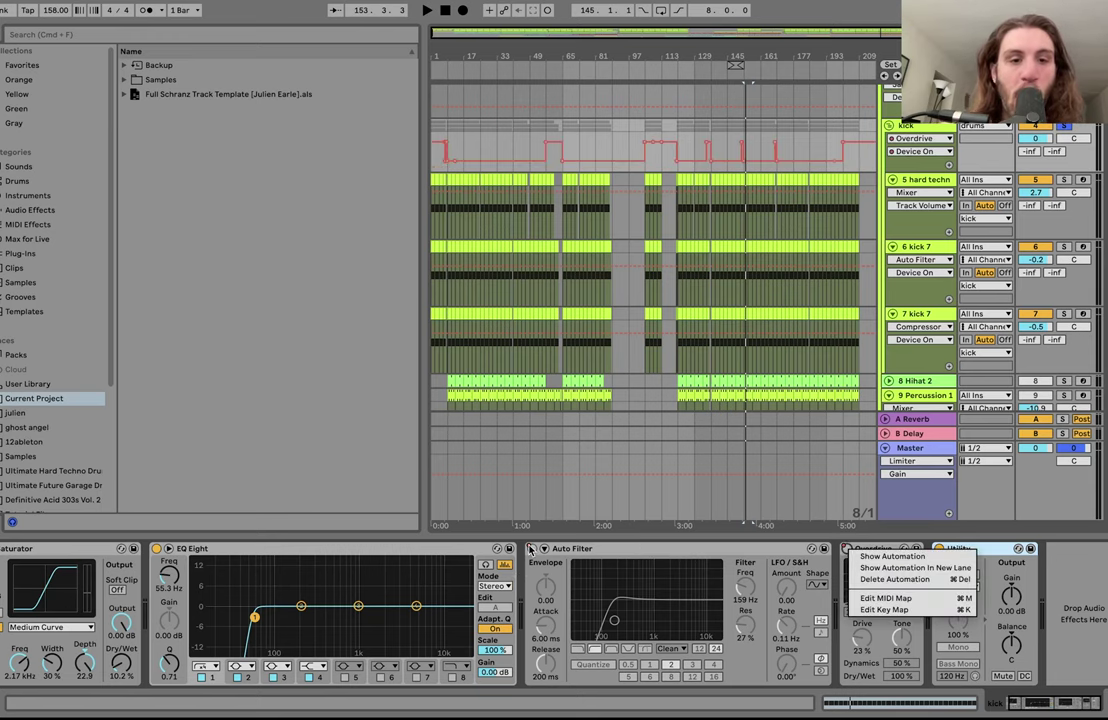
{"action": "right_click", "coordinate": [532, 549]}
{"action": "left_click", "coordinate": [460, 122]}
{"action": "scroll", "coordinate": [460, 122], "scroll_direction": "up", "scroll_amount": 5}
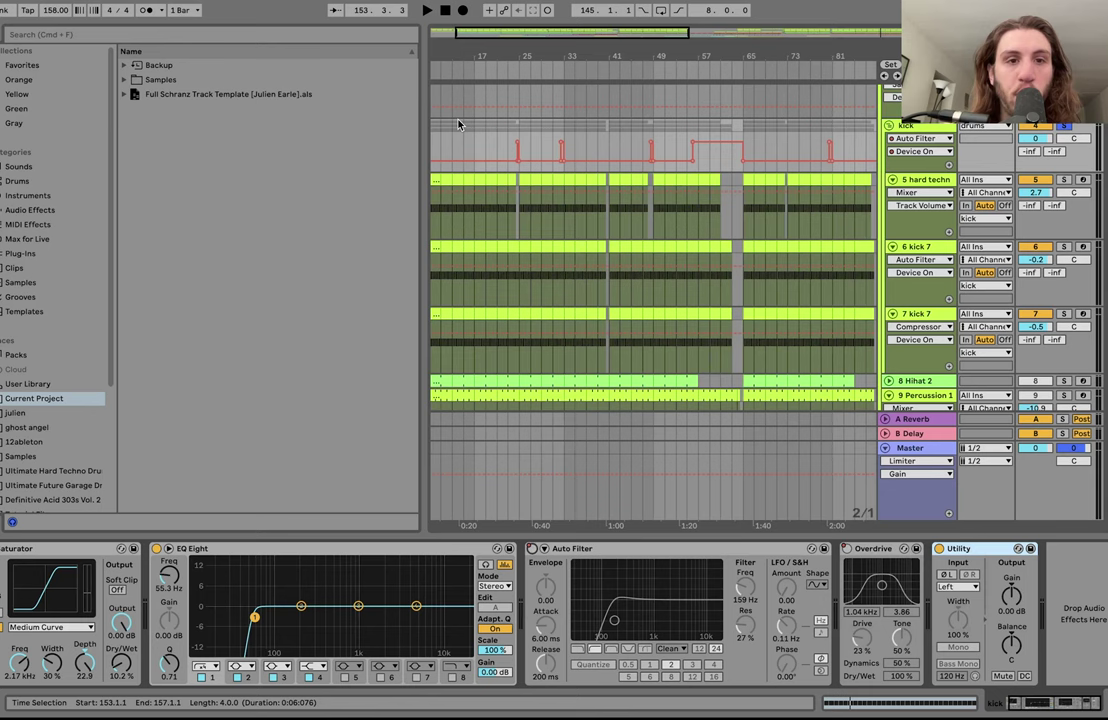
{"action": "scroll", "coordinate": [460, 122], "scroll_direction": "left", "scroll_amount": 2}
{"action": "left_click", "coordinate": [460, 122]}
{"action": "key", "text": "space"}
{"action": "key", "text": "space"}
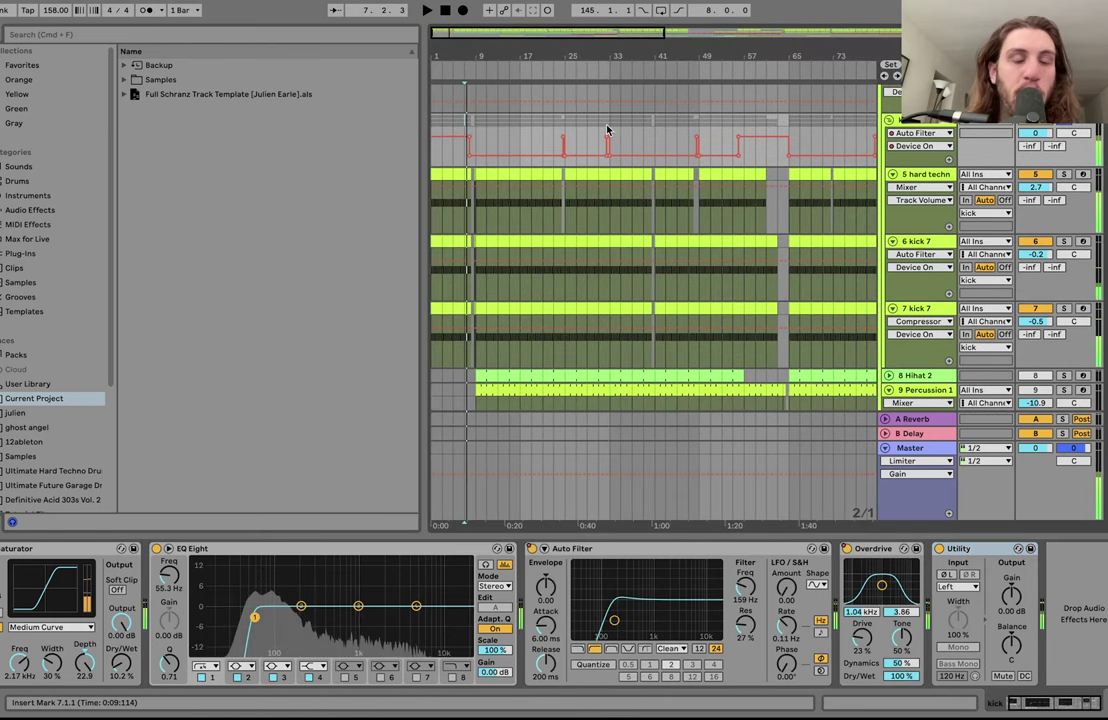
Step: Play the kick group from bar 32 to hear the brief Auto Filter automation there
{"action": "scroll", "coordinate": [603, 129], "scroll_direction": "up", "scroll_amount": 4}
{"action": "left_click", "coordinate": [593, 133]}
{"action": "key", "text": "space"}
{"action": "scroll", "coordinate": [592, 133], "scroll_direction": "down", "scroll_amount": 5}
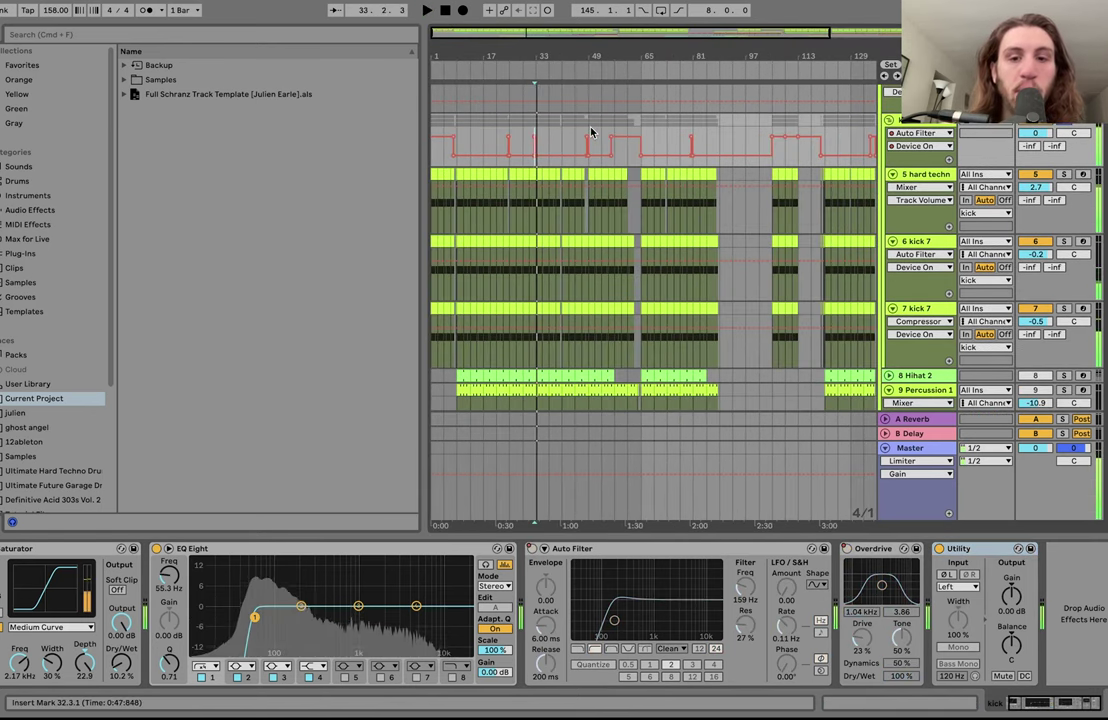
Step: Show the Overdrive's on/off automation on the kick group and play from bar 57 and bar 65
{"action": "right_click", "coordinate": [847, 550]}
{"action": "left_click", "coordinate": [547, 139]}
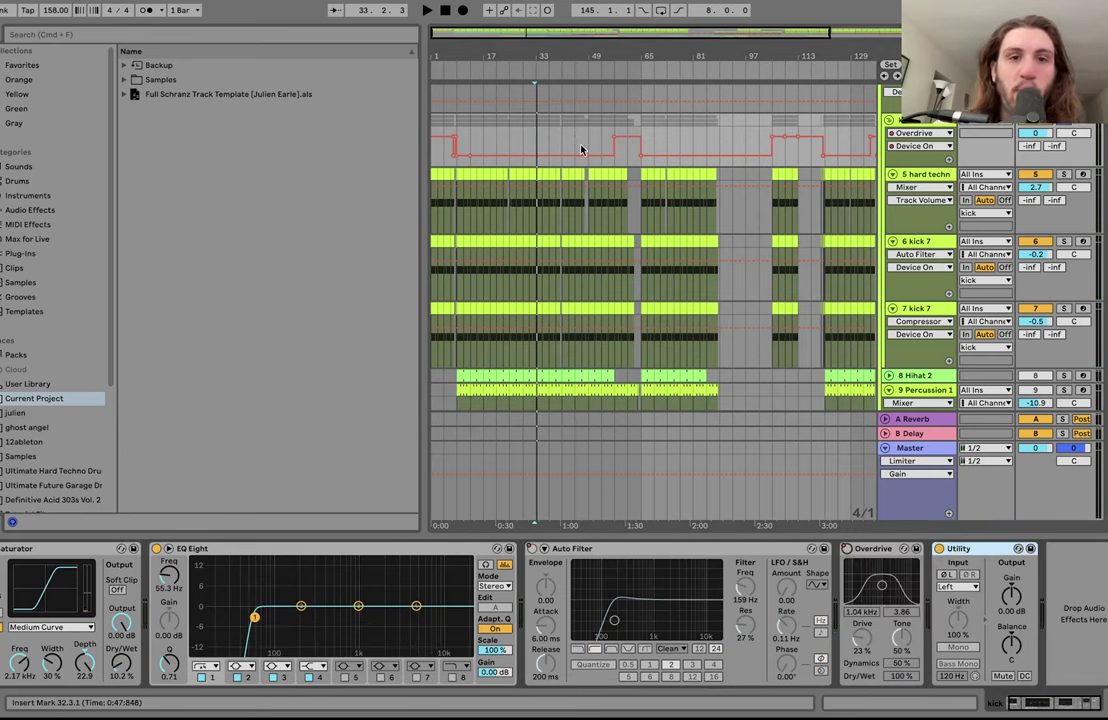
{"action": "left_click", "coordinate": [617, 130]}
{"action": "key", "text": "space"}
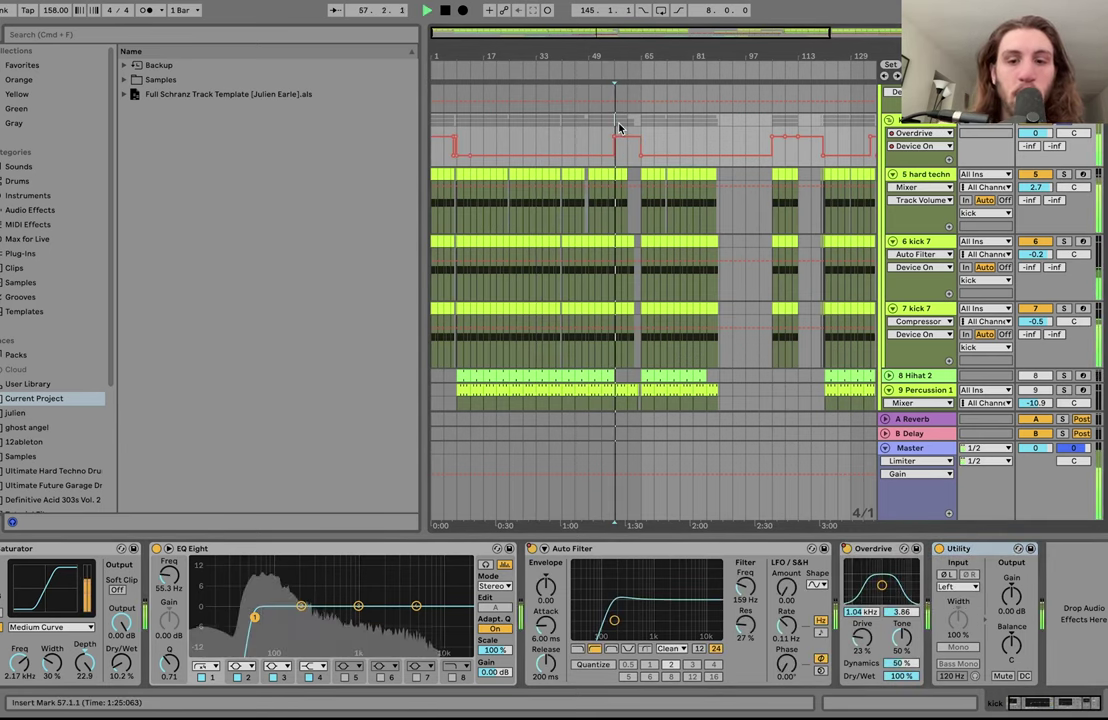
{"action": "left_click", "coordinate": [638, 123]}
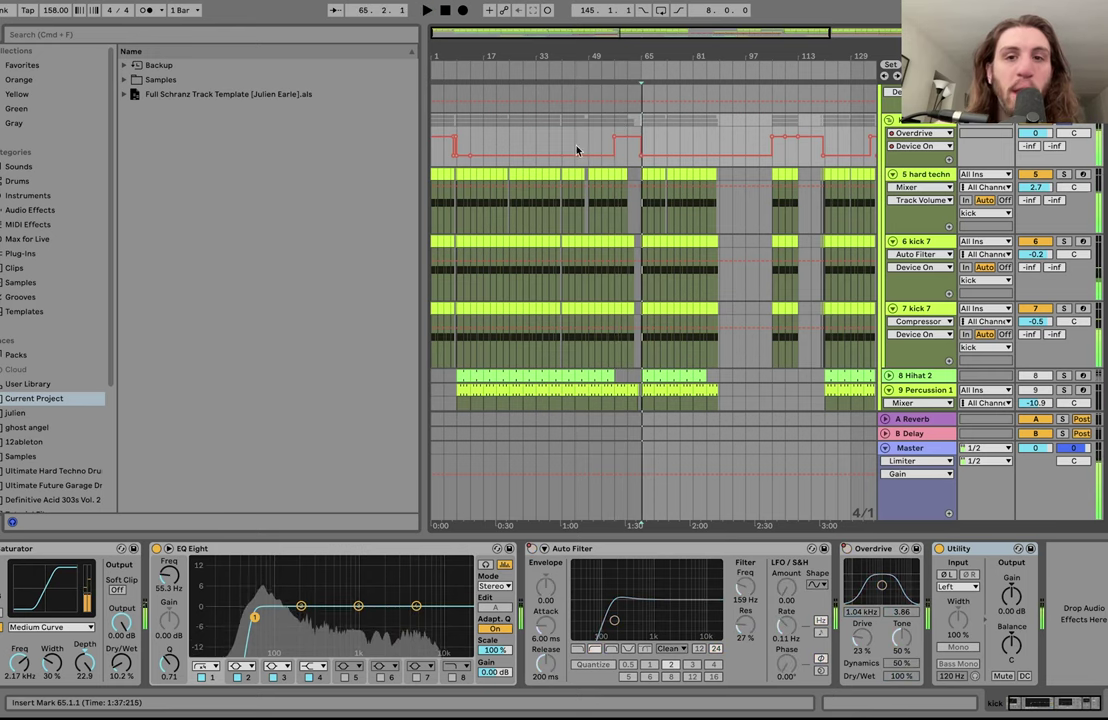
Step: Examine the Overdrive automation across the rest of the arrangement and play the kick group from bar 1
{"action": "scroll", "coordinate": [495, 180], "scroll_direction": "right", "scroll_amount": 10}
{"action": "scroll", "coordinate": [493, 183], "scroll_direction": "right", "scroll_amount": 3}
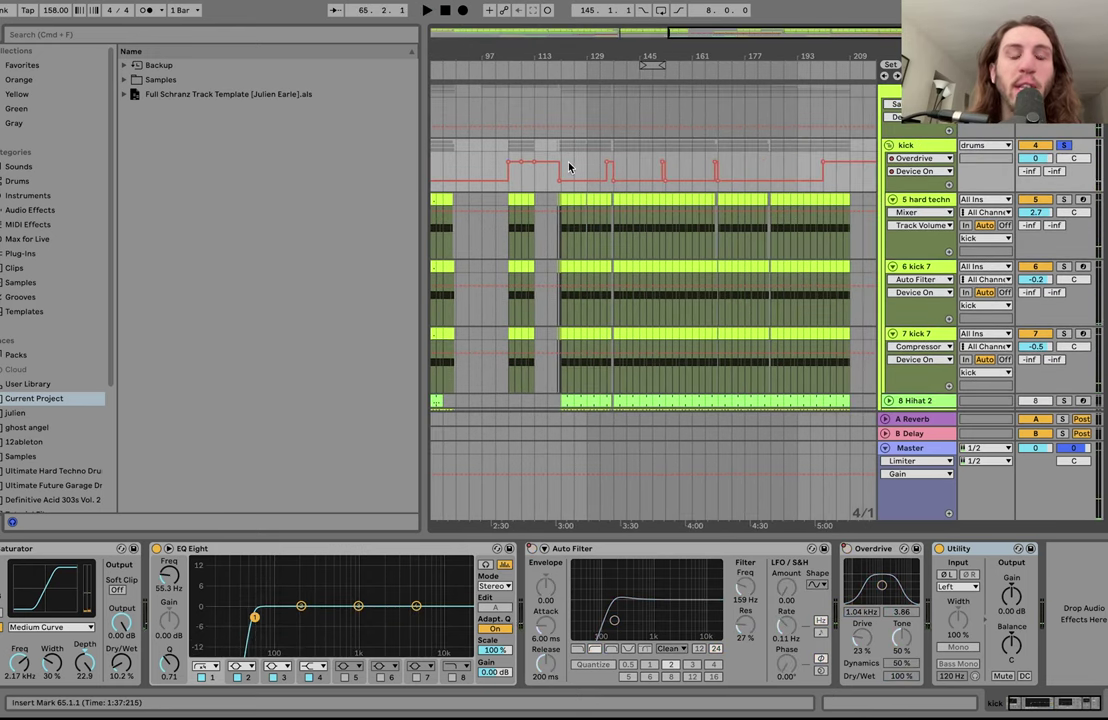
{"action": "scroll", "coordinate": [490, 152], "scroll_direction": "left", "scroll_amount": 15}
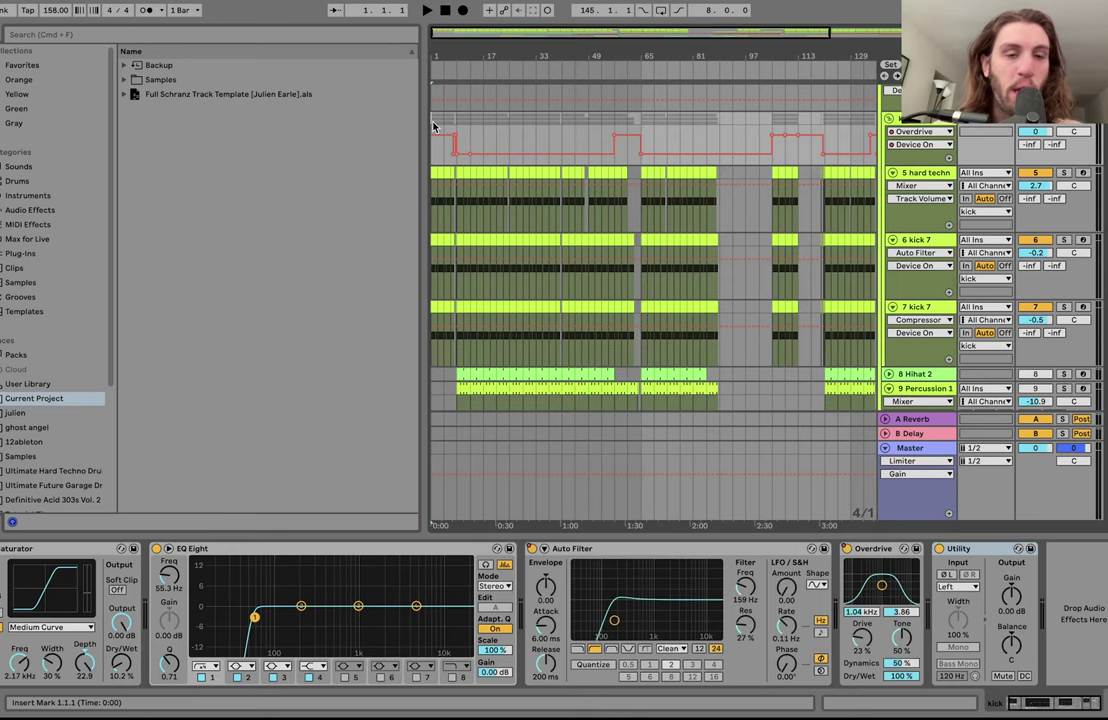
{"action": "scroll", "coordinate": [433, 127], "scroll_direction": "up", "scroll_amount": 3}
{"action": "key", "text": "space"}
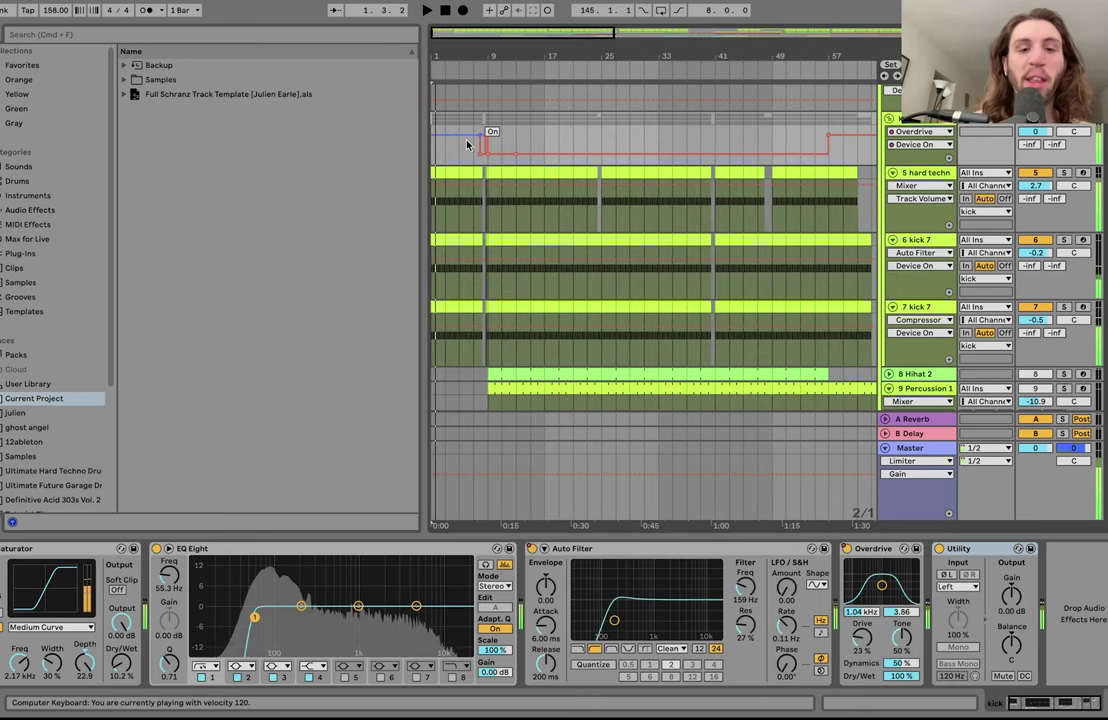
{"action": "key", "text": "space"}
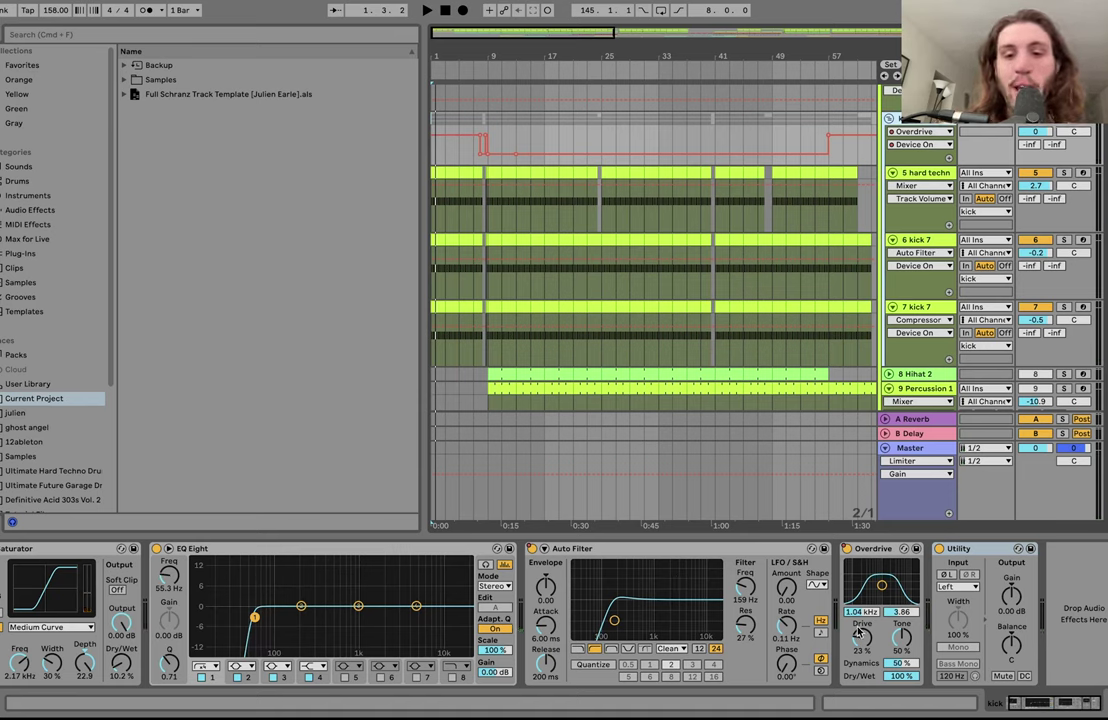
Step: Try an Overdrive Drive of 79% on the kick group, playing from bar 1, and restore it before playing from bar 9
{"action": "left_click_drag", "start_coordinate": [861, 641], "coordinate": [861, 585]}
{"action": "key", "text": "space"}
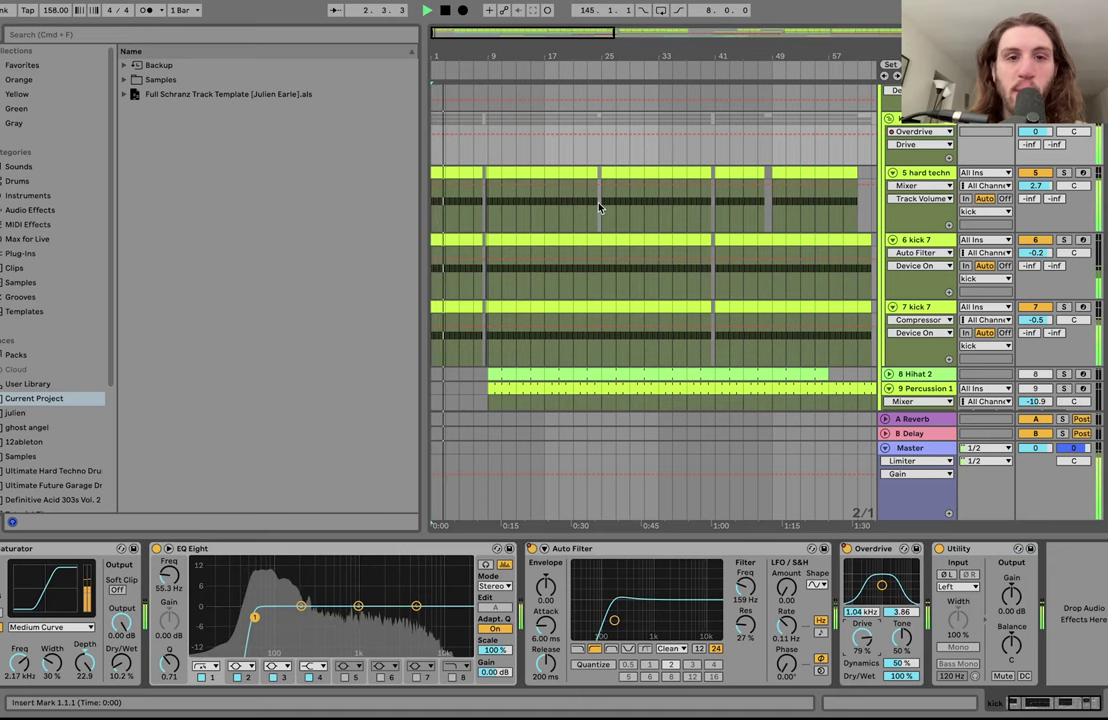
{"action": "left_click", "coordinate": [489, 155]}
{"action": "key", "text": "space"}
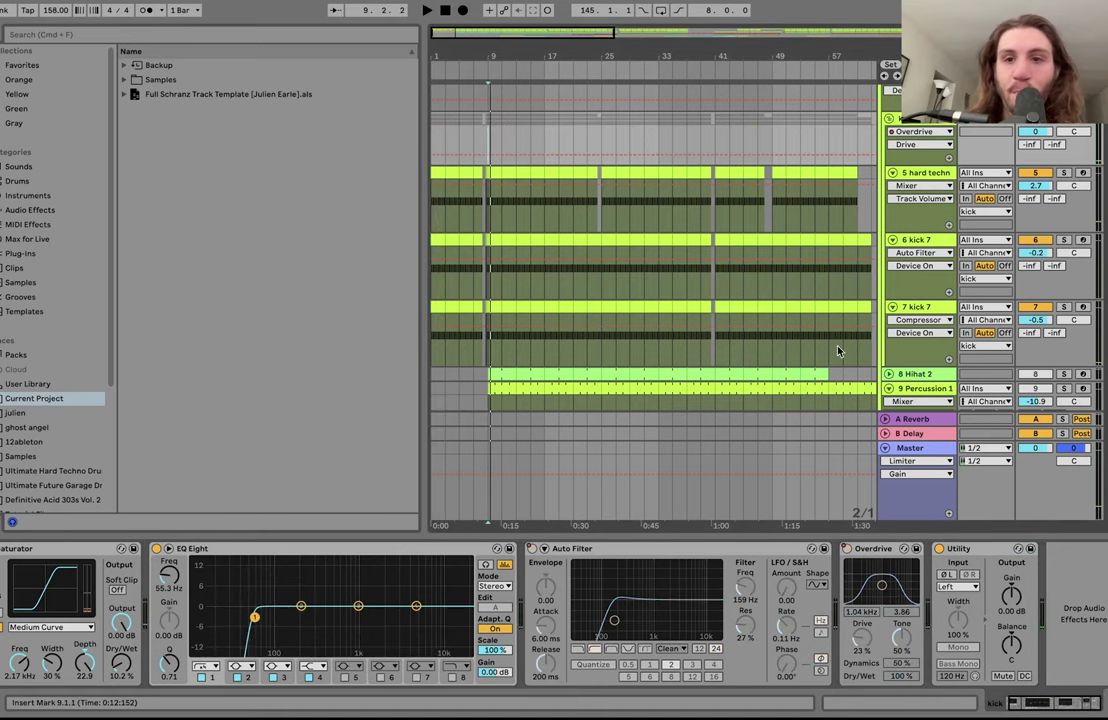
Step: Fold the kick group, solo and unfold track 8 Hihat 2, and play it from bar 9 while examining its sampler
{"action": "left_click", "coordinate": [888, 119]}
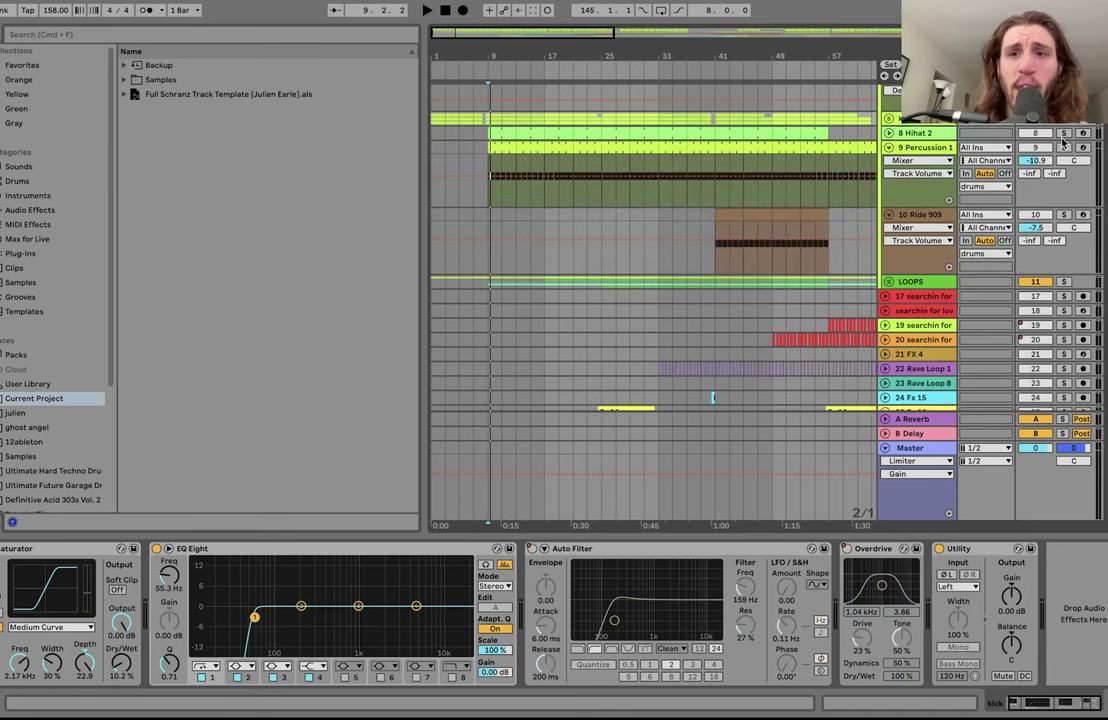
{"action": "key", "text": "space"}
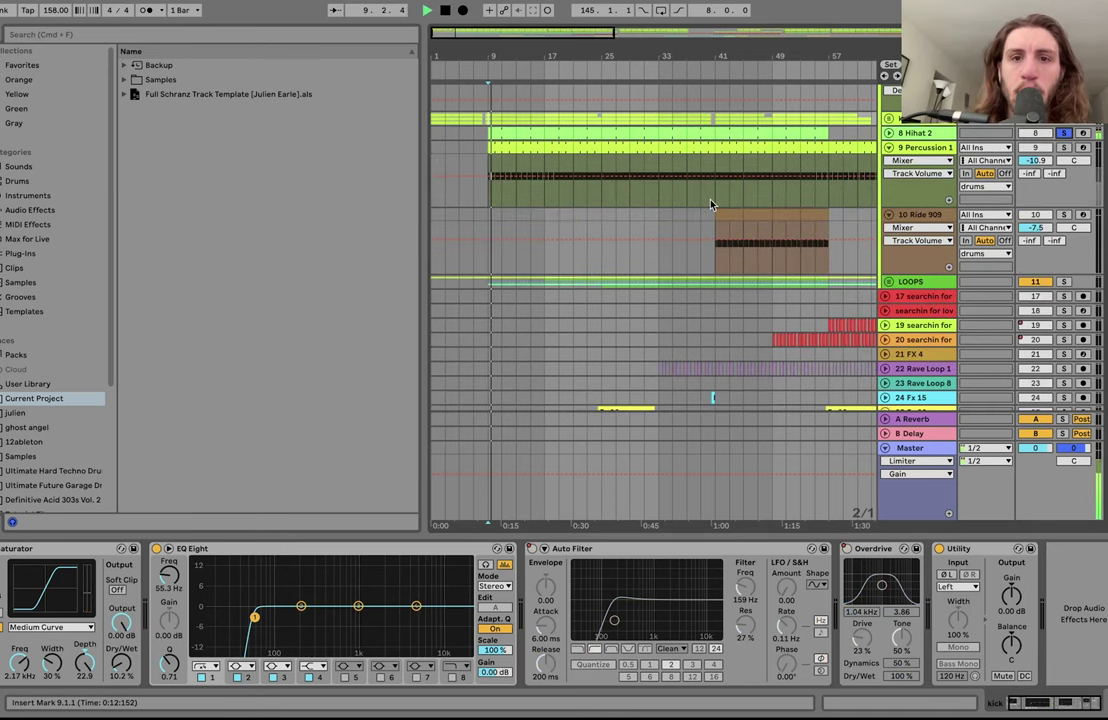
{"action": "key", "text": "w"}
{"action": "left_click", "coordinate": [889, 134]}
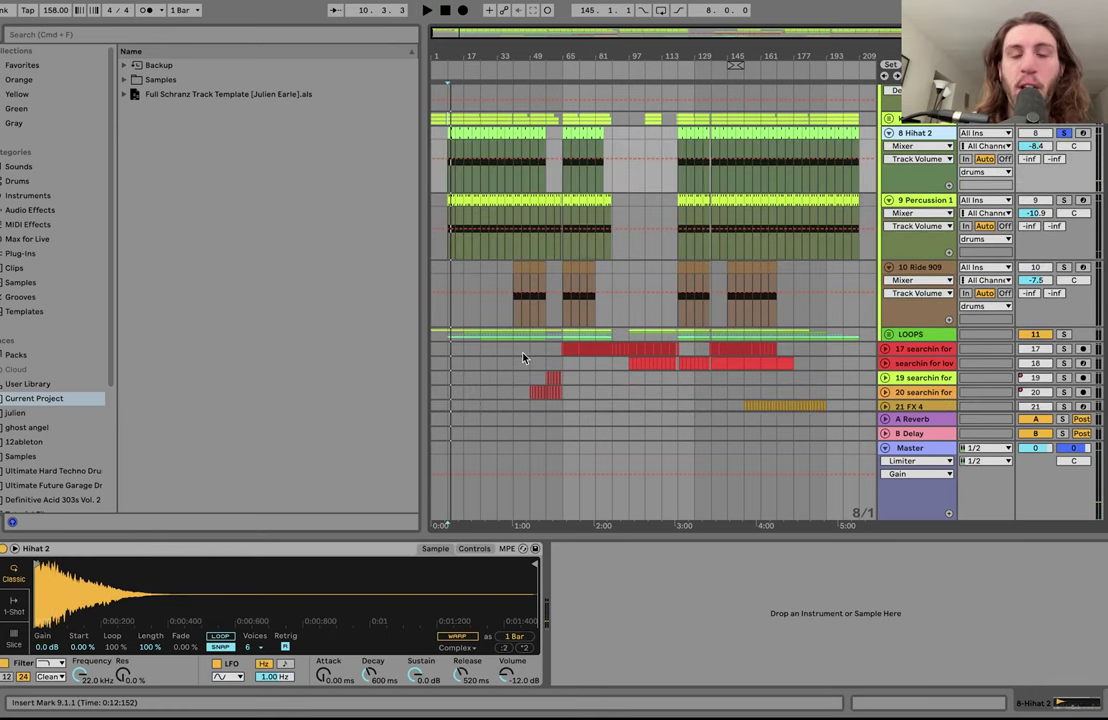
{"action": "key", "text": "space"}
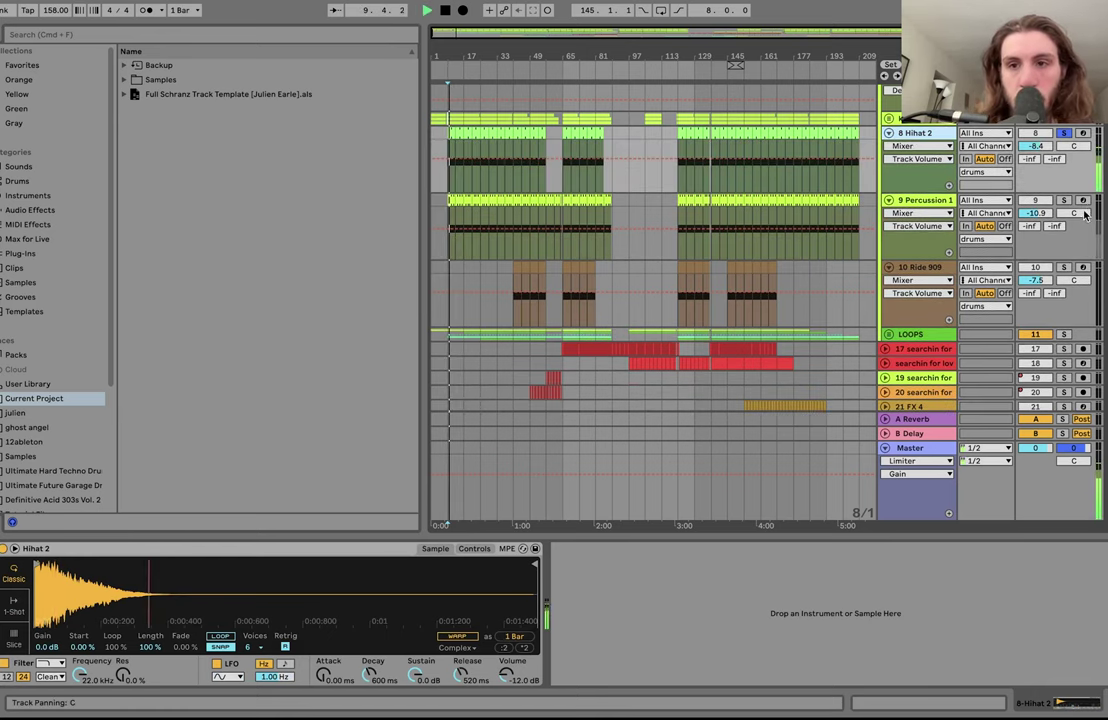
Step: Solo track 9 Percussion, play it and open one of its MIDI clips to examine the C3 note pattern
{"action": "left_click", "coordinate": [1065, 201]}
{"action": "left_click", "coordinate": [915, 202]}
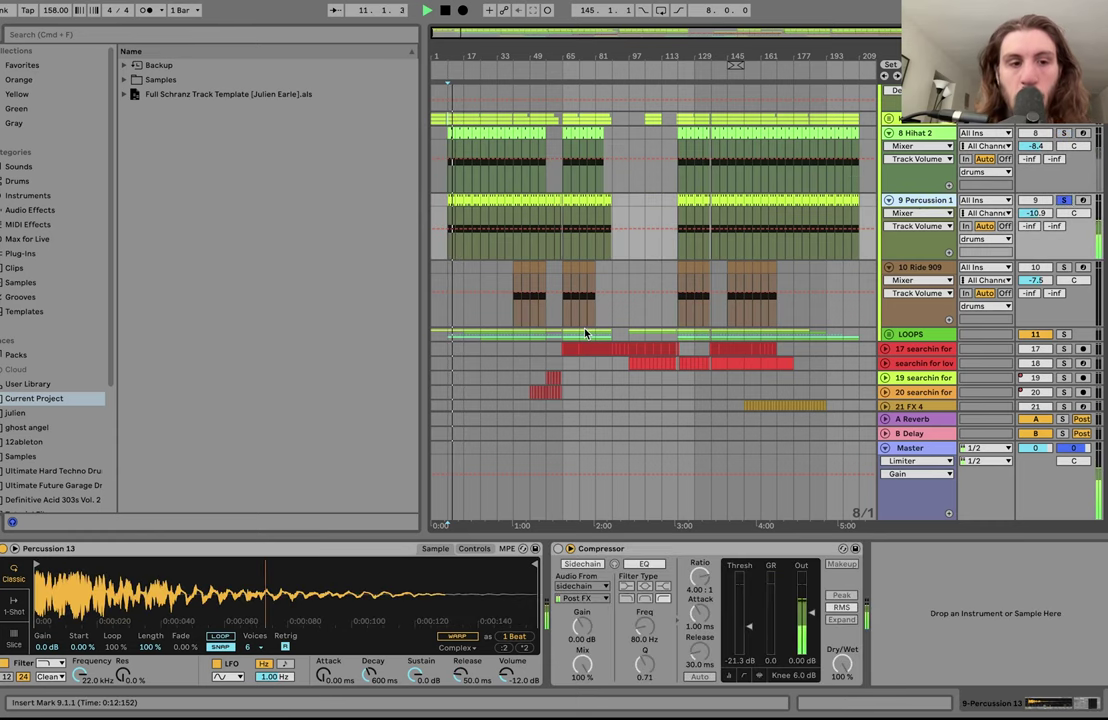
{"action": "key", "text": "m"}
{"action": "double_click", "coordinate": [476, 201]}
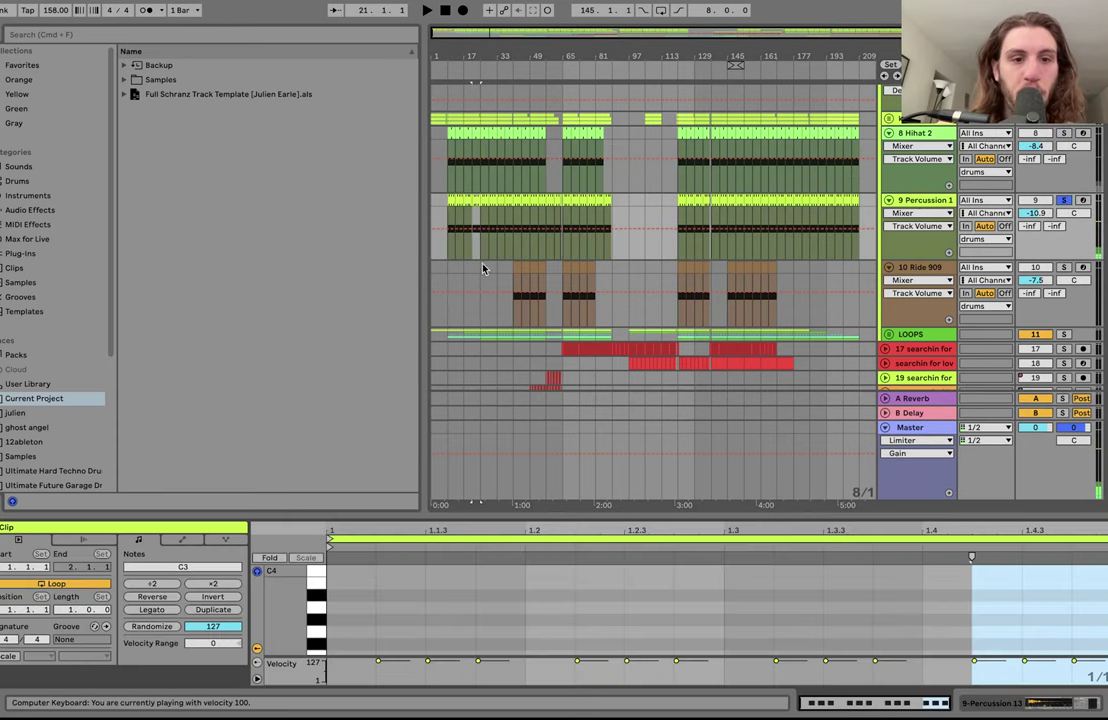
{"action": "scroll", "coordinate": [433, 613], "scroll_direction": "down", "scroll_amount": 5}
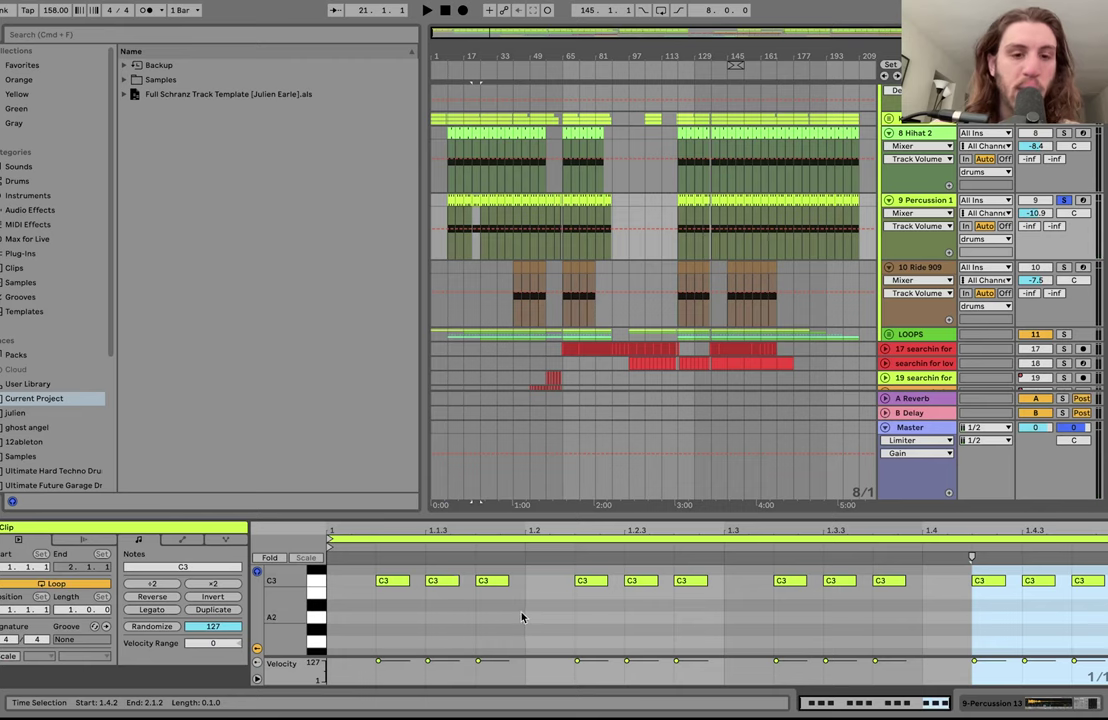
{"action": "left_click", "coordinate": [536, 586]}
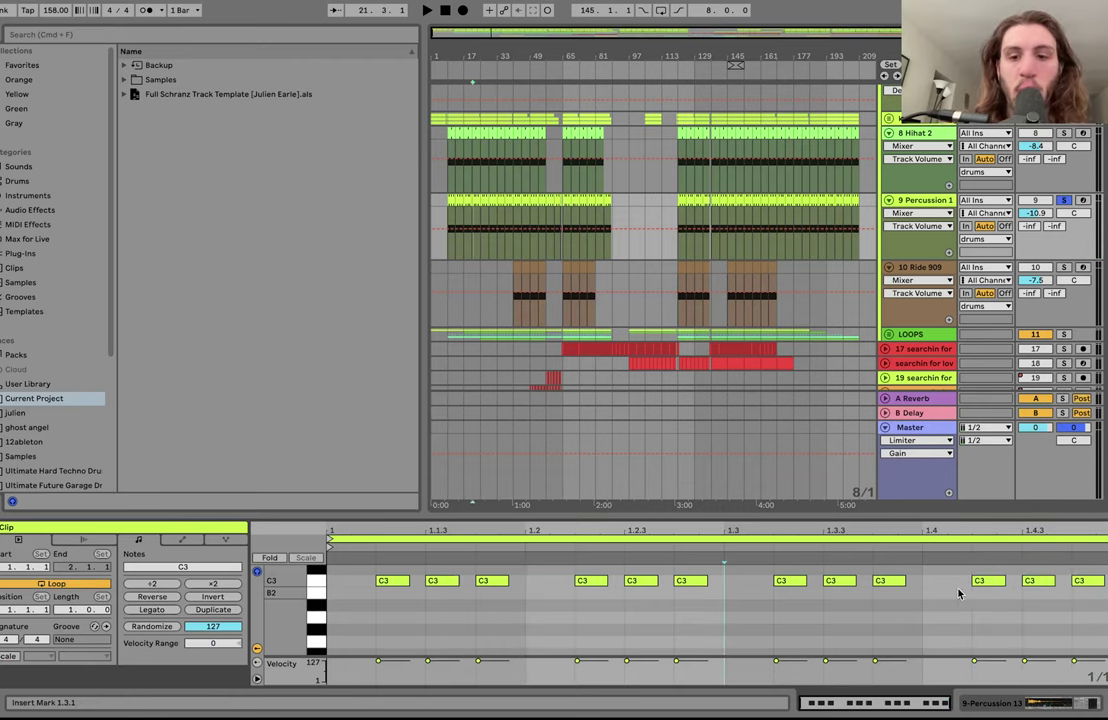
Step: Solo the kick group and Hihat 2 together with the percussion track and play them
{"action": "scroll", "coordinate": [899, 355], "scroll_direction": "up", "scroll_amount": 2}
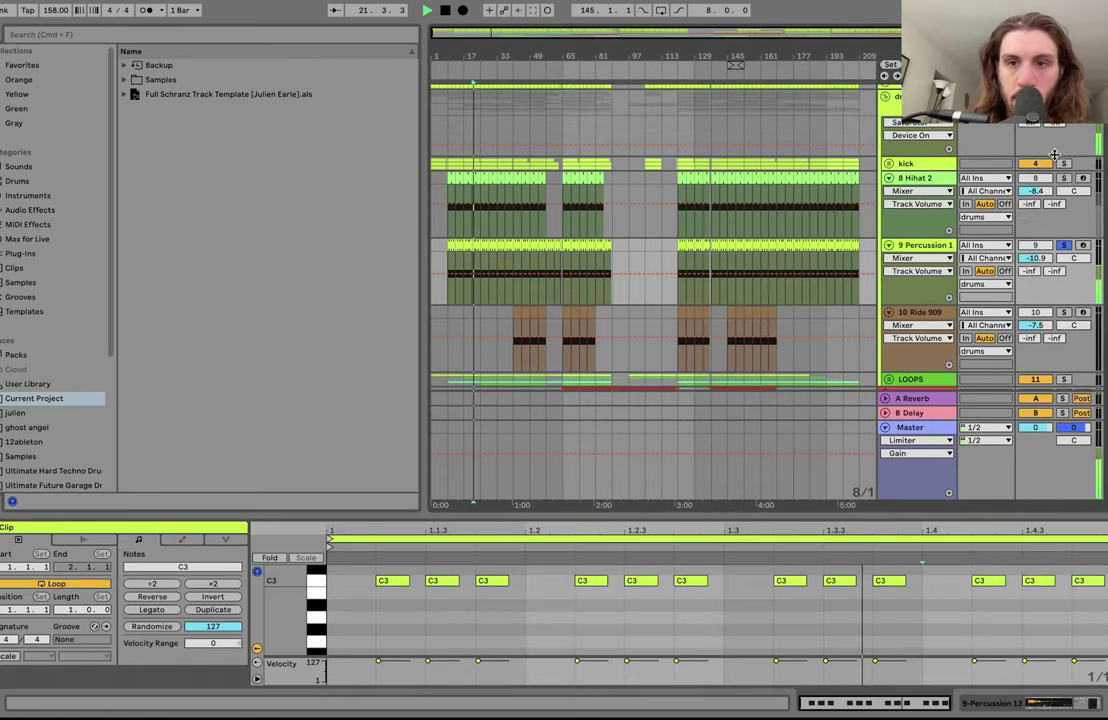
{"action": "left_click", "coordinate": [1064, 178]}
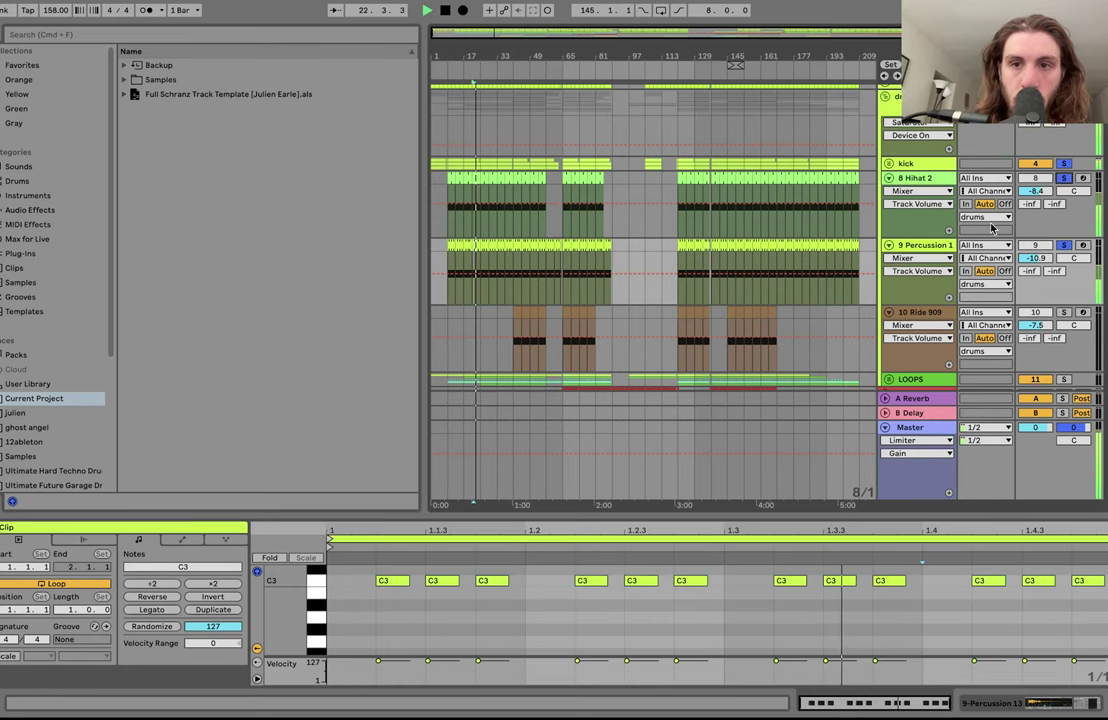
Step: Delete the switched-off Compressor from track 9 Percussion
{"action": "left_click", "coordinate": [911, 246]}
{"action": "key", "text": "space"}
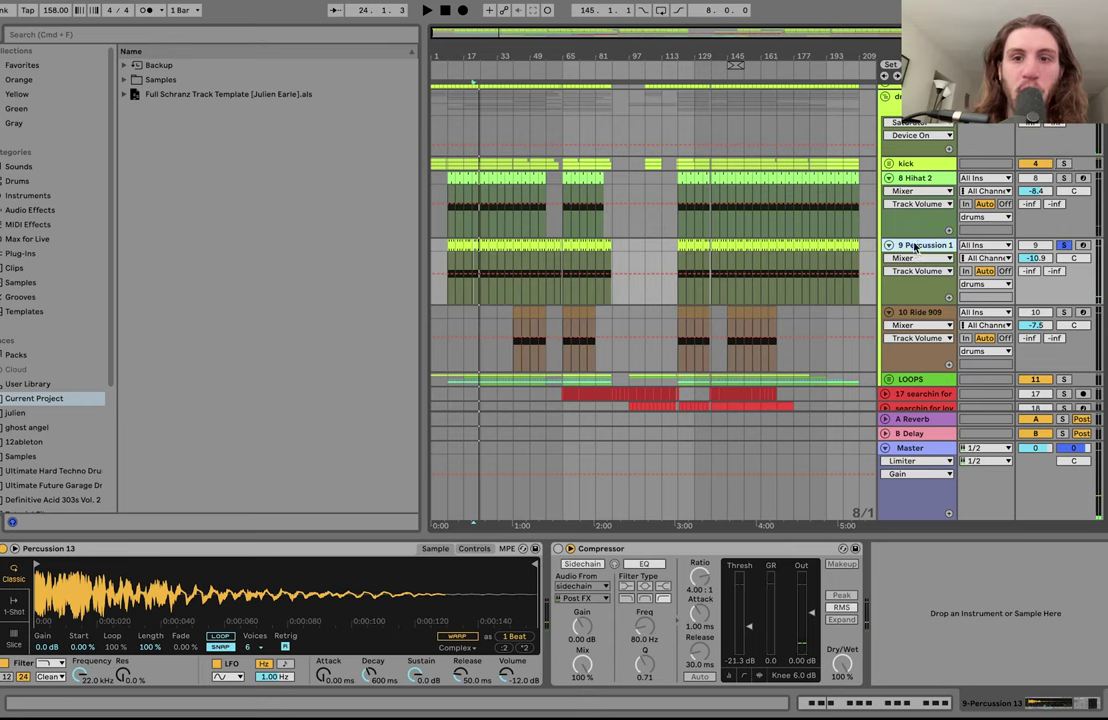
{"action": "left_click", "coordinate": [634, 549]}
{"action": "key", "text": "Delete"}
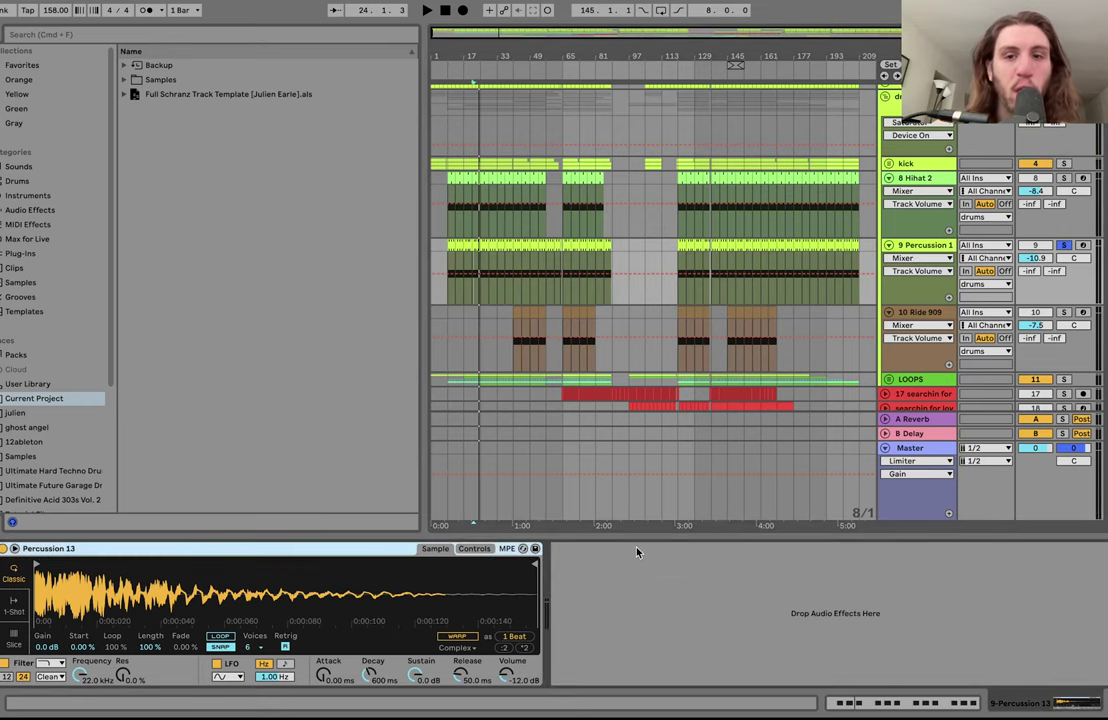
Step: Solo track 10 Ride 909 and play it from bar 41
{"action": "key", "text": "space"}
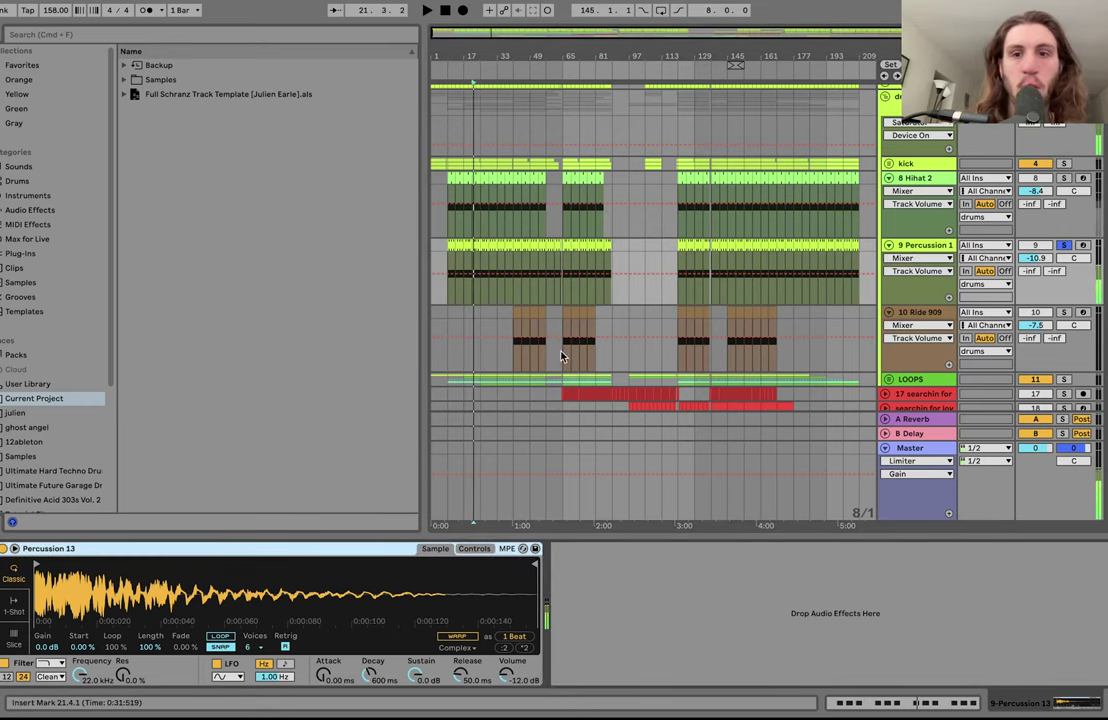
{"action": "left_click", "coordinate": [527, 354]}
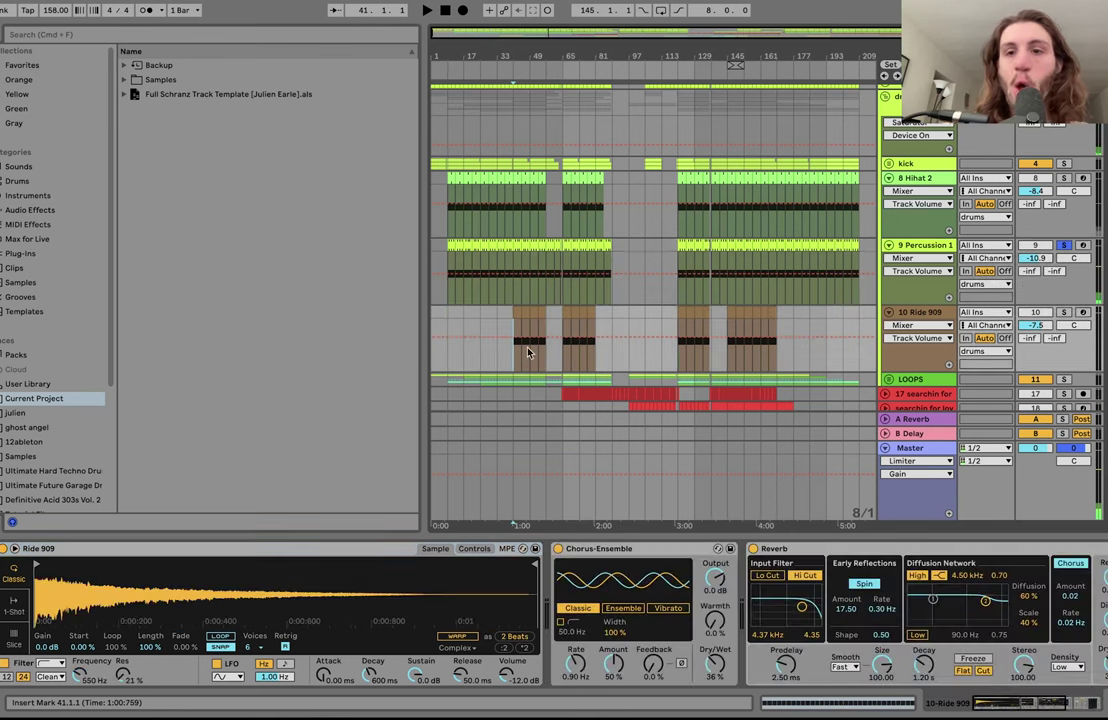
{"action": "left_click", "coordinate": [1063, 313]}
{"action": "key", "text": "space"}
Step: Examine the Ride 909 device chain with its sampler, Chorus-Ensemble, Reverb and sidechained Compressor
{"action": "scroll", "coordinate": [706, 651], "scroll_direction": "right", "scroll_amount": 5}
{"action": "scroll", "coordinate": [706, 651], "scroll_direction": "left", "scroll_amount": 5}
{"action": "scroll", "coordinate": [706, 651], "scroll_direction": "right", "scroll_amount": 4}
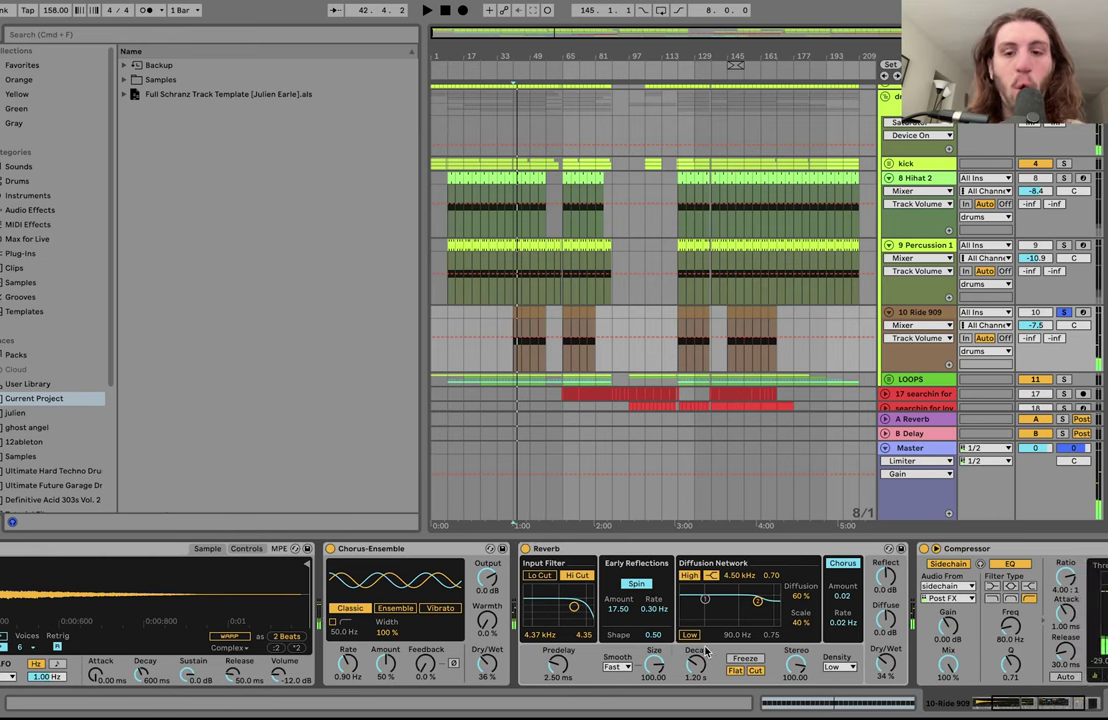
{"action": "scroll", "coordinate": [706, 651], "scroll_direction": "right", "scroll_amount": 3}
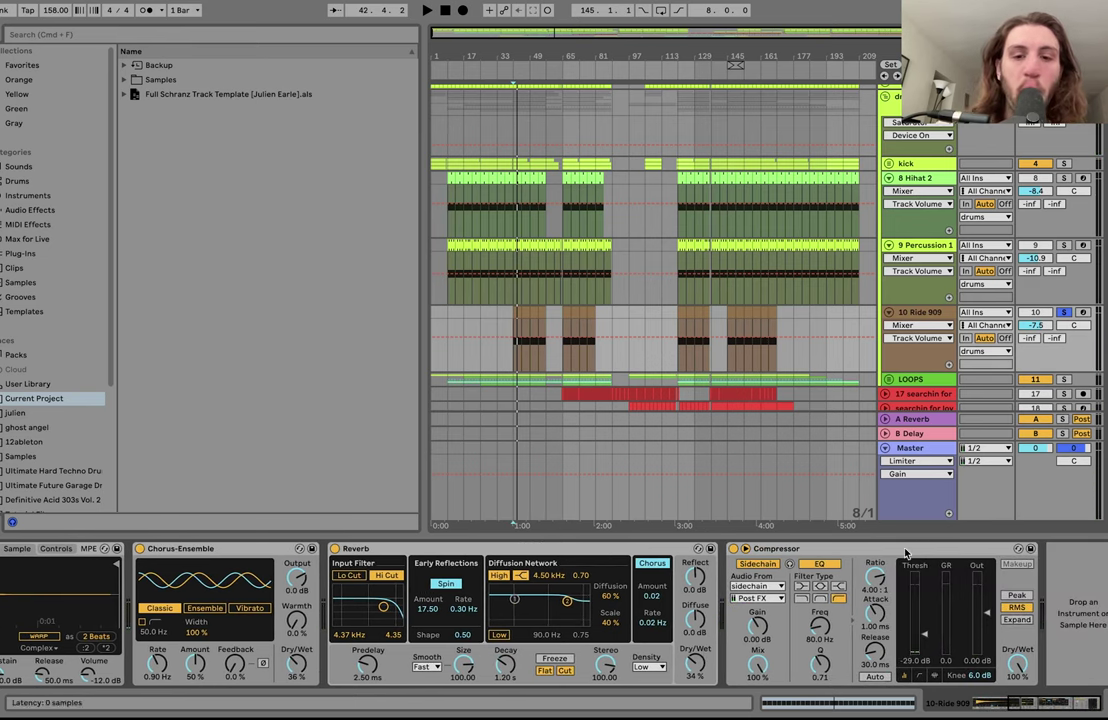
{"action": "scroll", "coordinate": [856, 592], "scroll_direction": "left", "scroll_amount": 6}
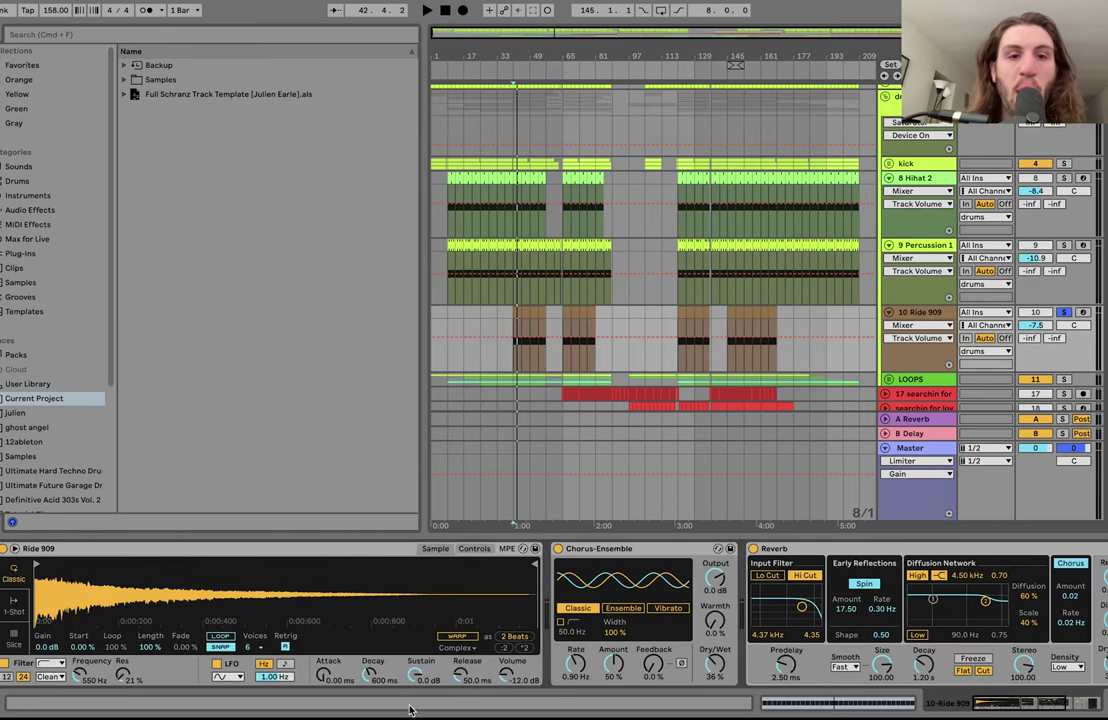
Step: Unfold the LOOPS group, solo it and play it from bar 41
{"action": "scroll", "coordinate": [913, 347], "scroll_direction": "down", "scroll_amount": 4}
{"action": "left_click", "coordinate": [889, 260]}
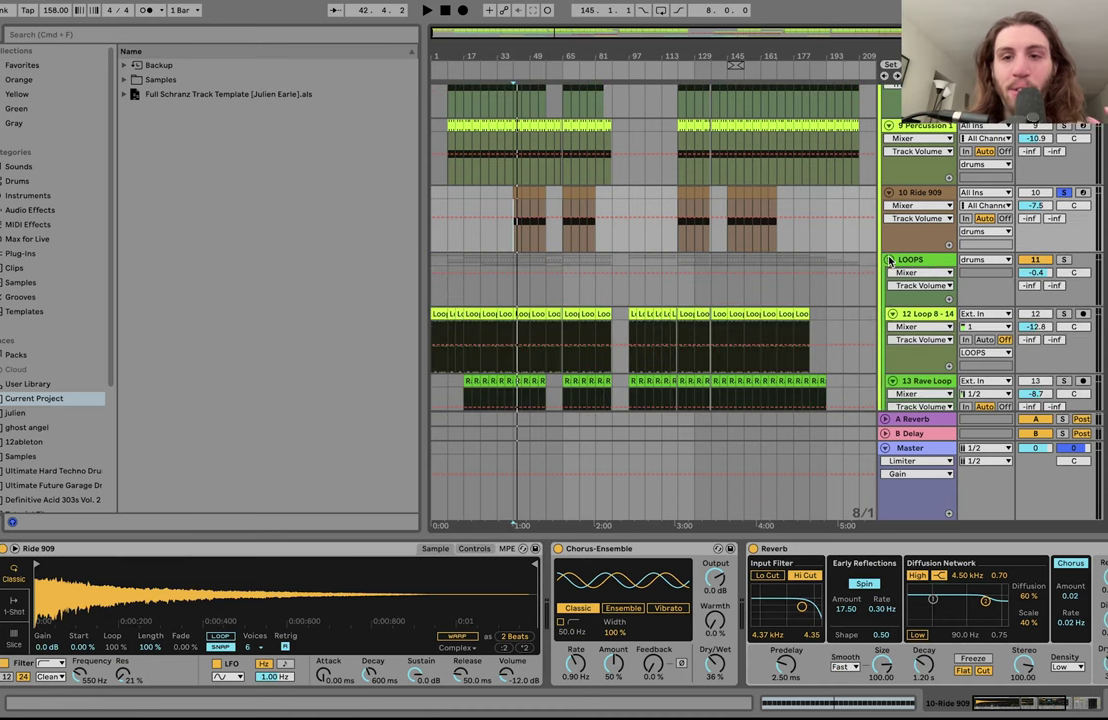
{"action": "key", "text": "space"}
{"action": "scroll", "coordinate": [940, 166], "scroll_direction": "down", "scroll_amount": 7}
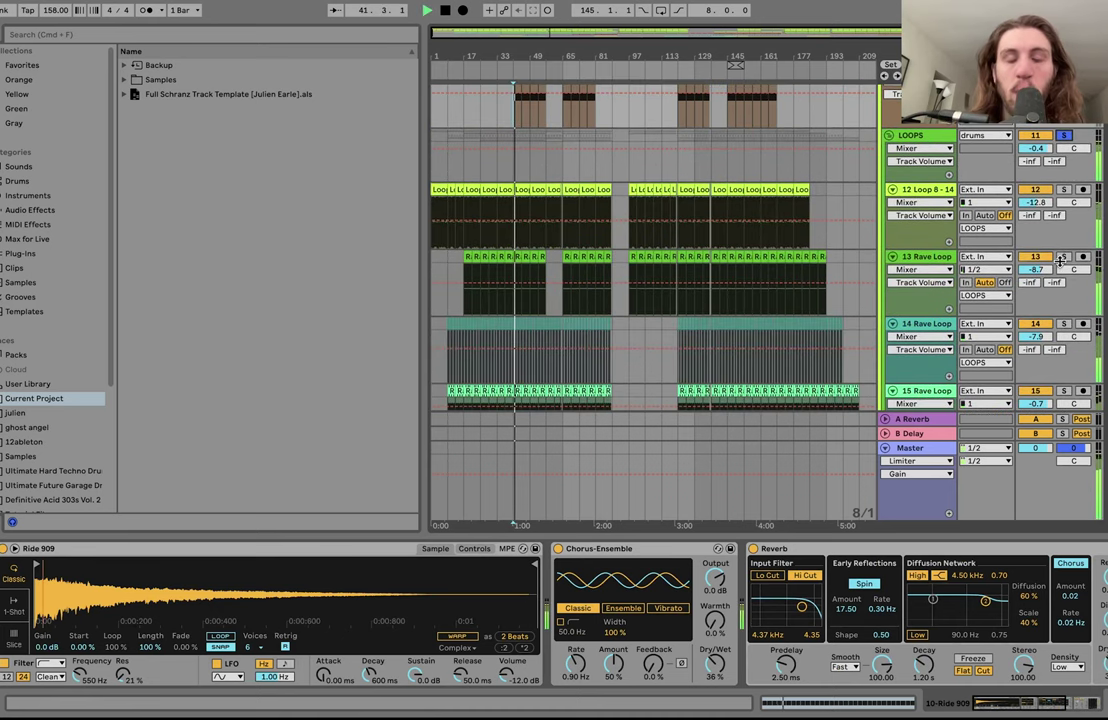
Step: Fold all the loop tracks inside the LOOPS group at once
{"action": "left_click", "coordinate": [940, 165]}
{"action": "key", "text": "super+a"}
{"action": "key", "text": "u"}
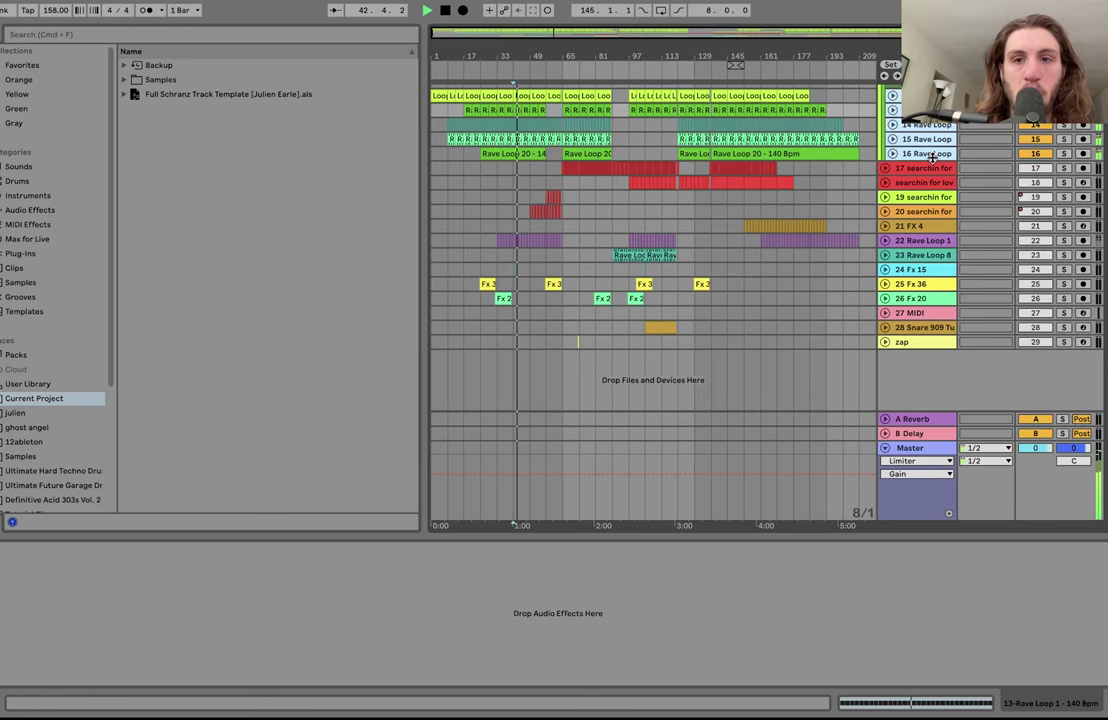
{"action": "scroll", "coordinate": [936, 162], "scroll_direction": "up", "scroll_amount": 5}
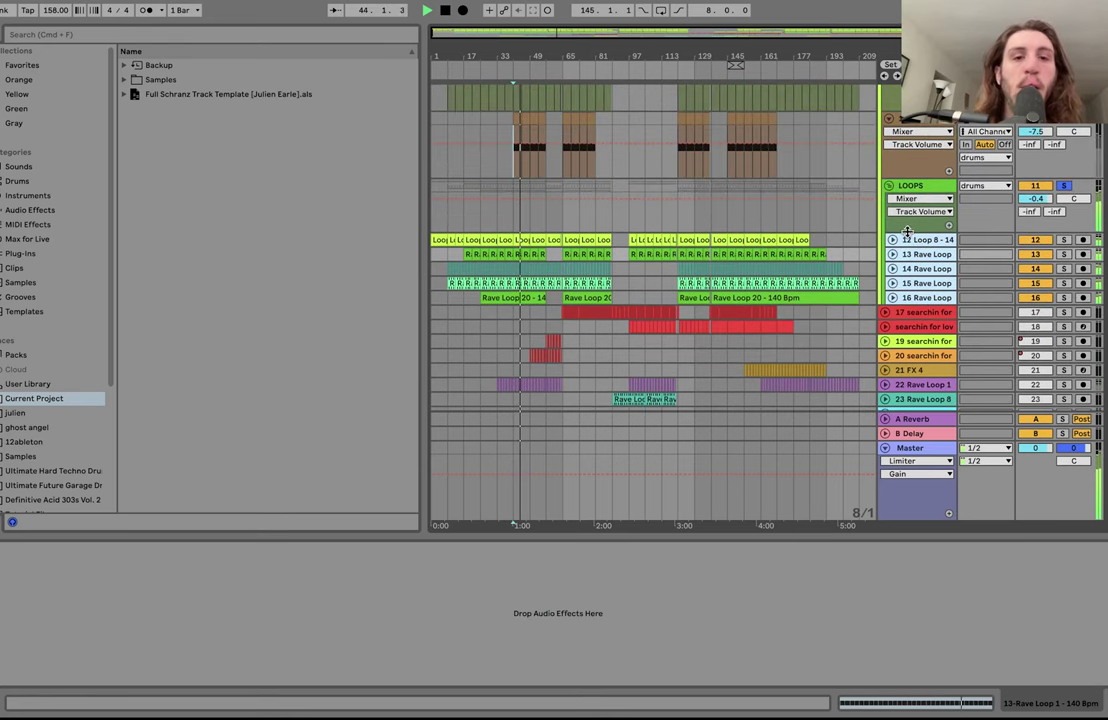
Step: Select track 12 Loop 8 and unfold track 16 Rave Loop in the LOOPS group
{"action": "left_click", "coordinate": [918, 240]}
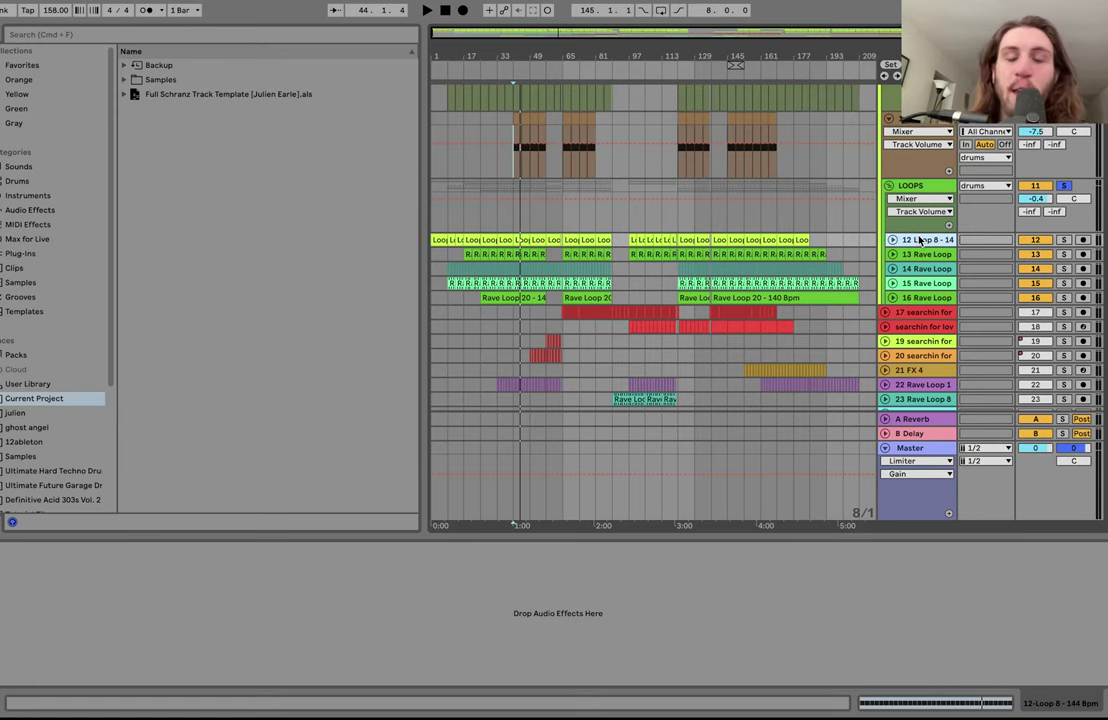
{"action": "scroll", "coordinate": [915, 242], "scroll_direction": "up", "scroll_amount": 5}
{"action": "scroll", "coordinate": [910, 244], "scroll_direction": "down", "scroll_amount": 8}
{"action": "left_click", "coordinate": [893, 243]}
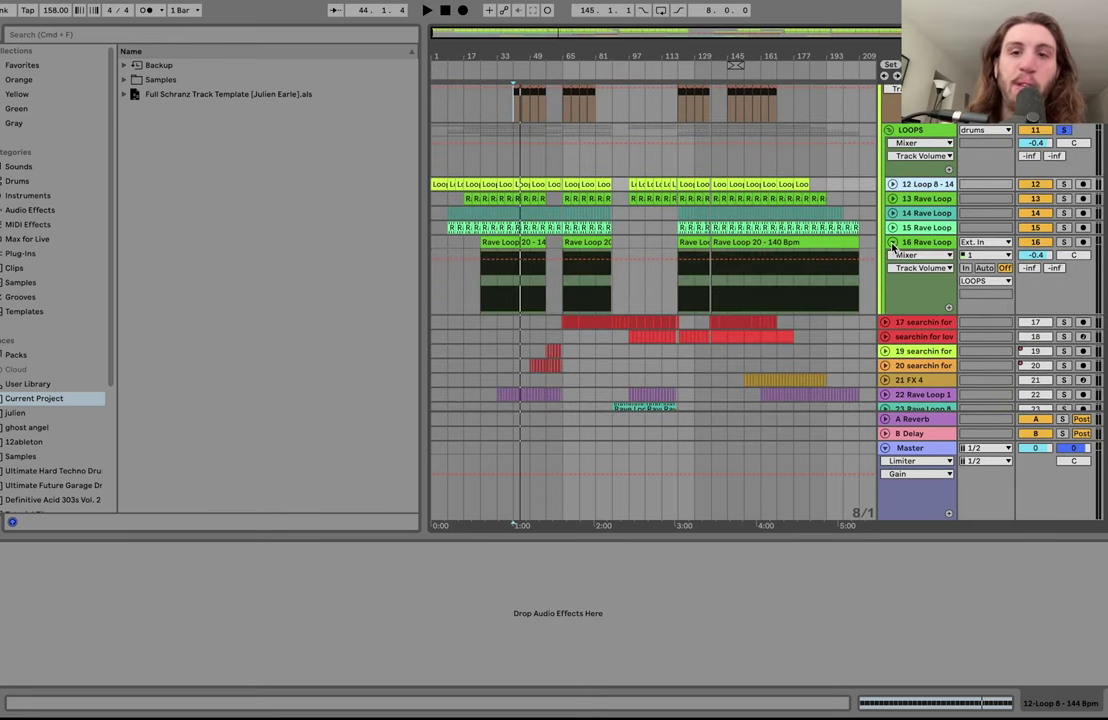
Step: Fold the drums group, clear the LOOPS solo and play the full mix from bar 41 and from bar 153
{"action": "scroll", "coordinate": [993, 158], "scroll_direction": "up", "scroll_amount": 5}
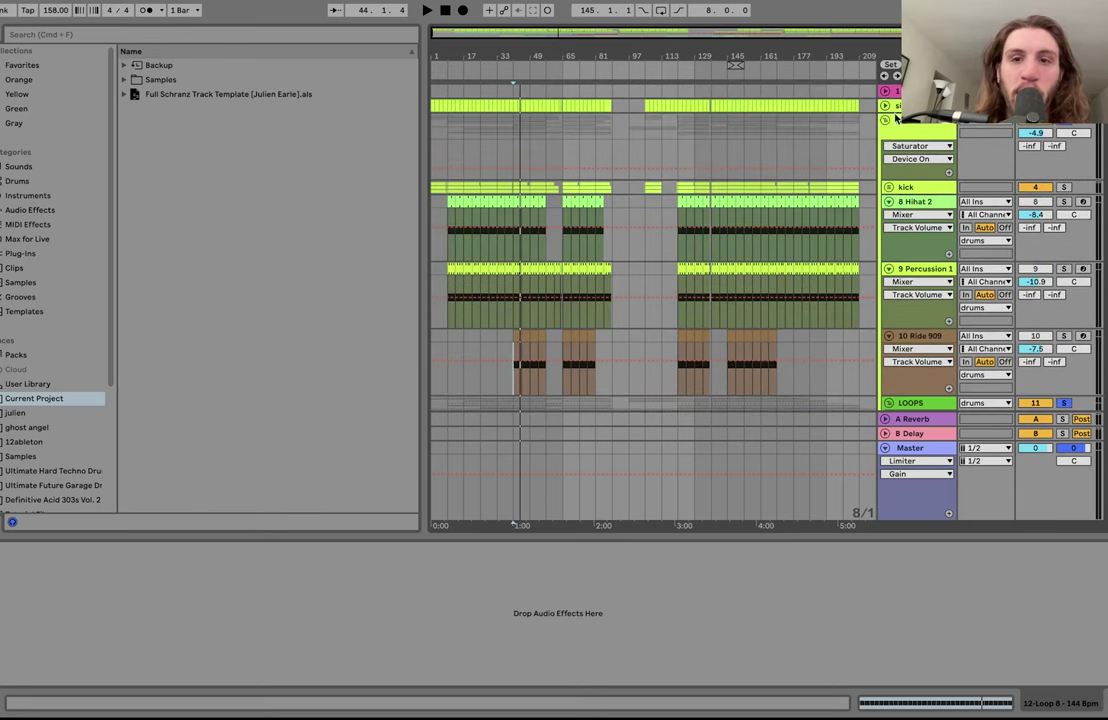
{"action": "left_click", "coordinate": [885, 119]}
{"action": "key", "text": "space"}
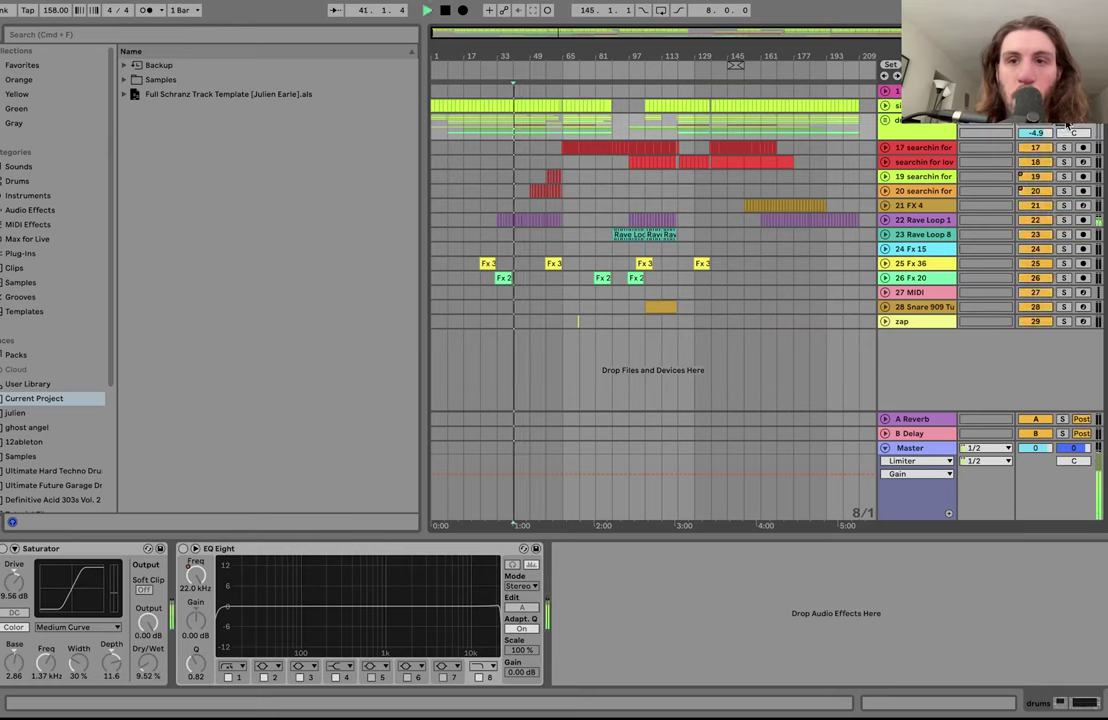
{"action": "left_click", "coordinate": [745, 133]}
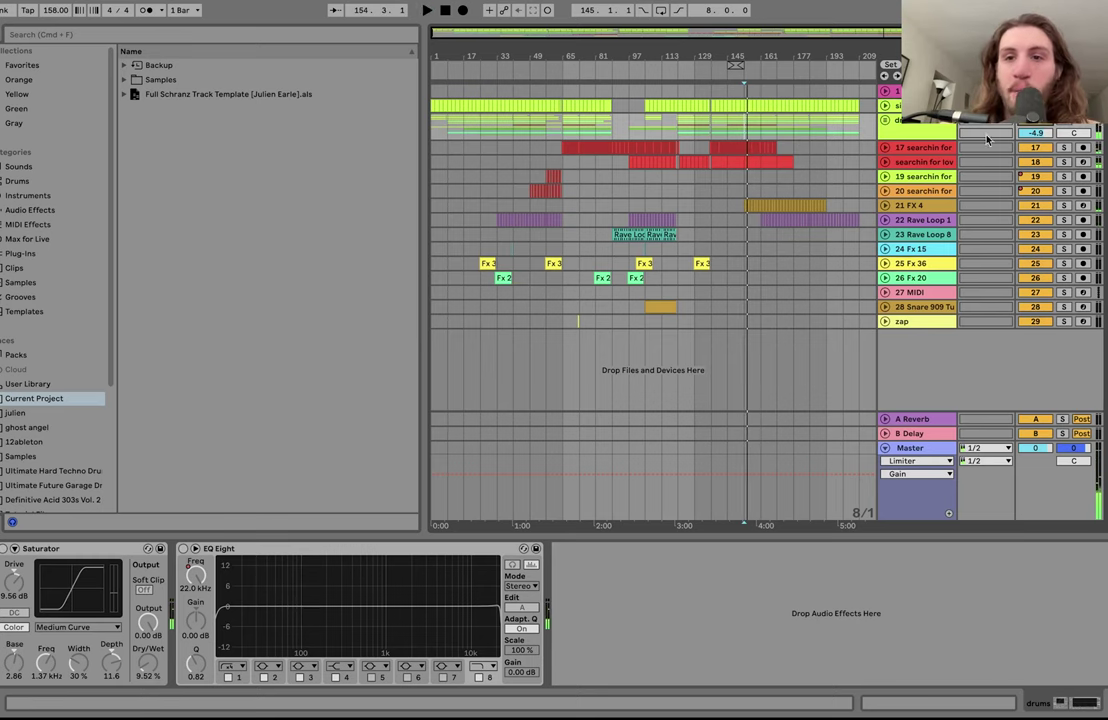
Step: Unfold the drums group again, solo the LOOPS group and play it from bar 153
{"action": "left_click", "coordinate": [885, 121]}
{"action": "scroll", "coordinate": [885, 126], "scroll_direction": "down", "scroll_amount": 10}
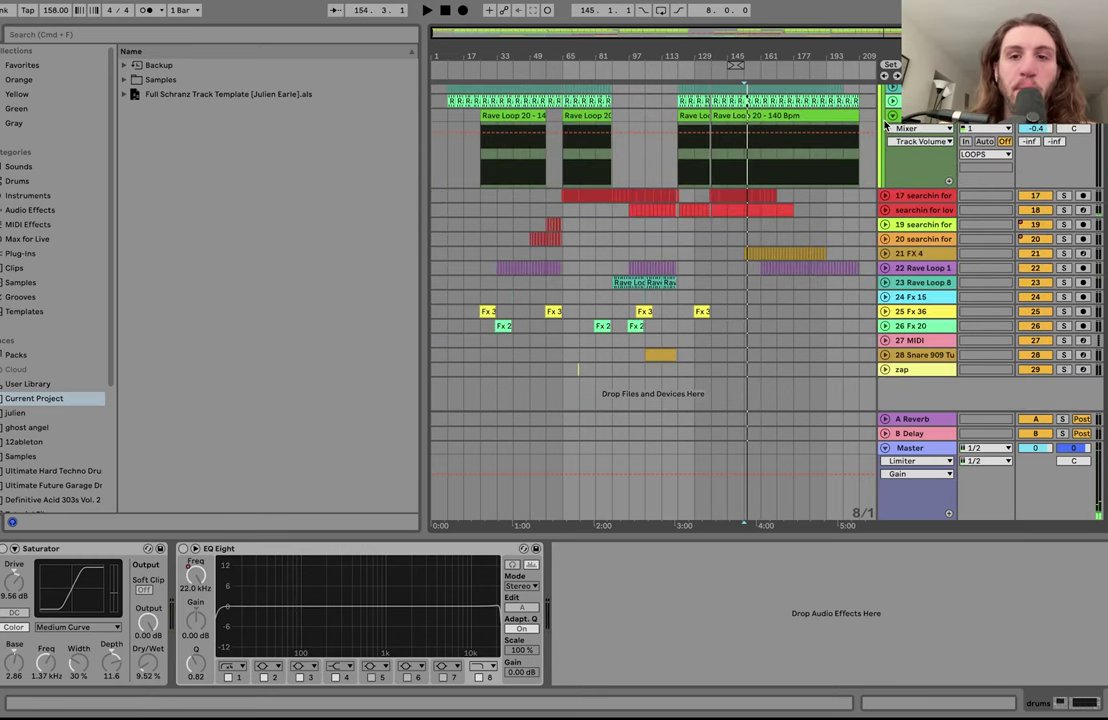
{"action": "left_click", "coordinate": [885, 123]}
{"action": "key", "text": "space"}
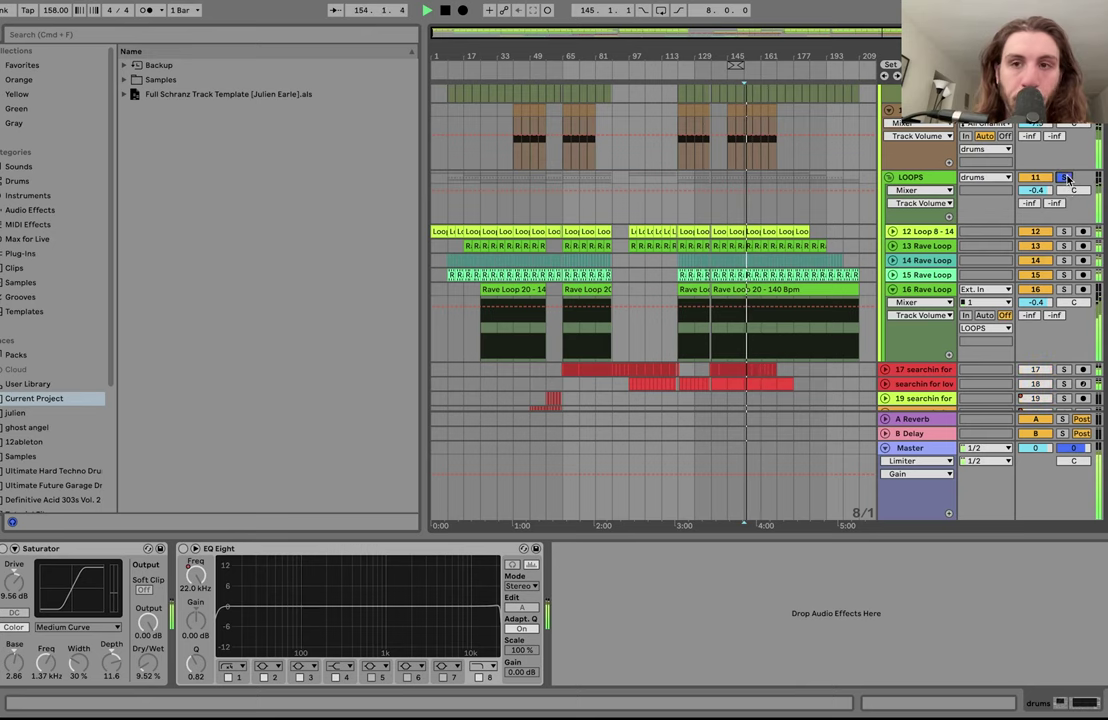
Step: Stop playback and unfold tracks 13 and 14 in the LOOPS group
{"action": "left_click", "coordinate": [938, 218]}
{"action": "left_click", "coordinate": [916, 233]}
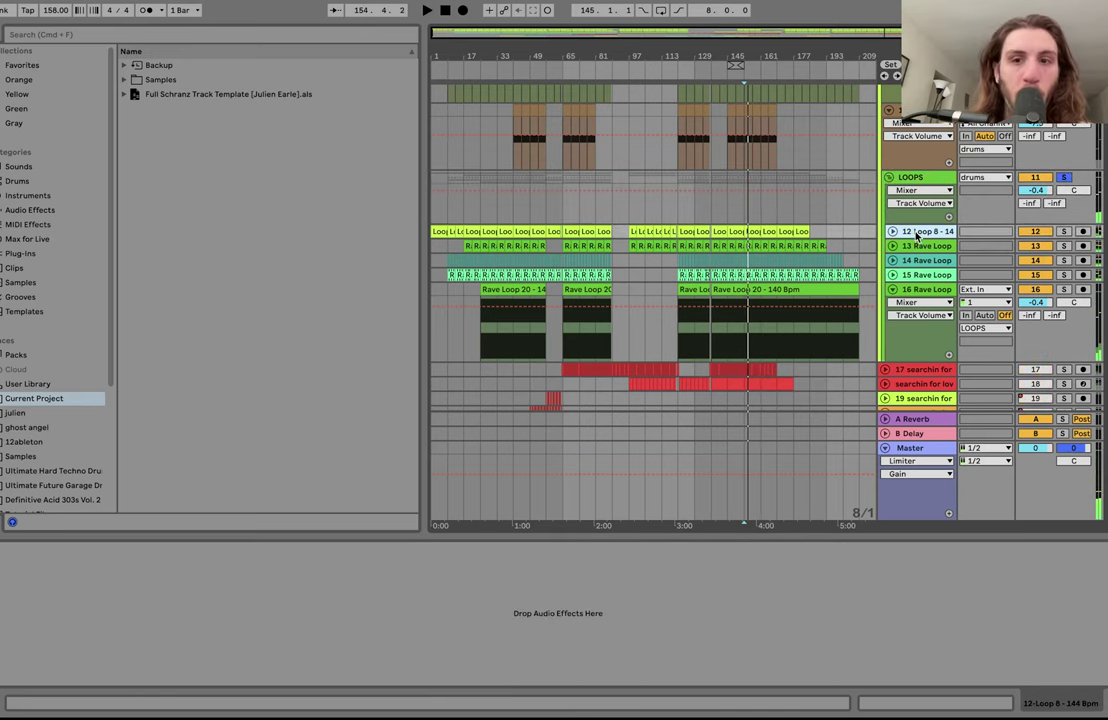
{"action": "left_click", "coordinate": [931, 249]}
{"action": "key", "text": "u"}
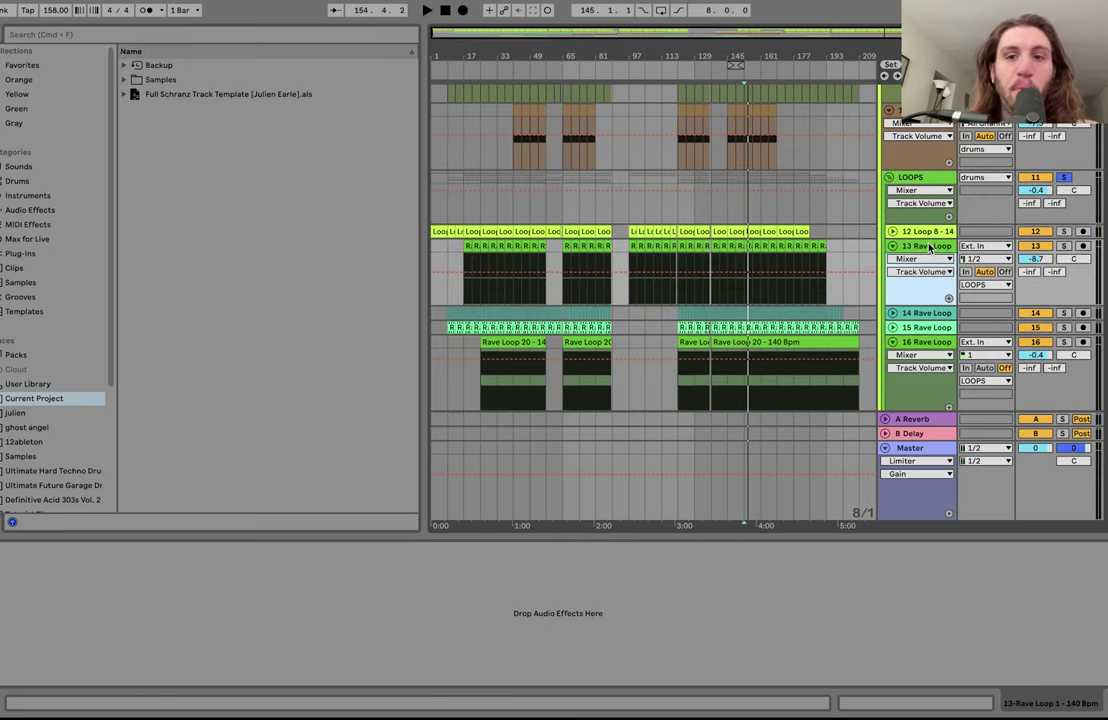
{"action": "key", "text": "Down"}
{"action": "key", "text": "u"}
Step: Unfold track 15 Rave Loop and track 12 Loop 8 in the LOOPS group
{"action": "key", "text": "Down"}
{"action": "key", "text": "Down"}
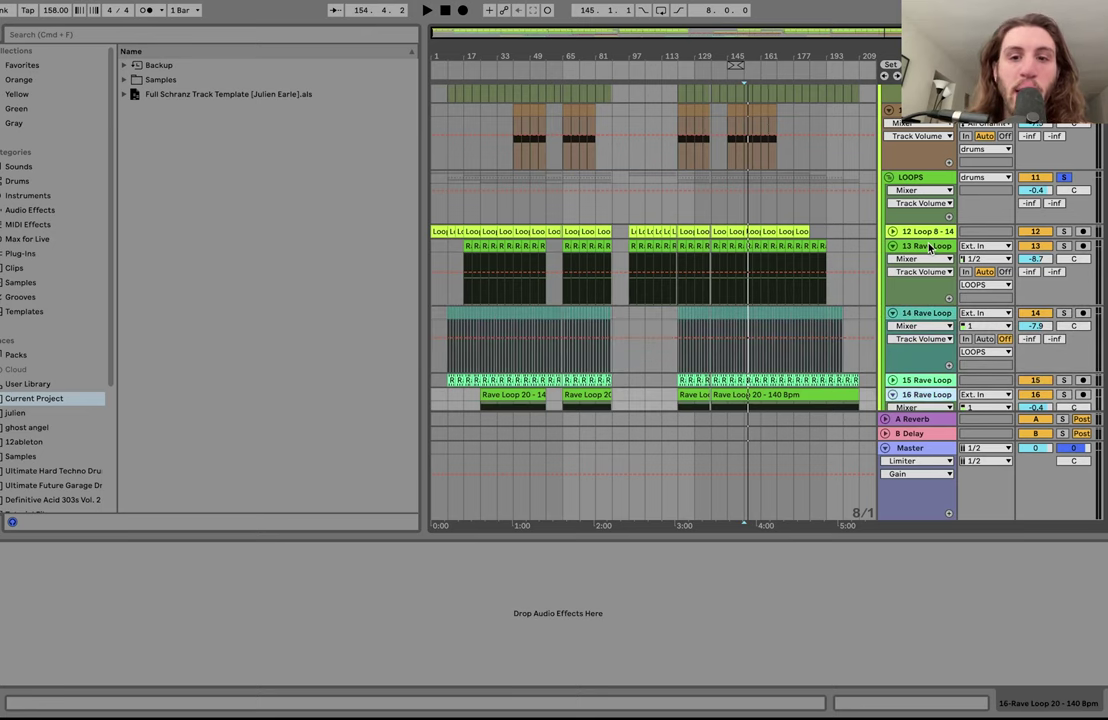
{"action": "key", "text": "Up"}
{"action": "key", "text": "u"}
{"action": "scroll", "coordinate": [929, 249], "scroll_direction": "down", "scroll_amount": 4}
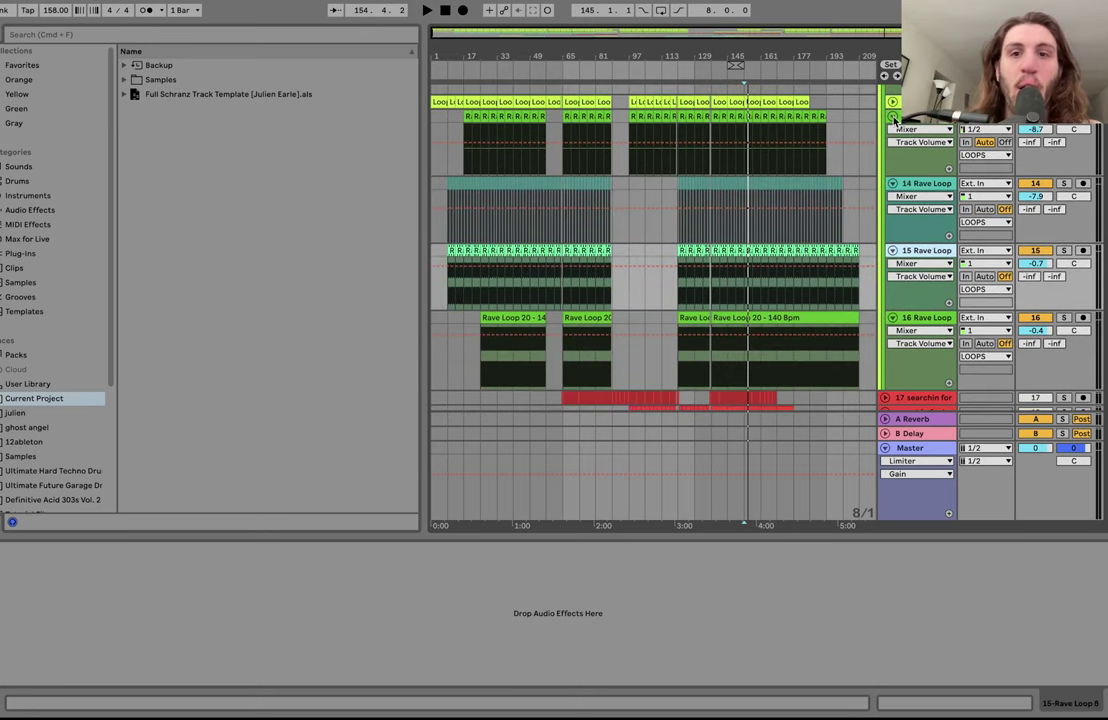
{"action": "key", "text": "Up"}
{"action": "key", "text": "Up"}
{"action": "key", "text": "Up"}
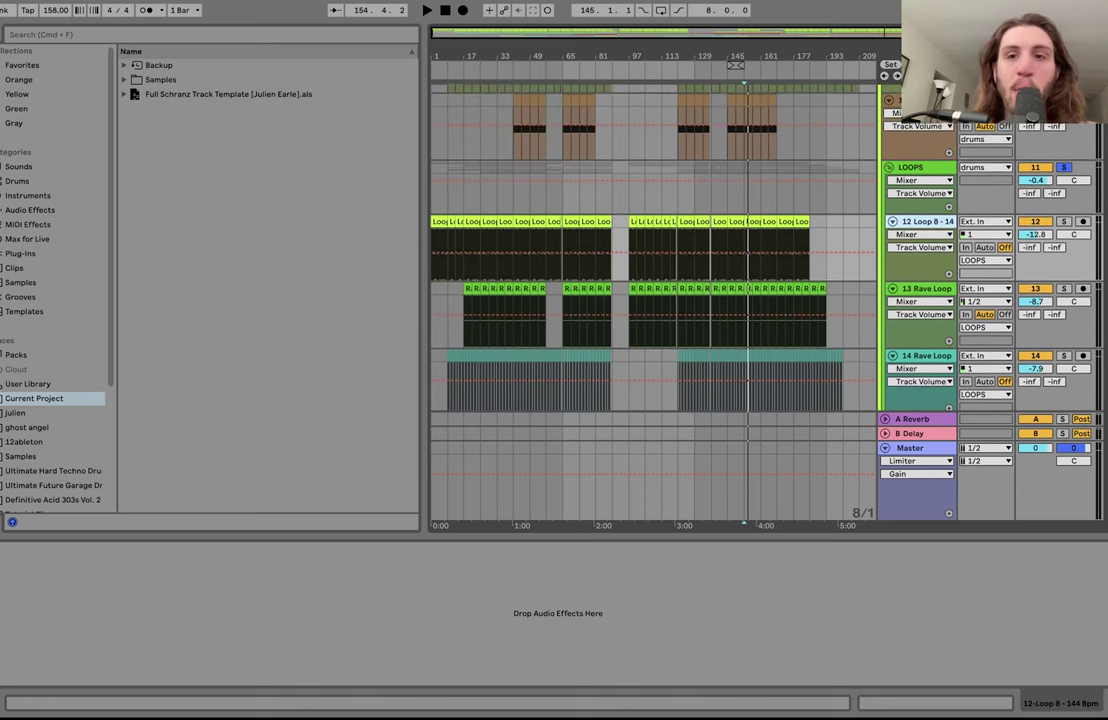
Step: Switch off the LOOPS group's Saturator, Compressor and EQ Eight together and play the unprocessed loops from bar 153
{"action": "left_click", "coordinate": [872, 174]}
{"action": "left_click", "coordinate": [223, 549]}
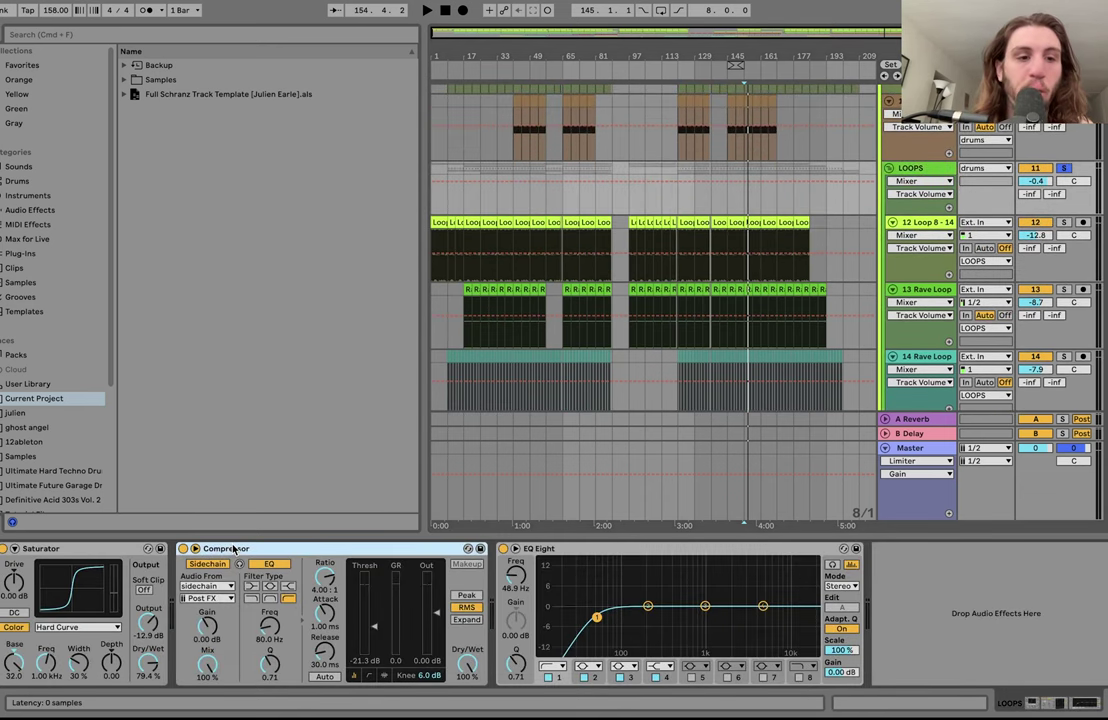
{"action": "key", "text": "super+a"}
{"action": "left_click", "coordinate": [25, 550]}
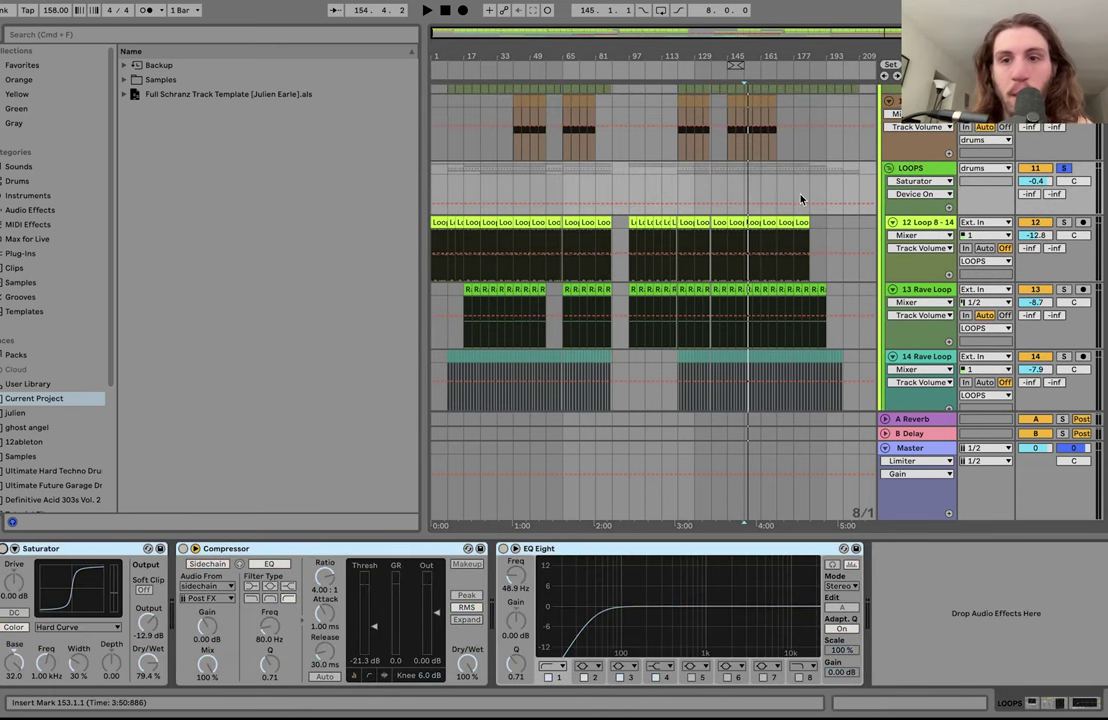
{"action": "key", "text": "space"}
Step: Solo track 12 Loop 8 within the LOOPS group and play it from bar 153
{"action": "left_click", "coordinate": [930, 222]}
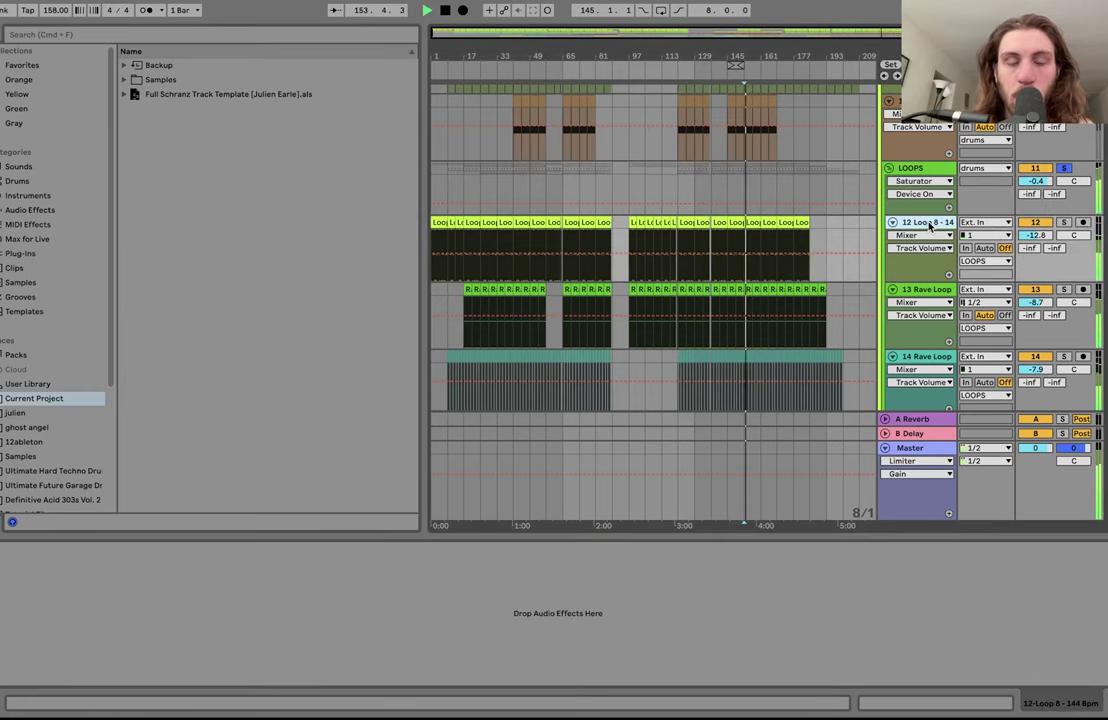
{"action": "left_click", "coordinate": [1063, 221]}
{"action": "key", "text": "space"}
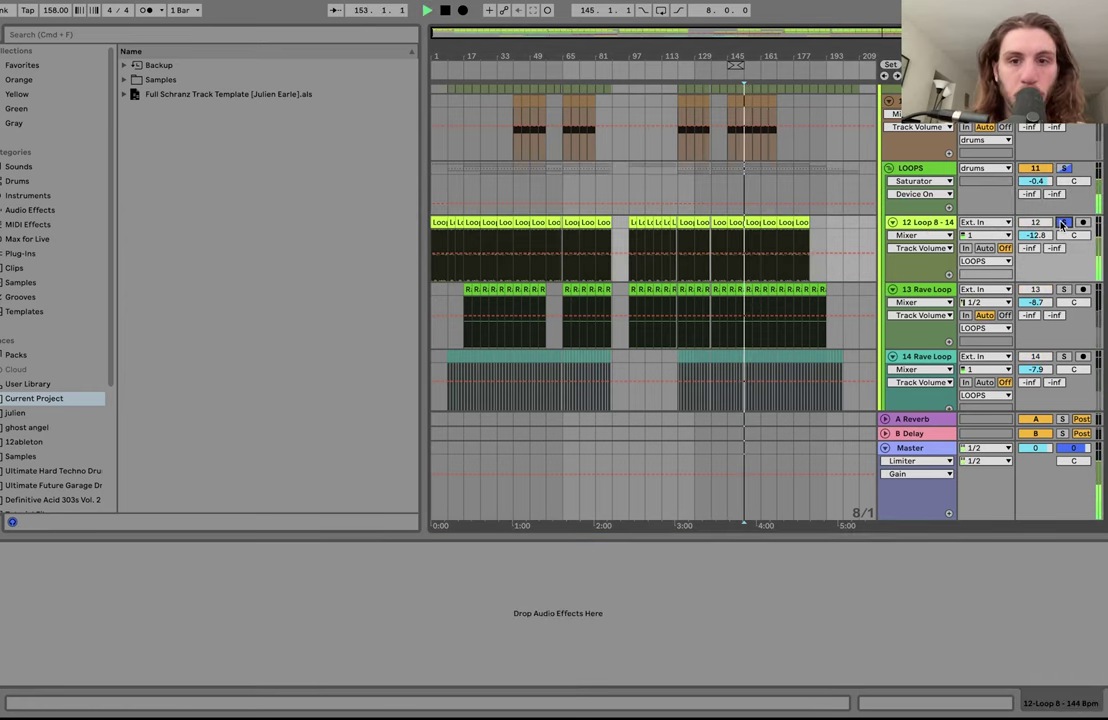
Step: Audition track 13 Rave Loop and add track 12 Loop 8 to its solo
{"action": "left_click", "coordinate": [1063, 289]}
{"action": "scroll", "coordinate": [747, 250], "scroll_direction": "down", "scroll_amount": 3}
{"action": "left_click", "coordinate": [1063, 137], "text": "super"}
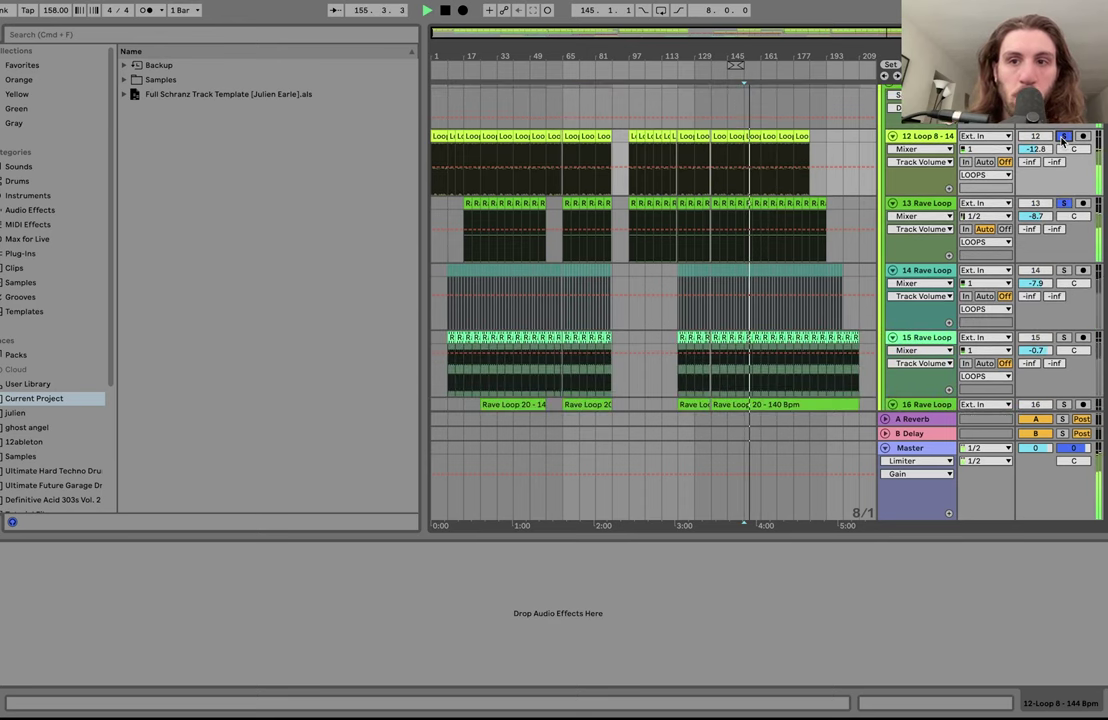
{"action": "key", "text": "space"}
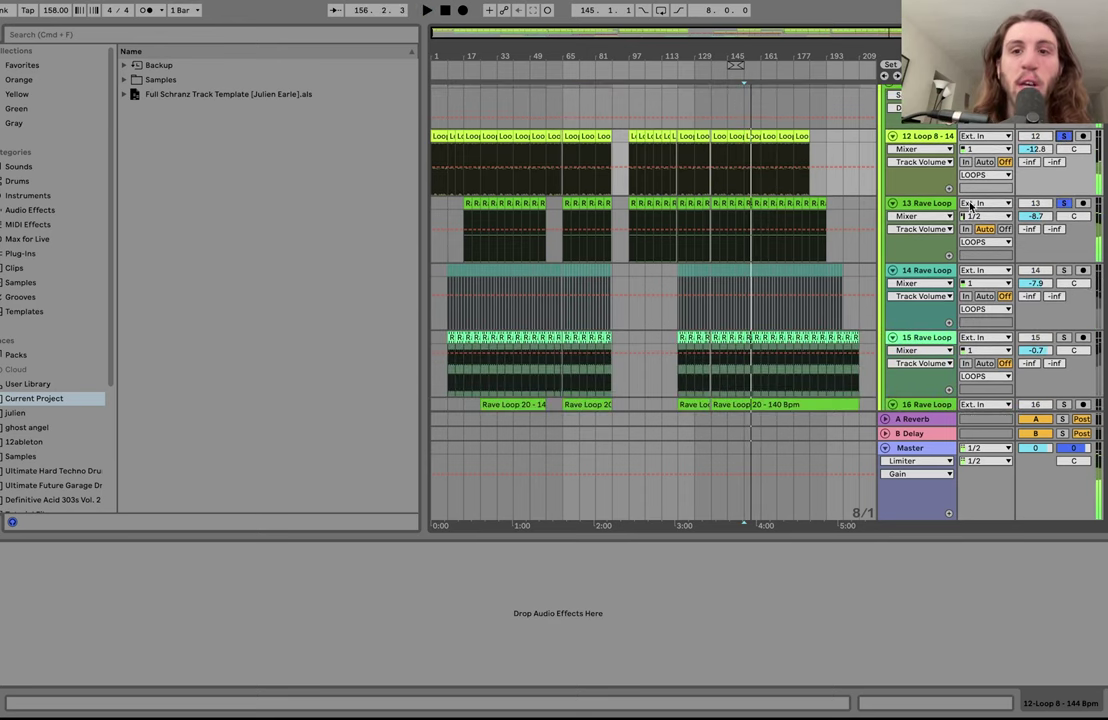
Step: Solo track 14 Rave Loop, play it from bar 153 and add tracks 13 and 12 to the solo
{"action": "left_click", "coordinate": [1063, 271]}
{"action": "left_click_drag", "start_coordinate": [738, 58], "coordinate": [727, 108]}
{"action": "key", "text": "space"}
{"action": "left_click", "coordinate": [1063, 203], "text": "super"}
{"action": "left_click", "coordinate": [1064, 136], "text": "super"}
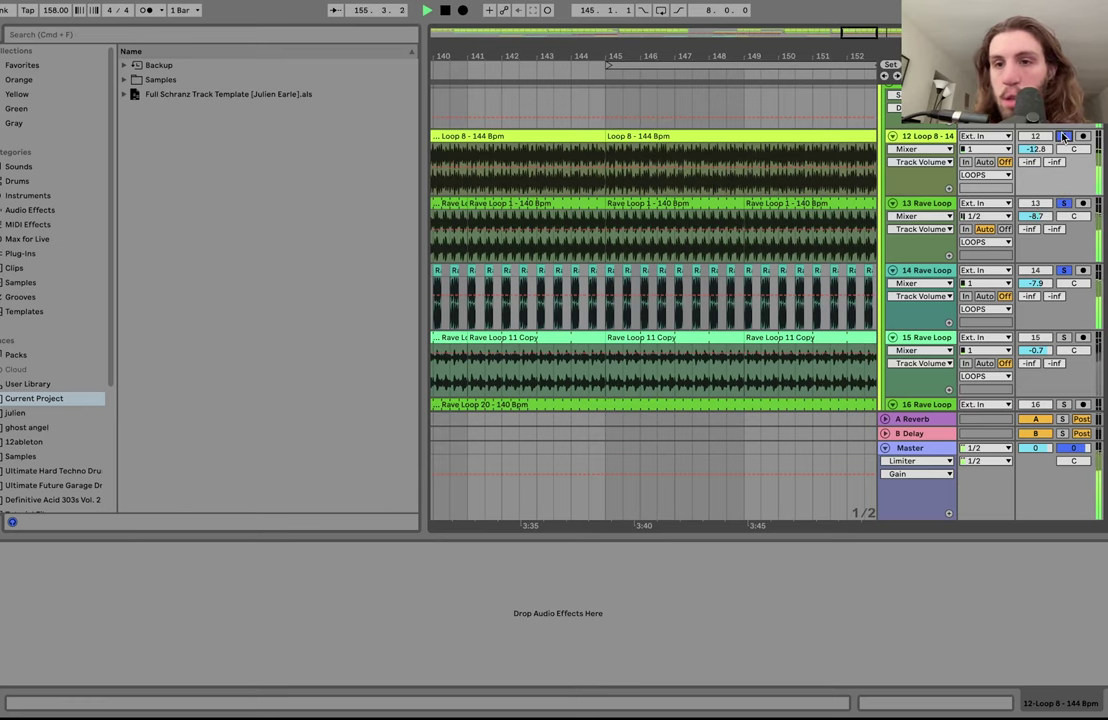
{"action": "scroll", "coordinate": [783, 291], "scroll_direction": "down", "scroll_amount": 5}
{"action": "key", "text": "space"}
{"action": "scroll", "coordinate": [722, 262], "scroll_direction": "down", "scroll_amount": 4}
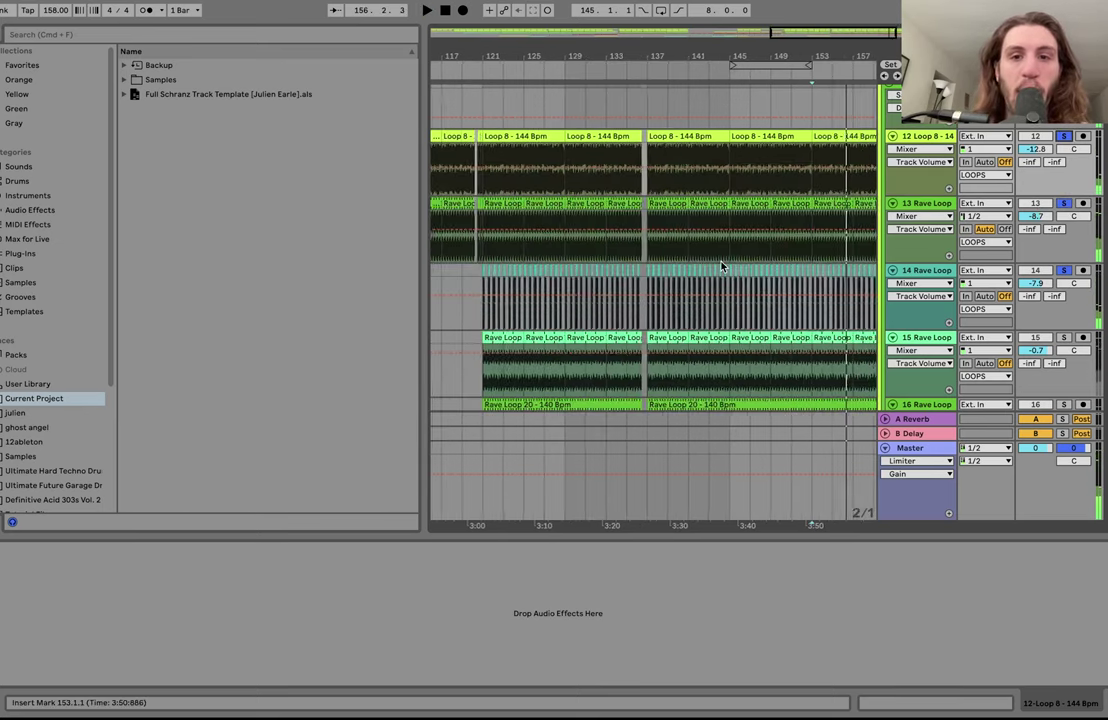
Step: Solo track 15 Rave Loop alone and play it from bar 153
{"action": "scroll", "coordinate": [722, 264], "scroll_direction": "down", "scroll_amount": 3}
{"action": "scroll", "coordinate": [722, 265], "scroll_direction": "down", "scroll_amount": 1}
{"action": "key", "text": "space"}
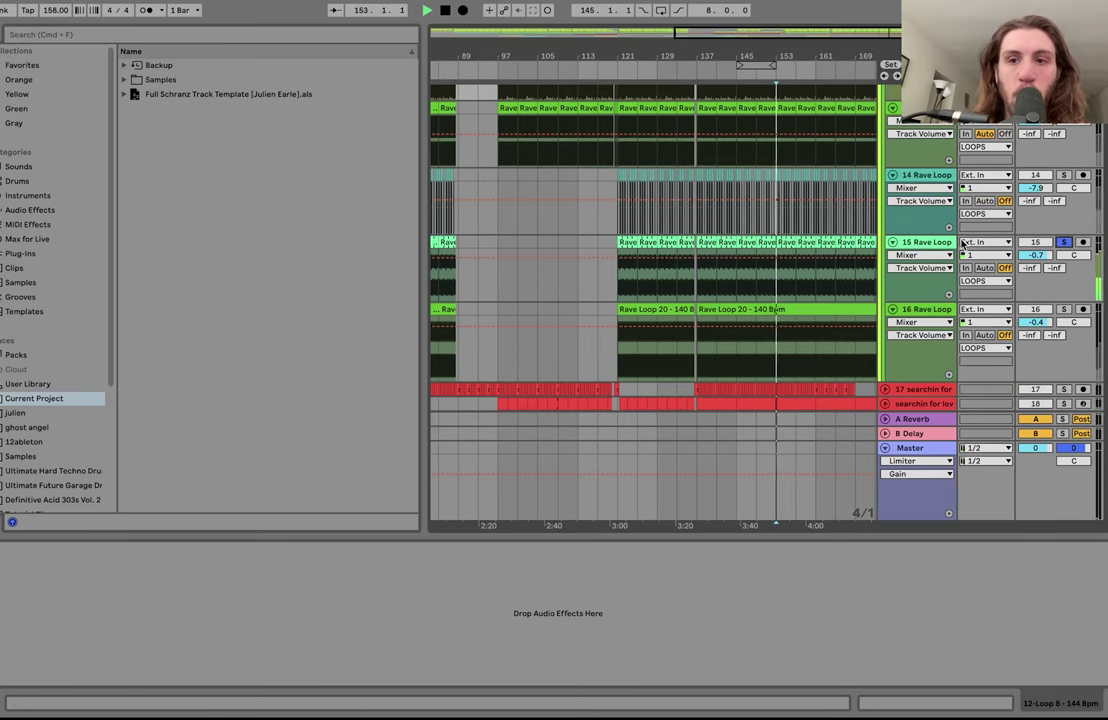
{"action": "left_click", "coordinate": [938, 242]}
Step: Solo track 15 Rave Loop together with the loop tracks above it and play them from bar 153
{"action": "scroll", "coordinate": [938, 242], "scroll_direction": "up", "scroll_amount": 4}
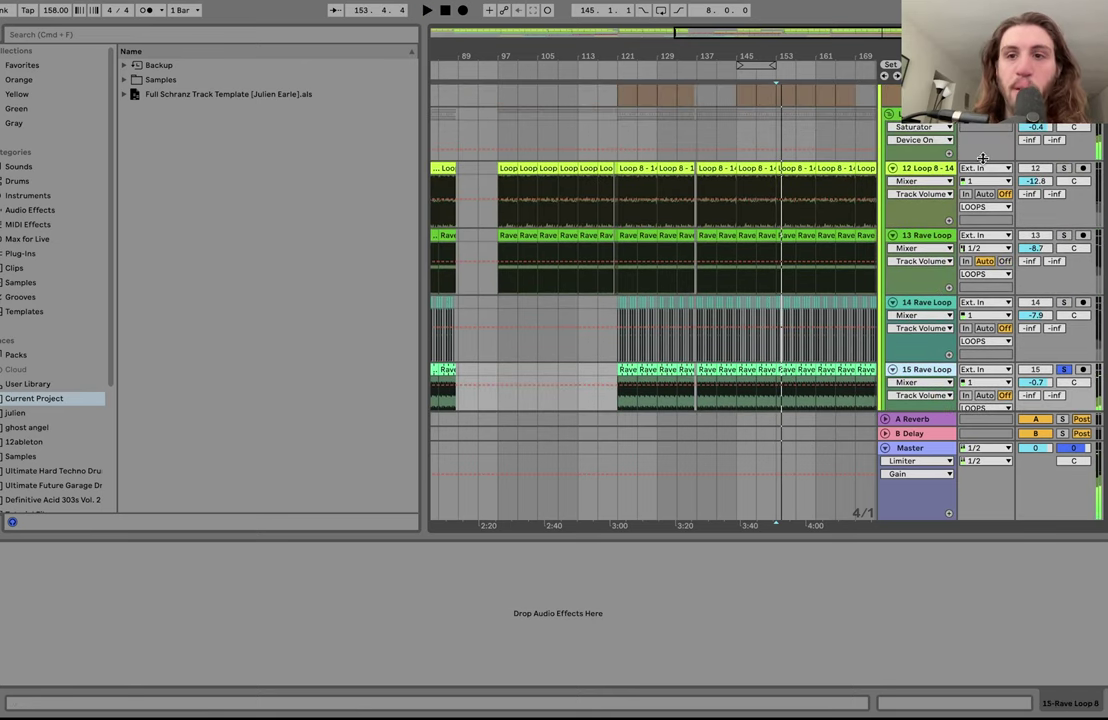
{"action": "scroll", "coordinate": [922, 193], "scroll_direction": "down", "scroll_amount": 5}
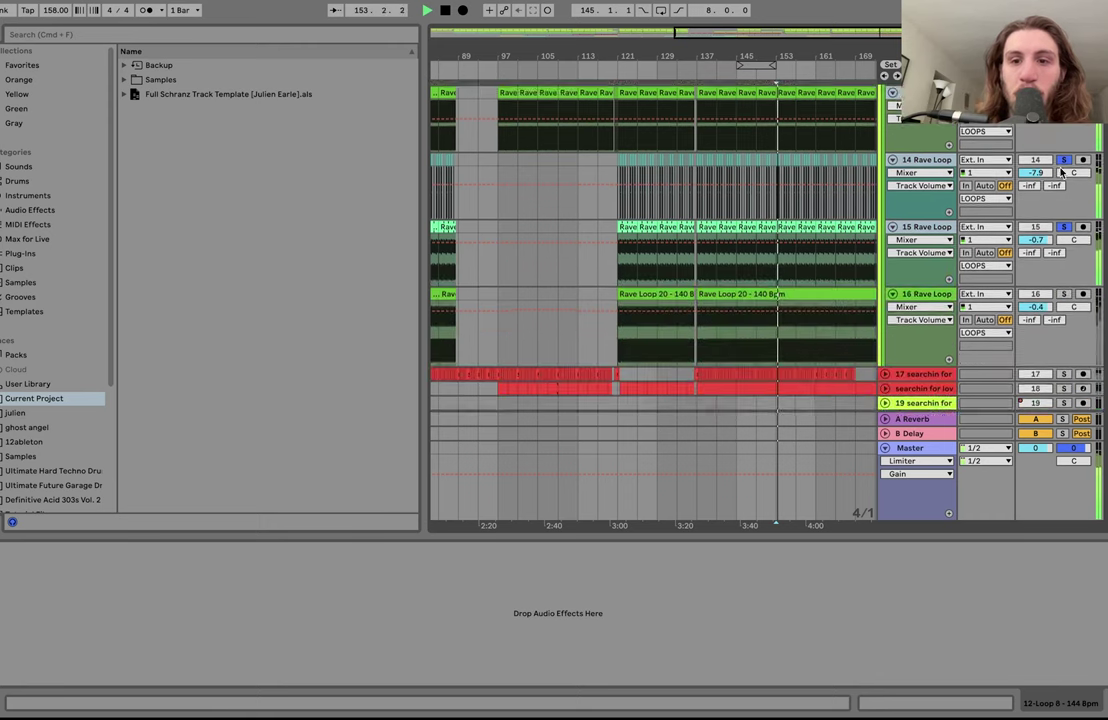
{"action": "key", "text": "space"}
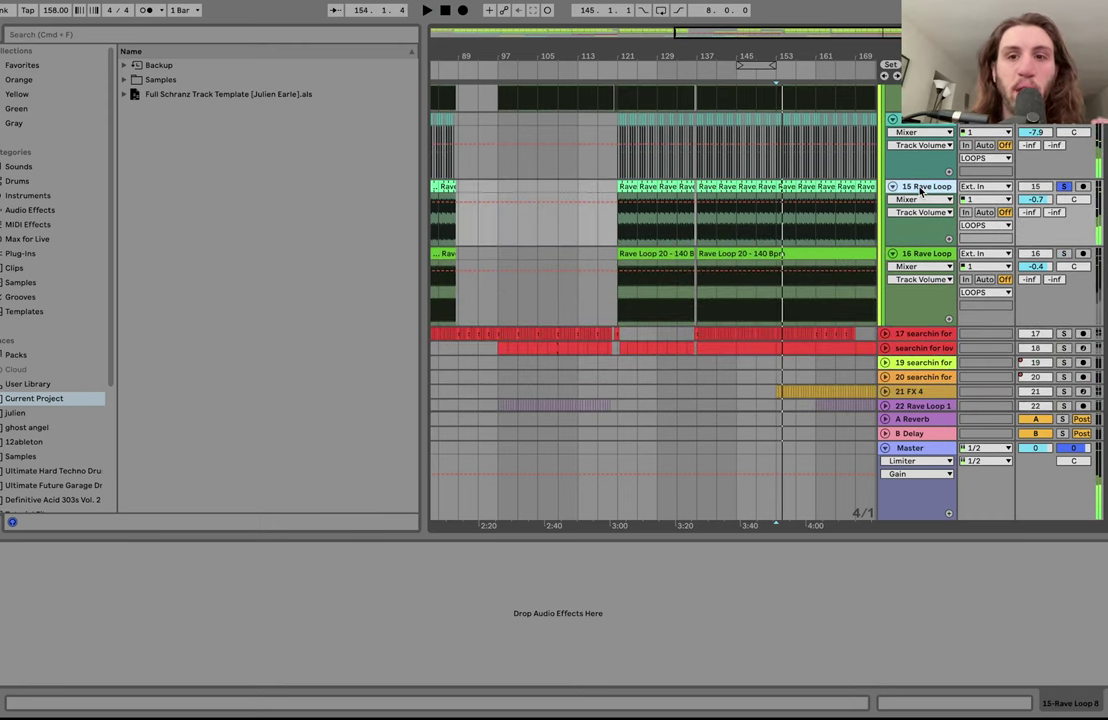
{"action": "scroll", "coordinate": [843, 190], "scroll_direction": "up", "scroll_amount": 10}
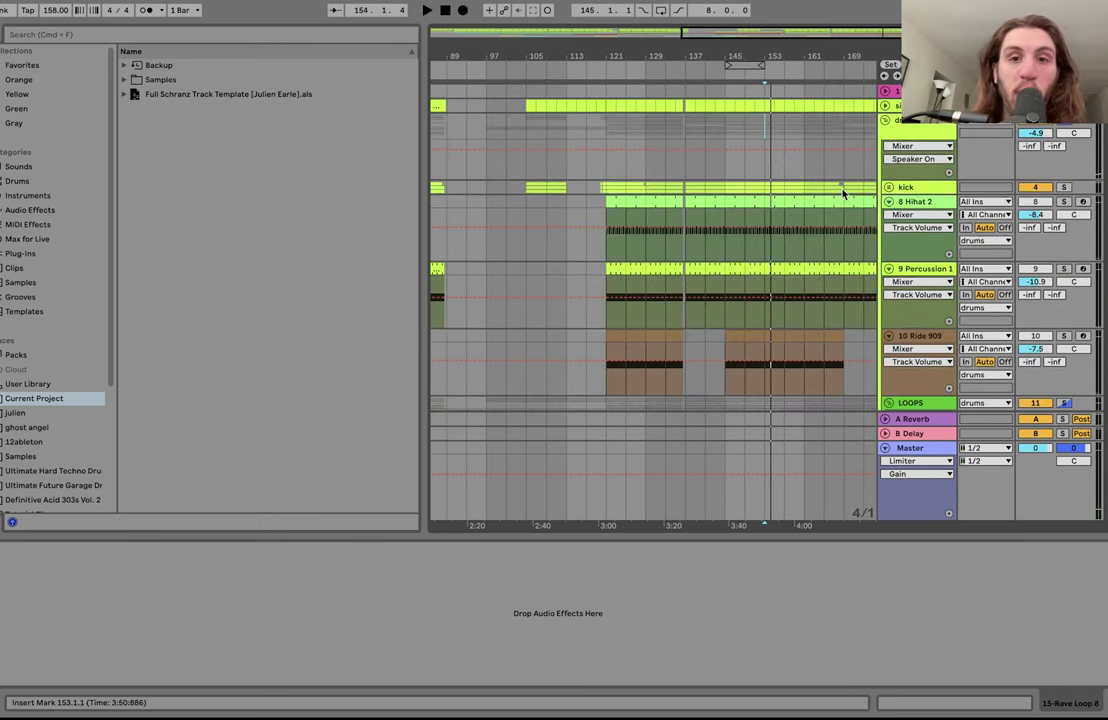
{"action": "scroll", "coordinate": [866, 235], "scroll_direction": "down", "scroll_amount": 6}
{"action": "scroll", "coordinate": [873, 259], "scroll_direction": "down", "scroll_amount": 5}
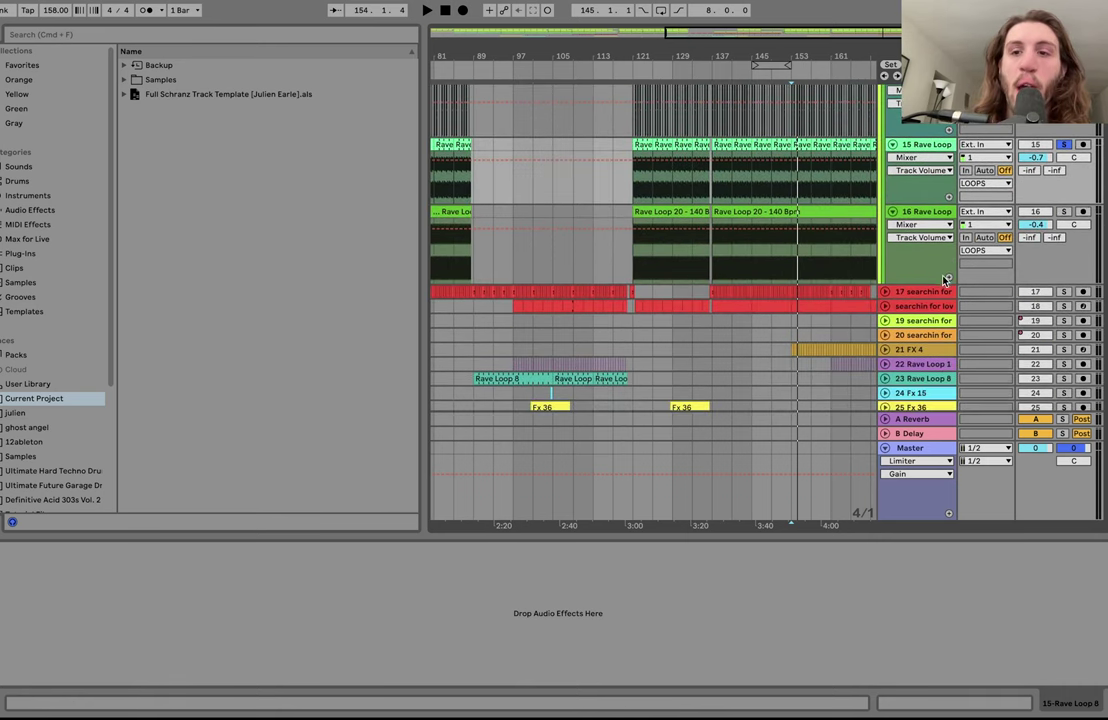
Step: Play track 16 Rave Loop in solo from bar 153, and audition the whole LOOPS group with its devices displayed
{"action": "left_click", "coordinate": [1064, 212]}
{"action": "key", "text": "space"}
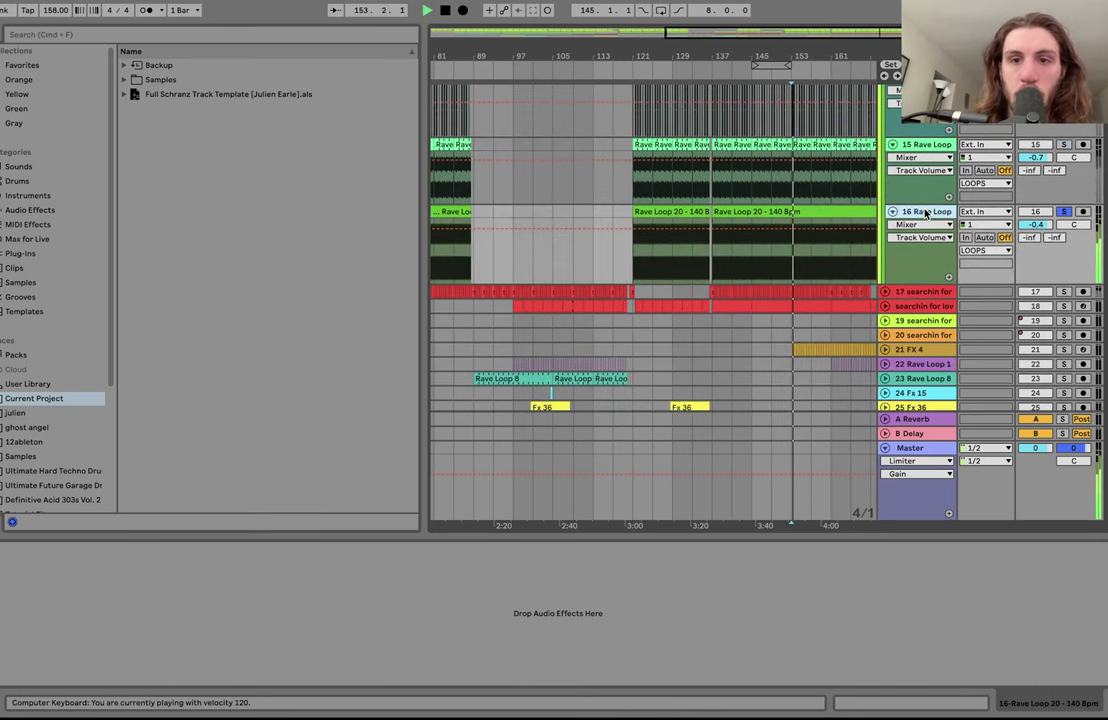
{"action": "scroll", "coordinate": [951, 193], "scroll_direction": "up", "scroll_amount": 4}
{"action": "scroll", "coordinate": [955, 193], "scroll_direction": "up", "scroll_amount": 4}
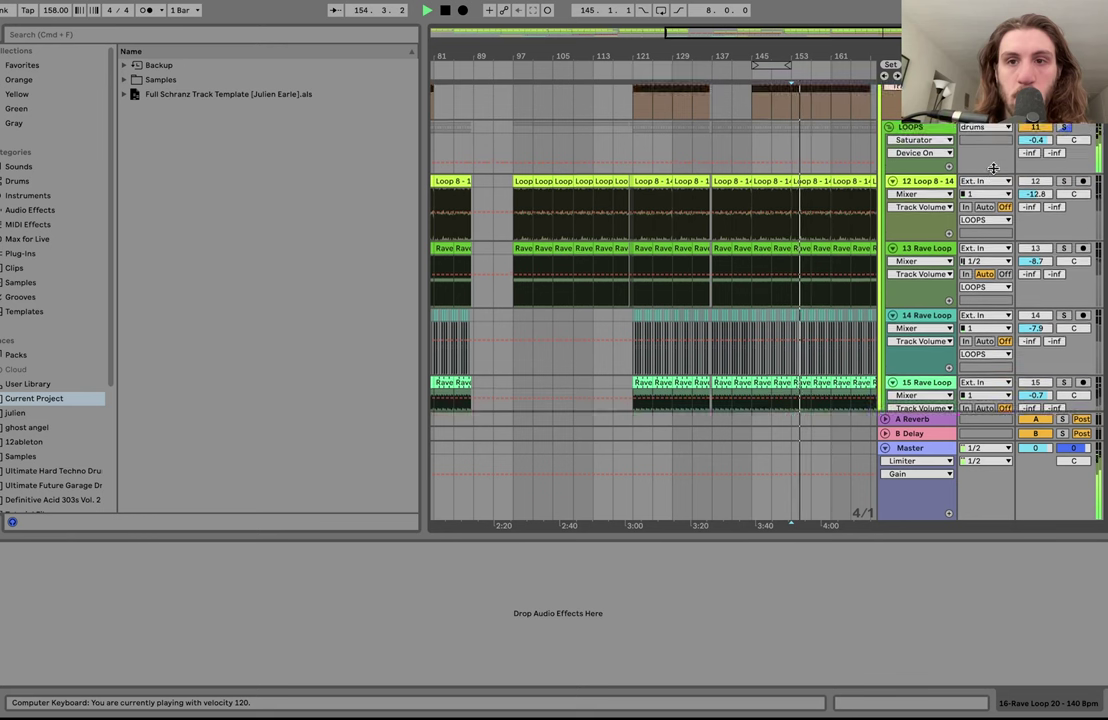
{"action": "left_click", "coordinate": [930, 153]}
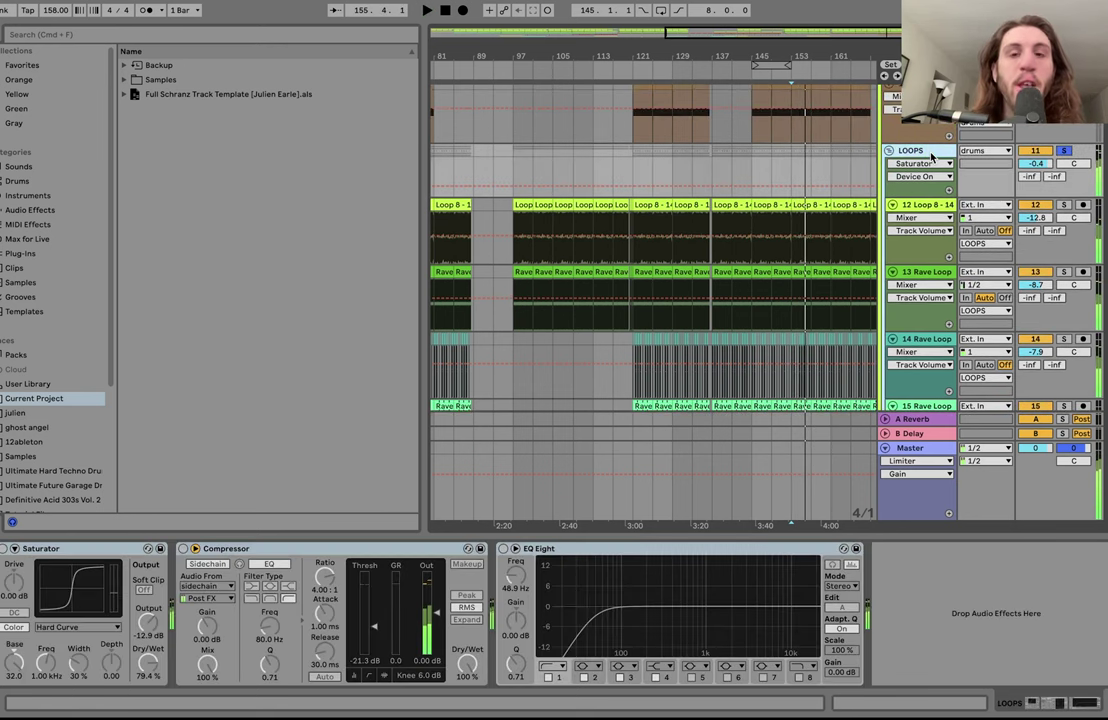
Step: Turn on the Saturator, Compressor and EQ Eight on the LOOPS group while auditioning the result
{"action": "left_click", "coordinate": [249, 552]}
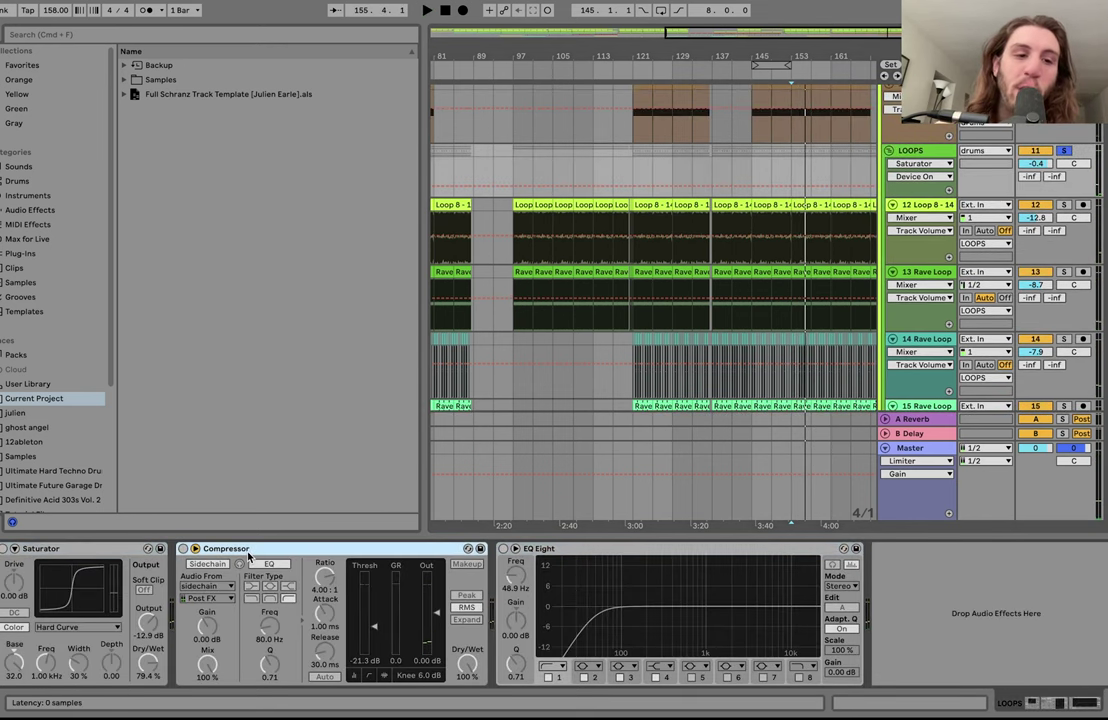
{"action": "left_click", "coordinate": [20, 548]}
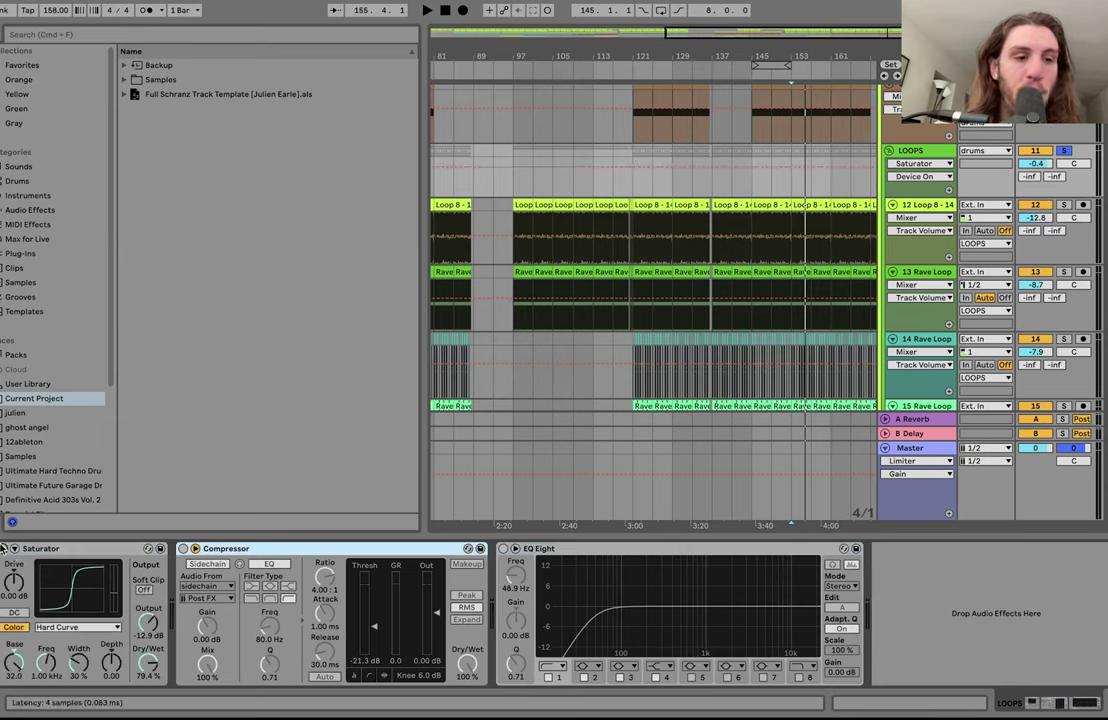
{"action": "key", "text": "space"}
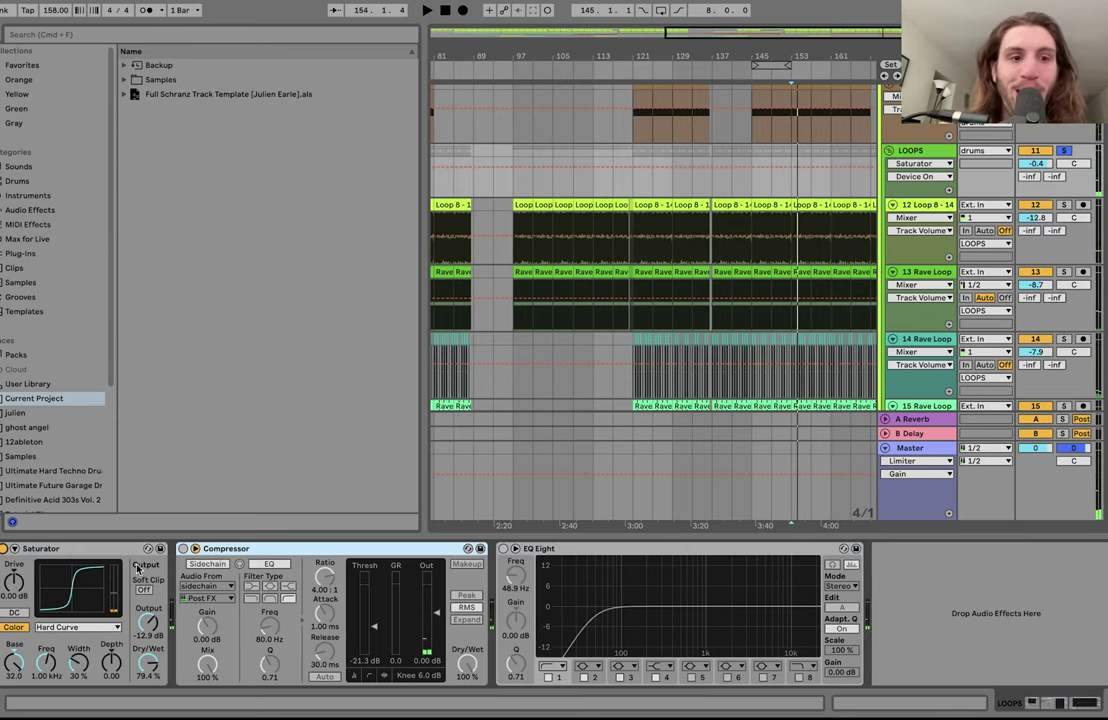
{"action": "left_click", "coordinate": [183, 549]}
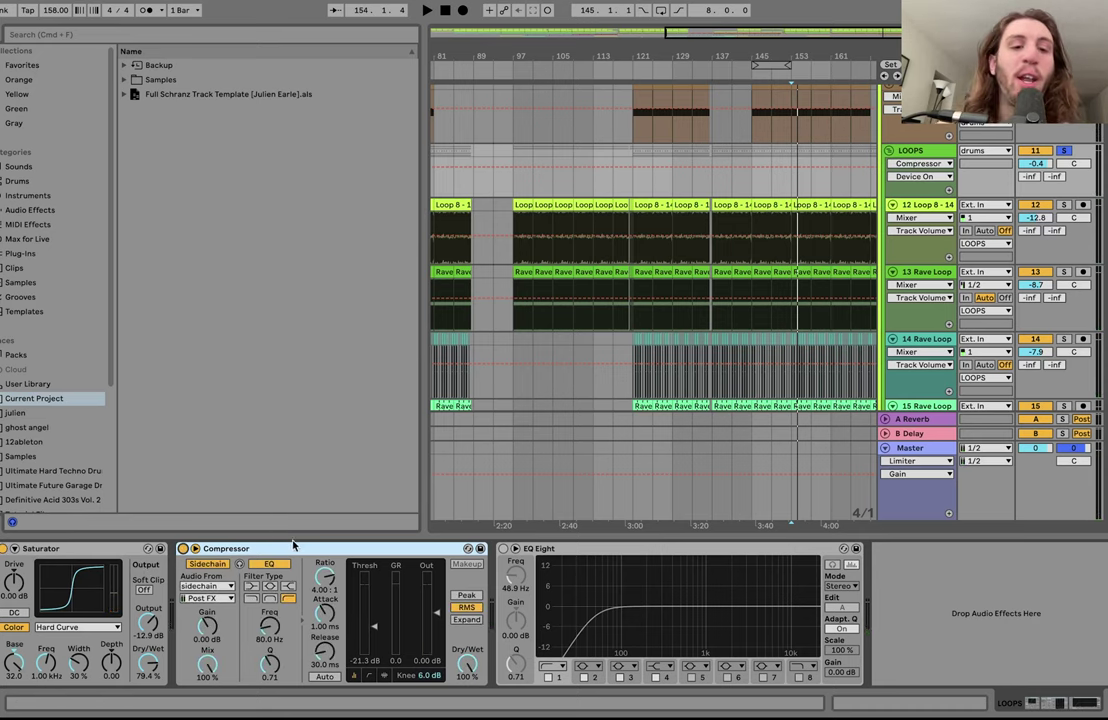
{"action": "left_click", "coordinate": [503, 549]}
Step: Solo the drums group and play it from bar 153, switching its Saturator on and back off
{"action": "scroll", "coordinate": [810, 450], "scroll_direction": "up", "scroll_amount": 5}
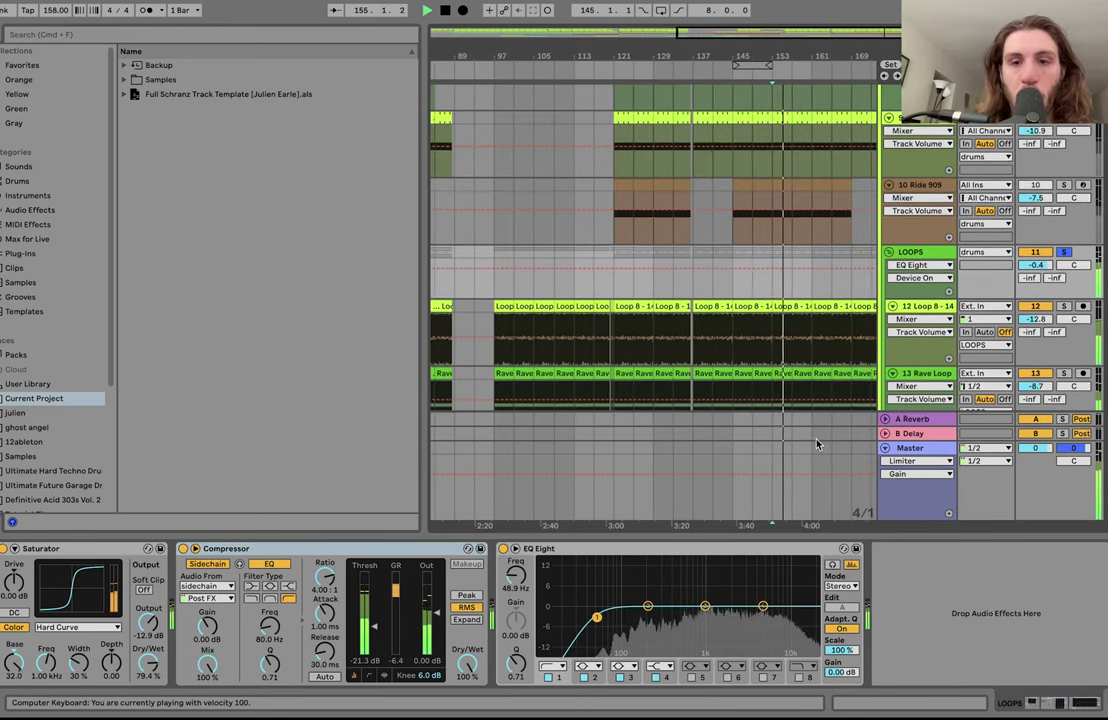
{"action": "left_click", "coordinate": [1005, 127]}
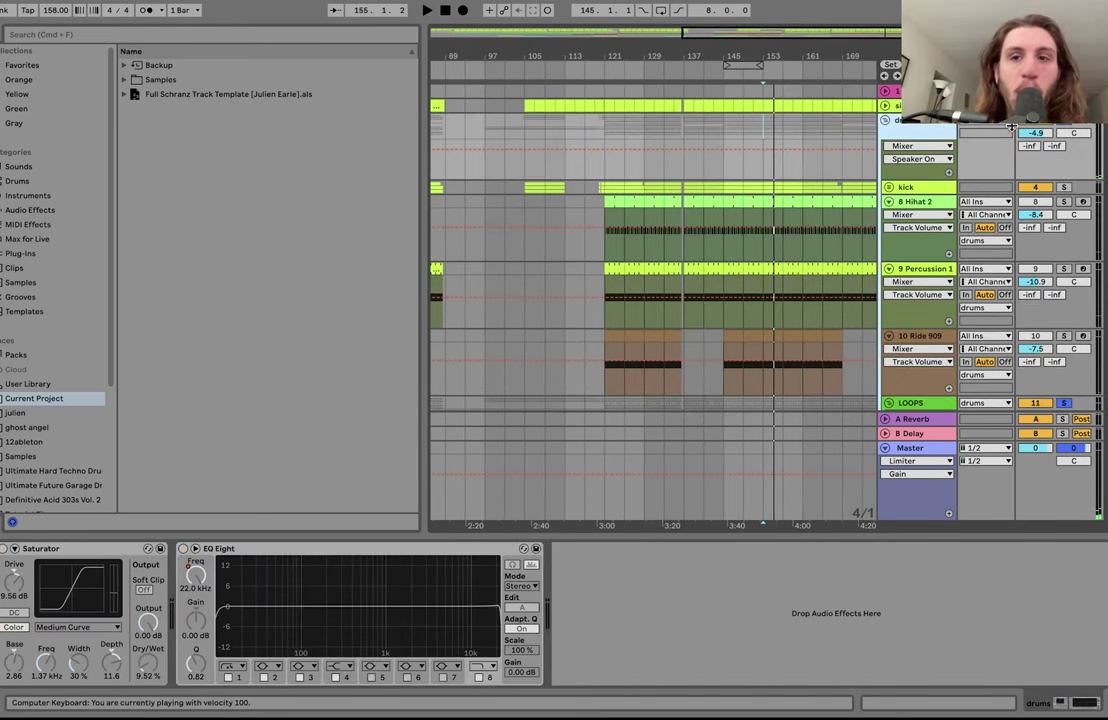
{"action": "left_click", "coordinate": [1070, 122]}
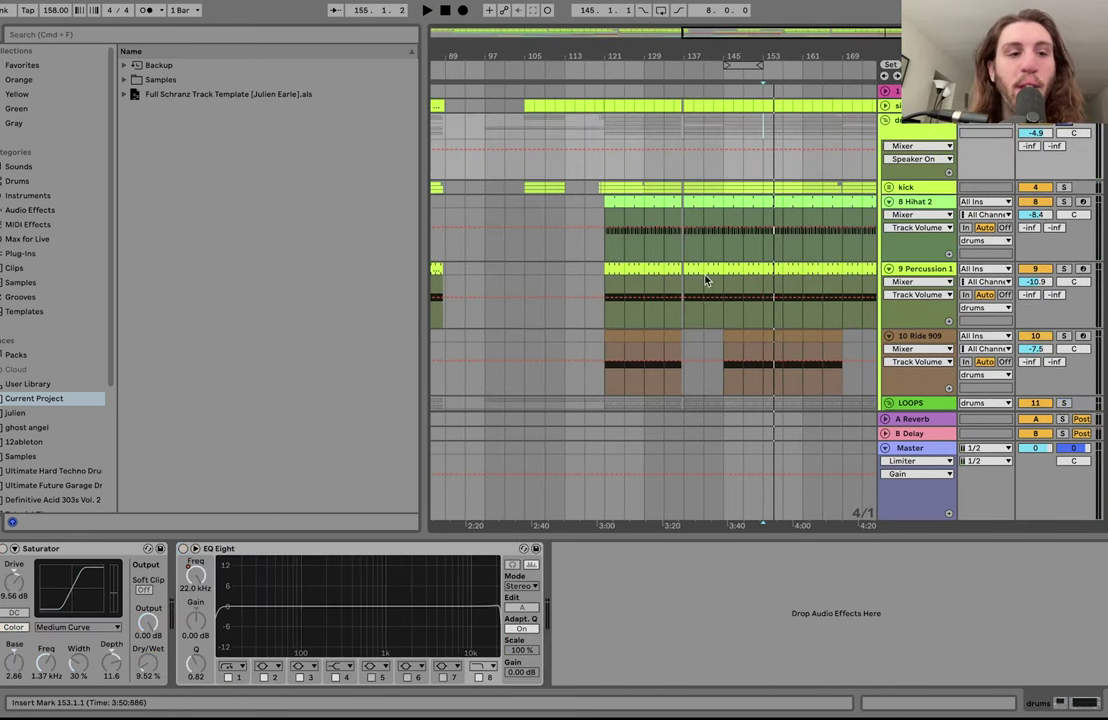
{"action": "key", "text": "space"}
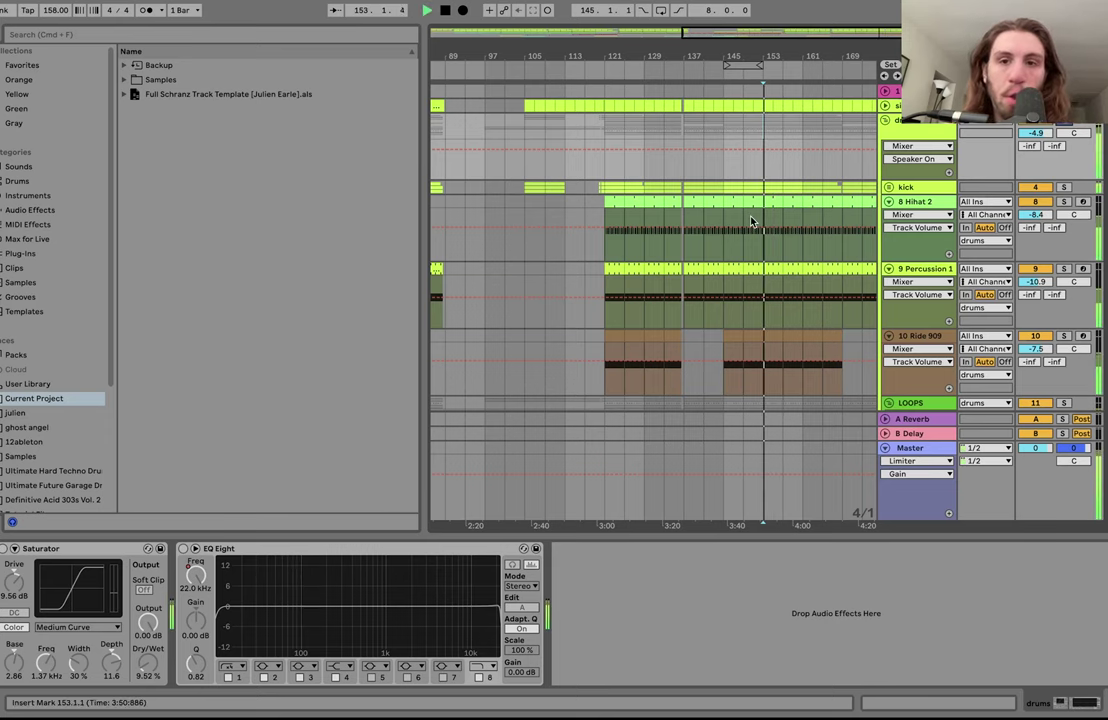
{"action": "left_click", "coordinate": [4, 549]}
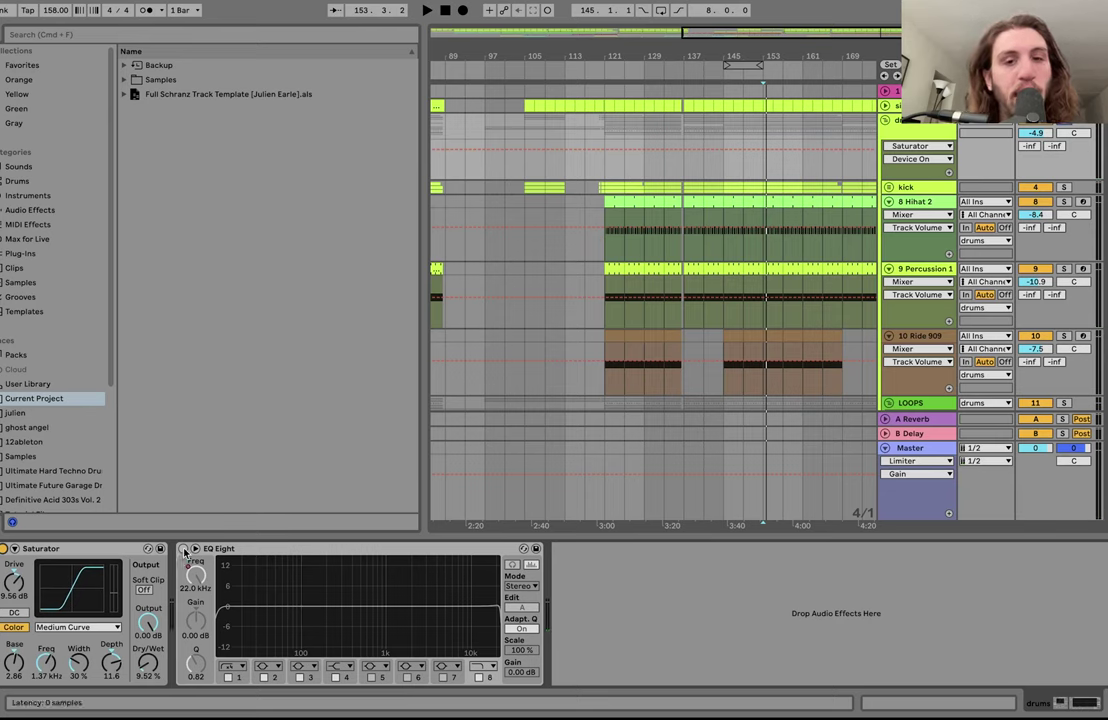
{"action": "left_click", "coordinate": [4, 549]}
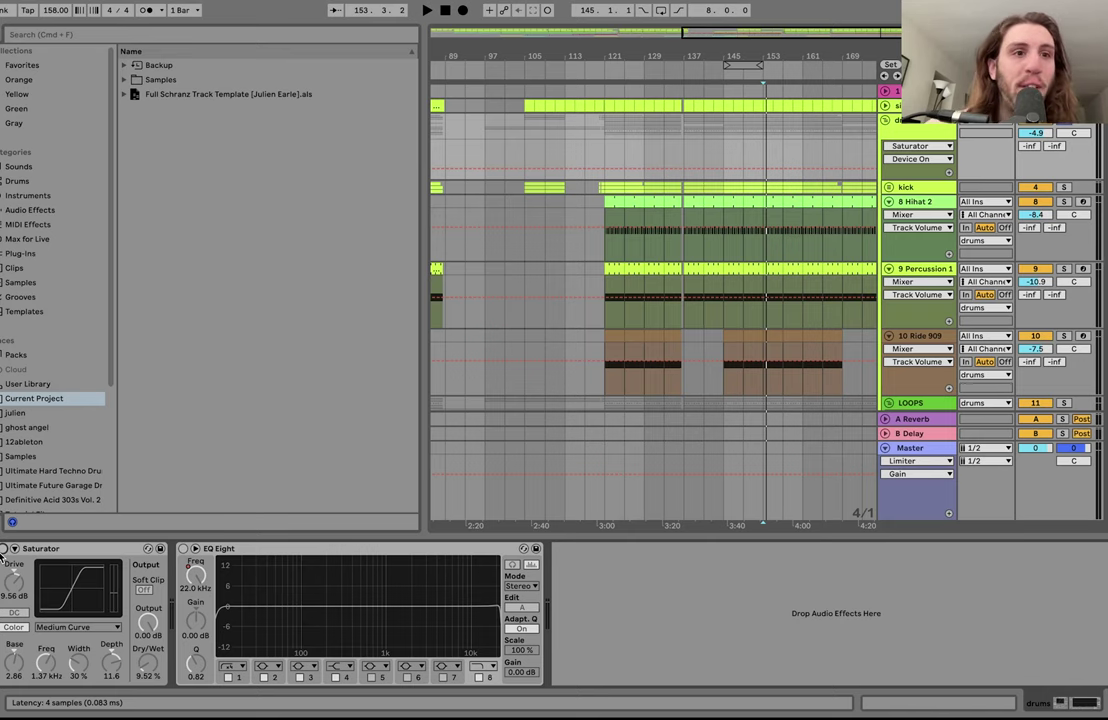
Step: Solo the kick group, show its devices and play it from bar 153
{"action": "left_click", "coordinate": [1065, 188]}
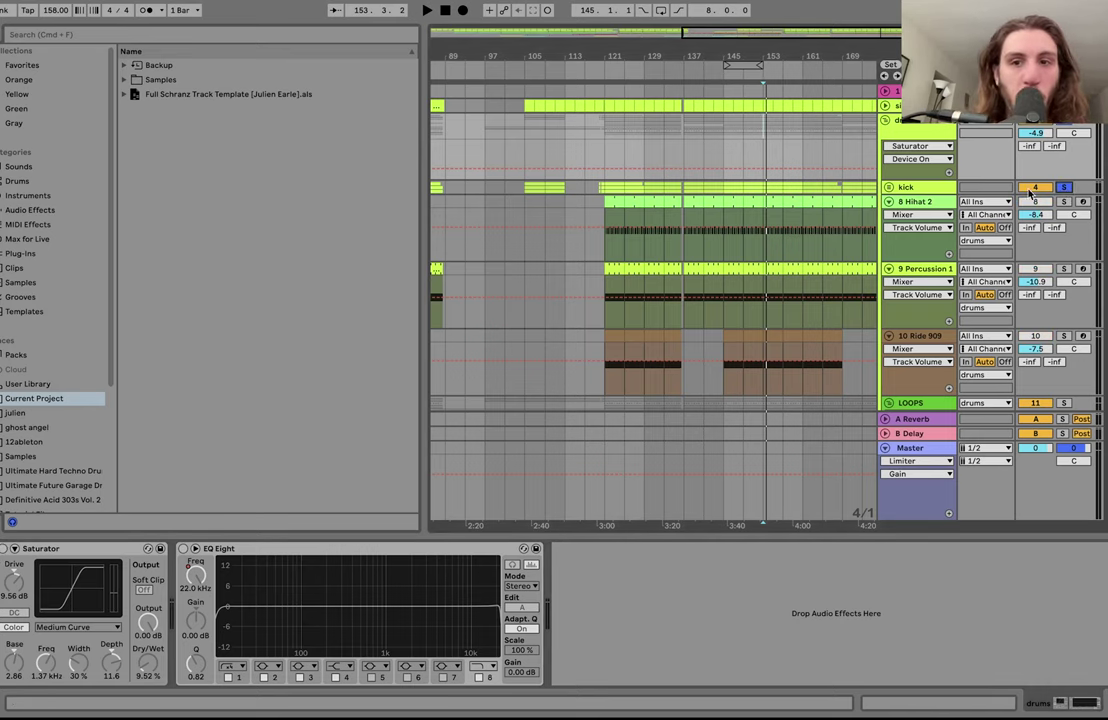
{"action": "left_click", "coordinate": [911, 187]}
{"action": "scroll", "coordinate": [911, 187], "scroll_direction": "down", "scroll_amount": 5}
{"action": "key", "text": "space"}
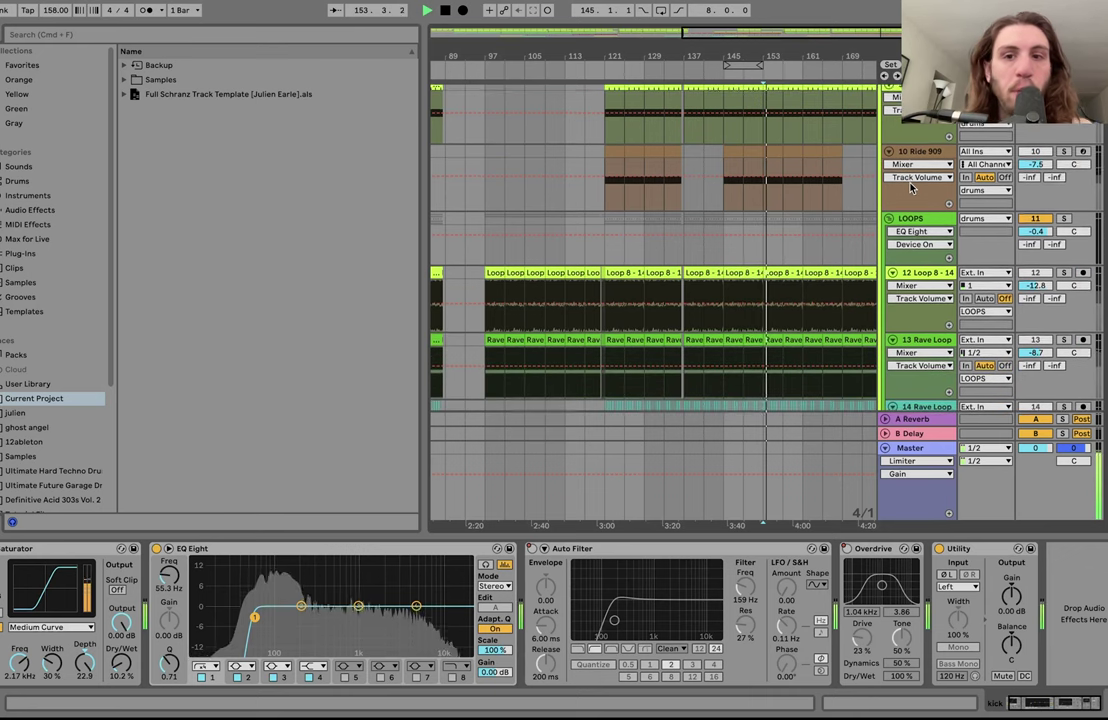
Step: Solo the LOOPS group, show its devices and play it from bar 153
{"action": "left_click", "coordinate": [1063, 200]}
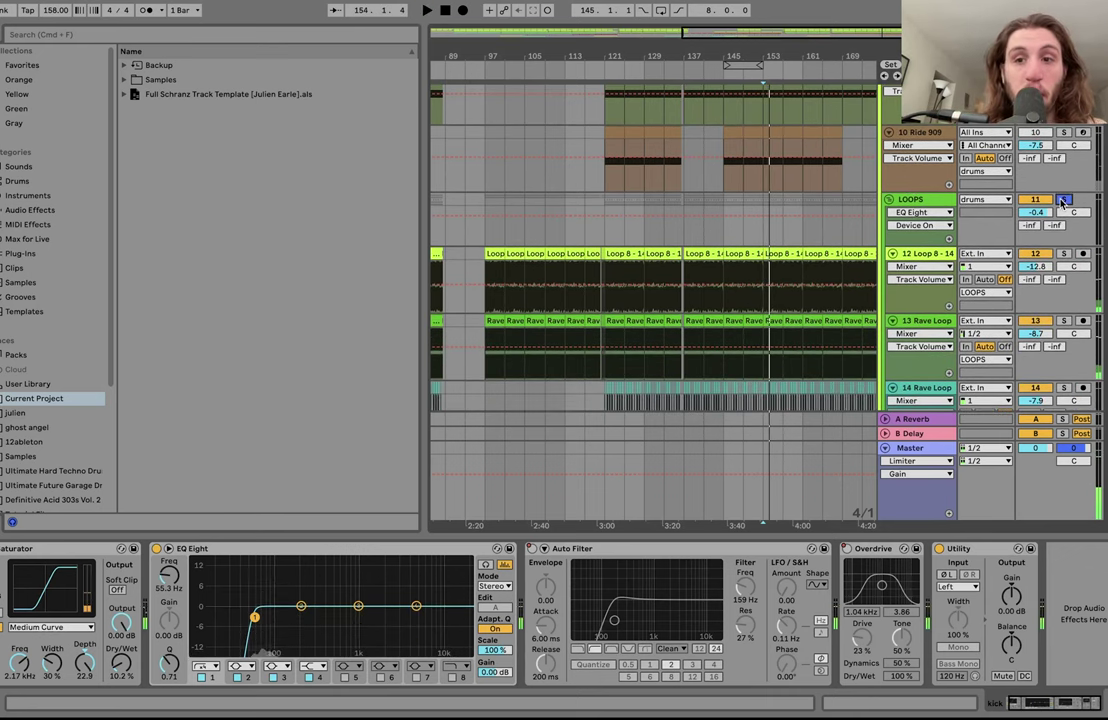
{"action": "left_click", "coordinate": [927, 199]}
{"action": "key", "text": "space"}
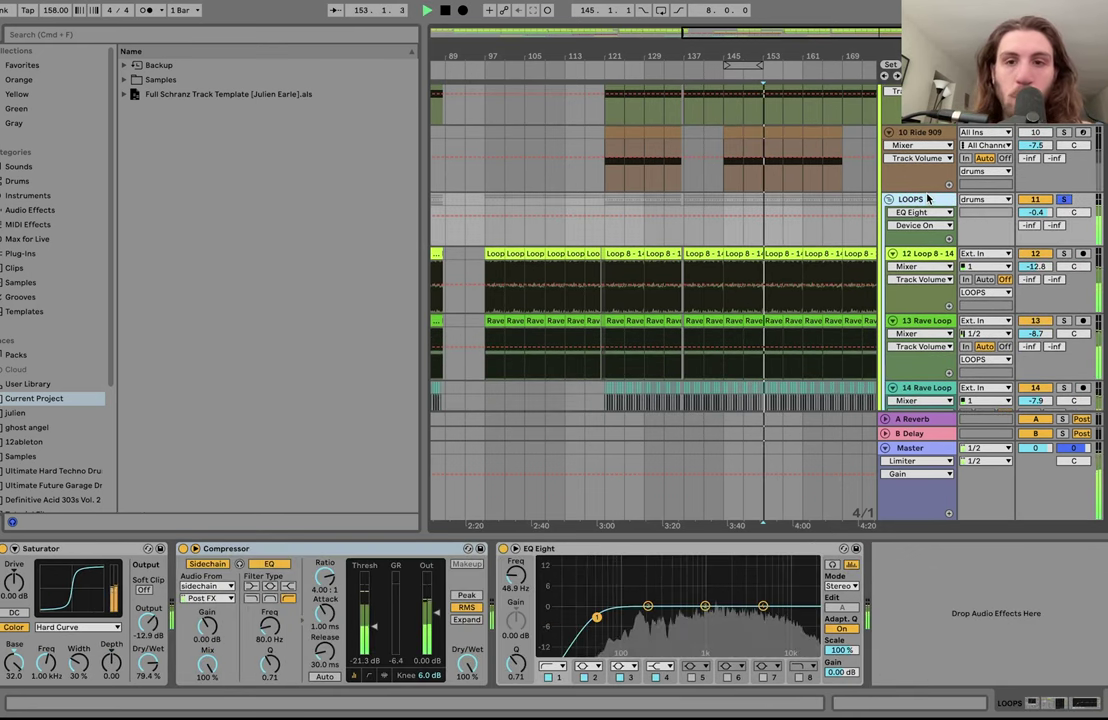
Step: Solo the entire drums group during playback and show its devices
{"action": "scroll", "coordinate": [927, 199], "scroll_direction": "up", "scroll_amount": 4}
{"action": "key", "text": "s"}
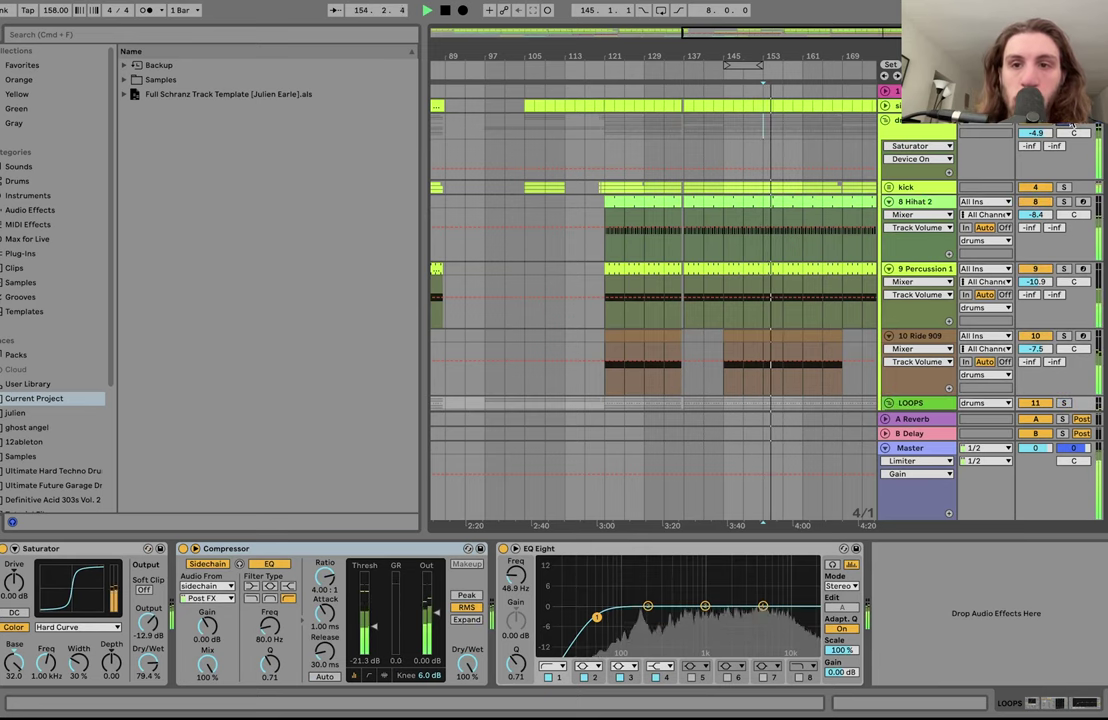
{"action": "left_click", "coordinate": [927, 130]}
{"action": "key", "text": "space"}
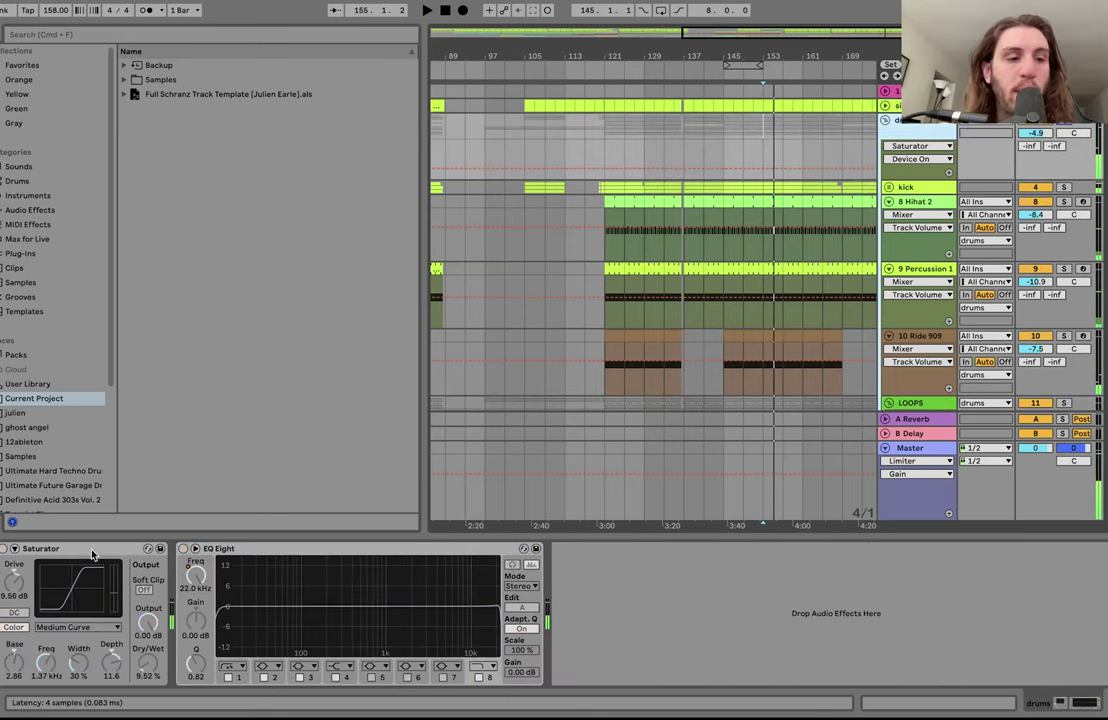
Step: Turn on the drums group's Saturator and audition it with Dry/Wet raised to 100 %
{"action": "left_click", "coordinate": [4, 549]}
{"action": "key", "text": "space"}
{"action": "left_click_drag", "start_coordinate": [149, 663], "coordinate": [149, 575]}
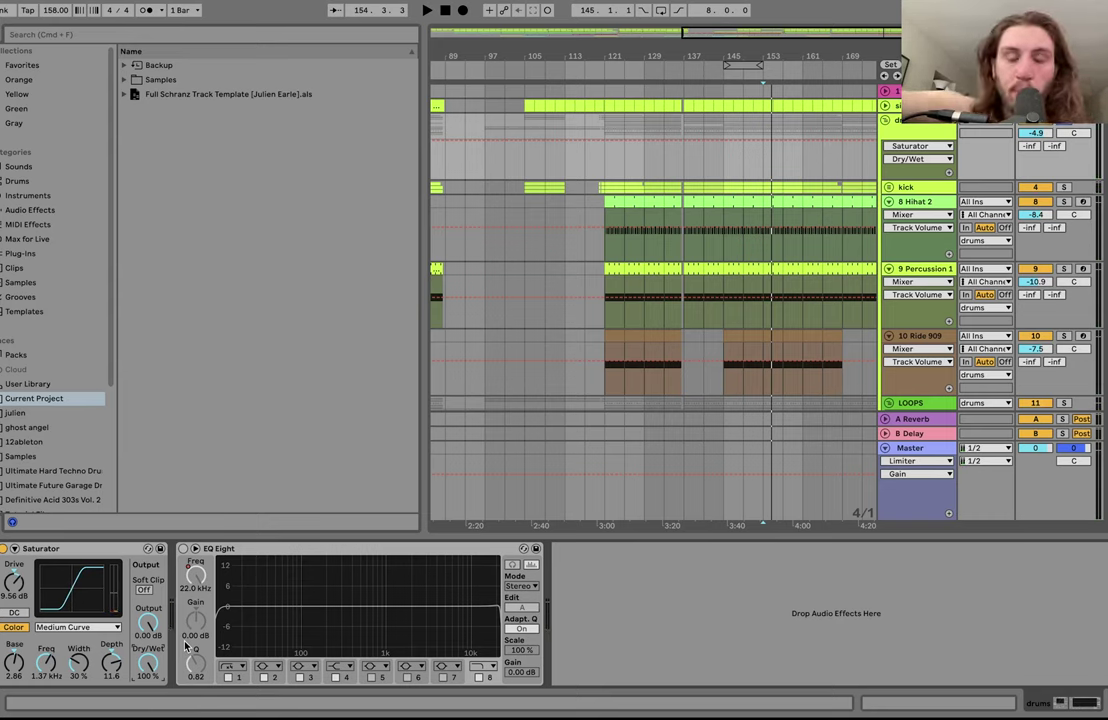
{"action": "key", "text": "space"}
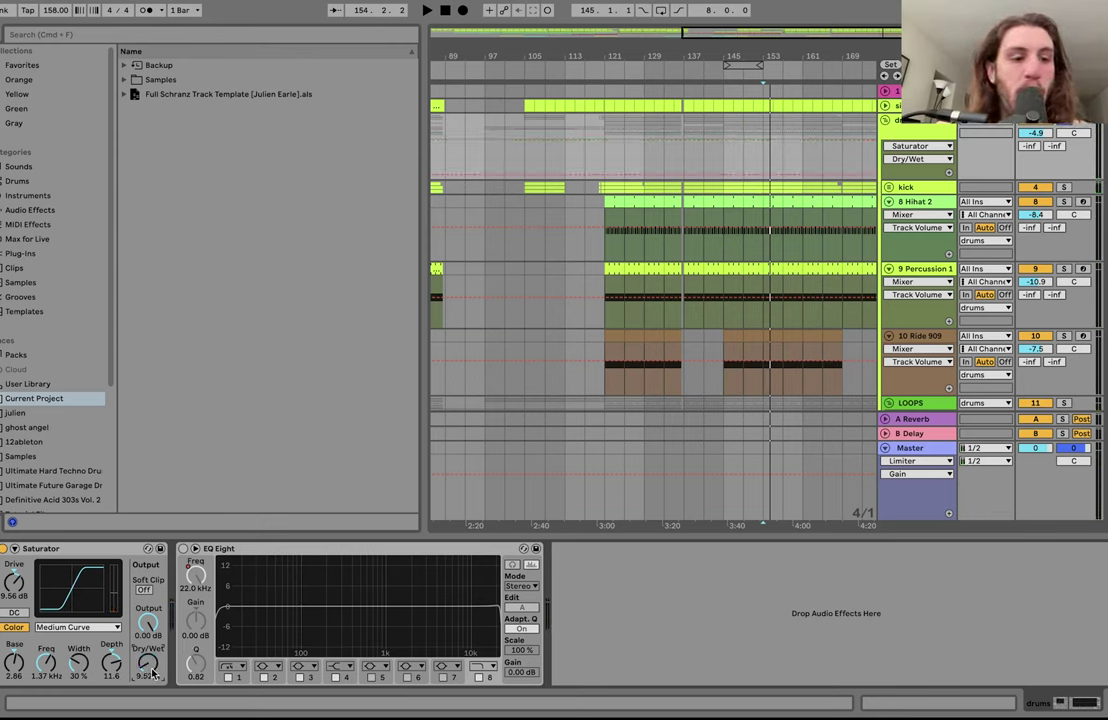
Step: Play the drums group from bar 153 and compare its sound with the Saturator off and on
{"action": "key", "text": "space"}
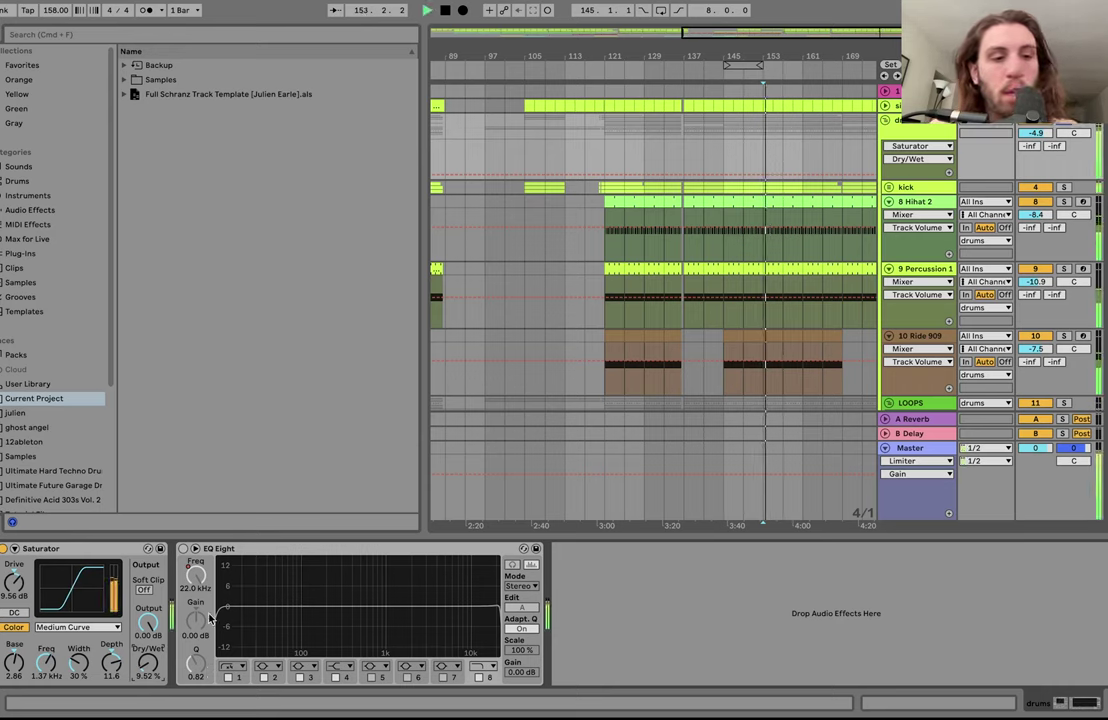
{"action": "left_click", "coordinate": [5, 549]}
{"action": "left_click", "coordinate": [5, 549]}
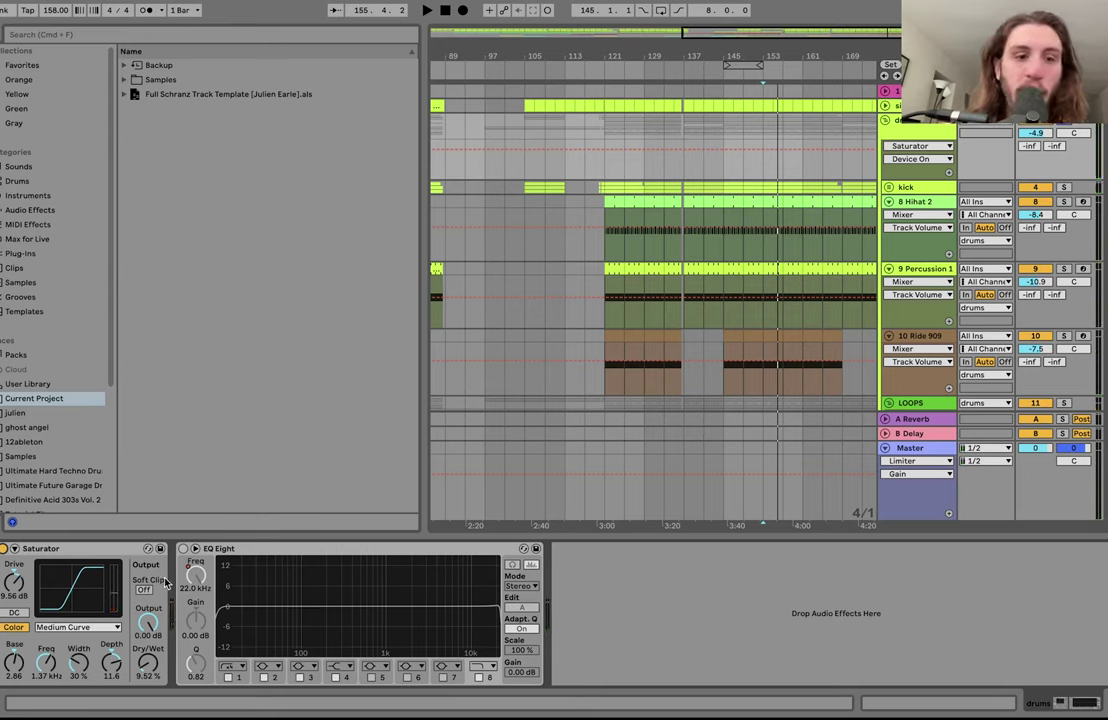
Step: Turn on the drums group's EQ Eight and display the frequency automation of its band 1
{"action": "left_click", "coordinate": [183, 550]}
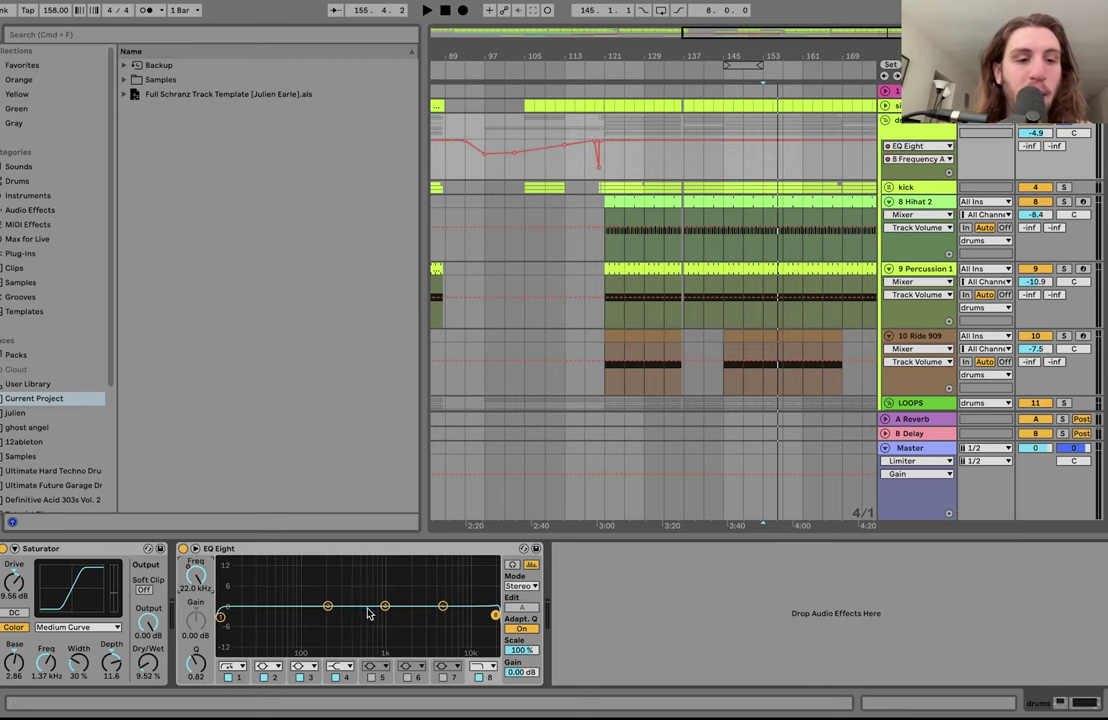
{"action": "left_click", "coordinate": [221, 618]}
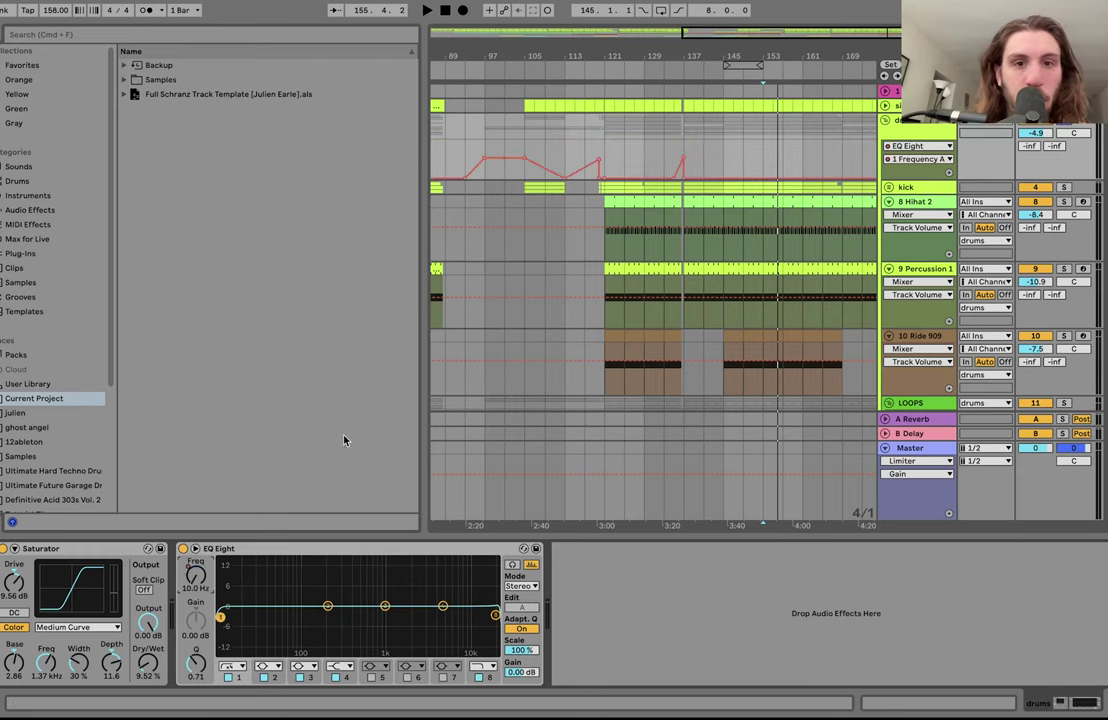
Step: Play the drums from bar 117 and display the frequency automation of EQ Eight band 8
{"action": "key", "text": "minus"}
{"action": "left_click", "coordinate": [622, 139]}
{"action": "key", "text": "plus"}
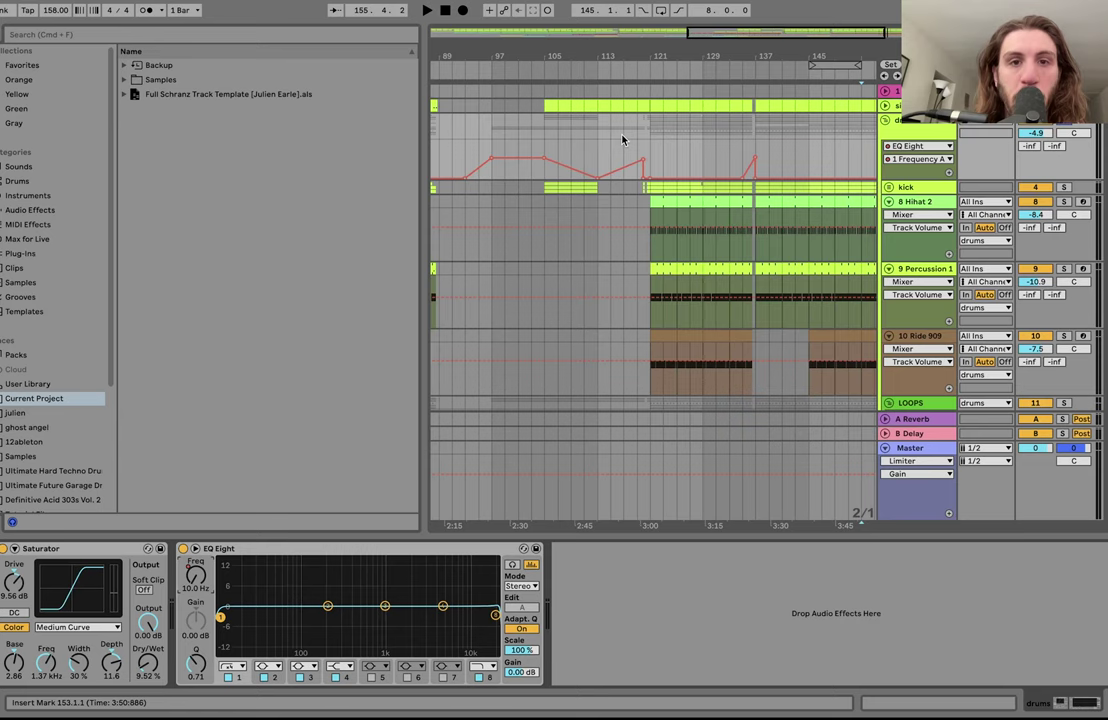
{"action": "key", "text": "space"}
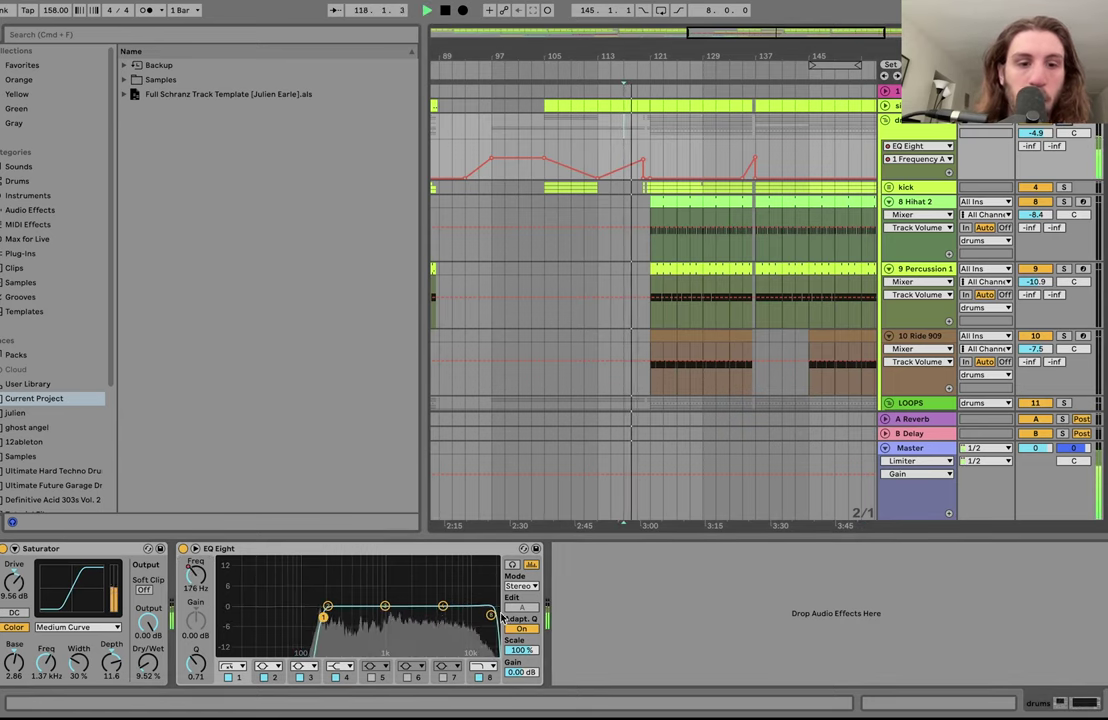
{"action": "left_click", "coordinate": [490, 677]}
{"action": "left_click", "coordinate": [194, 578]}
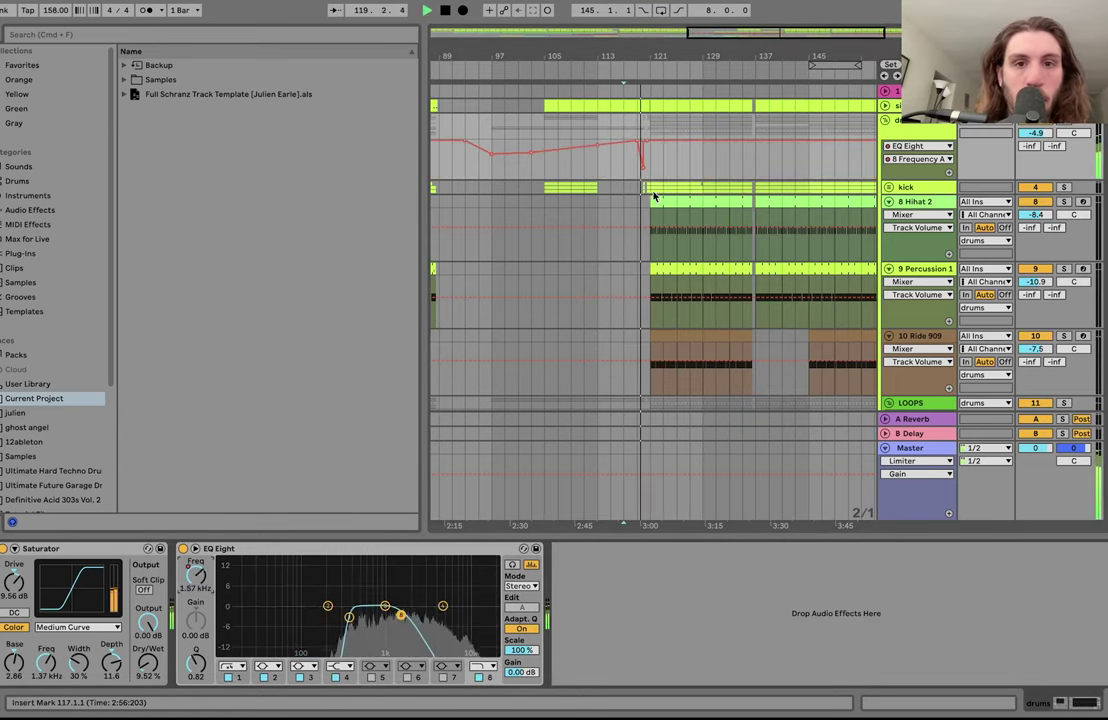
Step: Replay the transition from bar 117 to hear the EQ Eight band 8 automation on the drums
{"action": "scroll", "coordinate": [648, 183], "scroll_direction": "up", "scroll_amount": 5}
{"action": "key", "text": "minus"}
{"action": "key", "text": "minus"}
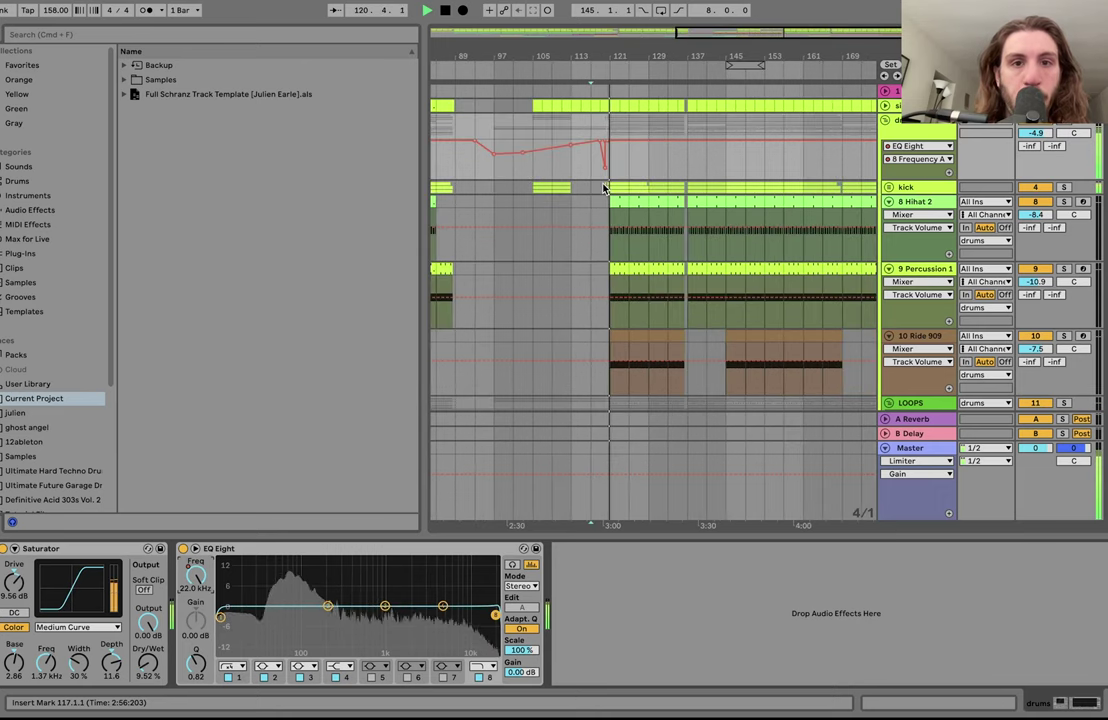
{"action": "left_click", "coordinate": [552, 176]}
{"action": "scroll", "coordinate": [552, 175], "scroll_direction": "up", "scroll_amount": 3}
{"action": "left_click", "coordinate": [644, 165]}
{"action": "key", "text": "space"}
{"action": "key", "text": "space"}
{"action": "scroll", "coordinate": [644, 172], "scroll_direction": "down", "scroll_amount": 3}
{"action": "key", "text": "space"}
Step: Fold the drums group and turn off its solo with the whole arrangement in view
{"action": "key", "text": "minus"}
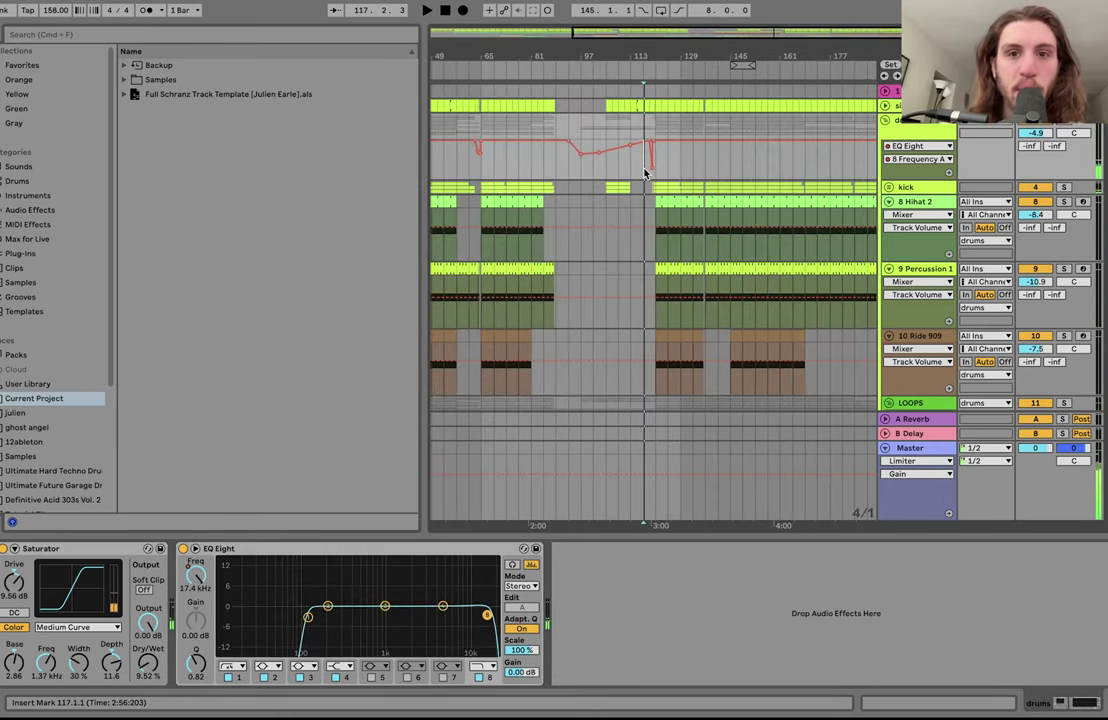
{"action": "key", "text": "minus"}
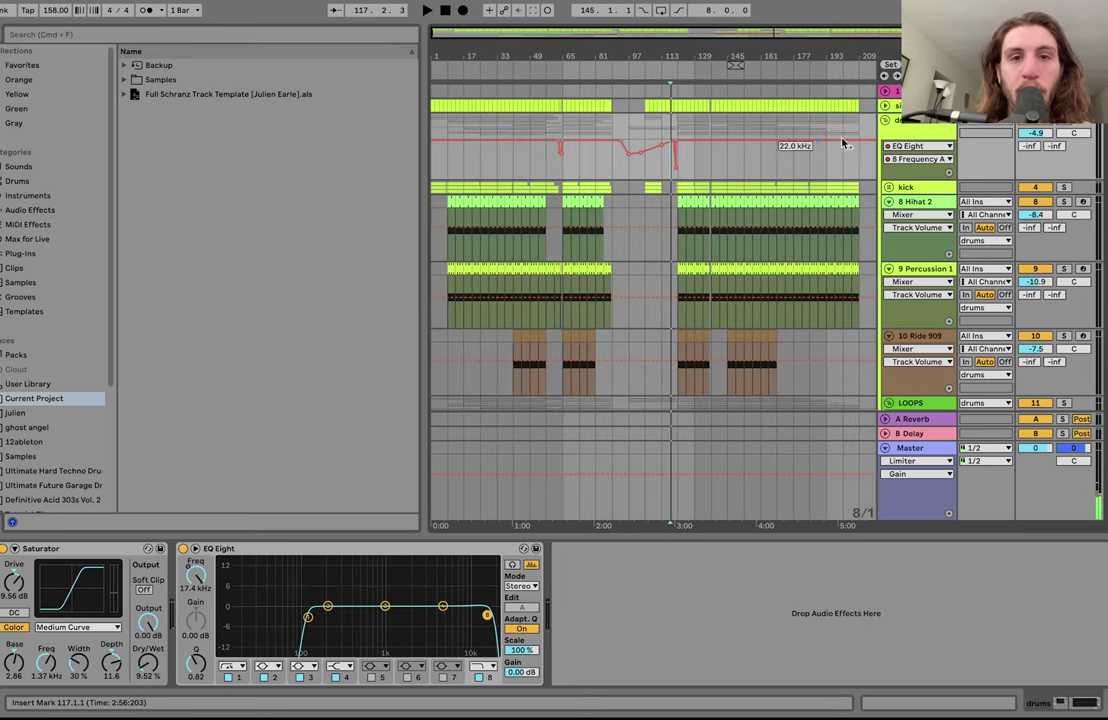
{"action": "left_click", "coordinate": [887, 121]}
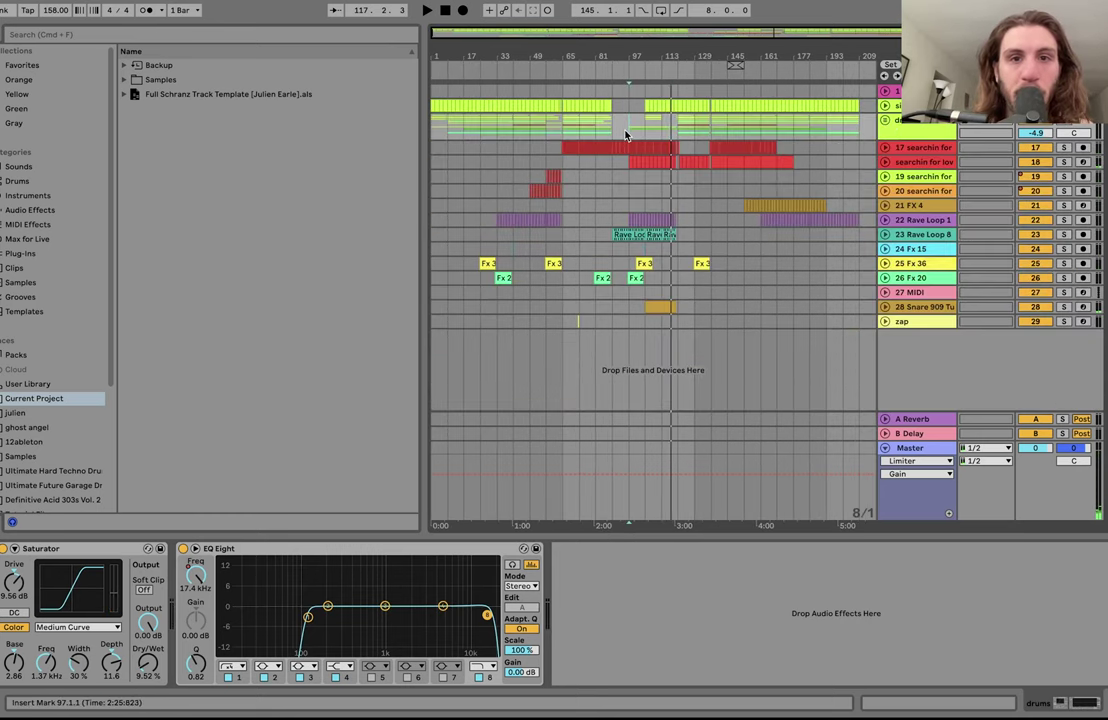
Step: Play the breakdown with all tracks from bar 97
{"action": "left_click", "coordinate": [625, 135]}
{"action": "key", "text": "plus"}
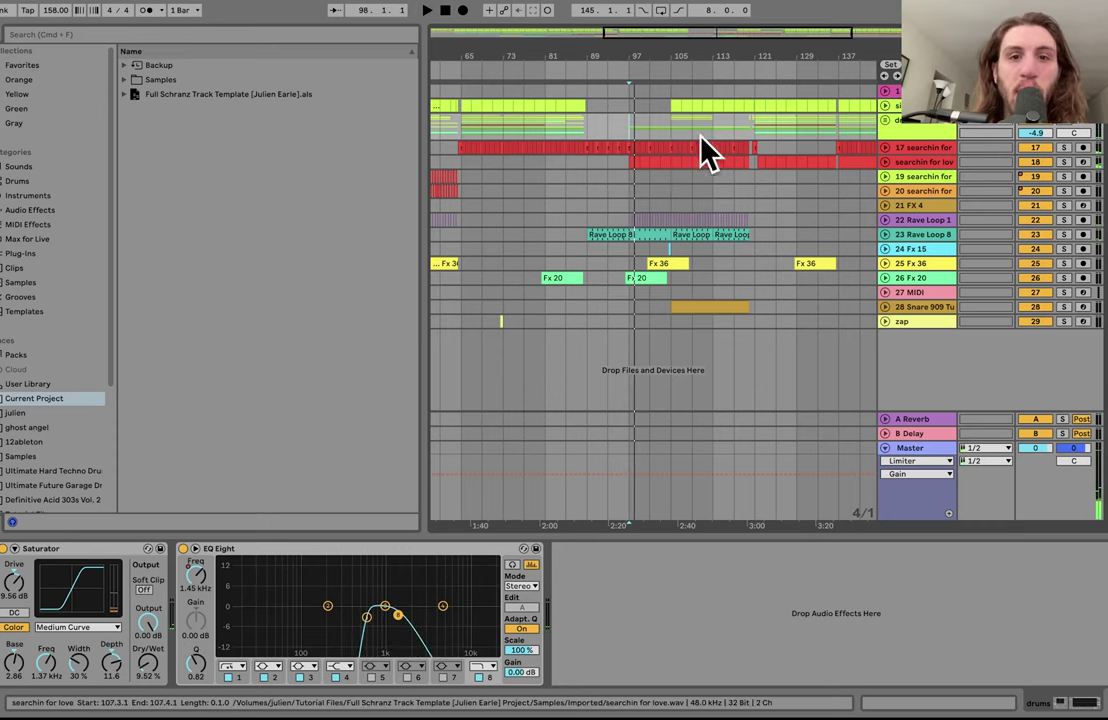
{"action": "key", "text": "space"}
{"action": "key", "text": "space"}
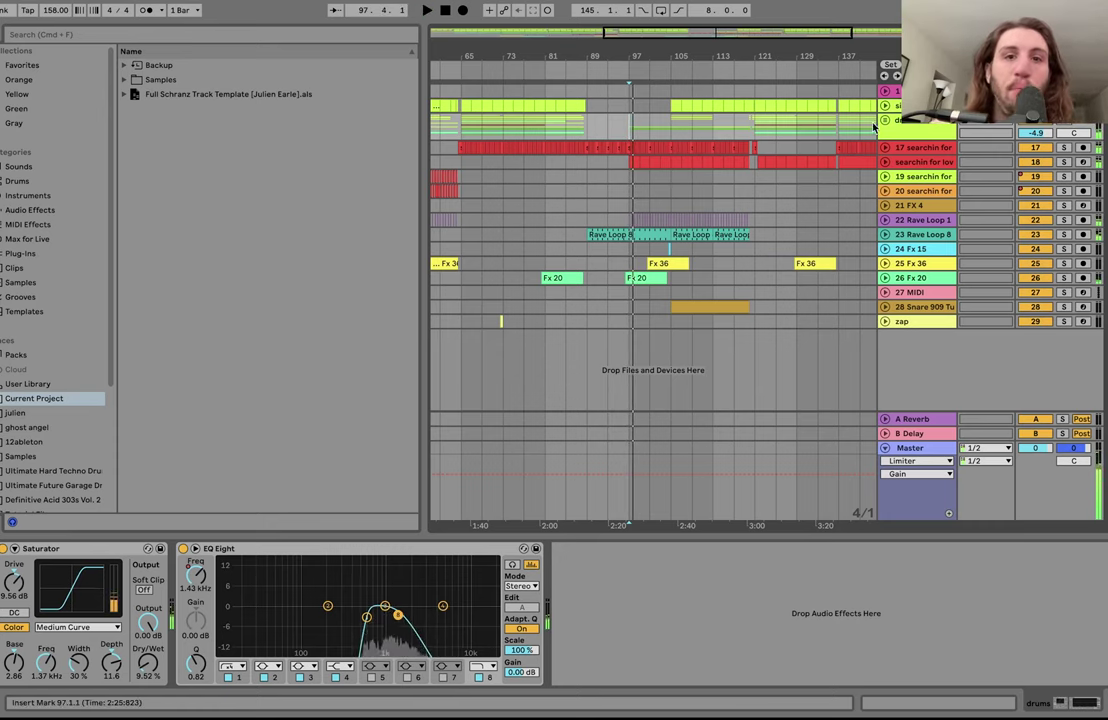
{"action": "key", "text": "space"}
Step: Play the transition out of the breakdown with all tracks from bar 117
{"action": "left_click", "coordinate": [1062, 124]}
{"action": "left_click", "coordinate": [727, 135]}
{"action": "key", "text": "space"}
{"action": "key", "text": "space"}
{"action": "scroll", "coordinate": [722, 128], "scroll_direction": "right", "scroll_amount": 2}
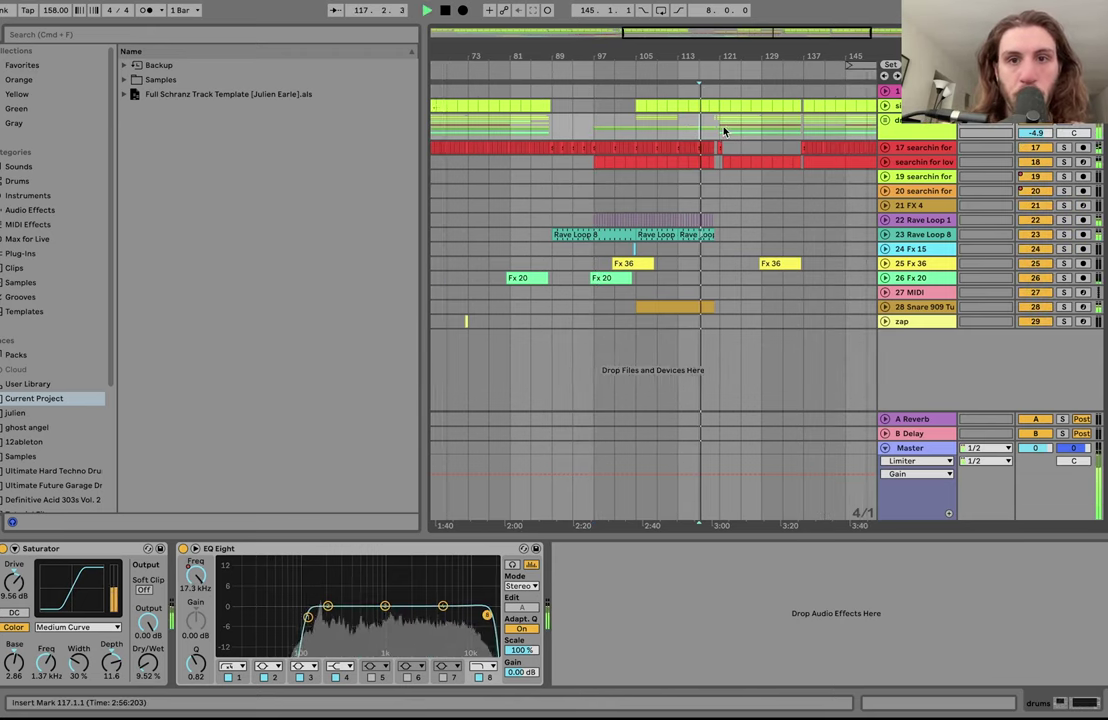
Step: Play the drop with all tracks from bar 119
{"action": "scroll", "coordinate": [711, 129], "scroll_direction": "up", "scroll_amount": 5}
{"action": "left_click", "coordinate": [711, 129]}
{"action": "key", "text": "space"}
{"action": "key", "text": "space"}
{"action": "scroll", "coordinate": [711, 133], "scroll_direction": "down", "scroll_amount": 3}
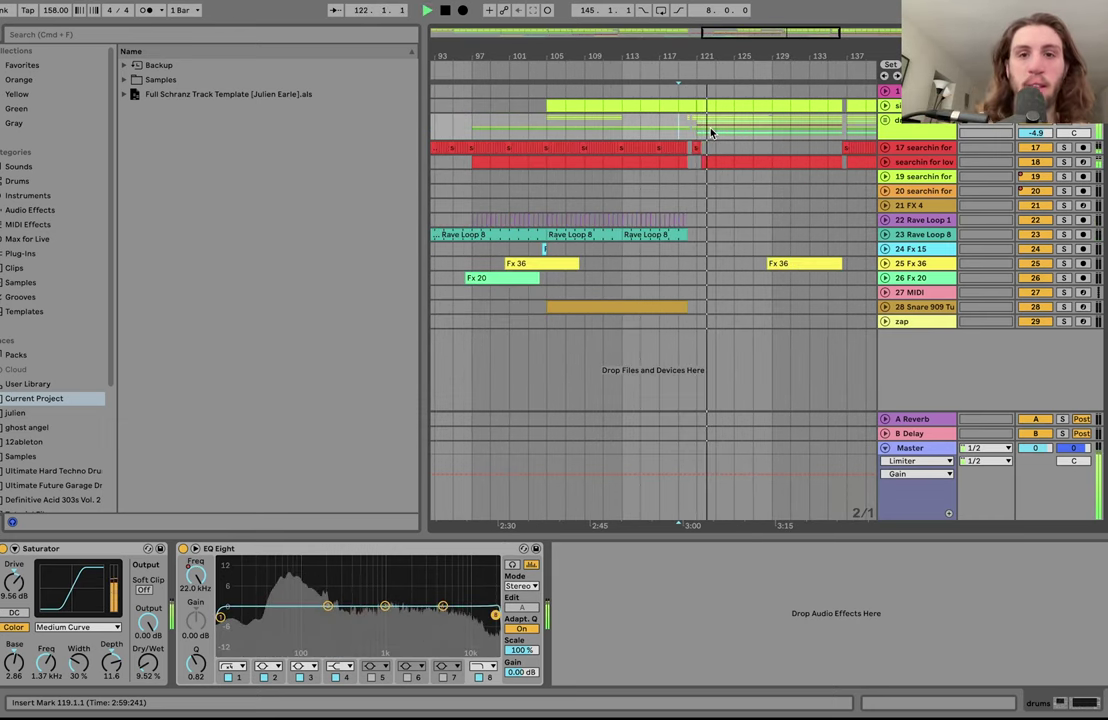
{"action": "key", "text": "space"}
{"action": "scroll", "coordinate": [705, 140], "scroll_direction": "down", "scroll_amount": 4}
{"action": "left_click", "coordinate": [672, 190]}
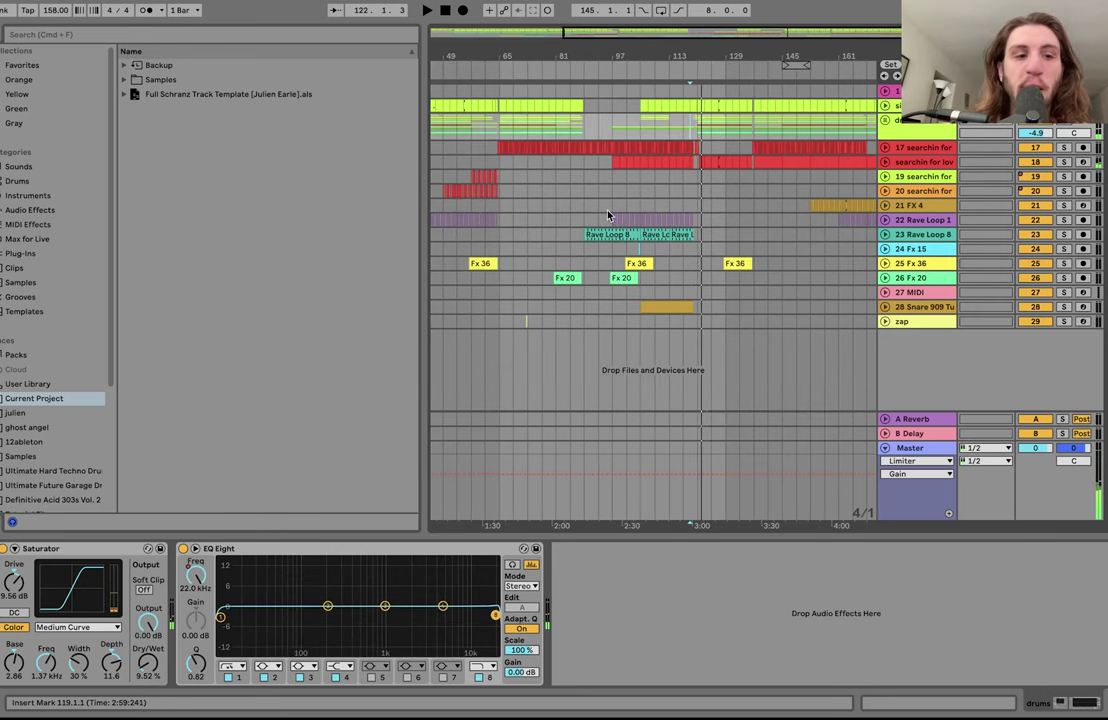
Step: Solo the four searchin for love vocal tracks, 17 to 20, and play them from bar 119
{"action": "left_click", "coordinate": [928, 147]}
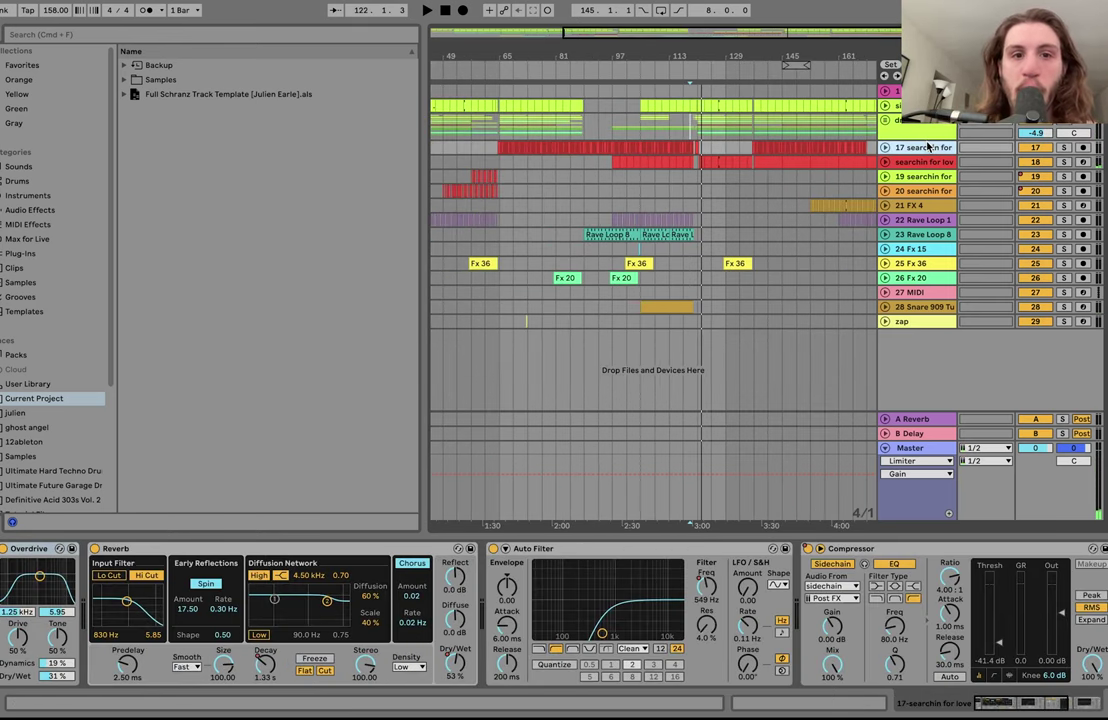
{"action": "left_click", "coordinate": [940, 190]}
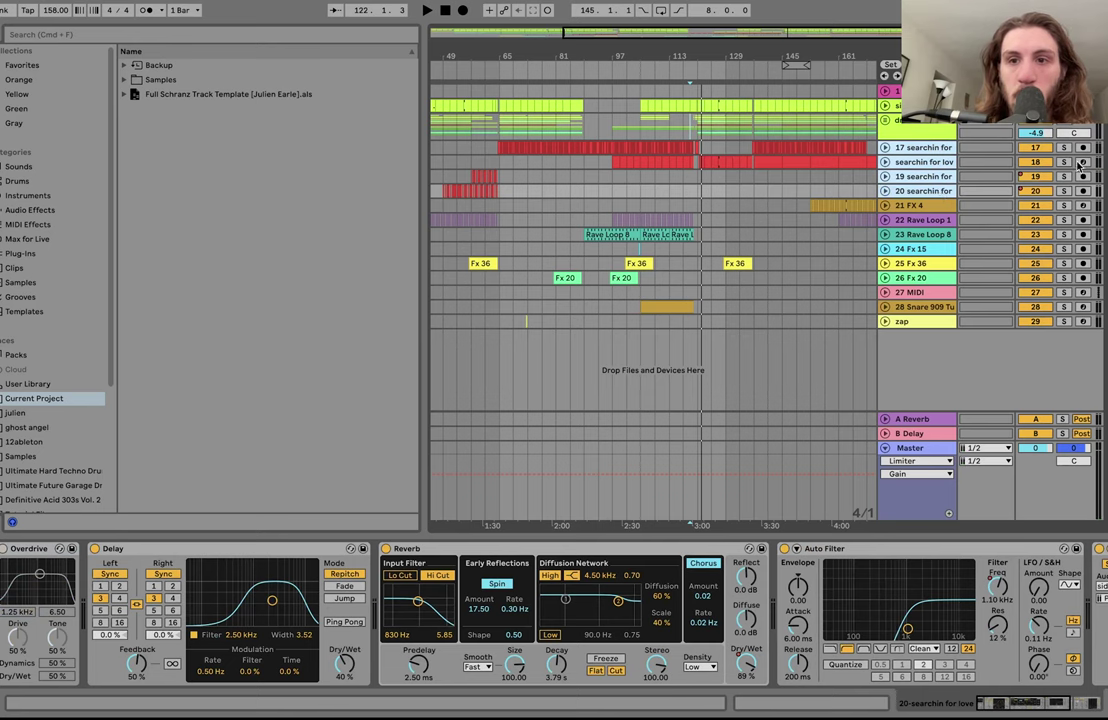
{"action": "left_click", "coordinate": [1064, 162]}
{"action": "left_click", "coordinate": [700, 164]}
{"action": "key", "text": "space"}
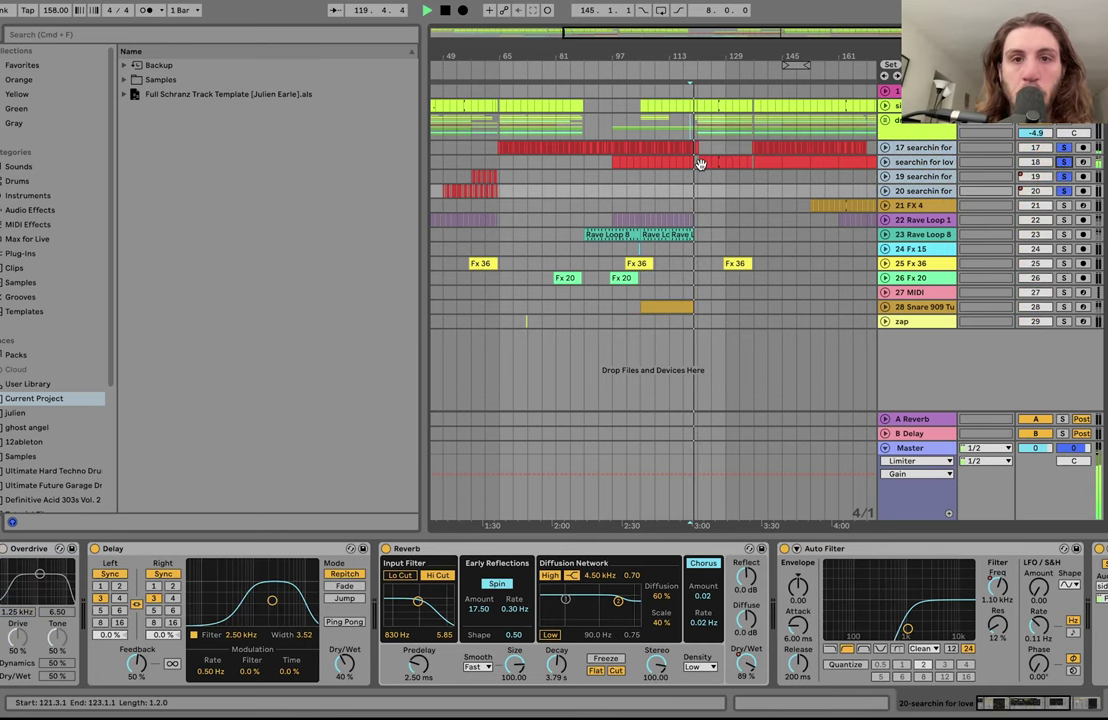
Step: Audition the soloed vocal tracks from about bar 121 and again from about bar 142
{"action": "left_click", "coordinate": [701, 164]}
{"action": "key", "text": "space"}
{"action": "key", "text": "space"}
{"action": "scroll", "coordinate": [701, 164], "scroll_direction": "up", "scroll_amount": 5}
{"action": "scroll", "coordinate": [708, 163], "scroll_direction": "right", "scroll_amount": 3}
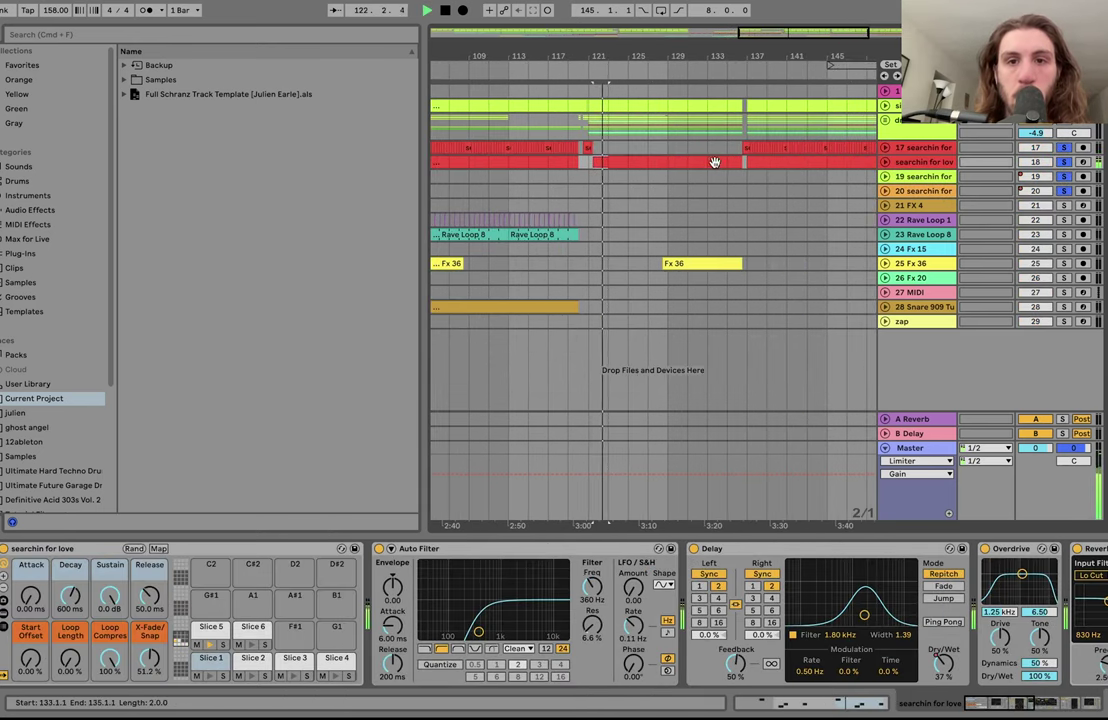
{"action": "left_click", "coordinate": [800, 151]}
{"action": "scroll", "coordinate": [800, 151], "scroll_direction": "down", "scroll_amount": 4}
{"action": "scroll", "coordinate": [800, 151], "scroll_direction": "right", "scroll_amount": 5}
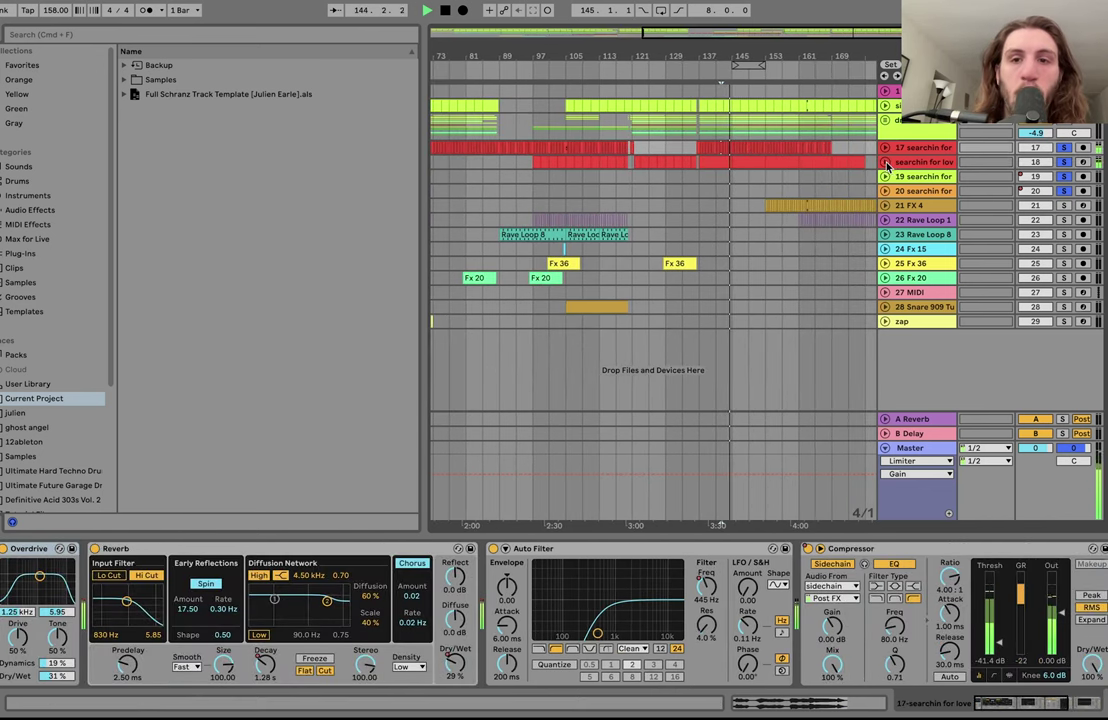
Step: Solo only vocal track 17 and show the source sample of its clip at bar 136 in the browser
{"action": "left_click", "coordinate": [885, 163]}
{"action": "left_click", "coordinate": [1063, 148]}
{"action": "scroll", "coordinate": [713, 165], "scroll_direction": "up", "scroll_amount": 5}
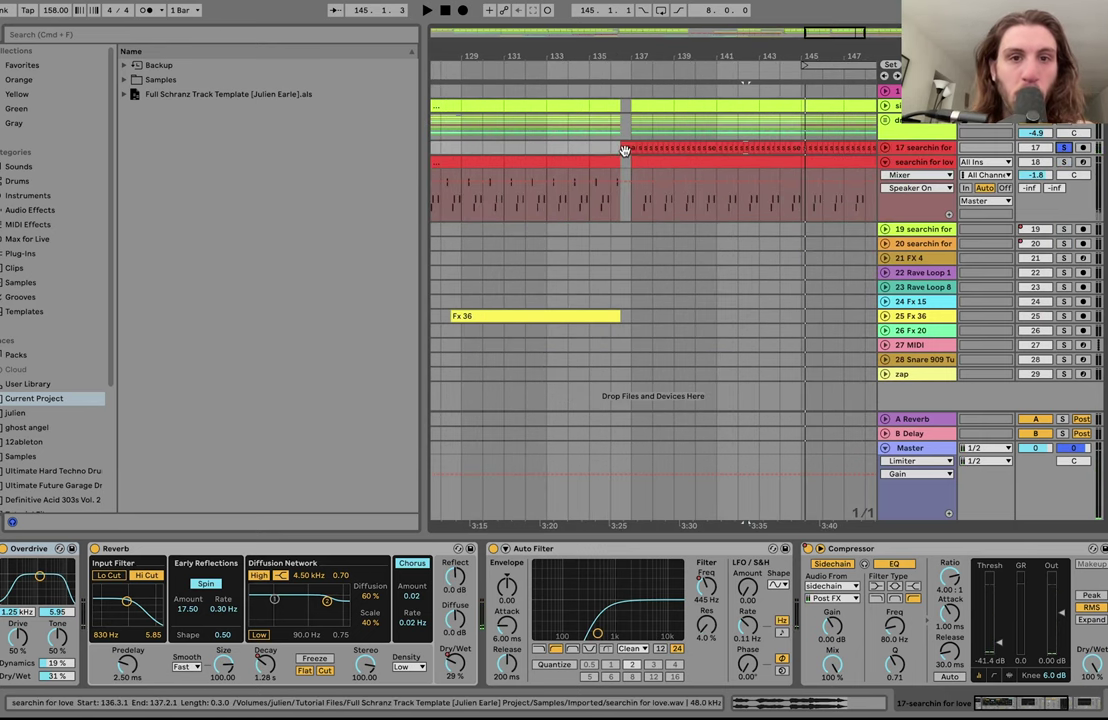
{"action": "right_click", "coordinate": [626, 152]}
{"action": "left_click", "coordinate": [669, 299]}
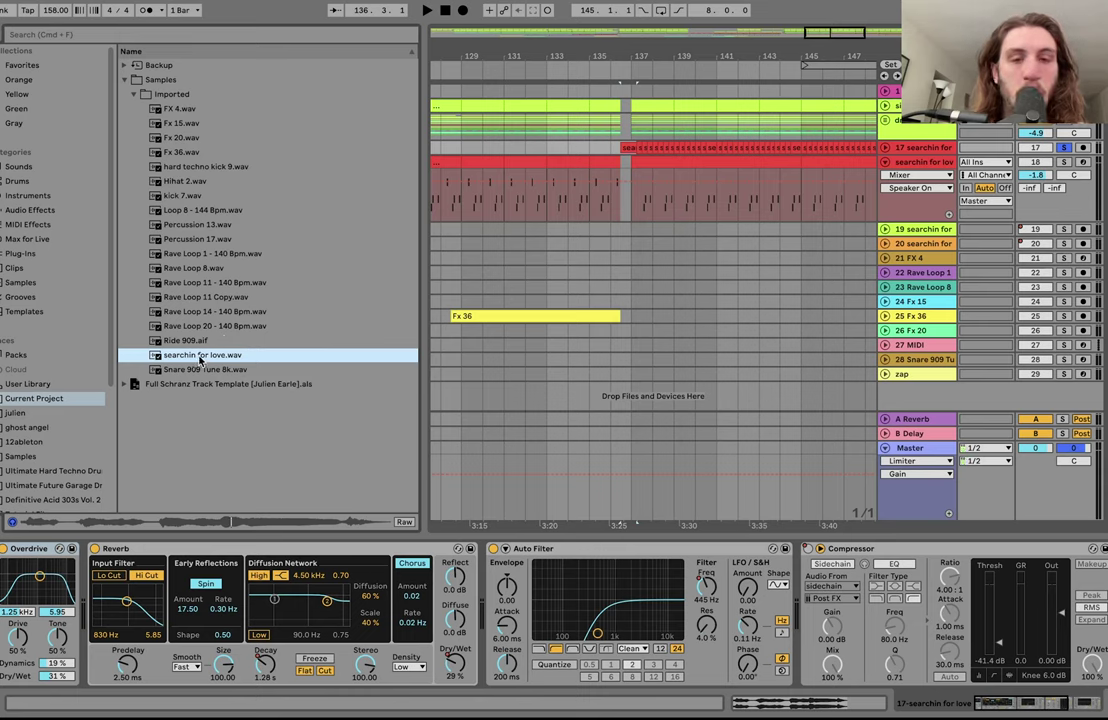
Step: Open track 17's vocal clip at bar 136 for inspection, play it and preview the source sample searchin for love.wav
{"action": "left_click", "coordinate": [885, 148]}
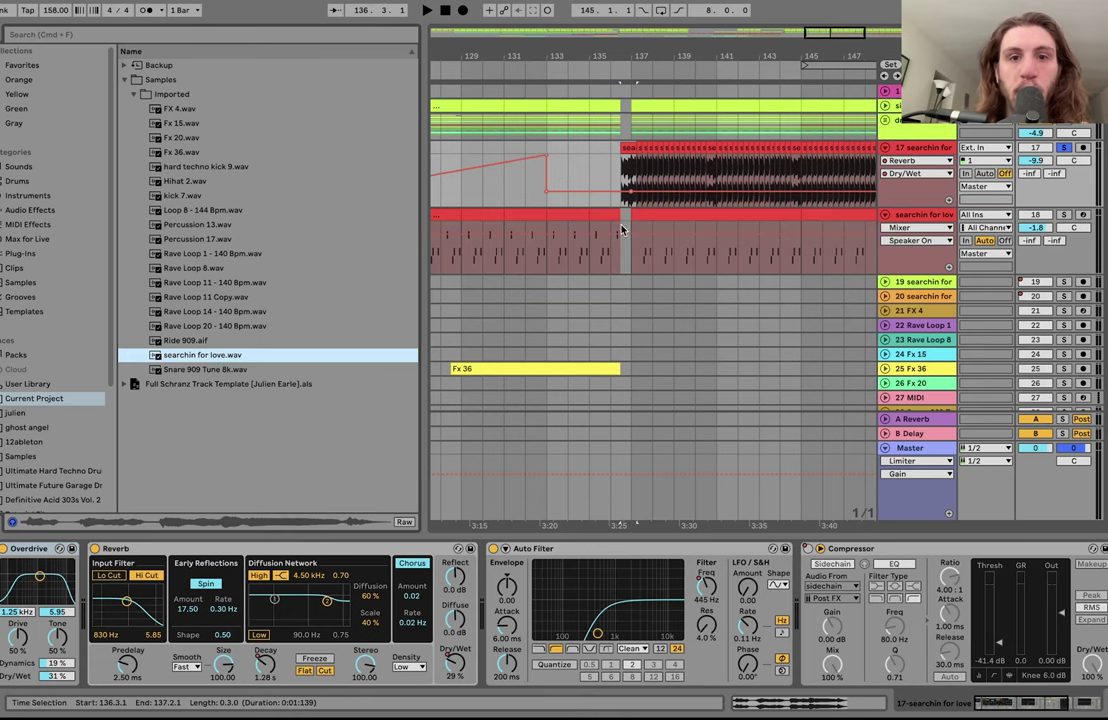
{"action": "scroll", "coordinate": [616, 173], "scroll_direction": "up", "scroll_amount": 5}
{"action": "double_click", "coordinate": [707, 145]}
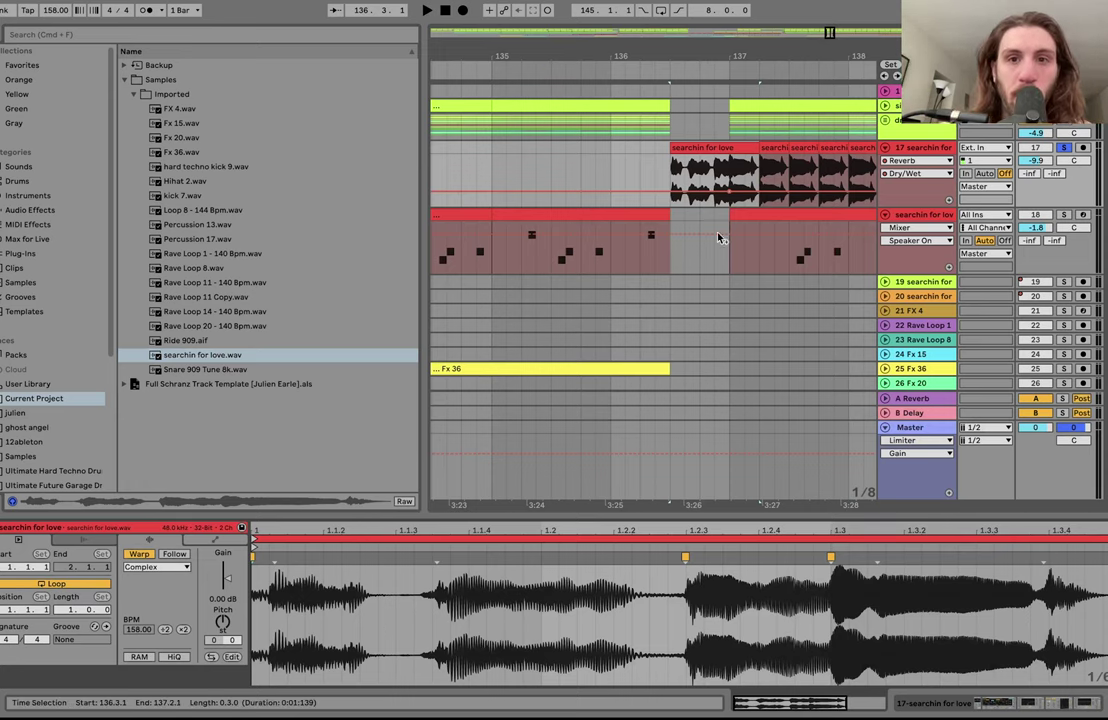
{"action": "key", "text": "space"}
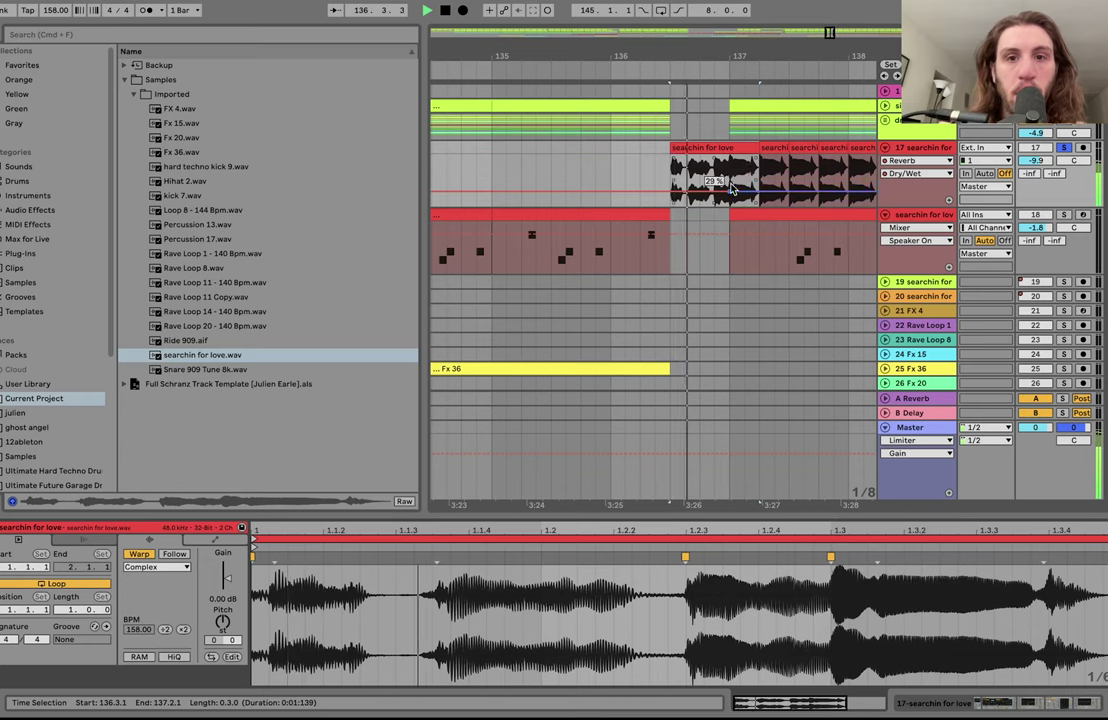
{"action": "left_click", "coordinate": [203, 356]}
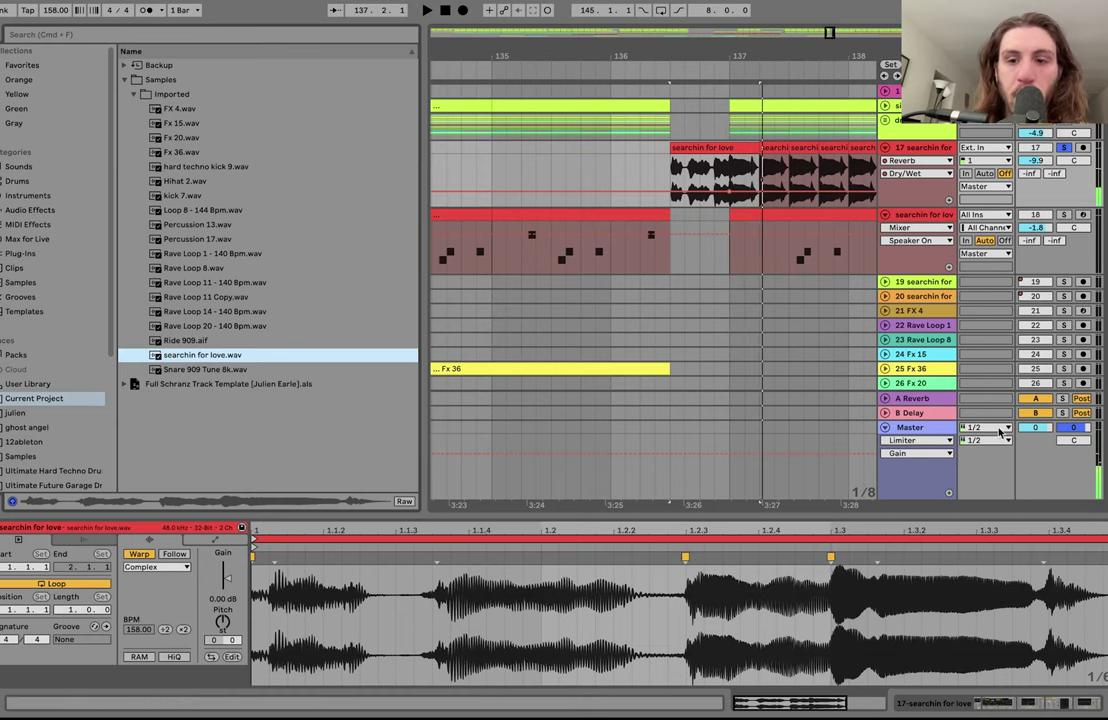
Step: Play the chopped vocal on track 17 from bar 137 and display the track's effect devices
{"action": "left_click", "coordinate": [732, 171]}
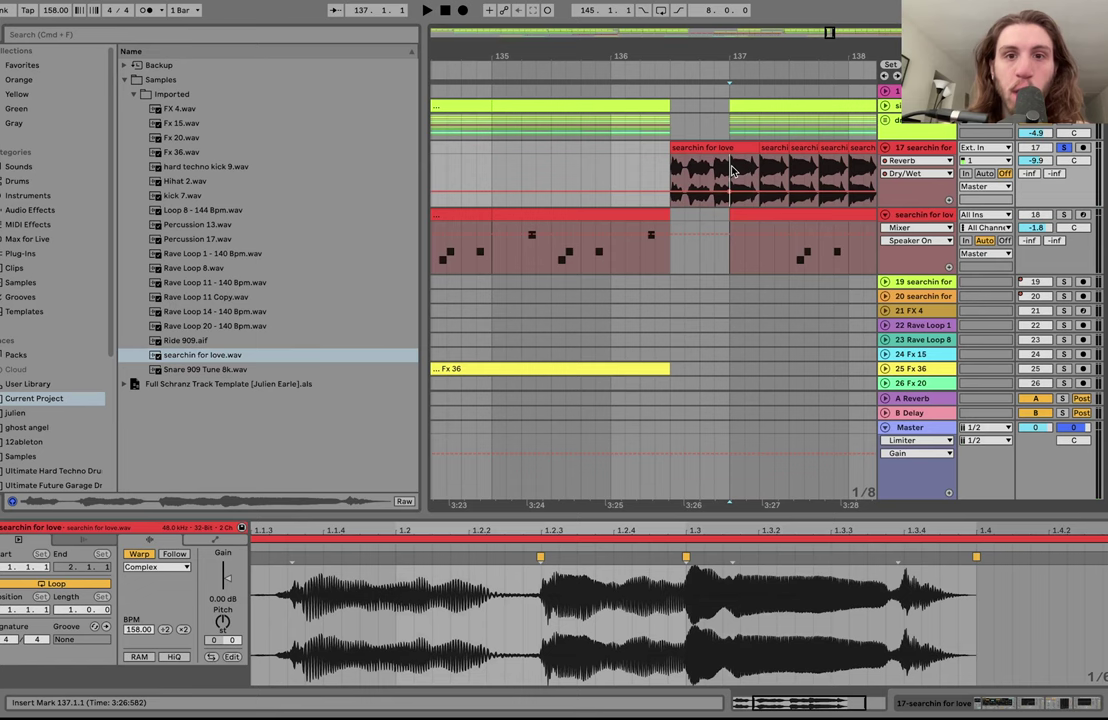
{"action": "key", "text": "space"}
{"action": "double_click", "coordinate": [920, 148]}
{"action": "left_click_drag", "start_coordinate": [838, 57], "coordinate": [624, 8]}
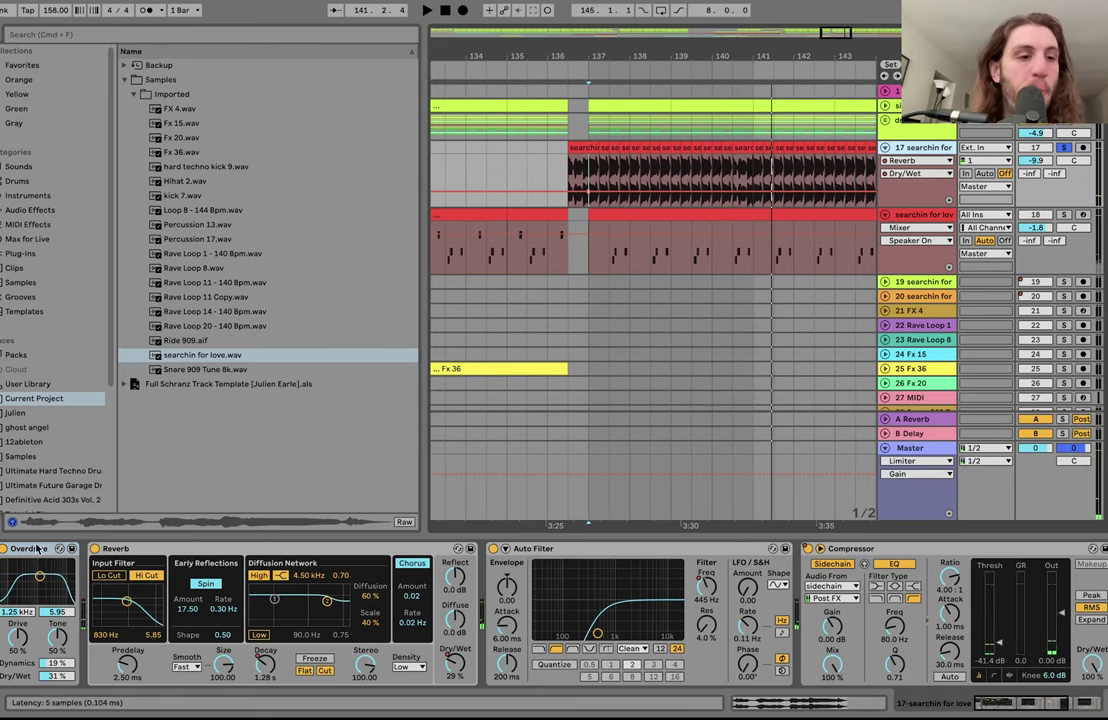
Step: Turn off all effect devices on track 17 and play the dry vocal from bar 137 and from bar 140.3
{"action": "left_click", "coordinate": [3, 549]}
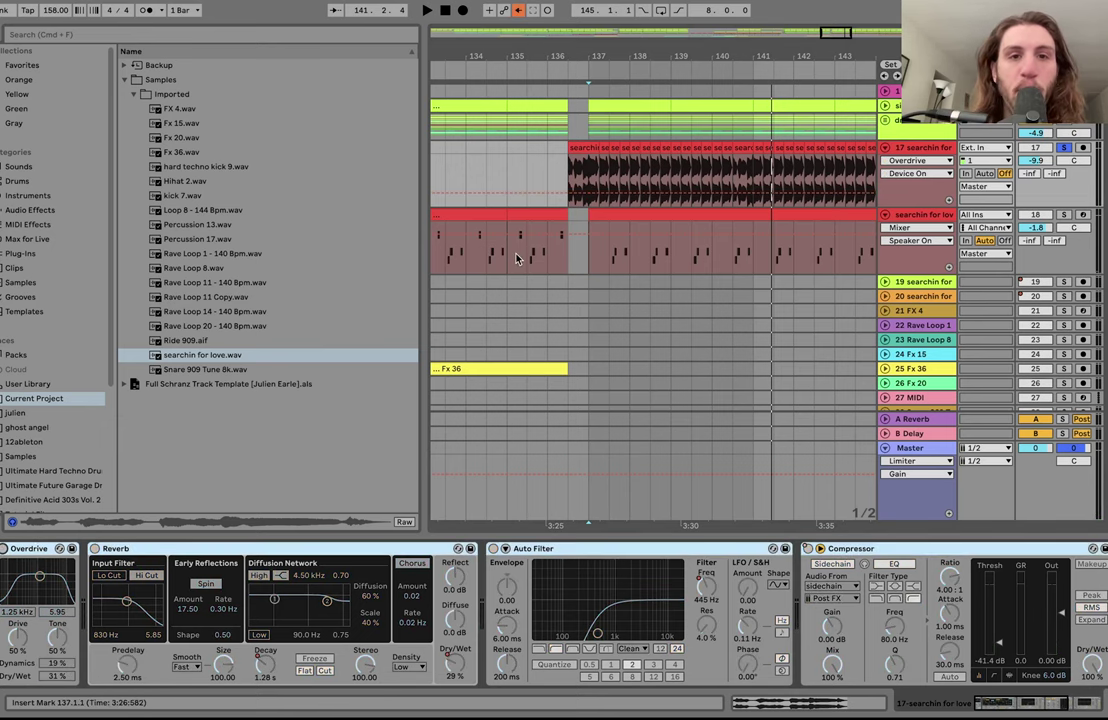
{"action": "scroll", "coordinate": [517, 259], "scroll_direction": "down", "scroll_amount": 3}
{"action": "scroll", "coordinate": [517, 259], "scroll_direction": "down", "scroll_amount": 2}
{"action": "scroll", "coordinate": [571, 274], "scroll_direction": "left", "scroll_amount": 2}
{"action": "scroll", "coordinate": [573, 275], "scroll_direction": "down", "scroll_amount": 2}
{"action": "scroll", "coordinate": [574, 275], "scroll_direction": "up", "scroll_amount": 2}
{"action": "scroll", "coordinate": [574, 275], "scroll_direction": "left", "scroll_amount": 3}
{"action": "key", "text": "space"}
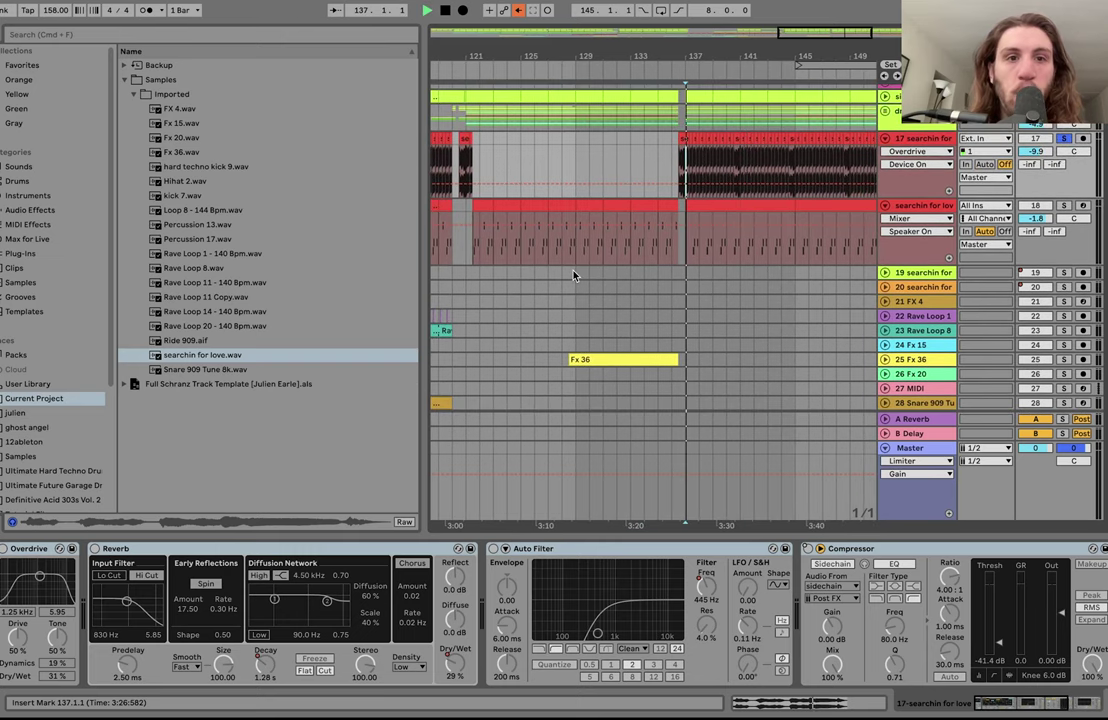
{"action": "scroll", "coordinate": [743, 134], "scroll_direction": "up", "scroll_amount": 5}
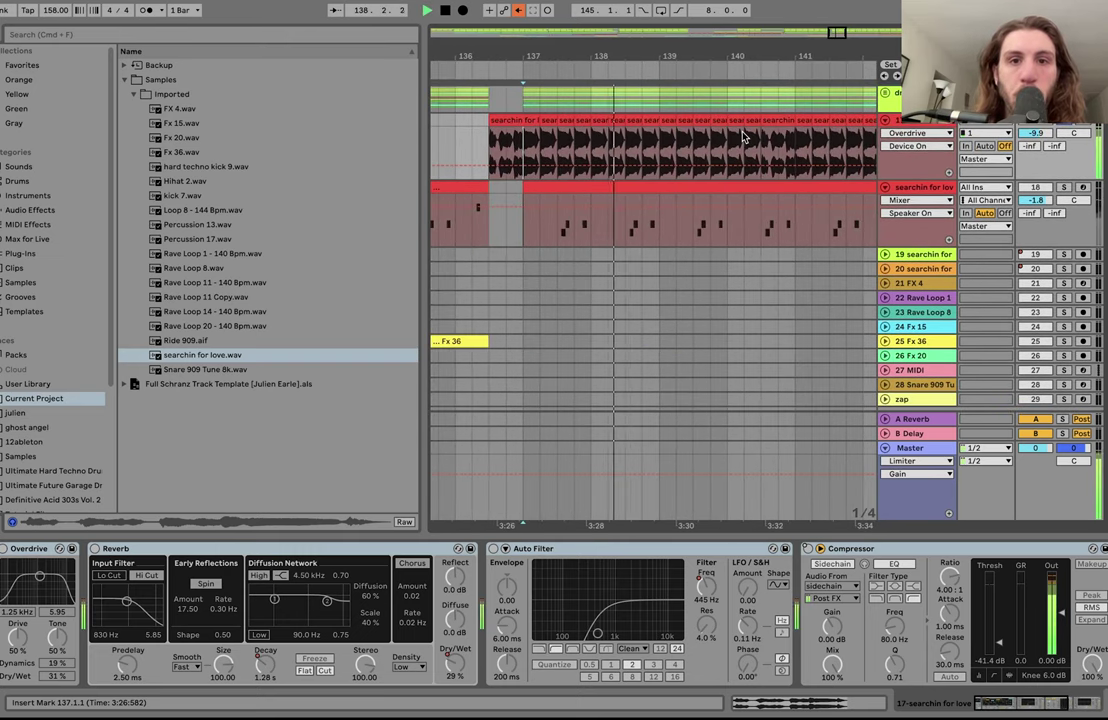
{"action": "key", "text": "space"}
{"action": "left_click", "coordinate": [762, 117]}
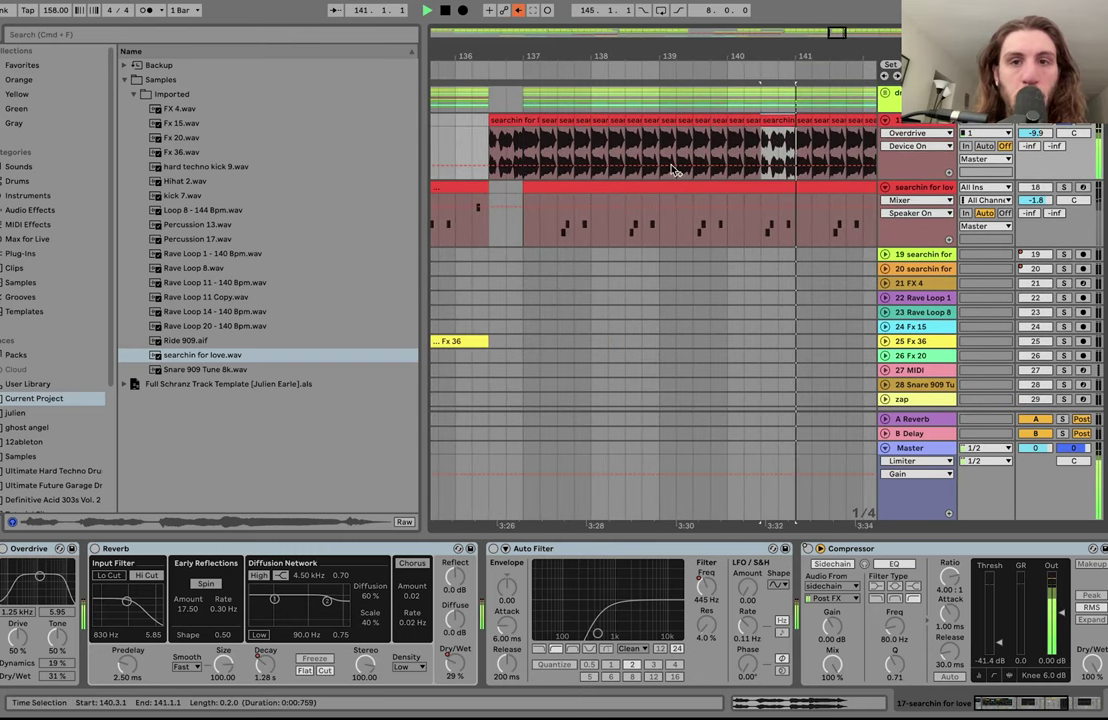
Step: Turn Overdrive and Reverb back on one after the other on track 17 while playing from bar 140.3
{"action": "left_click", "coordinate": [8, 553]}
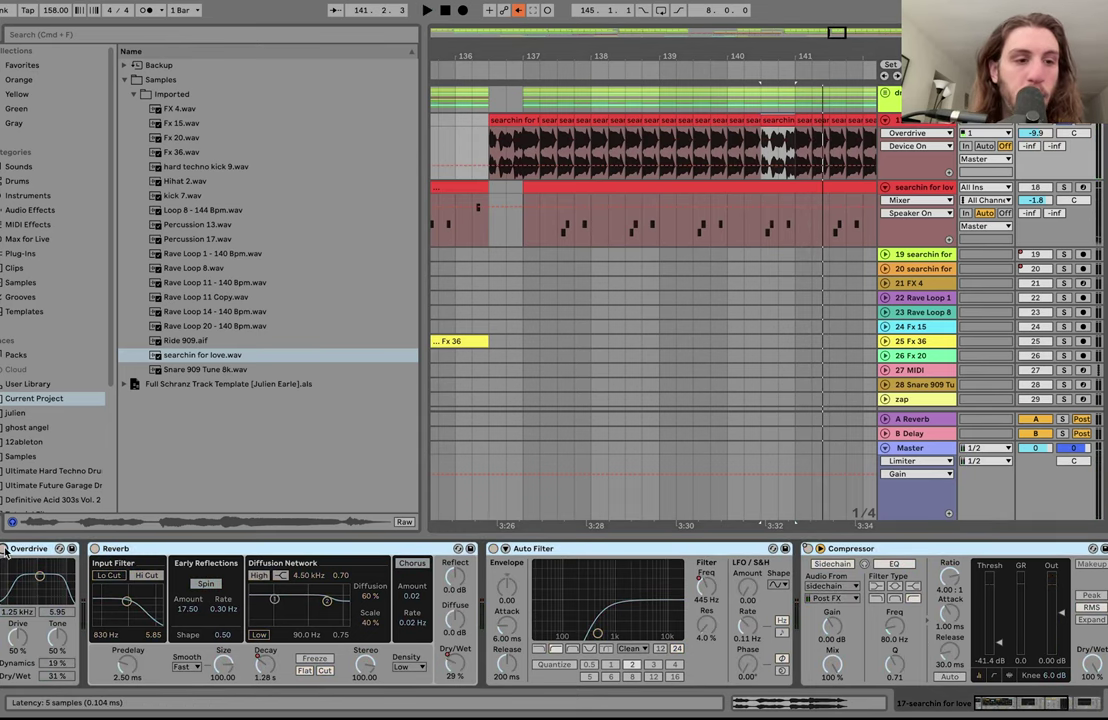
{"action": "key", "text": "space"}
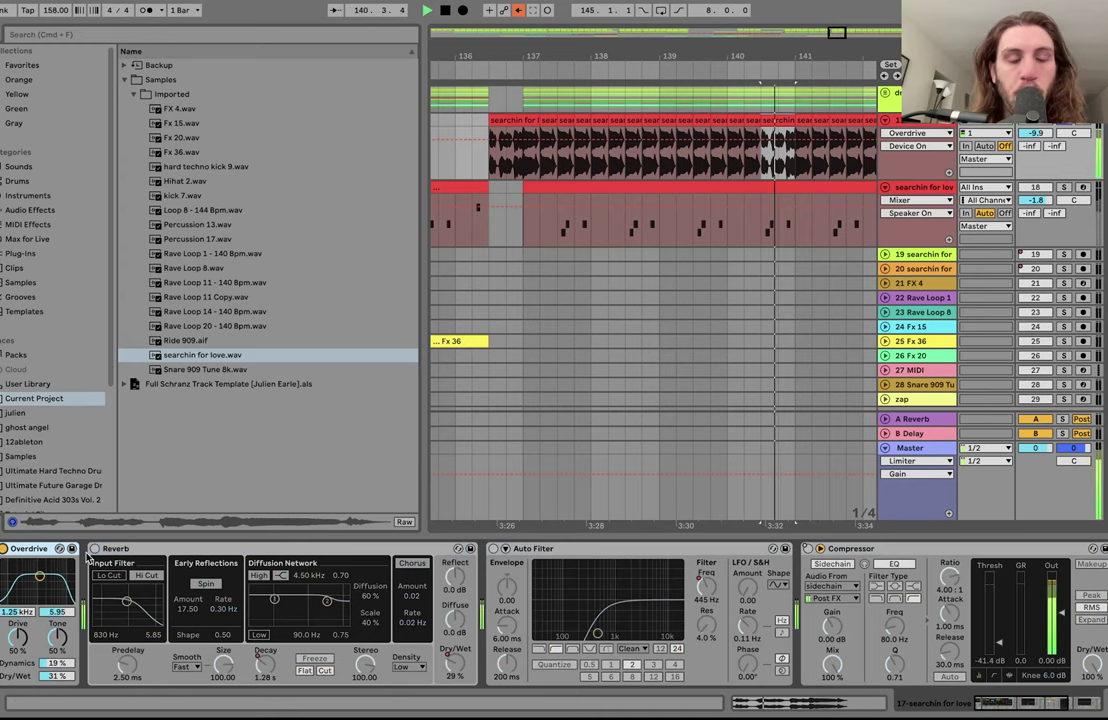
{"action": "left_click", "coordinate": [94, 549]}
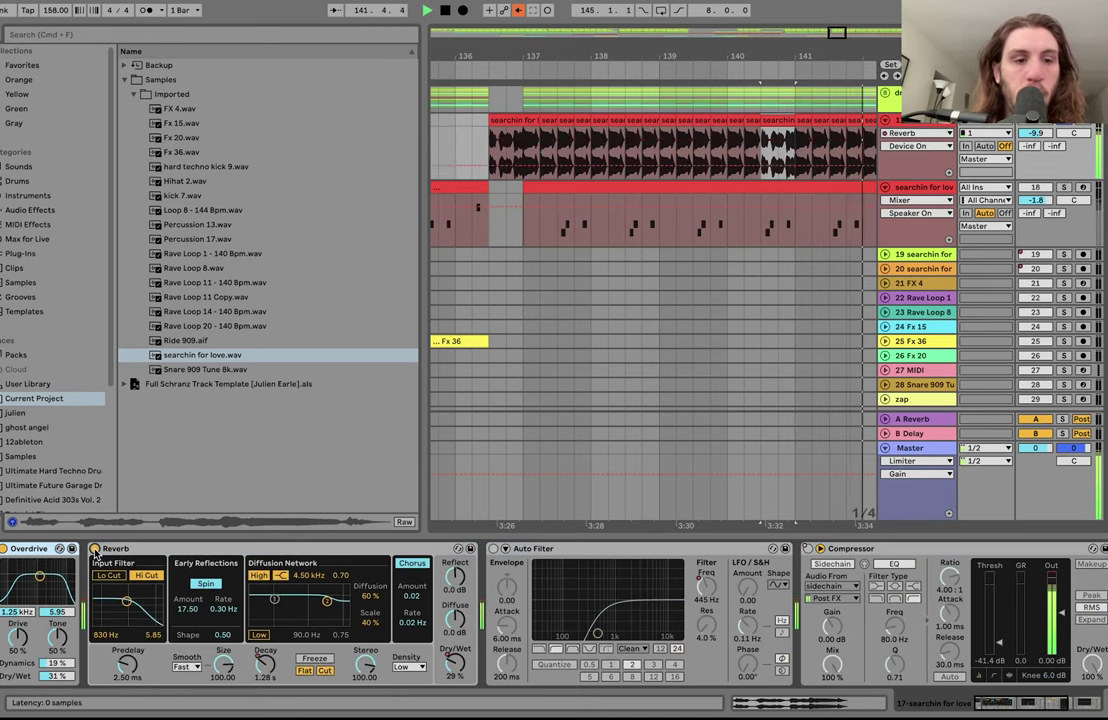
Step: Show track 17's Reverb Dry/Wet automation and play the start of the breakdown from bar 87
{"action": "left_click", "coordinate": [461, 670]}
{"action": "scroll", "coordinate": [728, 191], "scroll_direction": "down", "scroll_amount": 10}
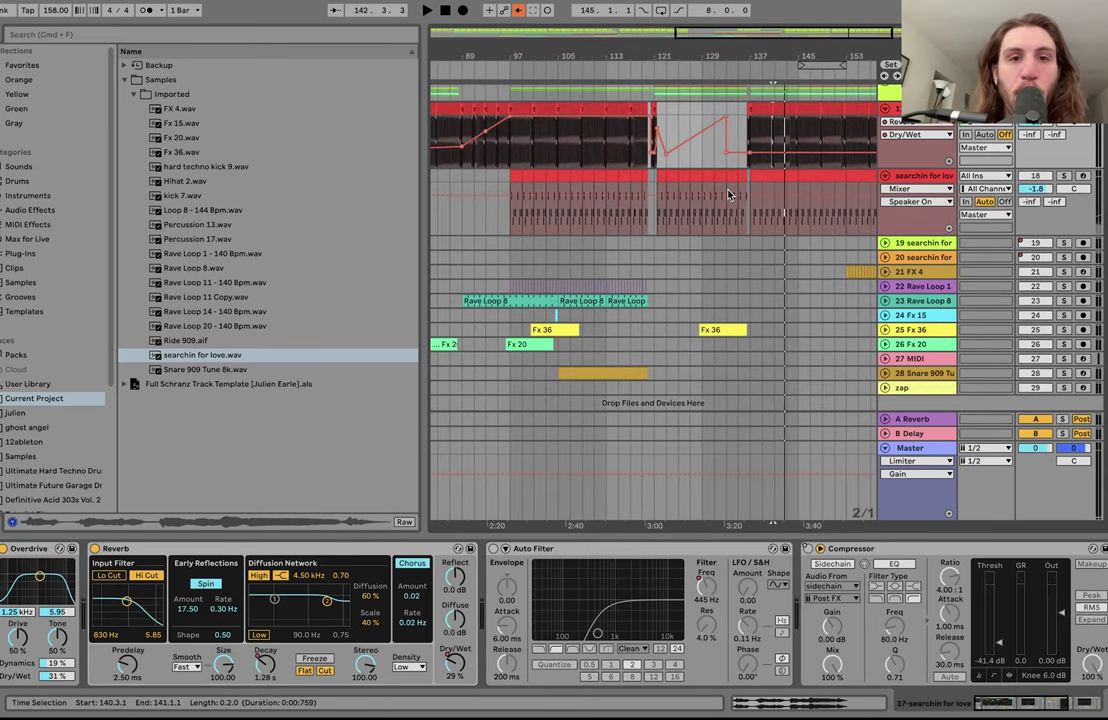
{"action": "scroll", "coordinate": [729, 195], "scroll_direction": "left", "scroll_amount": 5}
{"action": "scroll", "coordinate": [729, 195], "scroll_direction": "up", "scroll_amount": 2}
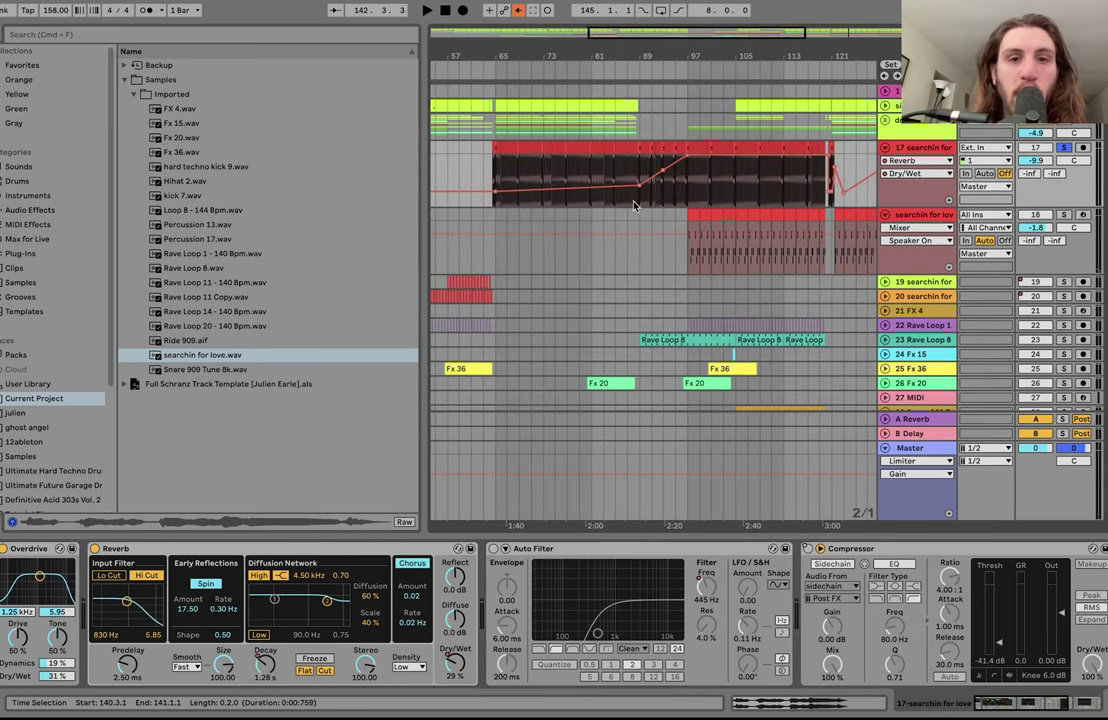
{"action": "left_click", "coordinate": [627, 167]}
{"action": "key", "text": "space"}
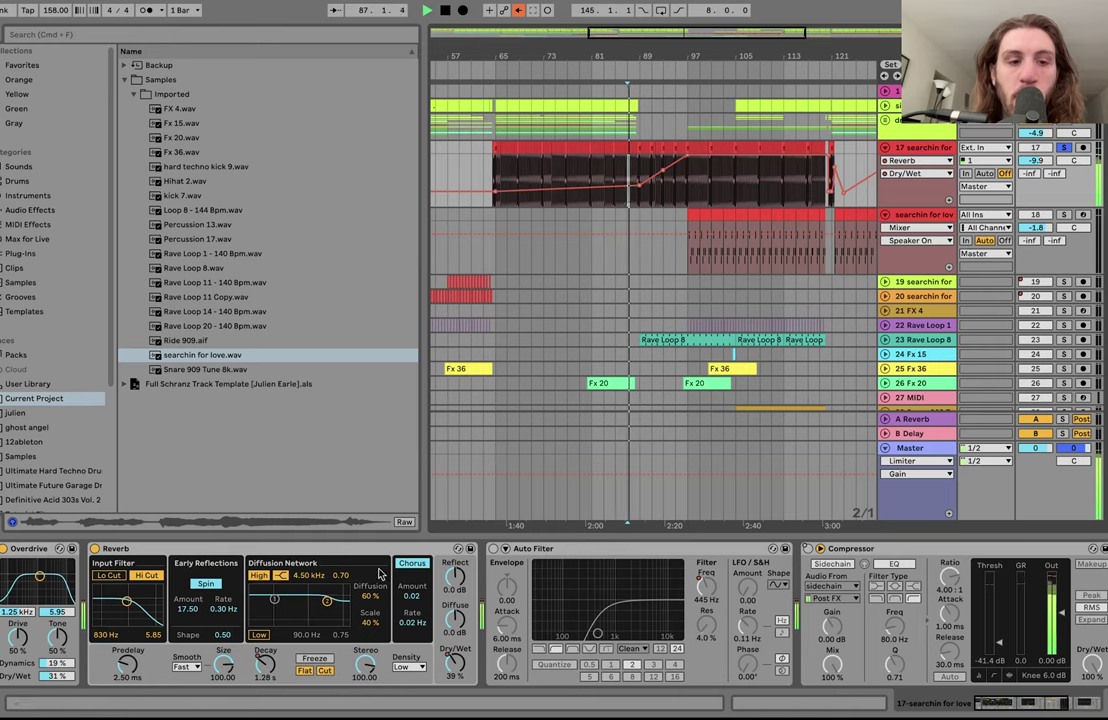
Step: Inspect track 17's Reverb Decay Time automation, return to the Dry/Wet automation and play from bar 93
{"action": "left_click", "coordinate": [264, 664]}
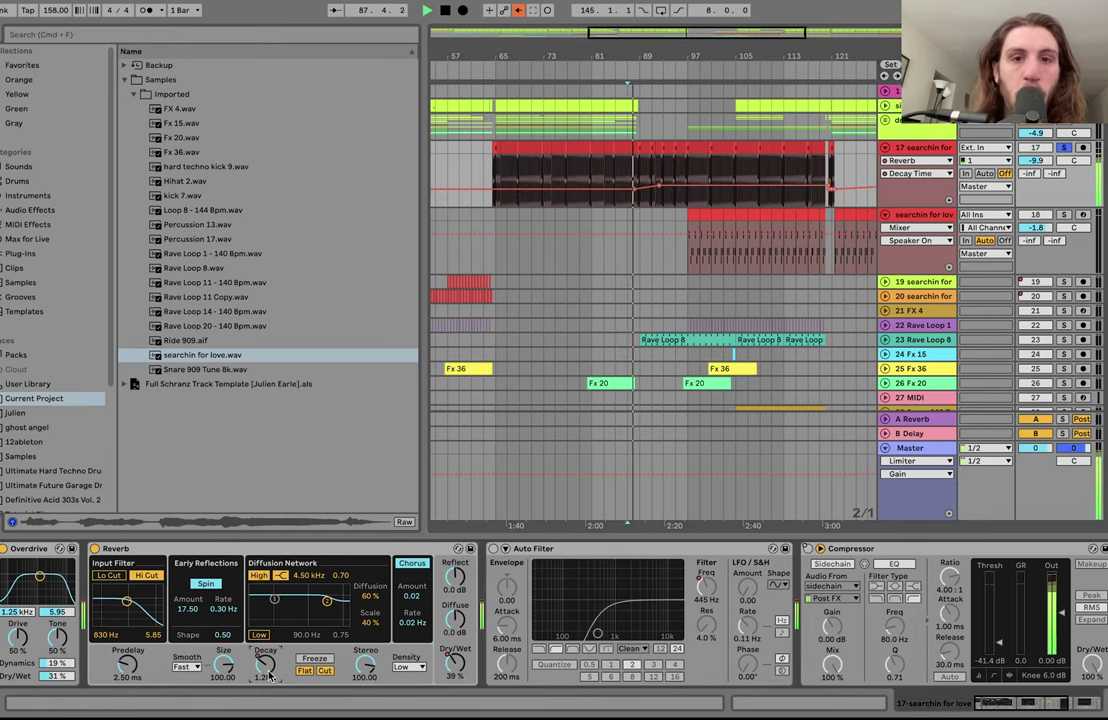
{"action": "left_click", "coordinate": [459, 667]}
{"action": "left_click", "coordinate": [662, 188]}
{"action": "key", "text": "space"}
{"action": "key", "text": "space"}
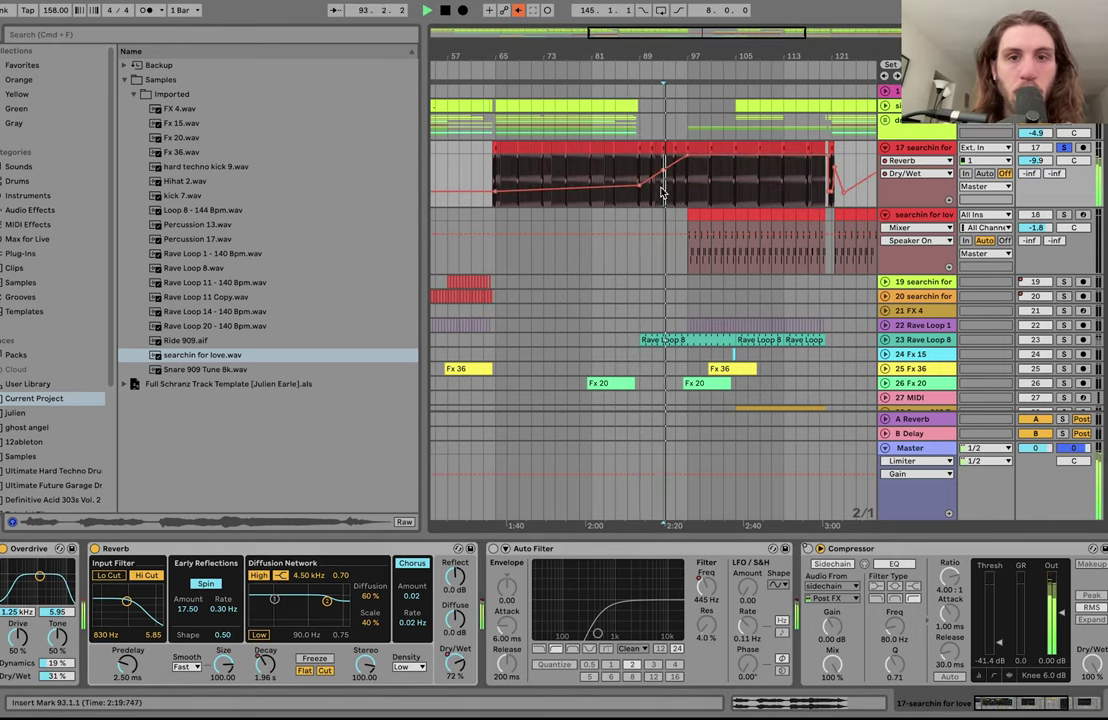
Step: Compare vocal tracks 17 and 18 by changing their solos during playback from bar 99
{"action": "left_click", "coordinate": [1062, 147]}
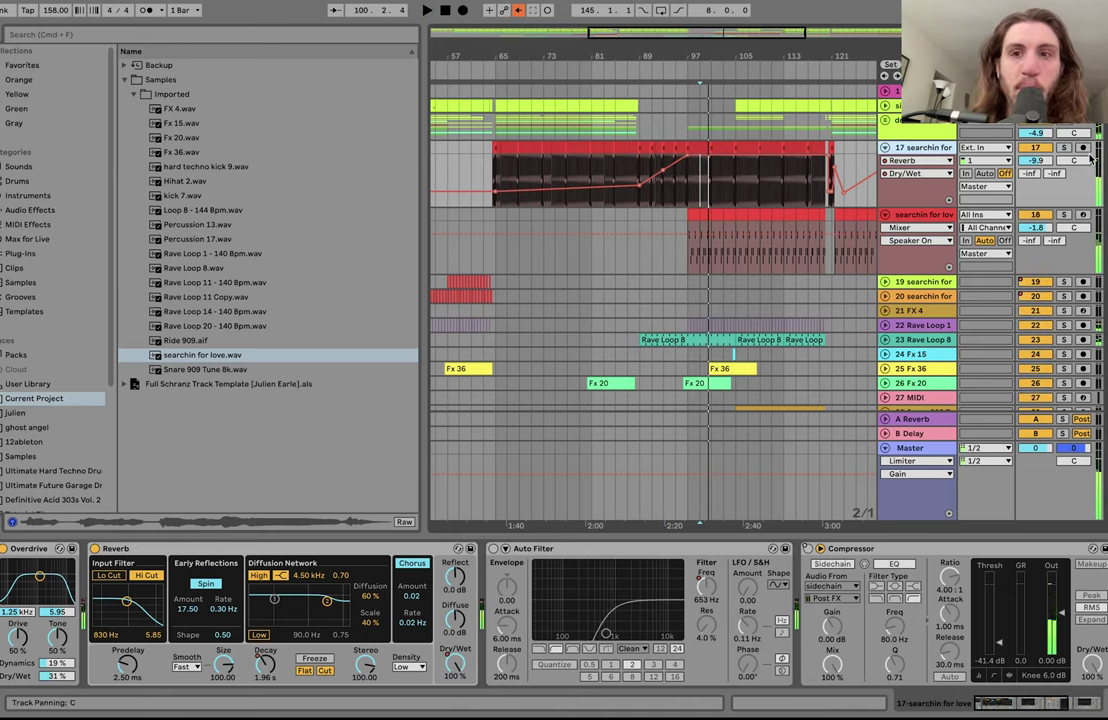
{"action": "left_click", "coordinate": [1064, 148]}
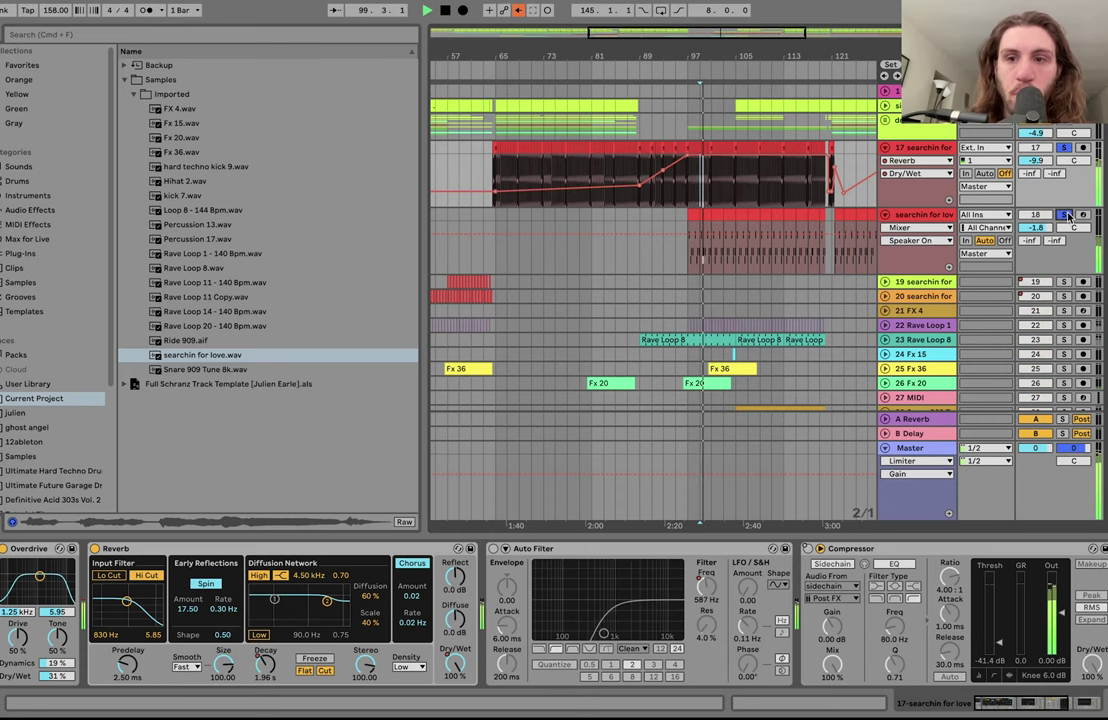
{"action": "left_click", "coordinate": [855, 250]}
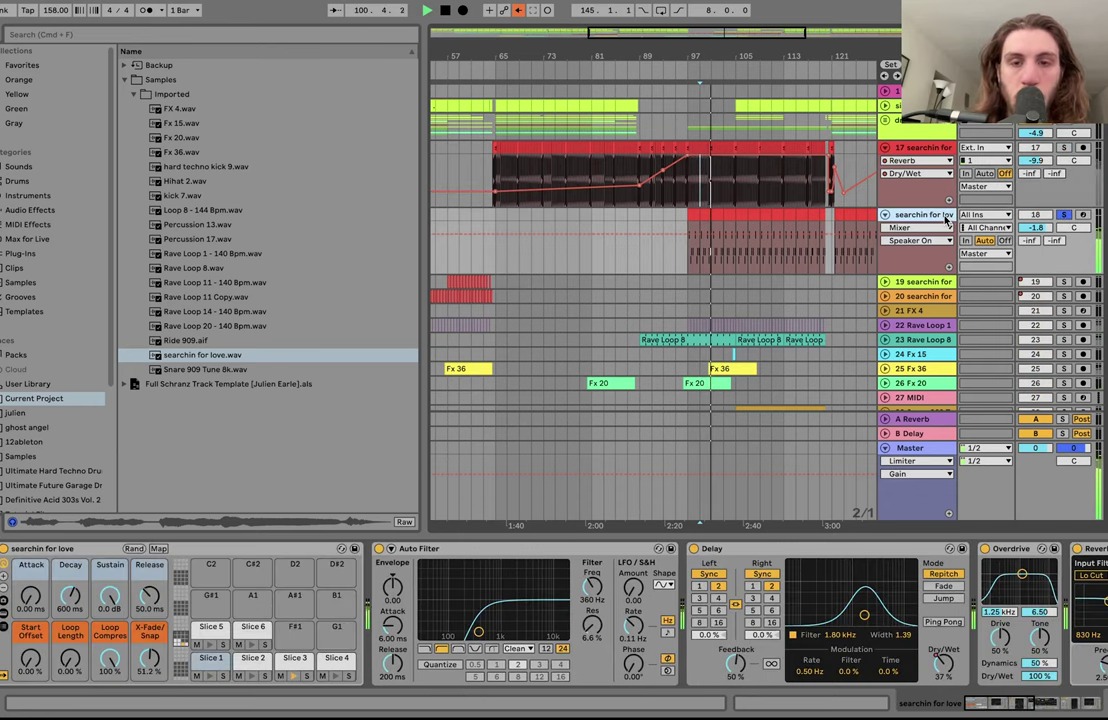
Step: Compare the vocal from bar 117 by soloing track 17, muting and unmuting it in the full mix, and soloing it again
{"action": "left_click", "coordinate": [1066, 160]}
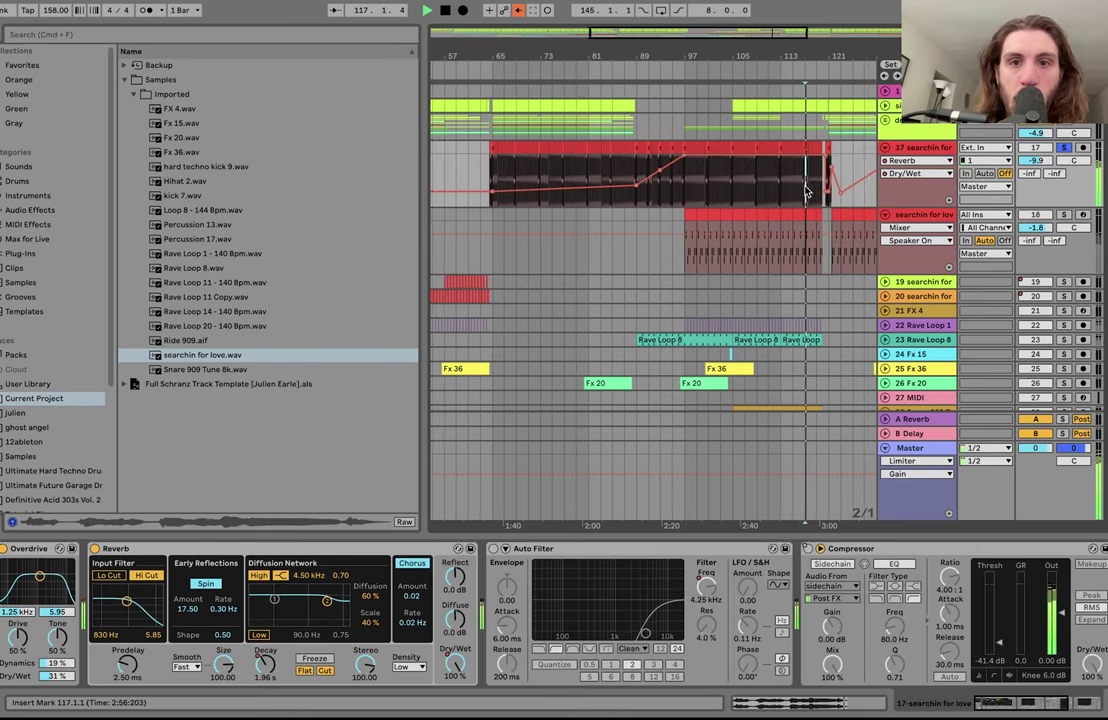
{"action": "left_click", "coordinate": [1066, 148]}
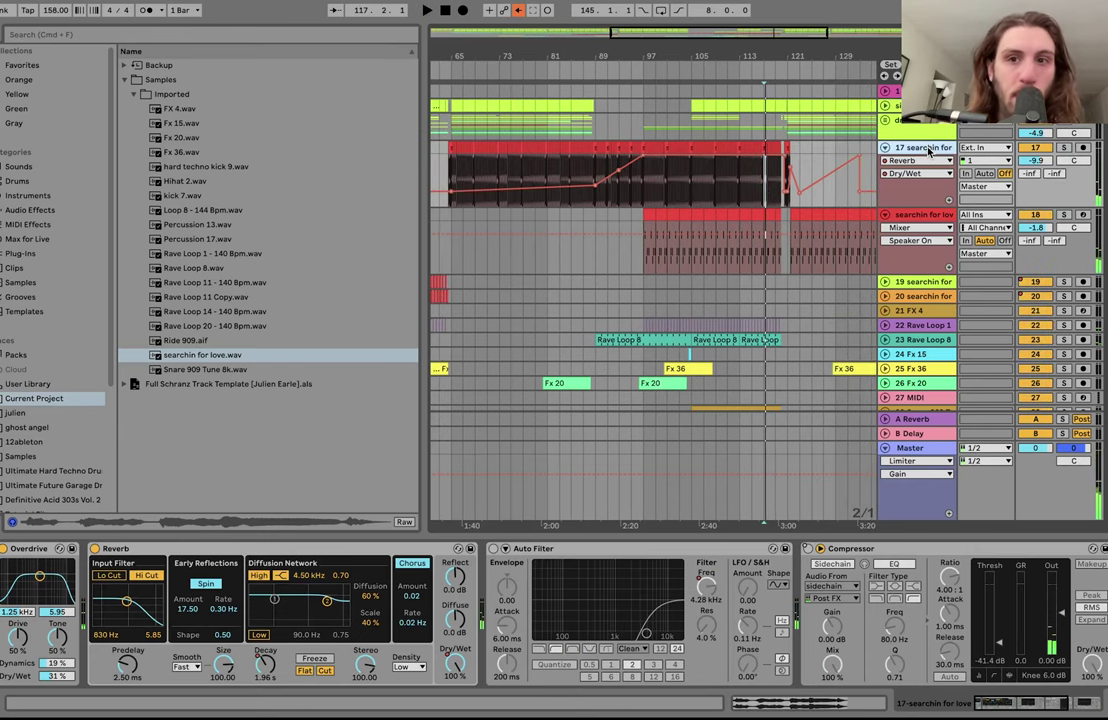
{"action": "left_click", "coordinate": [1041, 150]}
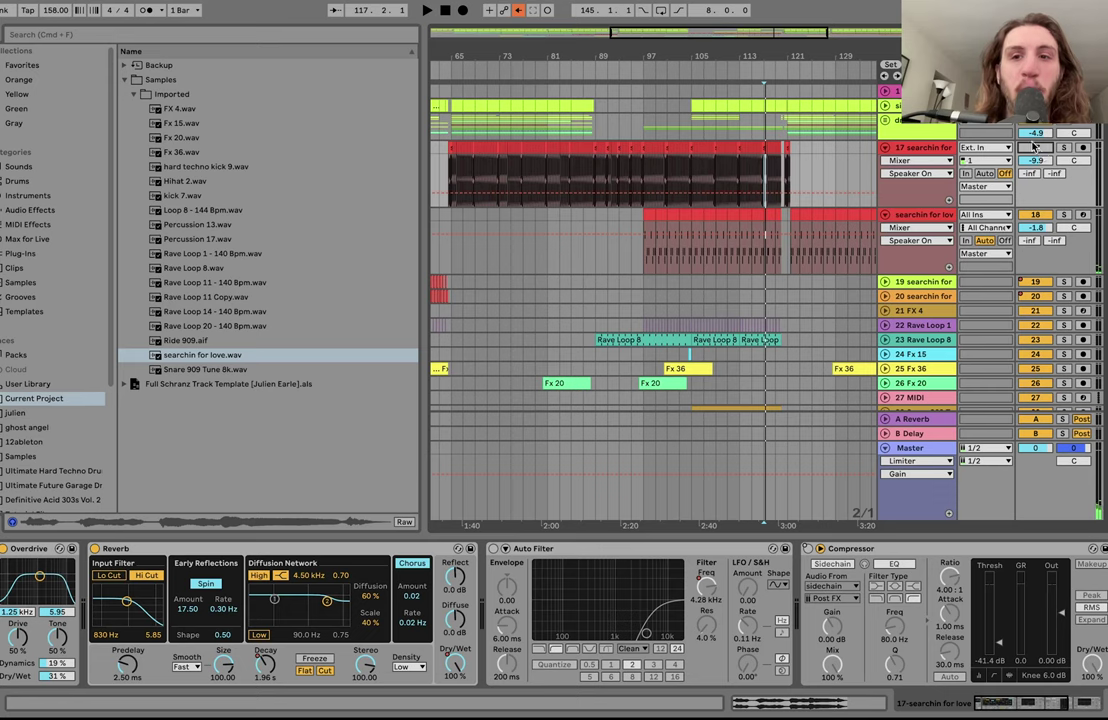
{"action": "key", "text": "space"}
{"action": "left_click", "coordinate": [1041, 148]}
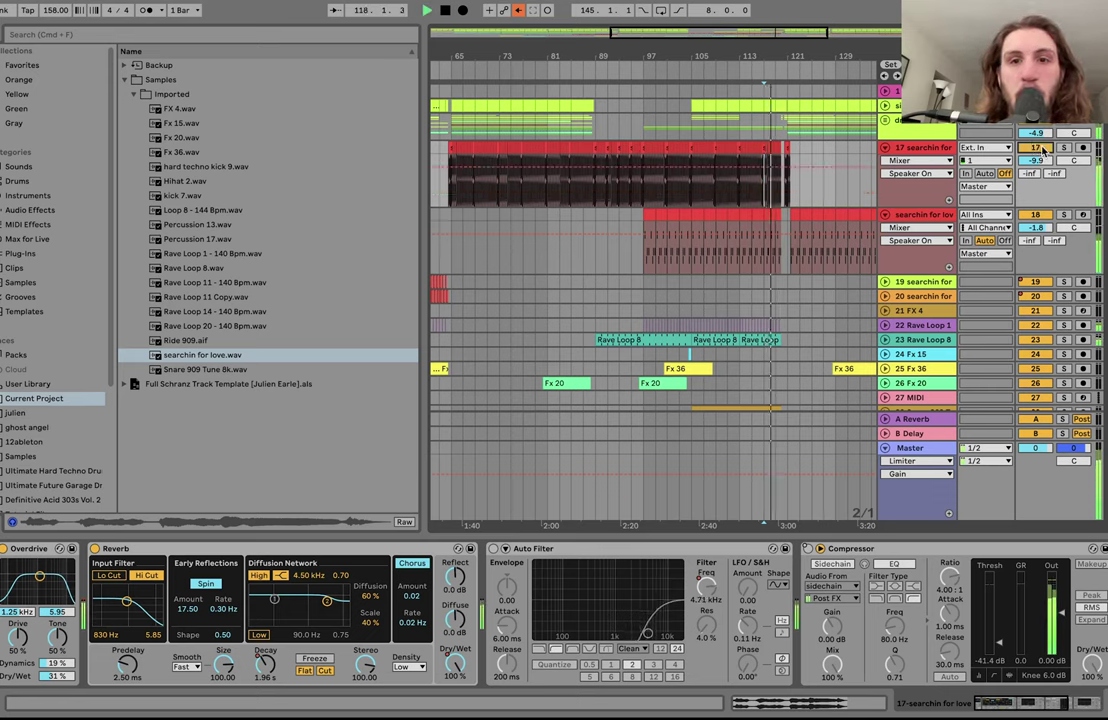
{"action": "left_click", "coordinate": [1064, 148]}
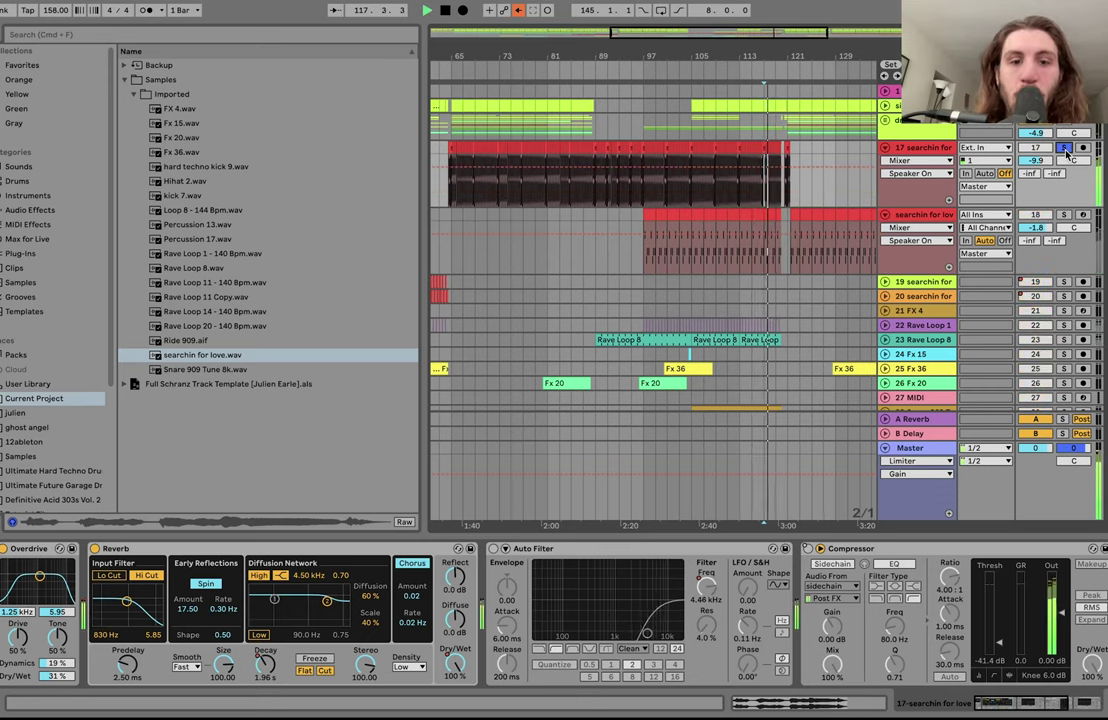
Step: Show track 17's Auto Filter Frequency automation and play the soloed vocal from bar 107
{"action": "left_click", "coordinate": [493, 549]}
{"action": "left_click", "coordinate": [713, 598]}
{"action": "left_click", "coordinate": [707, 197]}
{"action": "key", "text": "space"}
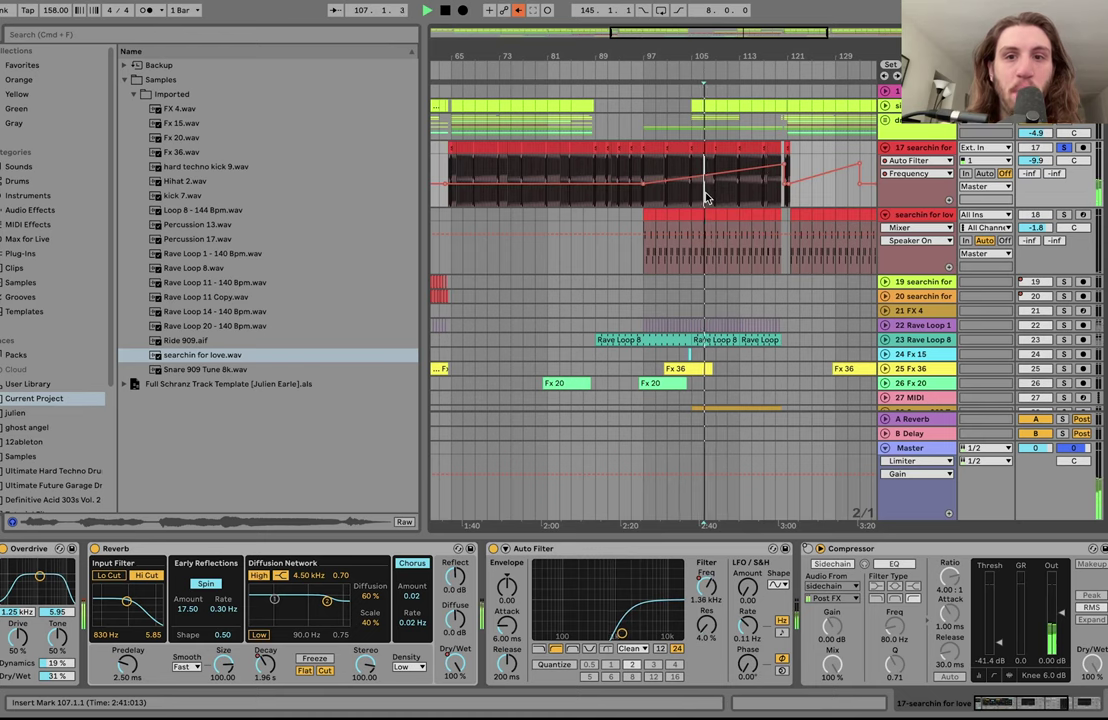
{"action": "left_click", "coordinate": [707, 197]}
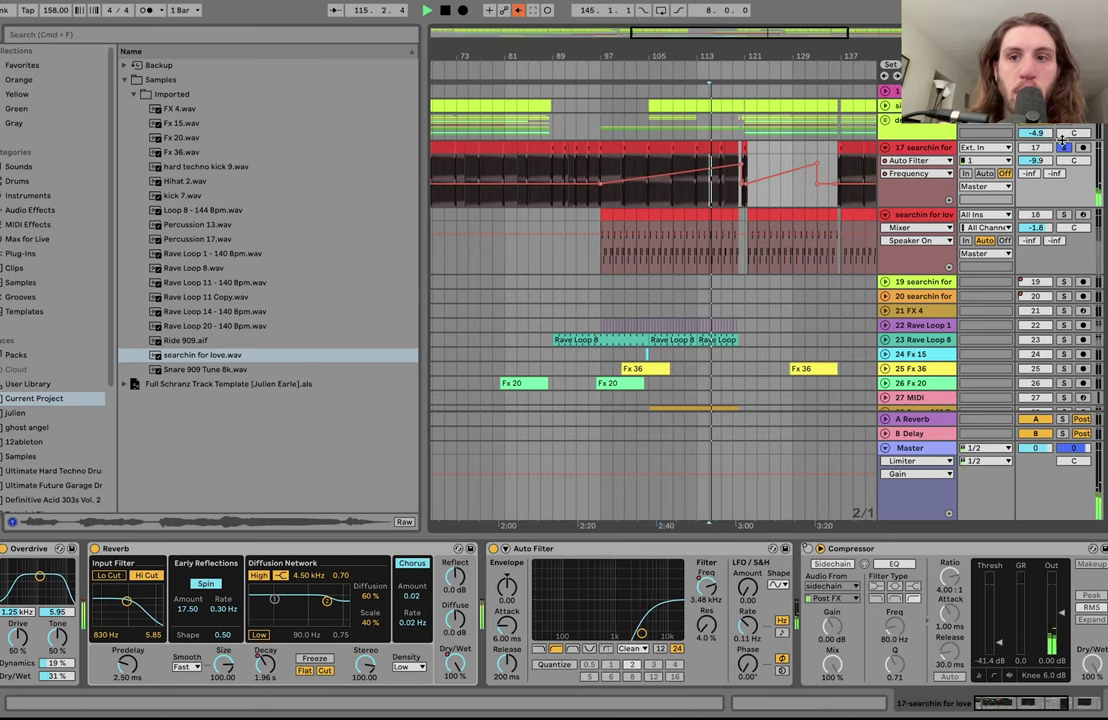
Step: Play the full mix from bar 109 with track 17 unsoloed, and stop playback
{"action": "left_click", "coordinate": [668, 194]}
{"action": "key", "text": "space"}
{"action": "key", "text": "space"}
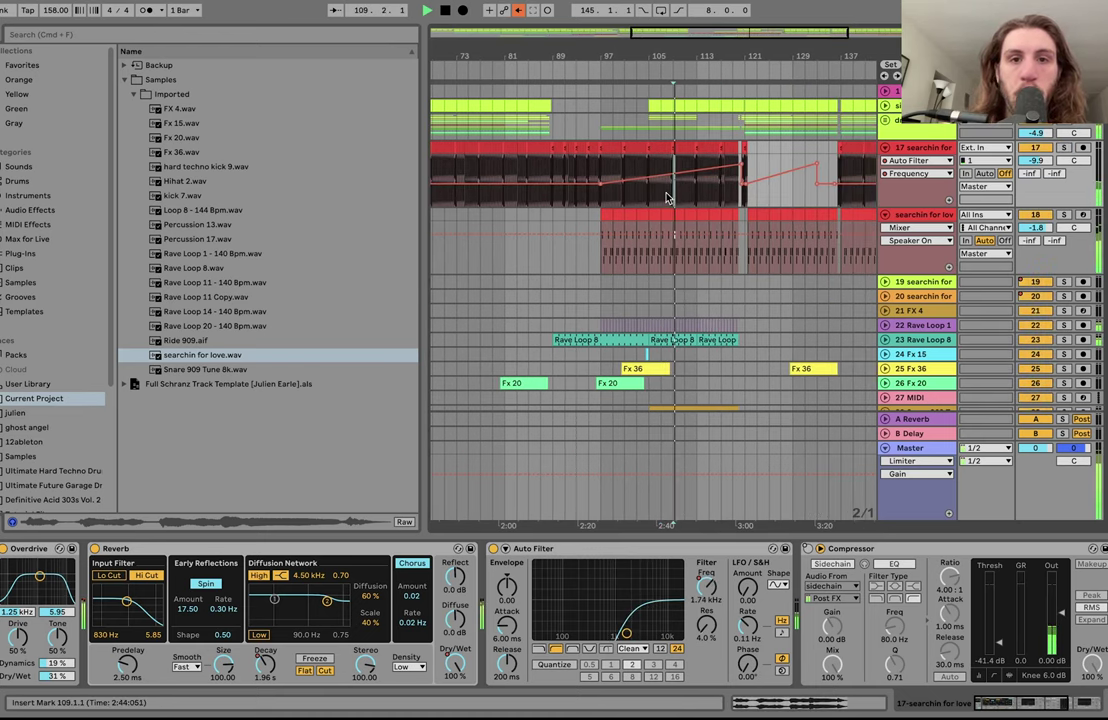
{"action": "key", "text": "space"}
Step: Show the Device On automation of track 17's Compressor across the arrangement
{"action": "scroll", "coordinate": [706, 207], "scroll_direction": "right", "scroll_amount": 5}
{"action": "scroll", "coordinate": [708, 211], "scroll_direction": "right", "scroll_amount": 5}
{"action": "scroll", "coordinate": [708, 211], "scroll_direction": "down", "scroll_amount": 5}
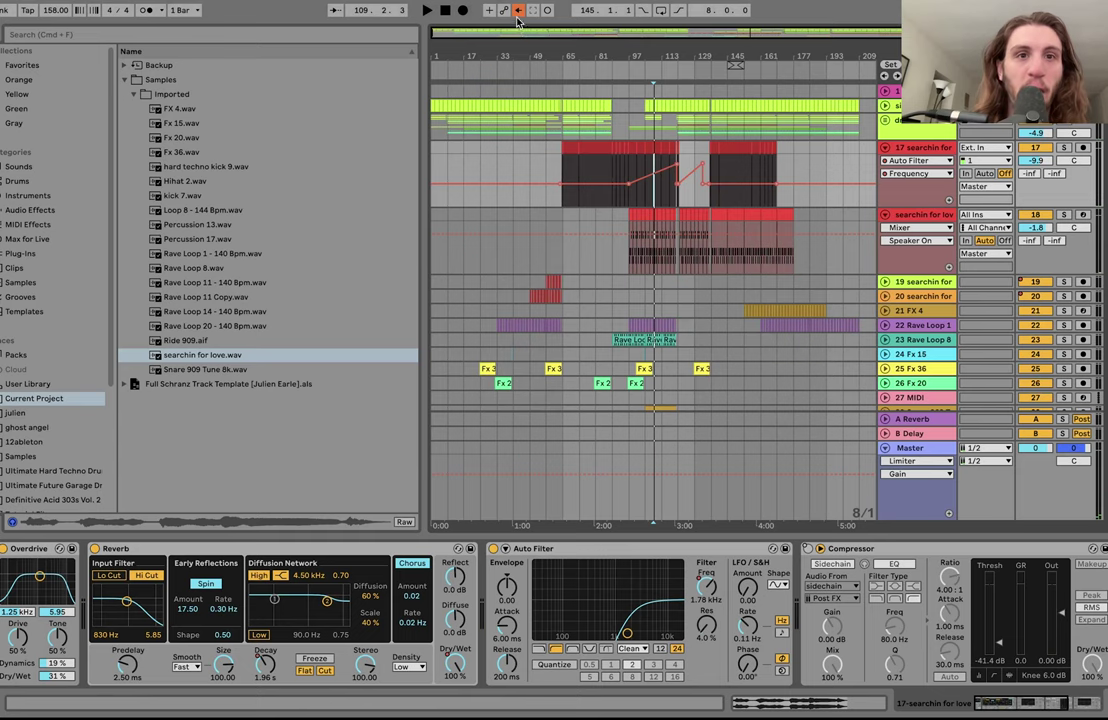
{"action": "right_click", "coordinate": [807, 549]}
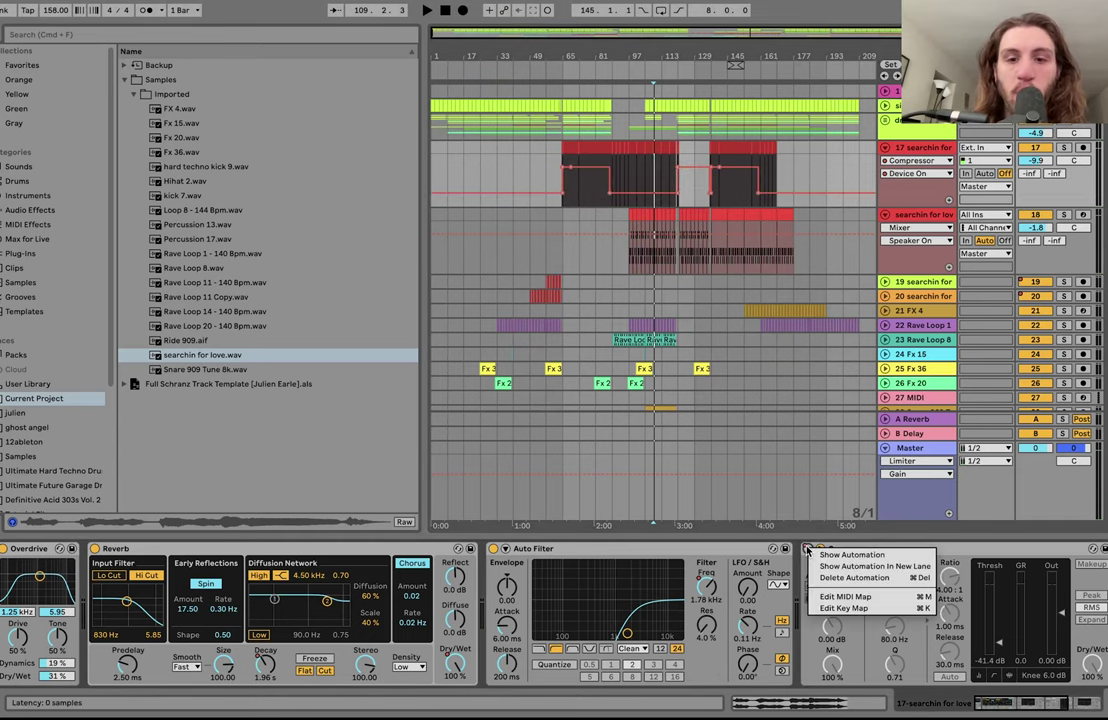
{"action": "left_click", "coordinate": [823, 557]}
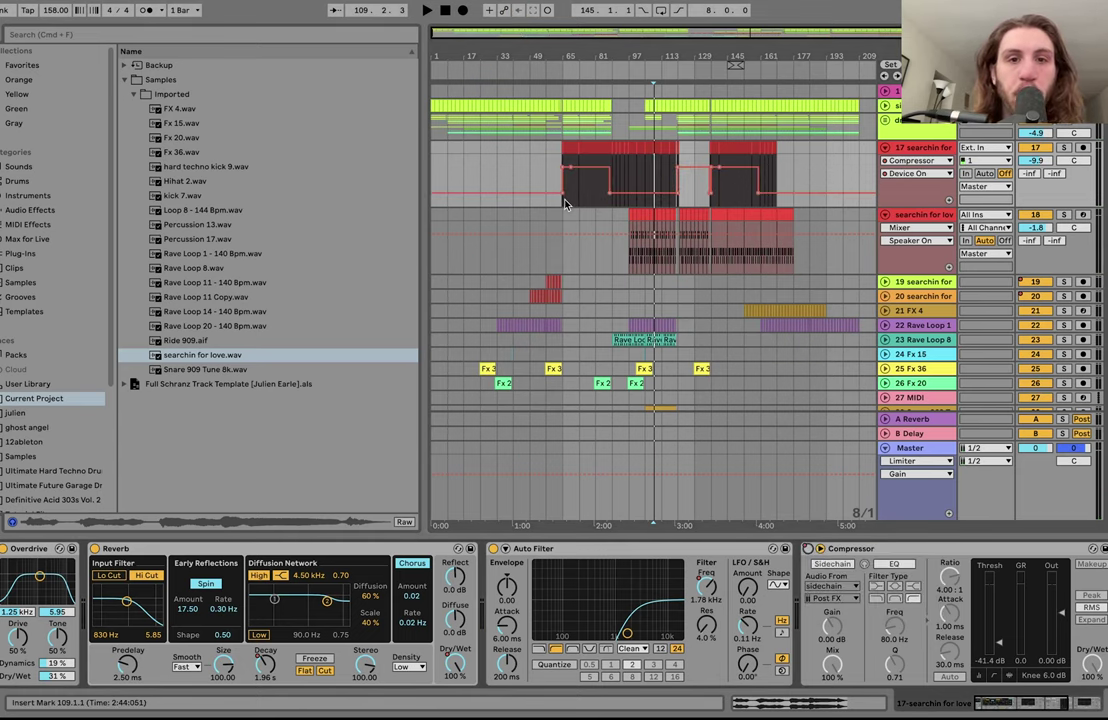
Step: Play track 17's vocal entry in the full mix from bar 64, replay it and stop
{"action": "scroll", "coordinate": [565, 204], "scroll_direction": "up", "scroll_amount": 10}
{"action": "left_click", "coordinate": [447, 171]}
{"action": "key", "text": "space"}
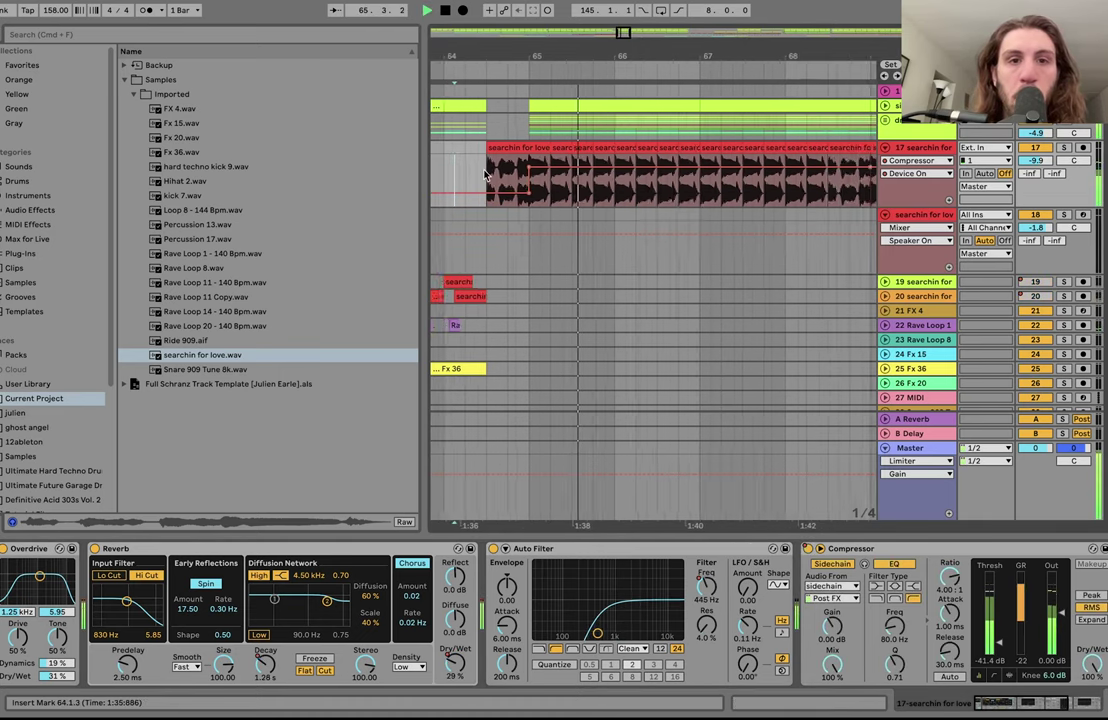
{"action": "scroll", "coordinate": [485, 173], "scroll_direction": "down", "scroll_amount": 3}
{"action": "scroll", "coordinate": [485, 173], "scroll_direction": "down", "scroll_amount": 5}
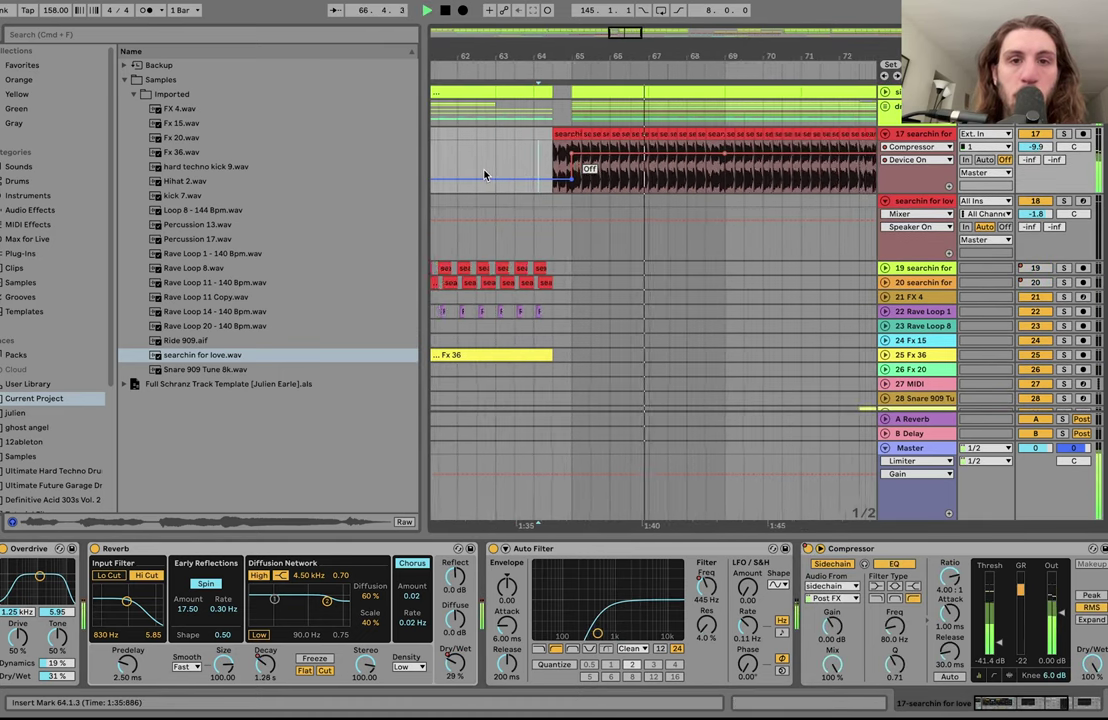
{"action": "key", "text": "space"}
{"action": "scroll", "coordinate": [485, 173], "scroll_direction": "up", "scroll_amount": 3}
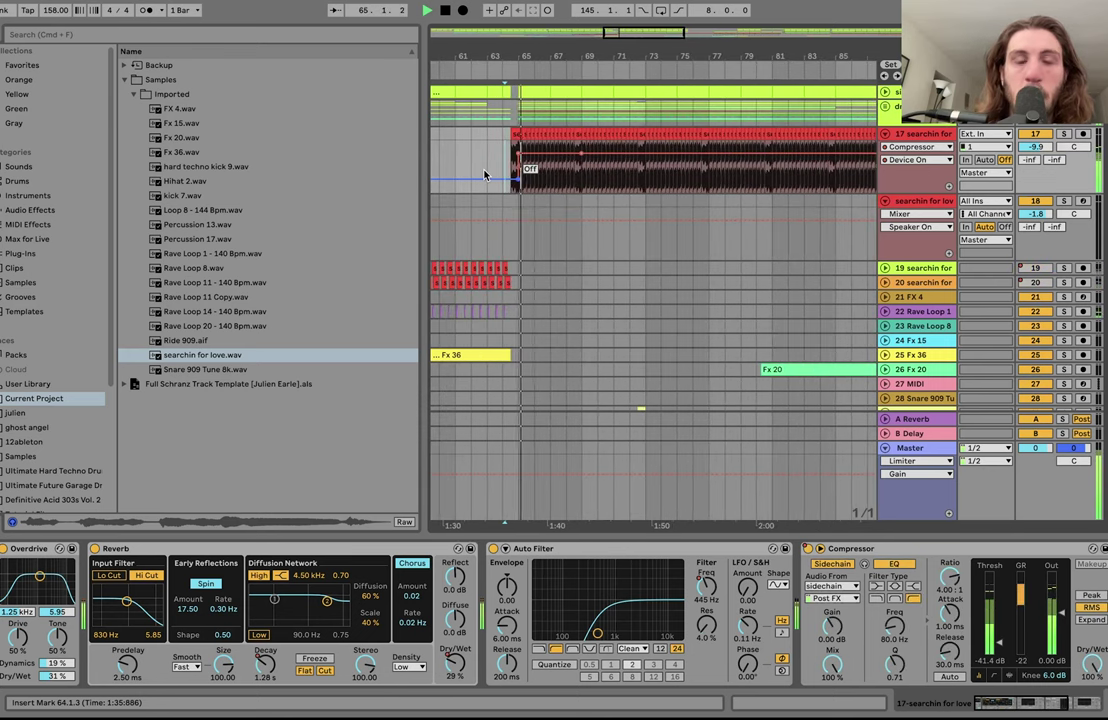
{"action": "scroll", "coordinate": [503, 105], "scroll_direction": "up", "scroll_amount": 1}
{"action": "left_click", "coordinate": [503, 105]}
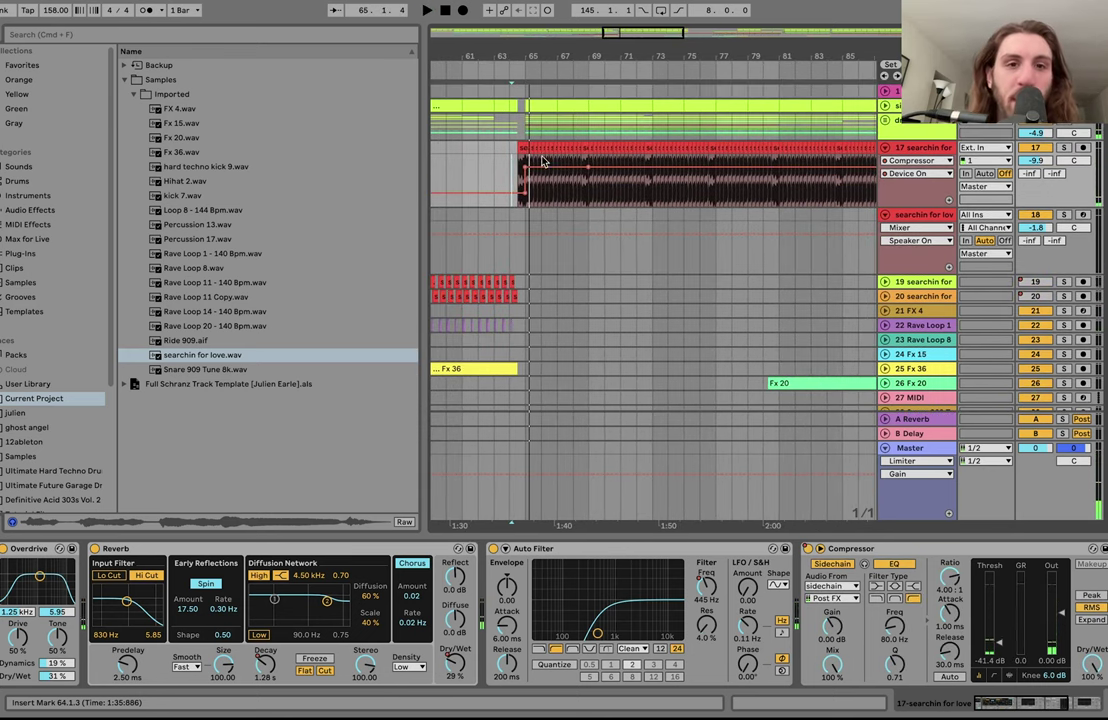
Step: Play from bar 113 and compare the two vocal tracks by soloing track 18 and then track 17
{"action": "scroll", "coordinate": [541, 155], "scroll_direction": "right", "scroll_amount": 3}
{"action": "scroll", "coordinate": [546, 160], "scroll_direction": "down", "scroll_amount": 5}
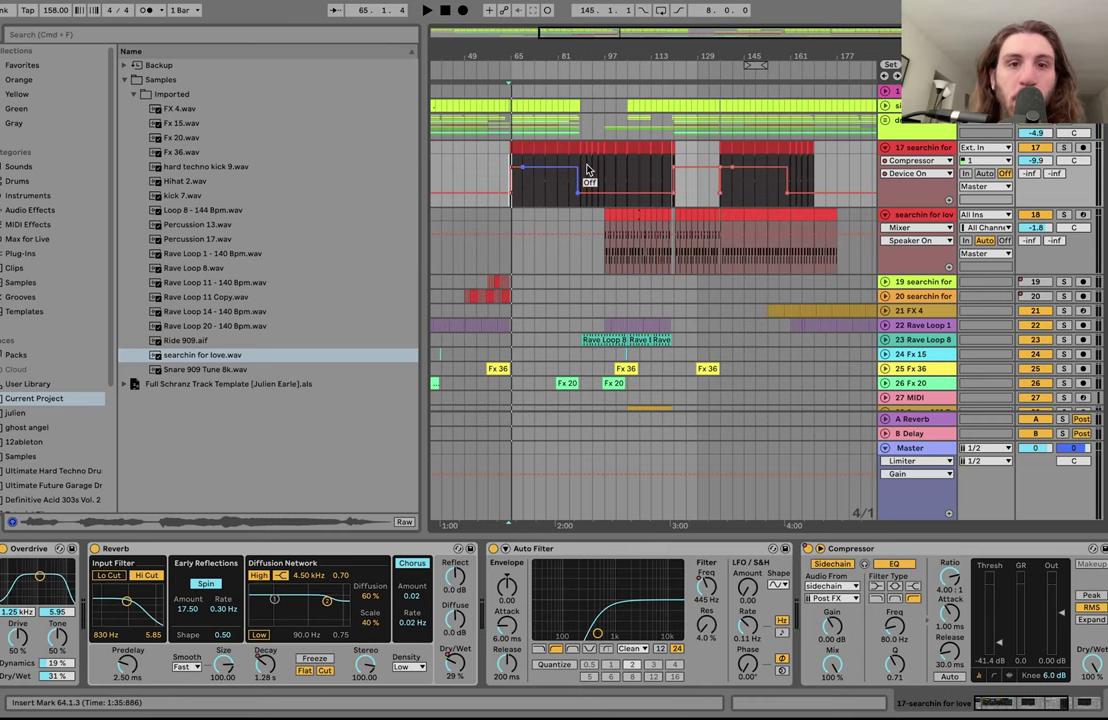
{"action": "key", "text": "space"}
{"action": "left_click", "coordinate": [651, 176]}
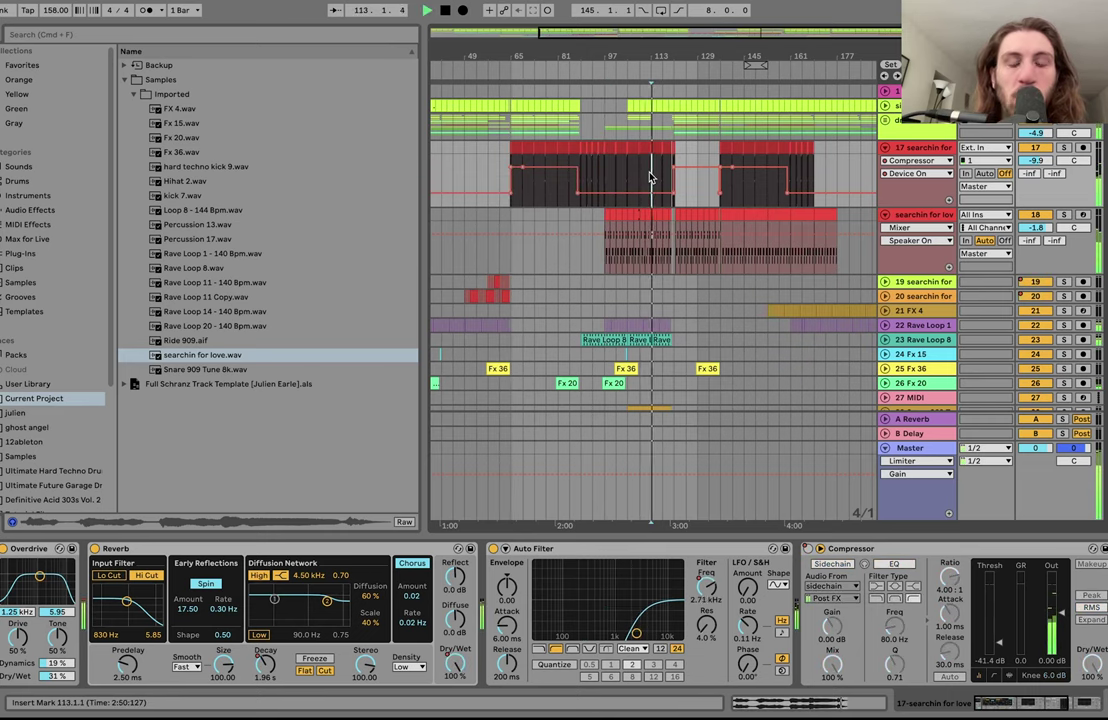
{"action": "scroll", "coordinate": [651, 176], "scroll_direction": "up", "scroll_amount": 5}
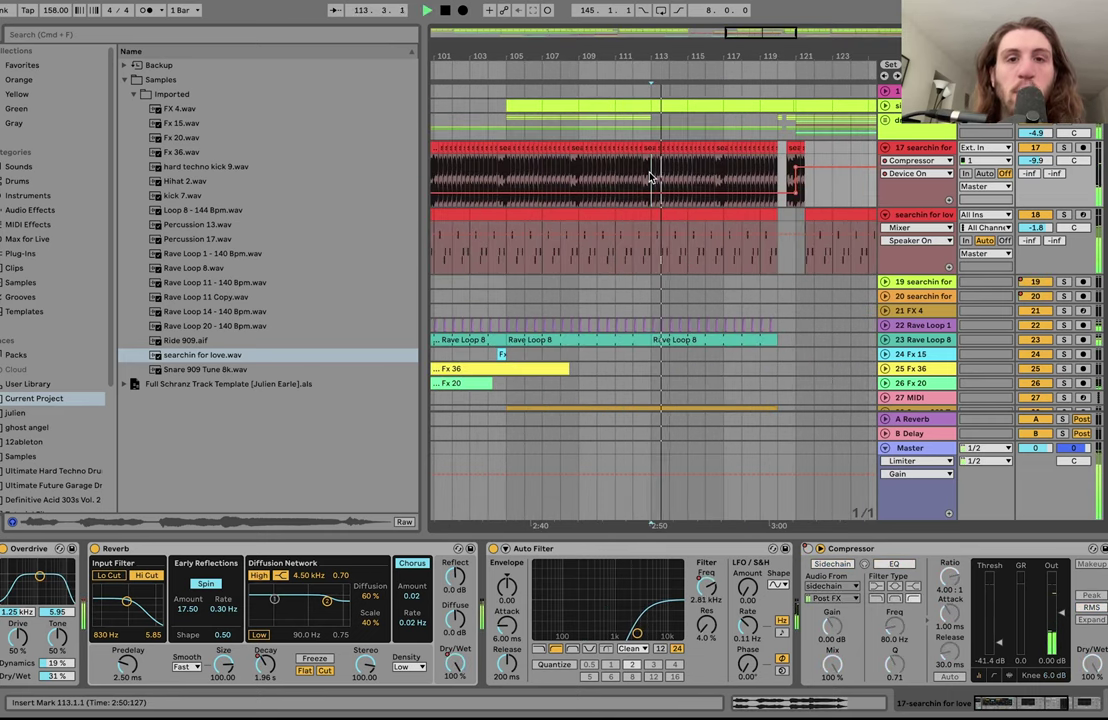
{"action": "left_click", "coordinate": [1064, 215]}
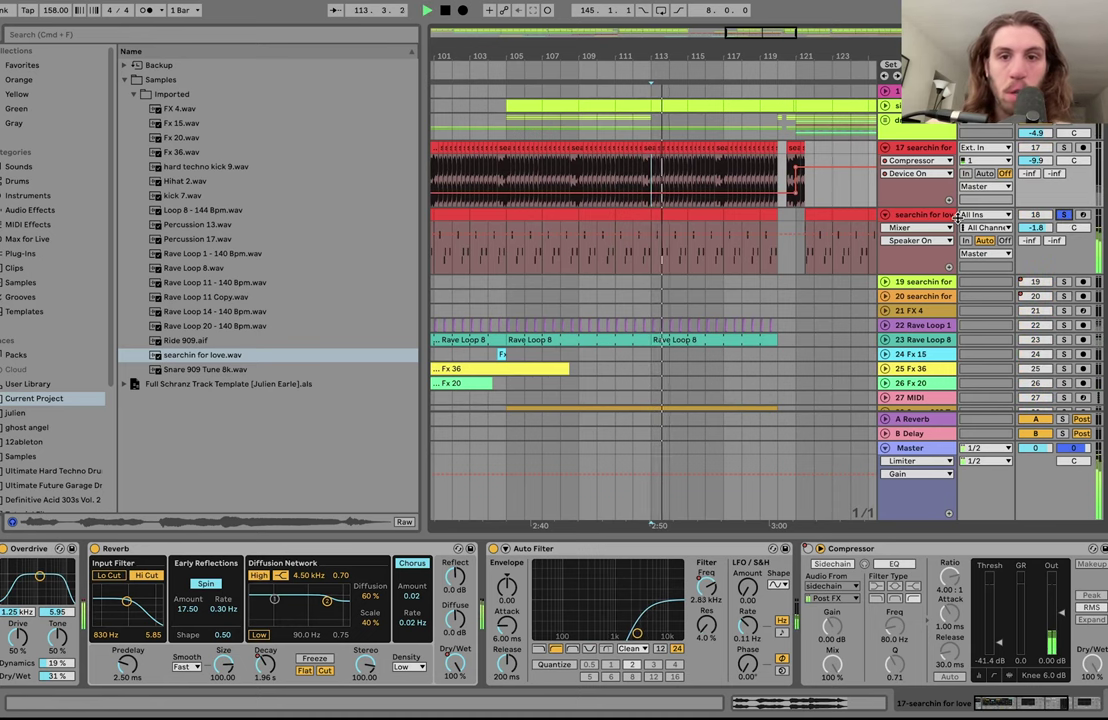
{"action": "left_click", "coordinate": [940, 218]}
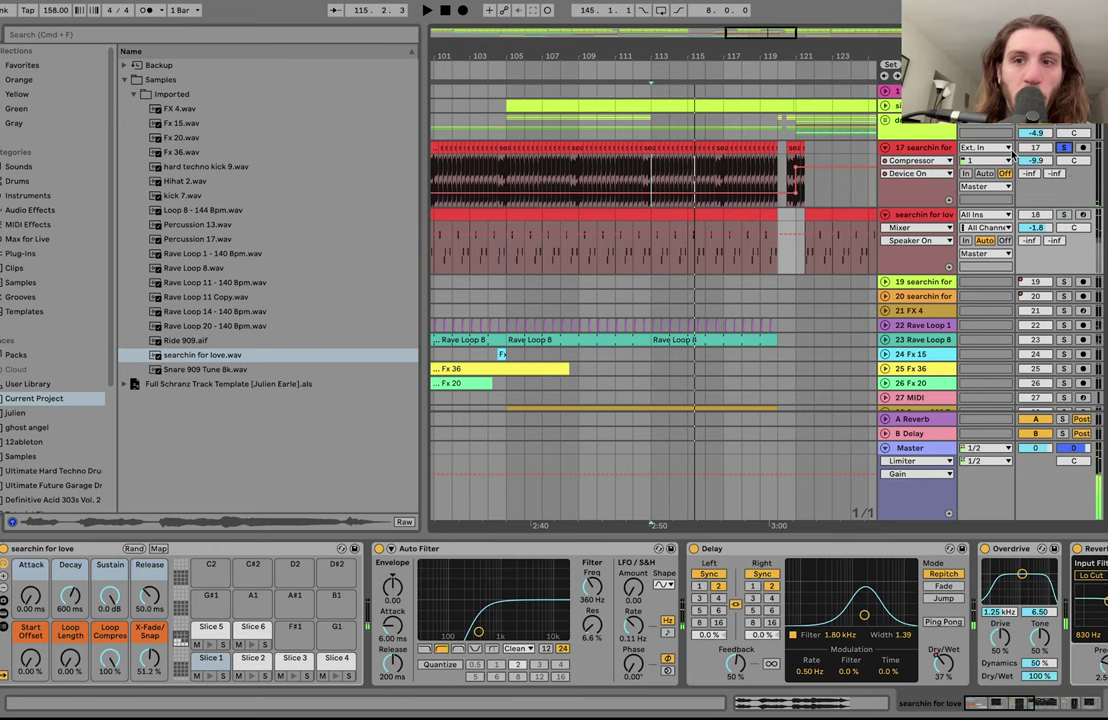
{"action": "left_click", "coordinate": [932, 148]}
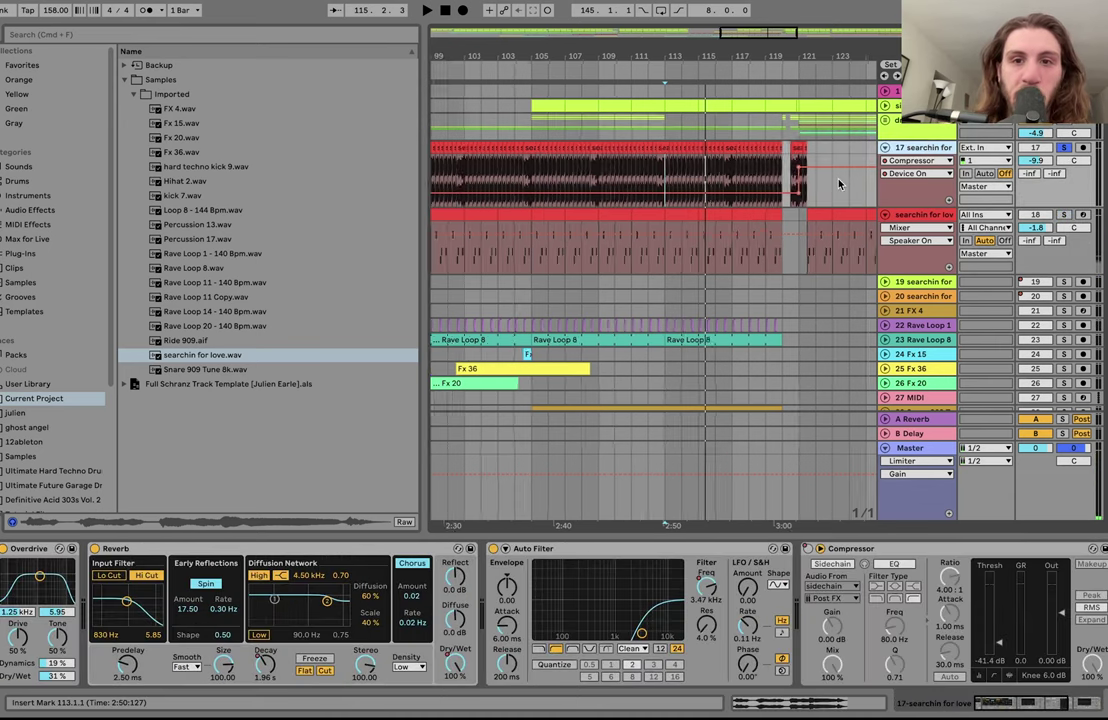
Step: Play track 17's short vocal clip near bar 121 in solo
{"action": "scroll", "coordinate": [839, 184], "scroll_direction": "down", "scroll_amount": 5}
{"action": "key", "text": "space"}
{"action": "left_click", "coordinate": [822, 178]}
{"action": "key", "text": "space"}
{"action": "key", "text": "space"}
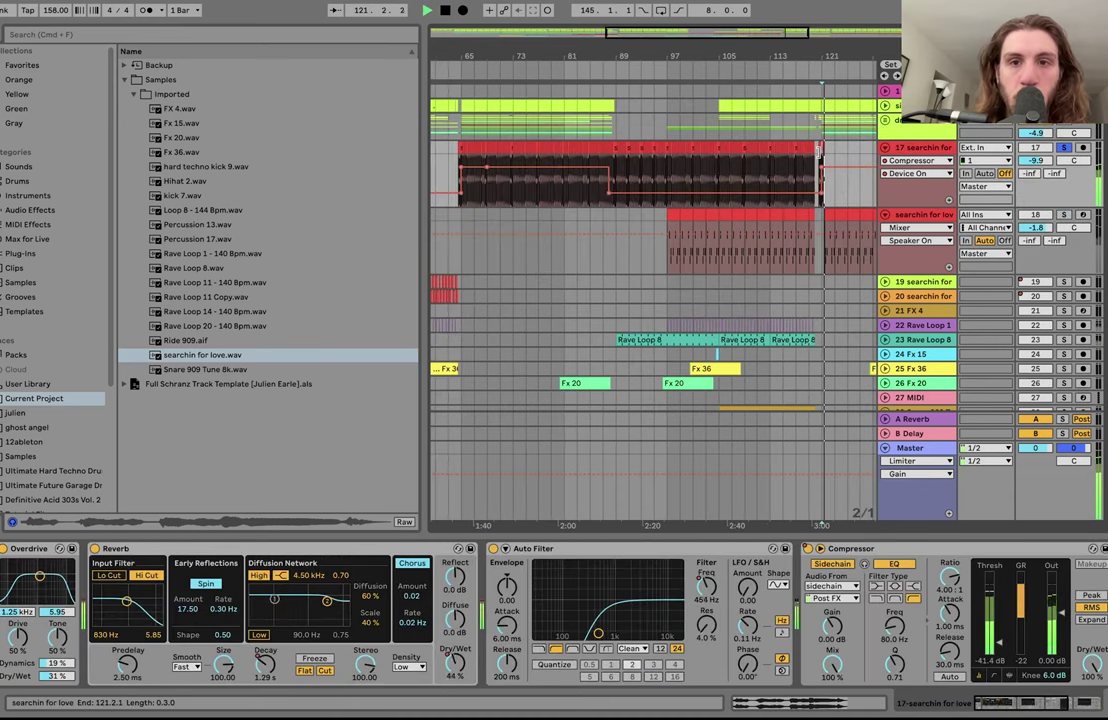
Step: Unsolo track 17 and play its short vocal clip from 120.3 into the next section of the full mix
{"action": "left_click", "coordinate": [1064, 147]}
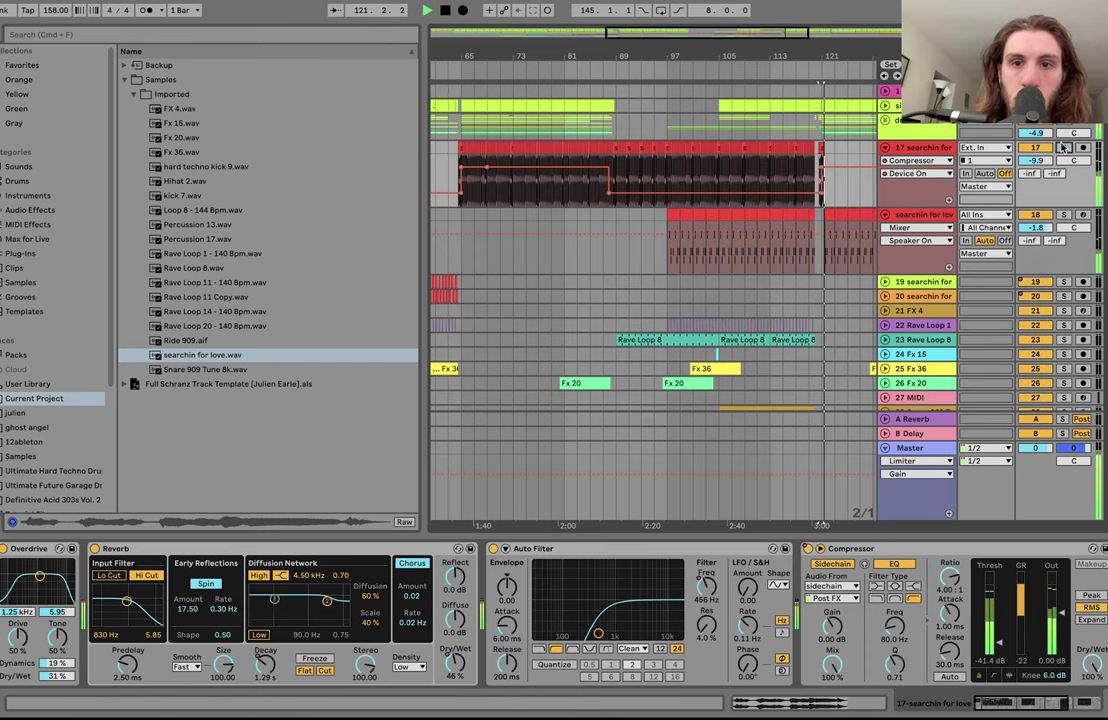
{"action": "left_click", "coordinate": [819, 165]}
{"action": "scroll", "coordinate": [852, 200], "scroll_direction": "up", "scroll_amount": 3}
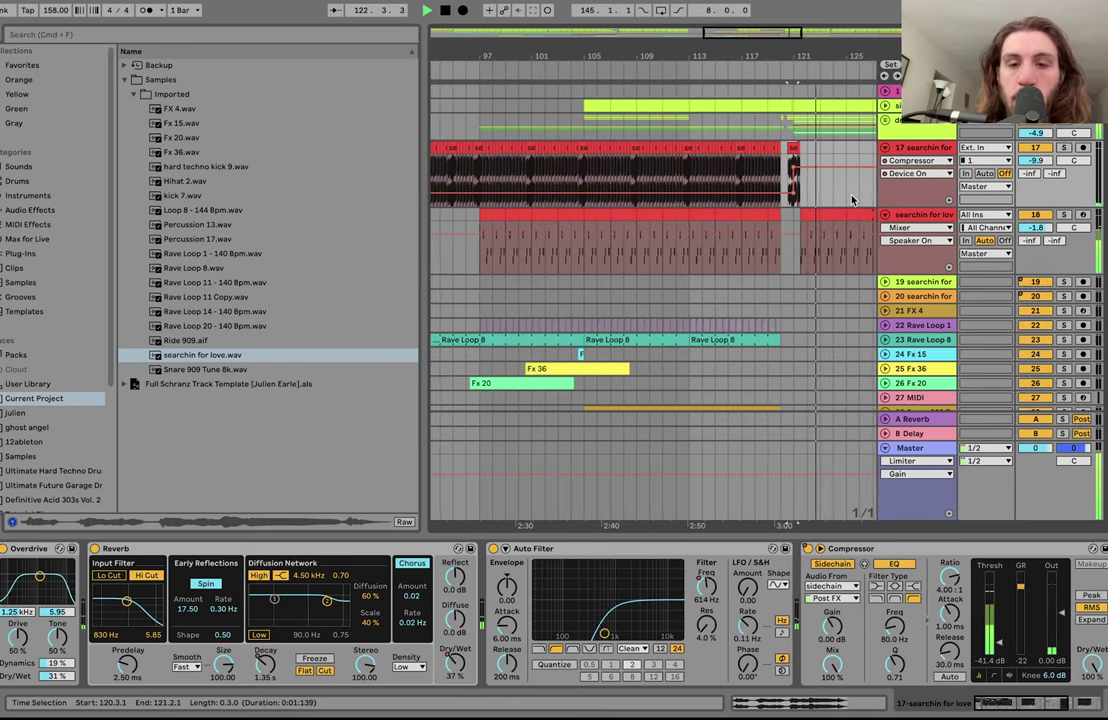
{"action": "scroll", "coordinate": [852, 200], "scroll_direction": "right", "scroll_amount": 5}
{"action": "scroll", "coordinate": [470, 201], "scroll_direction": "up", "scroll_amount": 4}
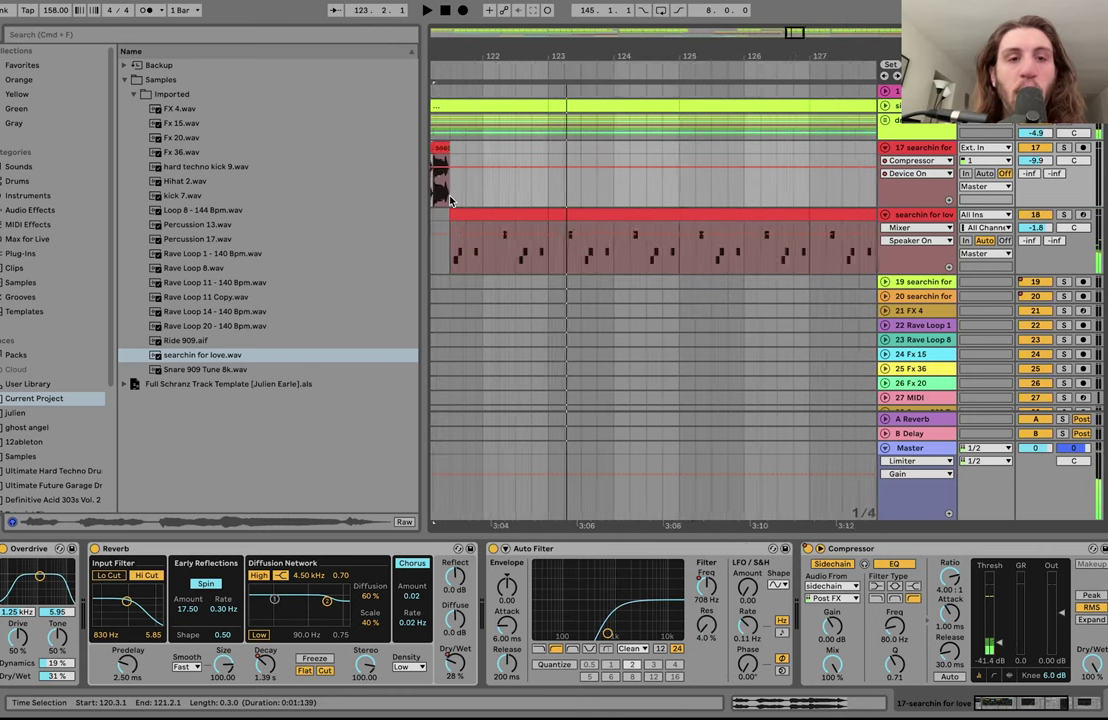
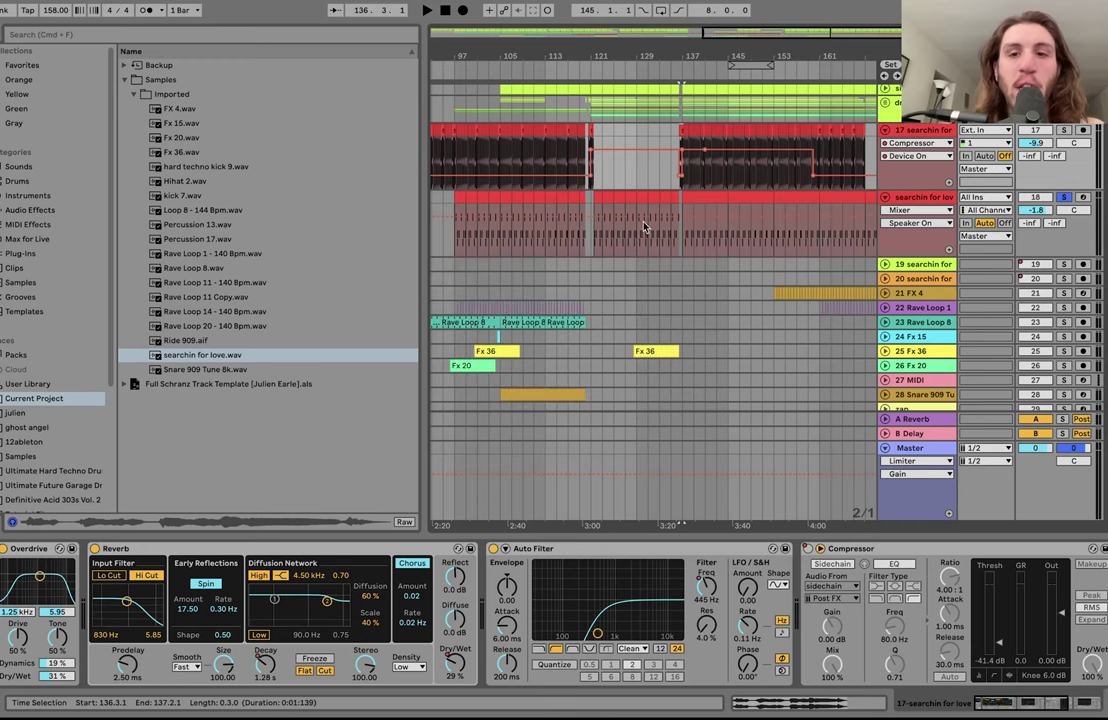
Step: Select track 18's clip at bar 127 and audition Slice 1 and Slice 2 in its drum rack
{"action": "left_click", "coordinate": [632, 196]}
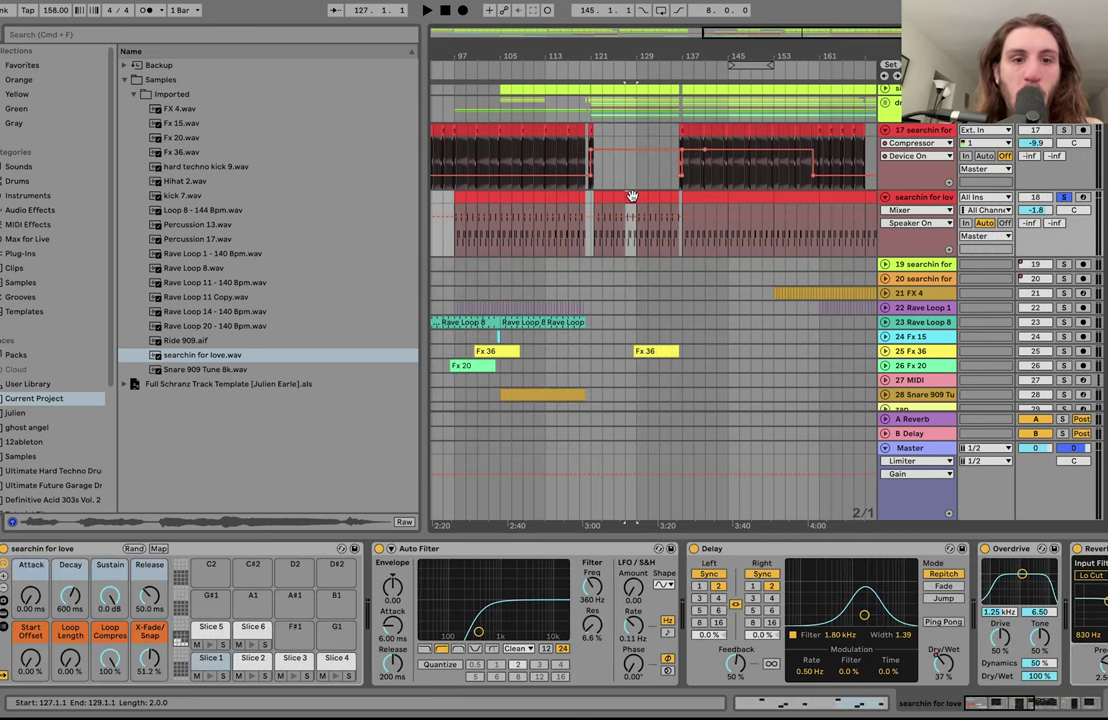
{"action": "left_click", "coordinate": [209, 677]}
{"action": "left_click", "coordinate": [251, 679]}
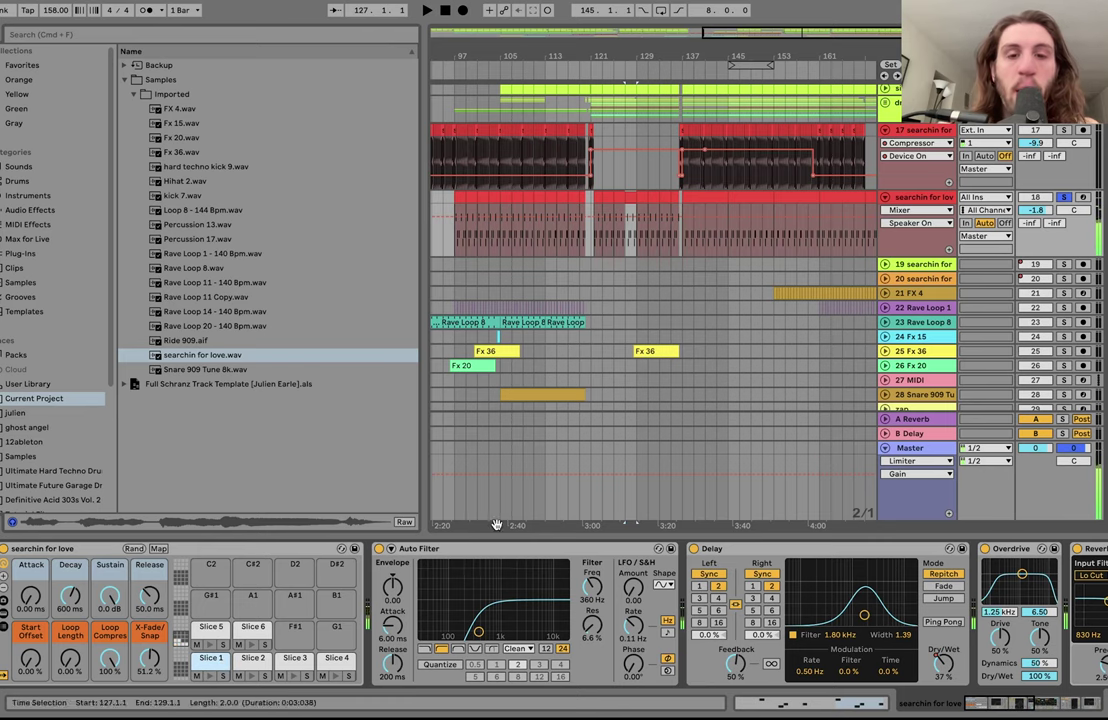
Step: Review track 18's device chain, select all its effect devices and switch them off together
{"action": "scroll", "coordinate": [446, 551], "scroll_direction": "right", "scroll_amount": 15}
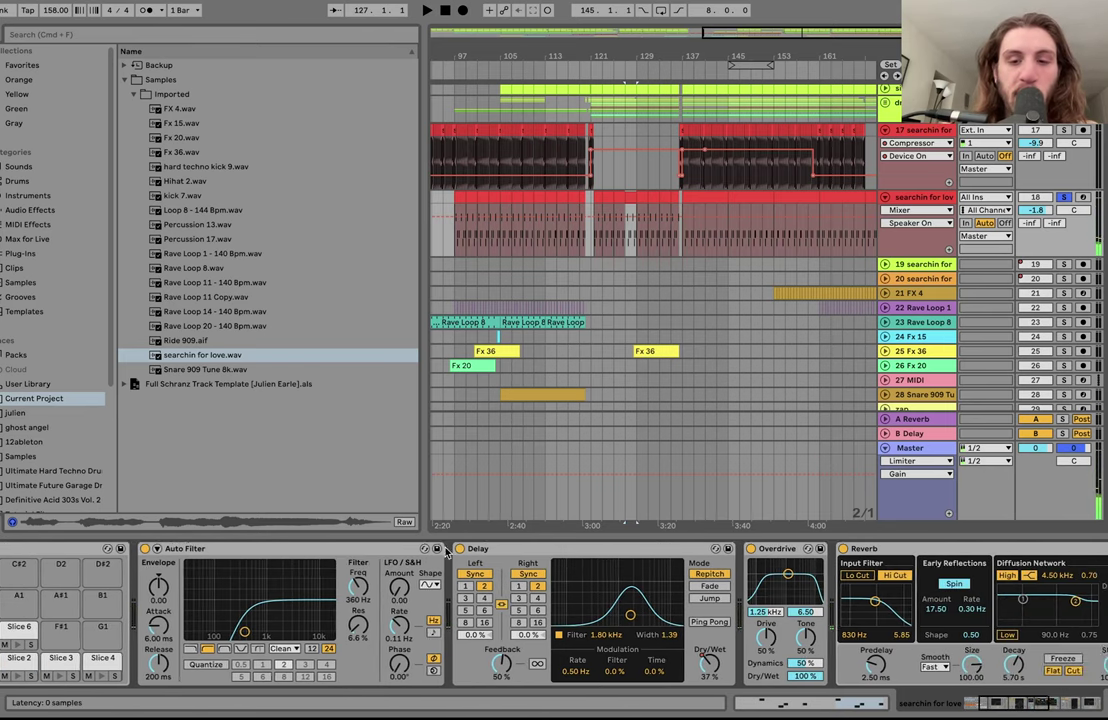
{"action": "scroll", "coordinate": [446, 551], "scroll_direction": "left", "scroll_amount": 10}
{"action": "scroll", "coordinate": [446, 551], "scroll_direction": "left", "scroll_amount": 5}
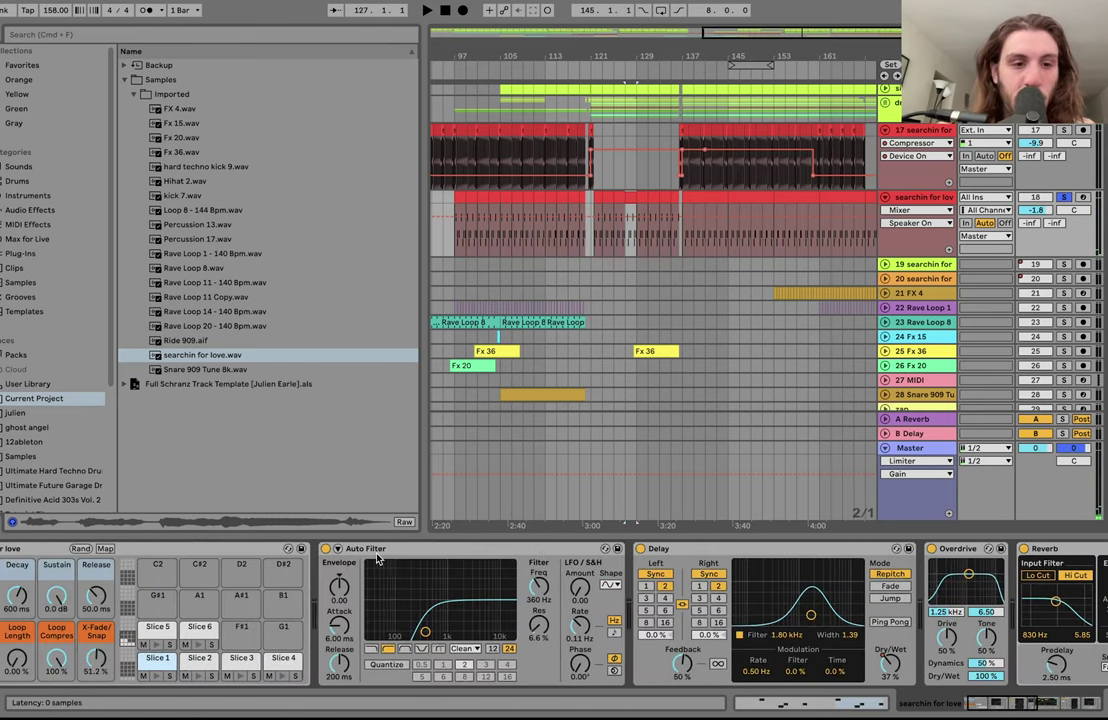
{"action": "scroll", "coordinate": [907, 545], "scroll_direction": "right", "scroll_amount": 12}
{"action": "left_click", "coordinate": [908, 547]}
{"action": "key", "text": "super+a"}
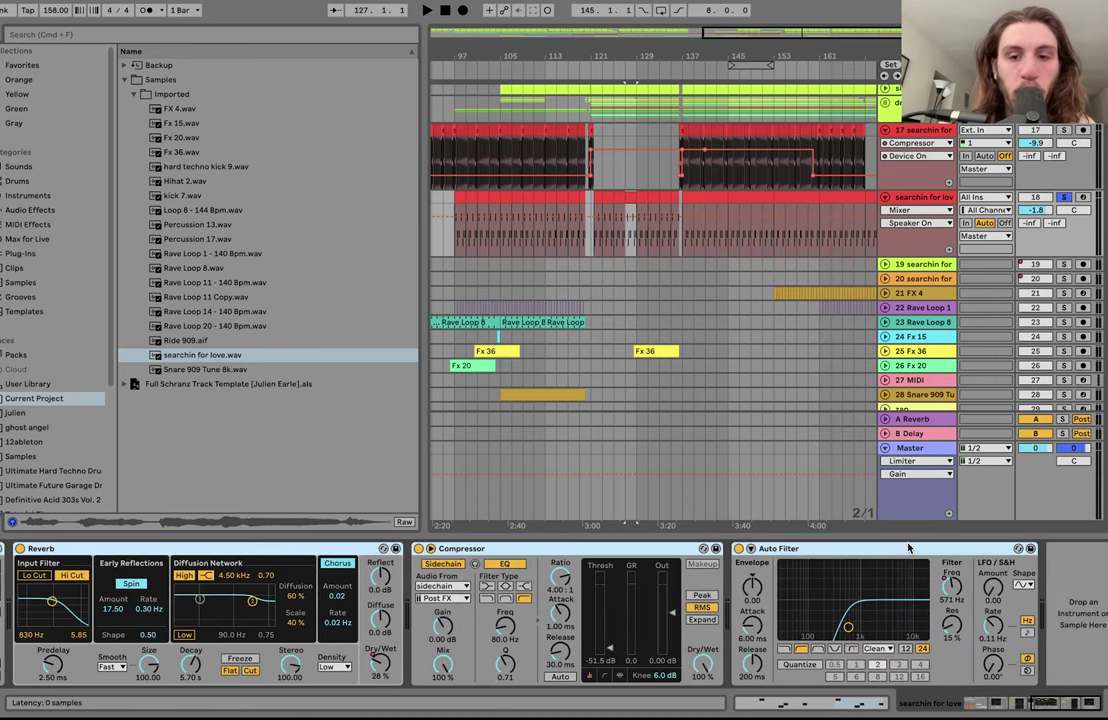
{"action": "left_click", "coordinate": [738, 549]}
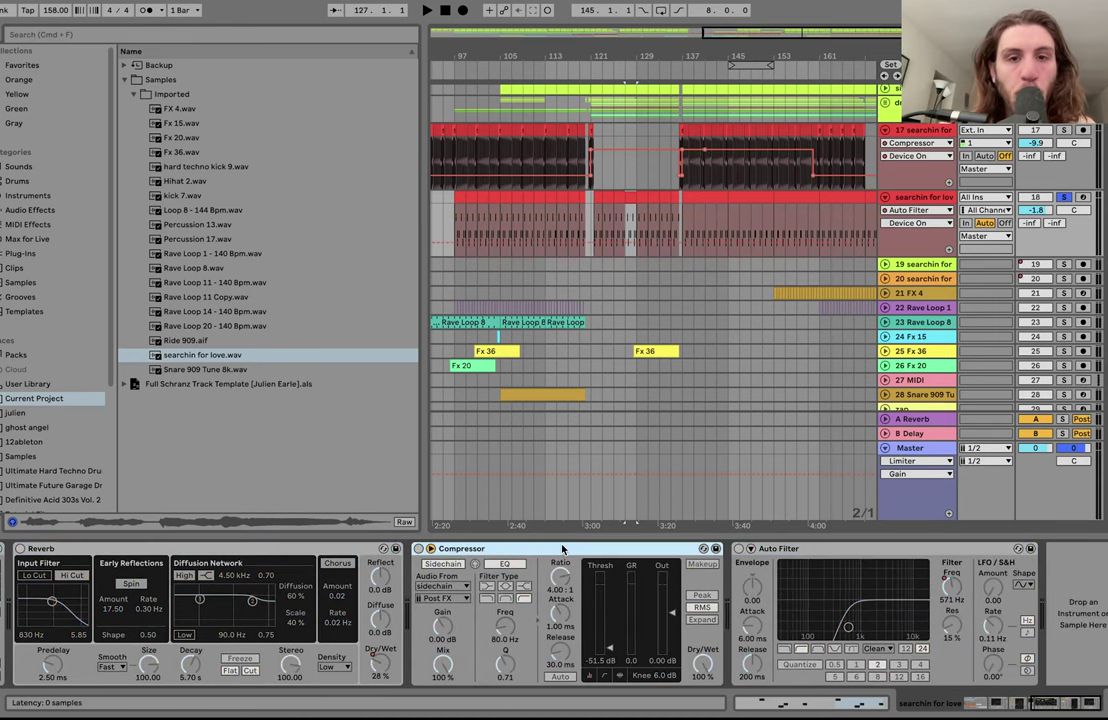
Step: Play the soloed track 18 without effects from bar 161 and again from bar 115
{"action": "left_click", "coordinate": [828, 192]}
{"action": "key", "text": "space"}
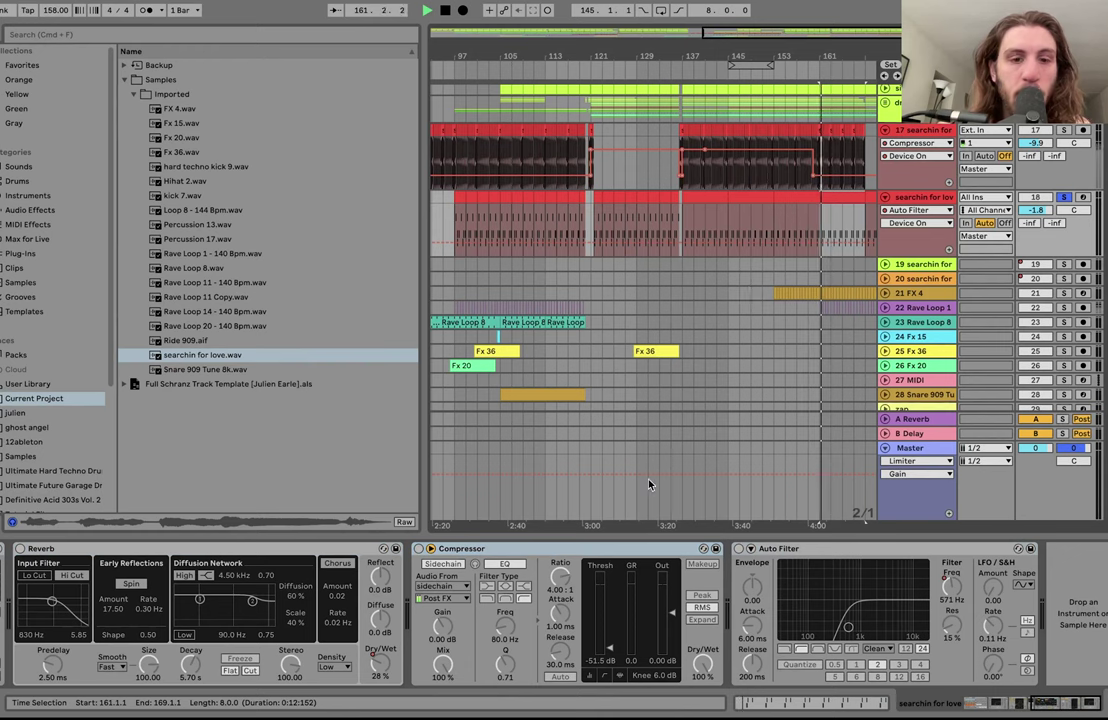
{"action": "scroll", "coordinate": [597, 567], "scroll_direction": "left", "scroll_amount": 8}
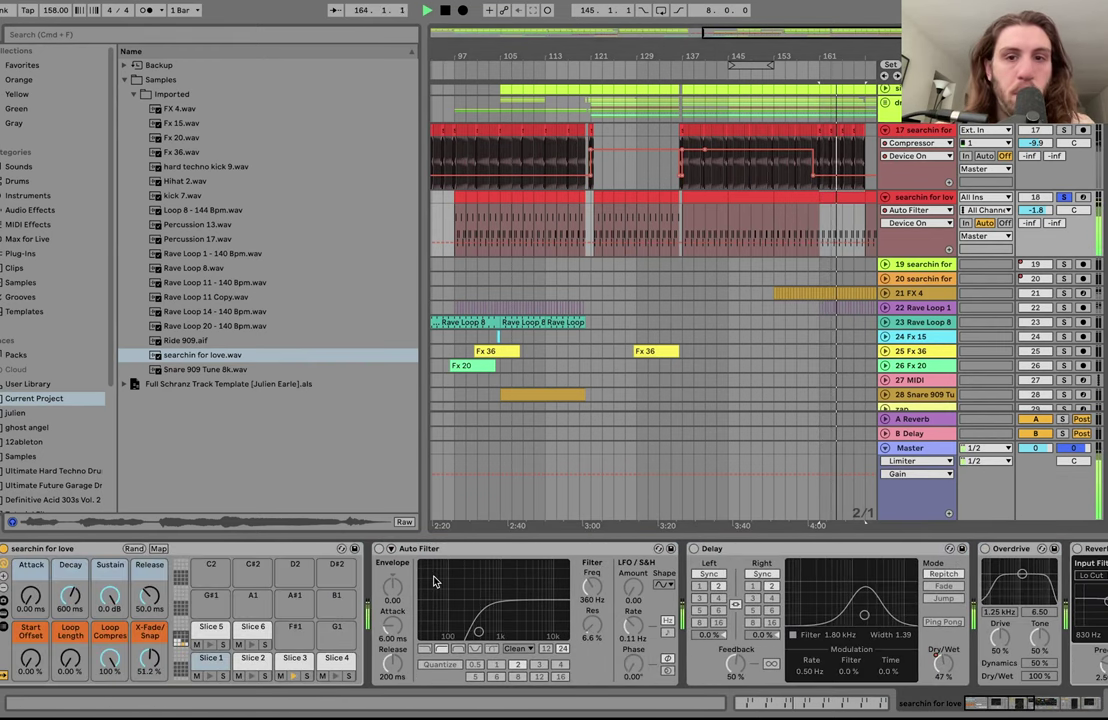
{"action": "left_click", "coordinate": [559, 194]}
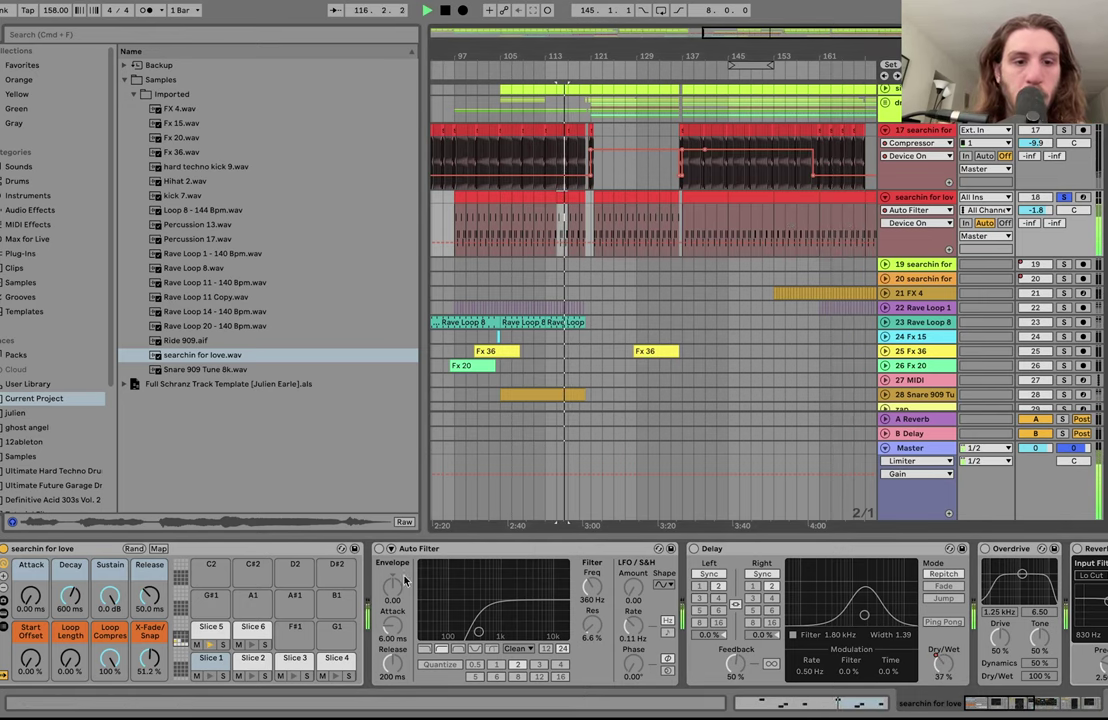
Step: Switch track 18's first Auto Filter and its Delay back on while auditioning the clip at bar 115
{"action": "left_click", "coordinate": [379, 549]}
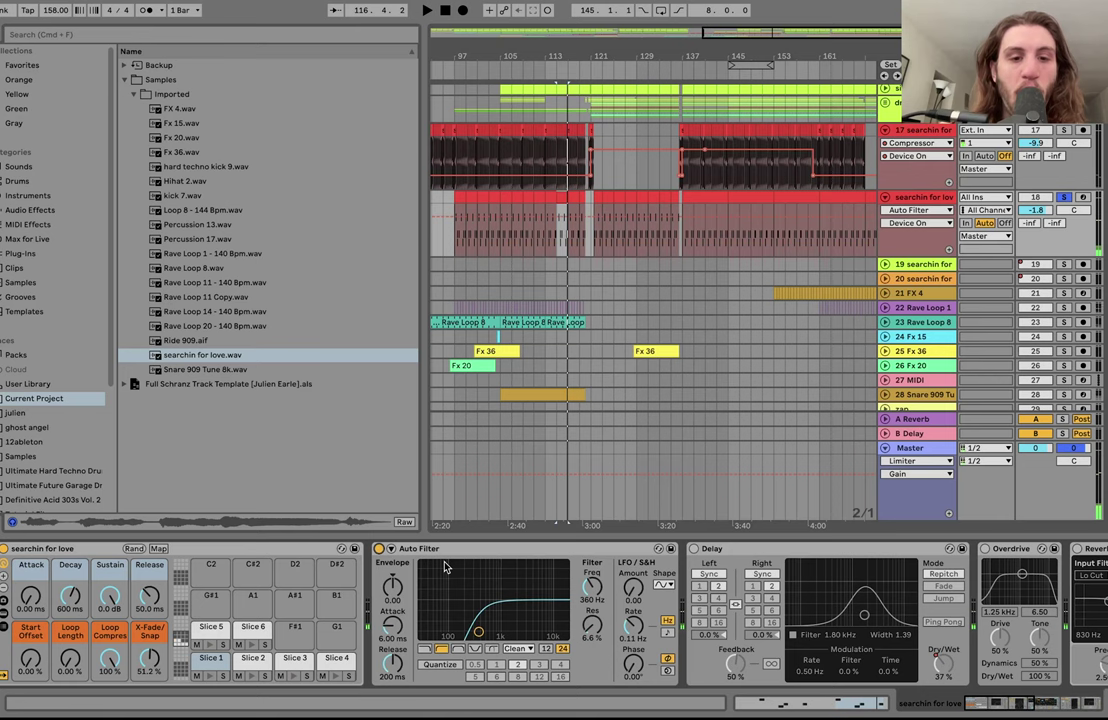
{"action": "scroll", "coordinate": [446, 567], "scroll_direction": "right", "scroll_amount": 3}
{"action": "left_click", "coordinate": [526, 549]}
{"action": "scroll", "coordinate": [525, 556], "scroll_direction": "right", "scroll_amount": 3}
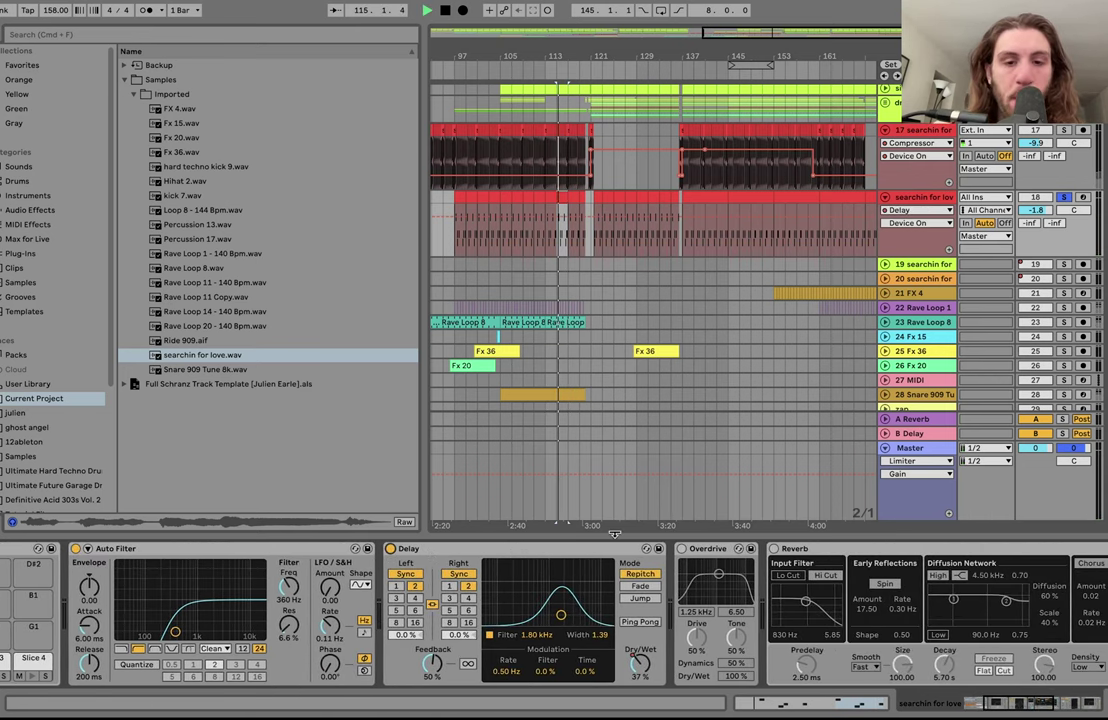
Step: Switch track 18's Overdrive and Reverb back on while auditioning the same vocal clip
{"action": "left_click", "coordinate": [682, 549]}
{"action": "scroll", "coordinate": [678, 556], "scroll_direction": "right", "scroll_amount": 3}
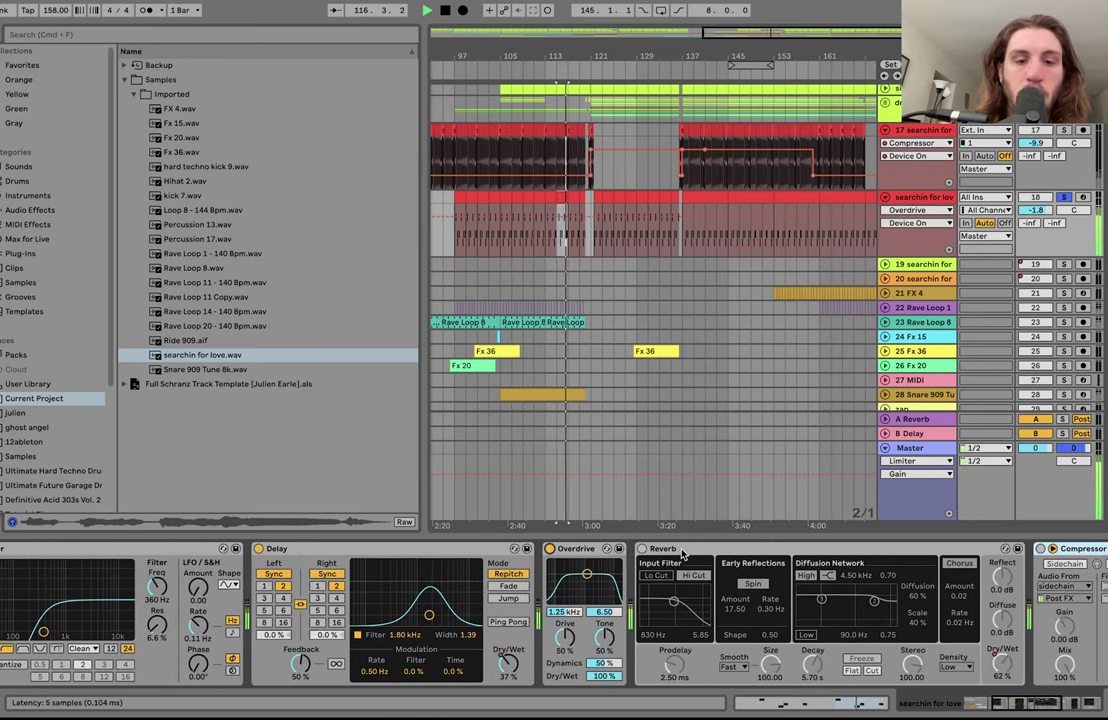
{"action": "scroll", "coordinate": [543, 655], "scroll_direction": "right", "scroll_amount": 4}
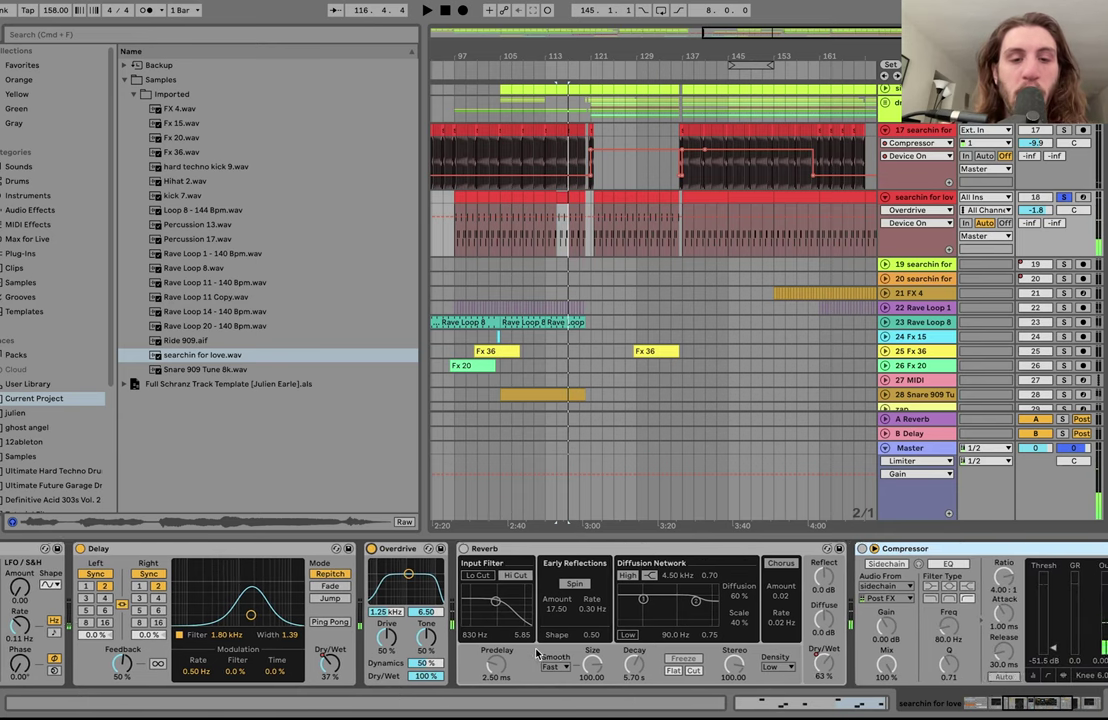
{"action": "left_click", "coordinate": [443, 549]}
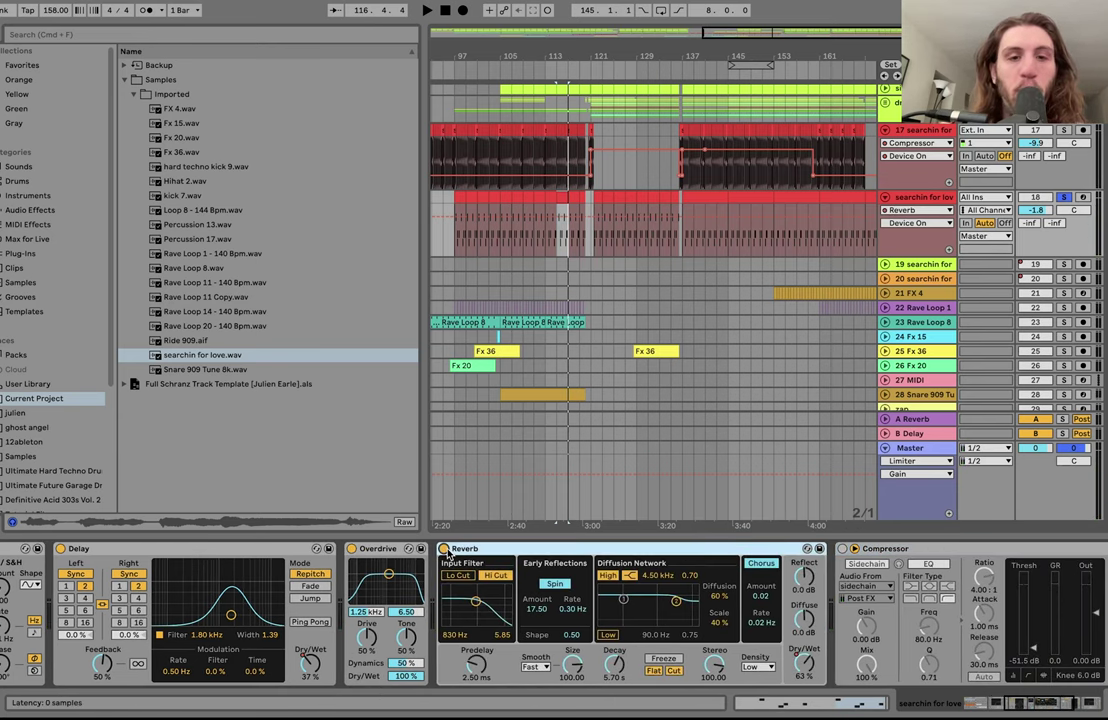
Step: Show the Reverb's Dry/Wet automation on track 18 and audition the clips from bar 97 and bar 117
{"action": "left_click", "coordinate": [803, 663]}
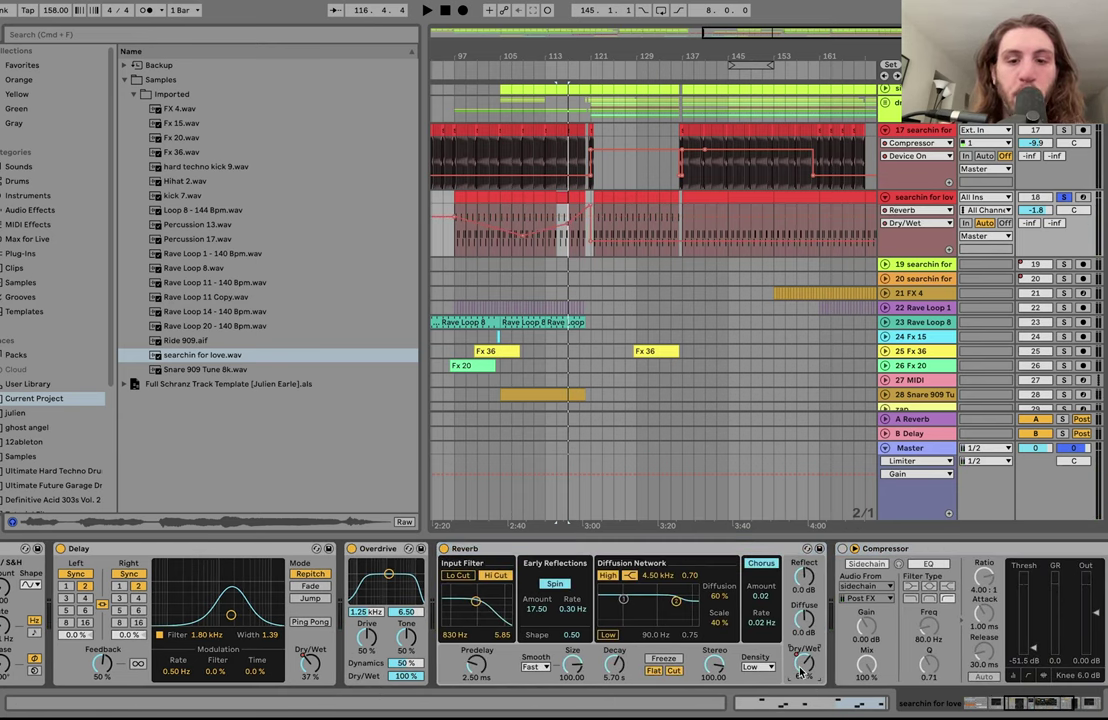
{"action": "key", "text": "minus"}
{"action": "key", "text": "minus"}
{"action": "left_click", "coordinate": [606, 240]}
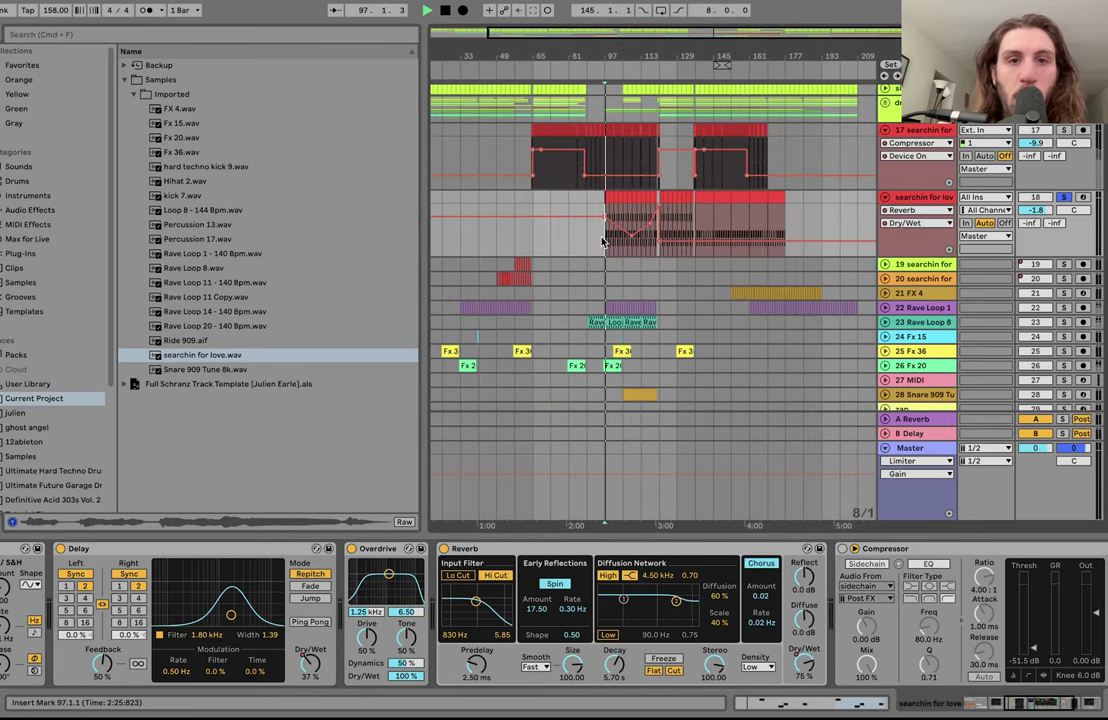
{"action": "key", "text": "space"}
{"action": "scroll", "coordinate": [630, 219], "scroll_direction": "up", "scroll_amount": 5}
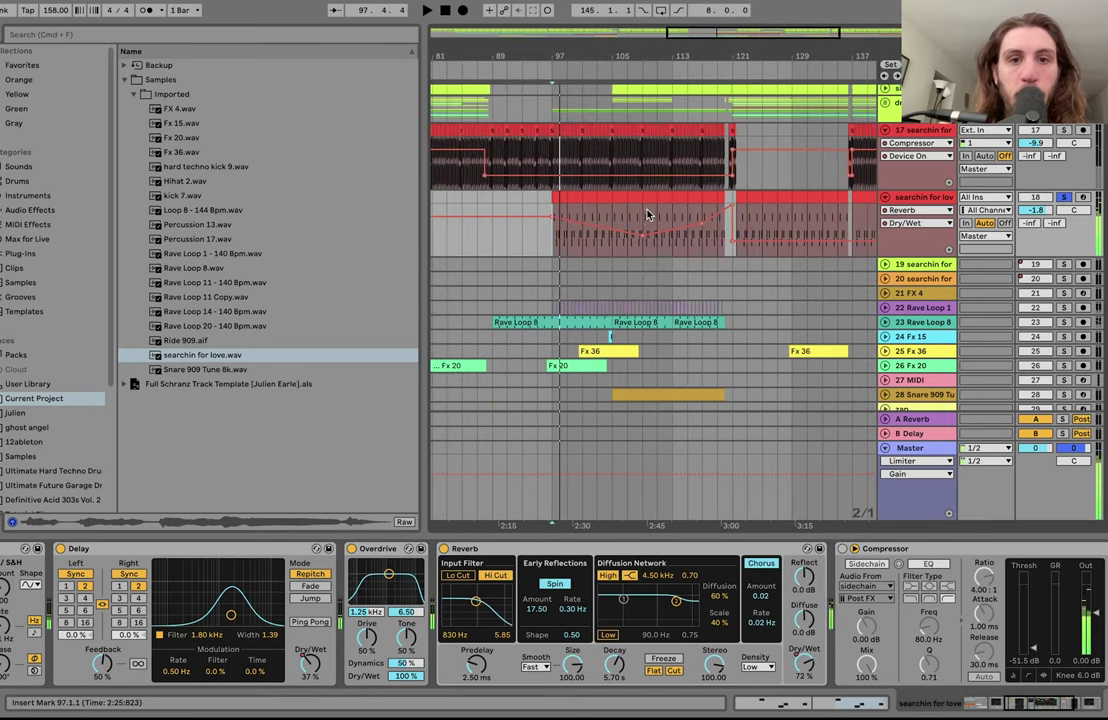
{"action": "left_click", "coordinate": [647, 212]}
{"action": "key", "text": "space"}
{"action": "key", "text": "space"}
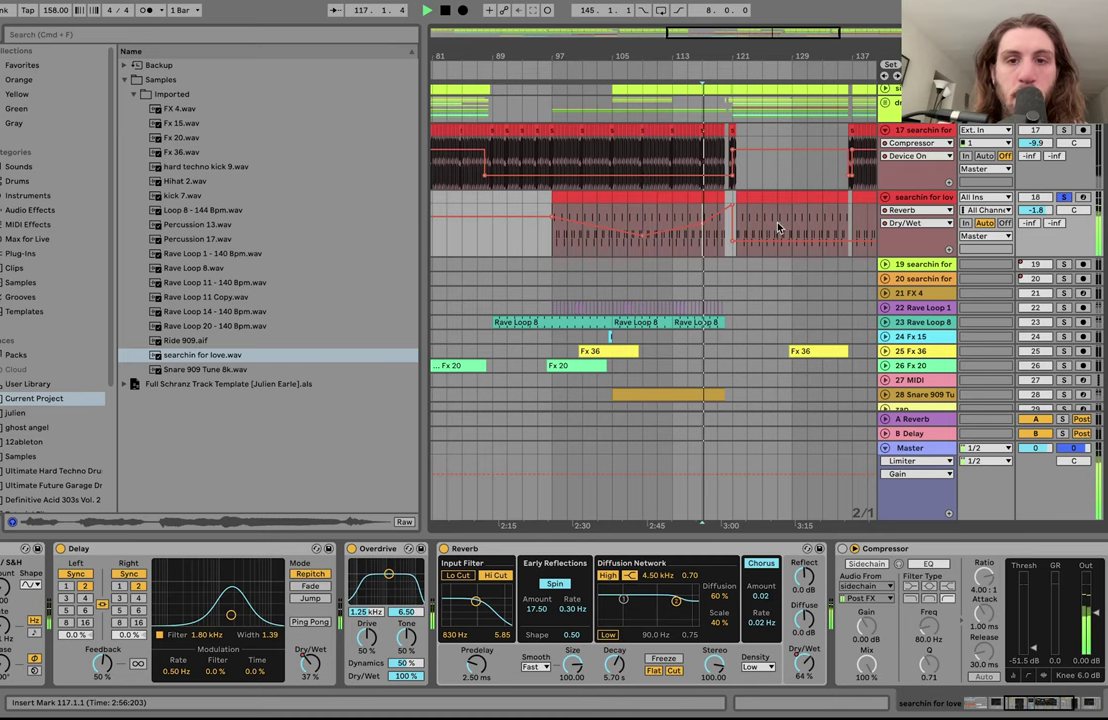
{"action": "key", "text": "minus"}
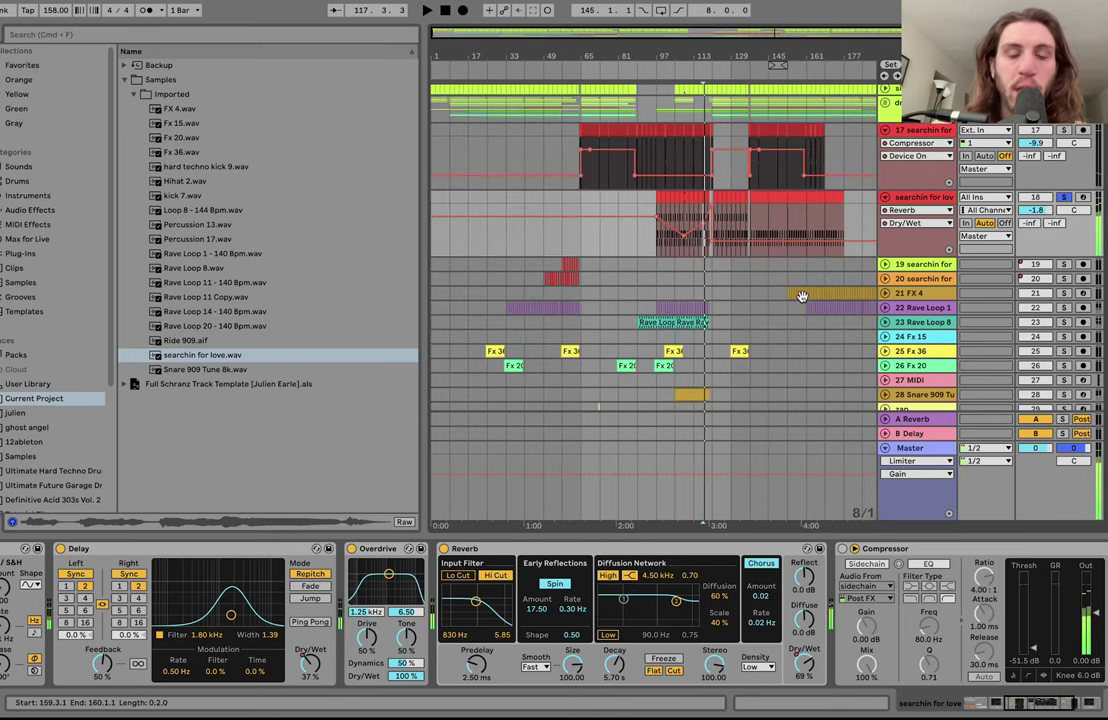
Step: Switch track 18's Compressor back on and audition the vocal from bar 137
{"action": "left_click", "coordinate": [752, 222]}
{"action": "scroll", "coordinate": [743, 488], "scroll_direction": "up", "scroll_amount": 1}
{"action": "scroll", "coordinate": [743, 488], "scroll_direction": "right", "scroll_amount": 1}
{"action": "scroll", "coordinate": [542, 567], "scroll_direction": "right", "scroll_amount": 8}
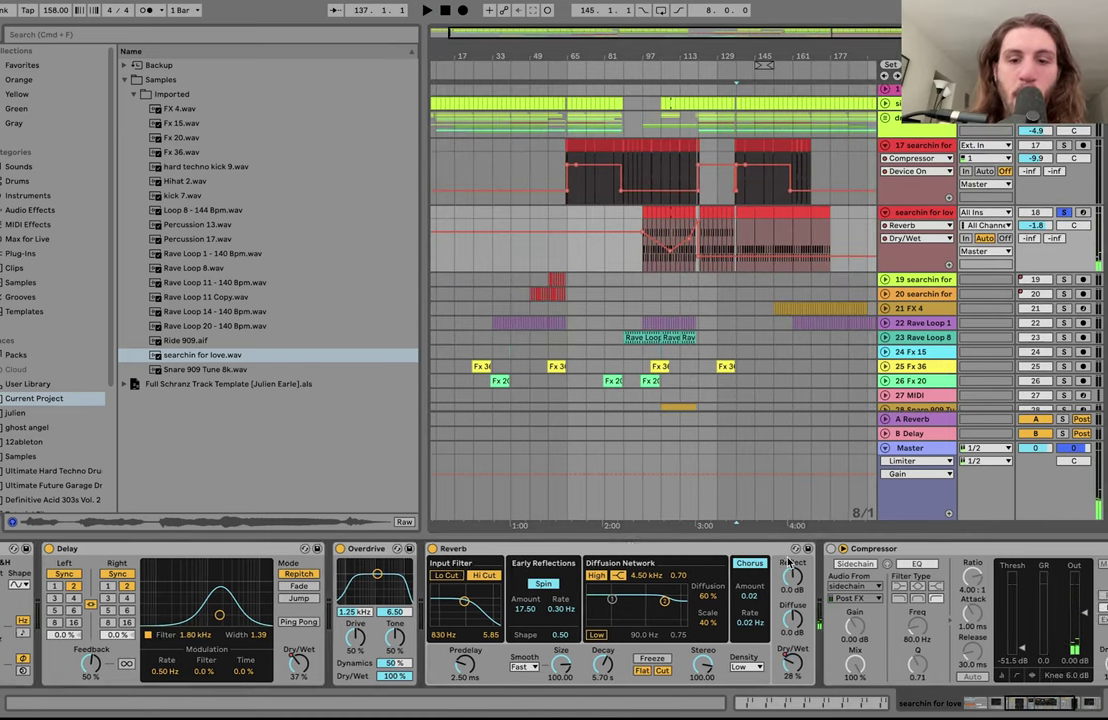
{"action": "left_click", "coordinate": [431, 548]}
{"action": "key", "text": "space"}
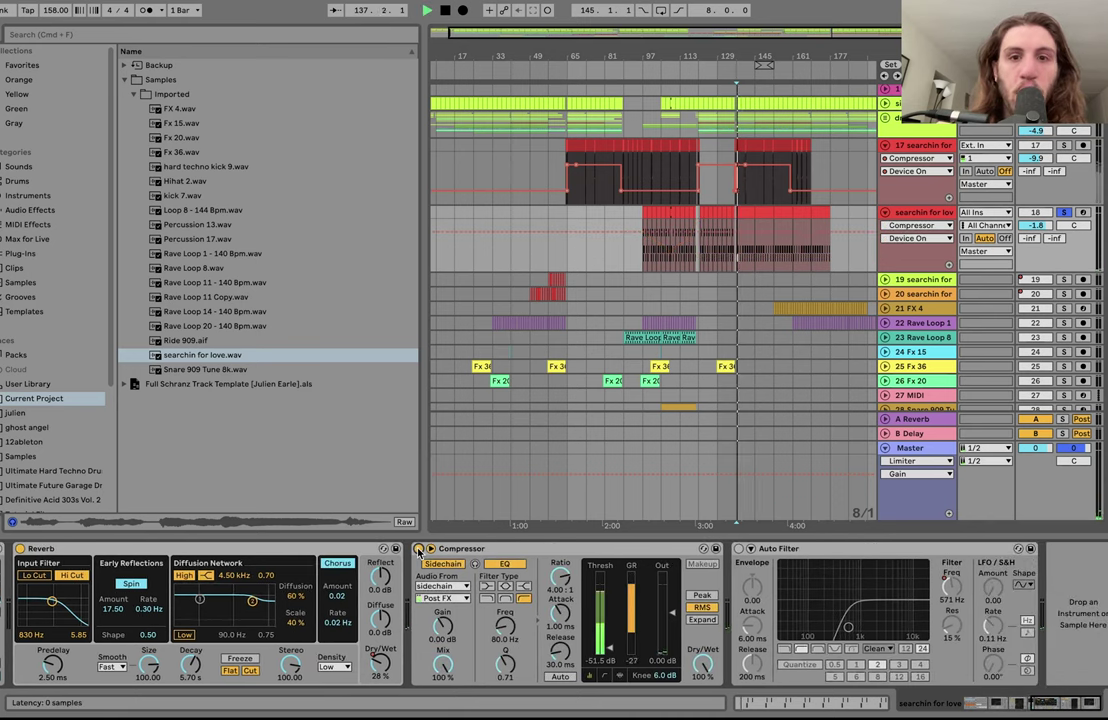
{"action": "key", "text": "space"}
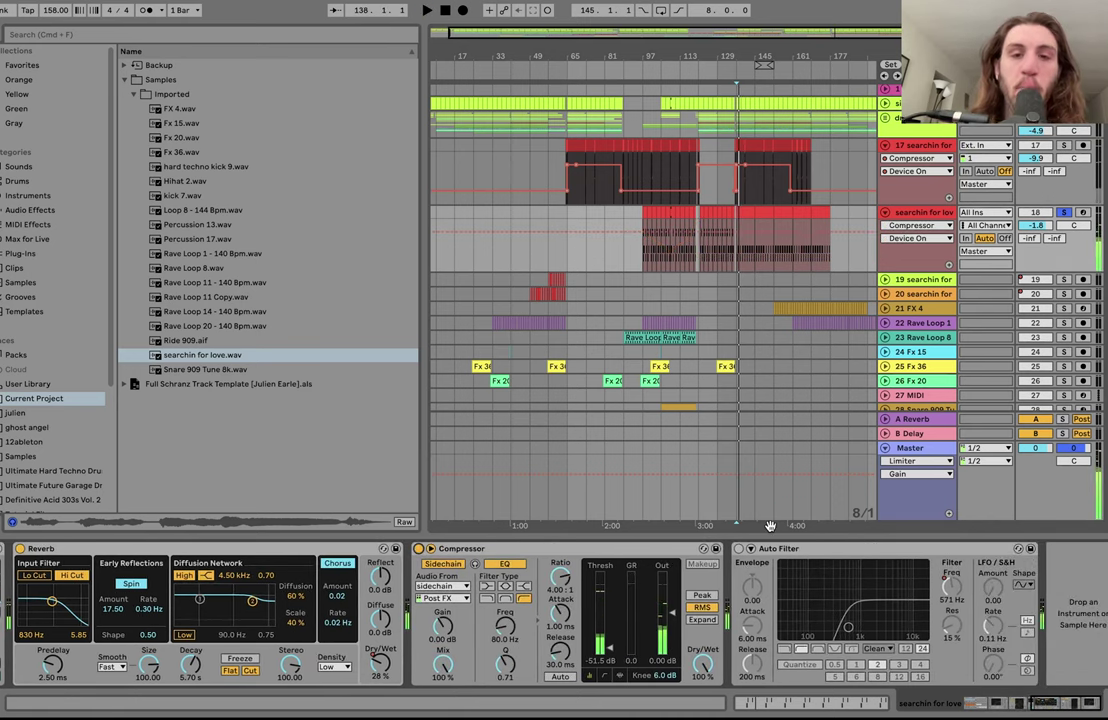
Step: Switch track 18's last Auto Filter back on while playing from bar 129
{"action": "scroll", "coordinate": [707, 262], "scroll_direction": "up", "scroll_amount": 4}
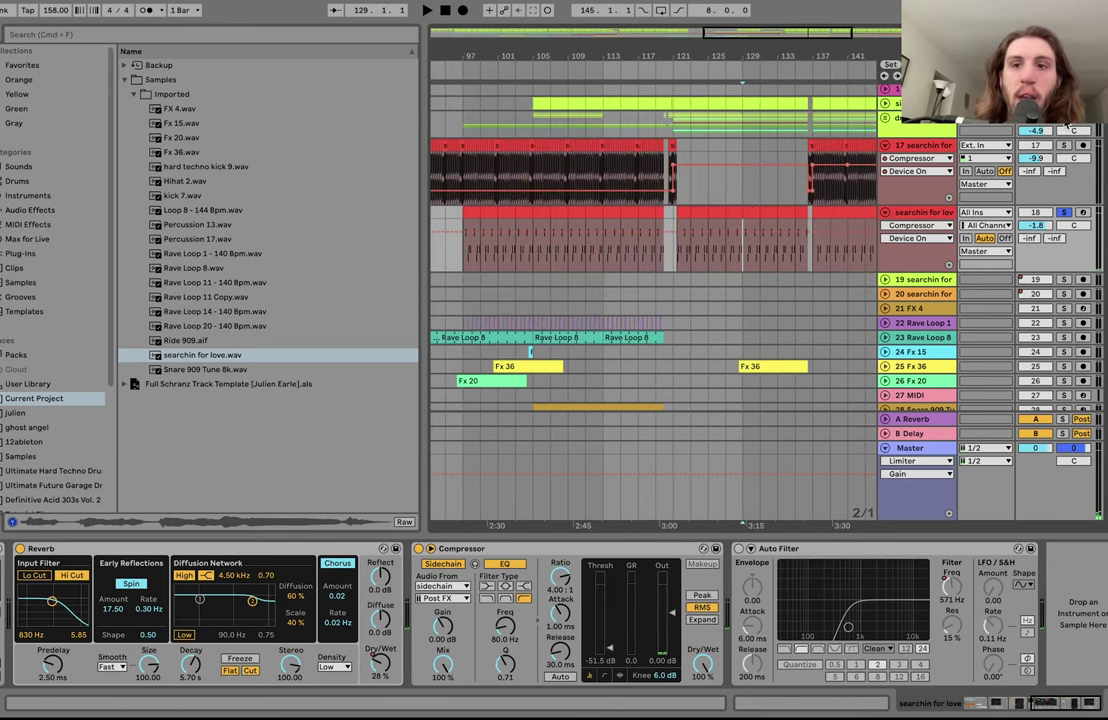
{"action": "key", "text": "space"}
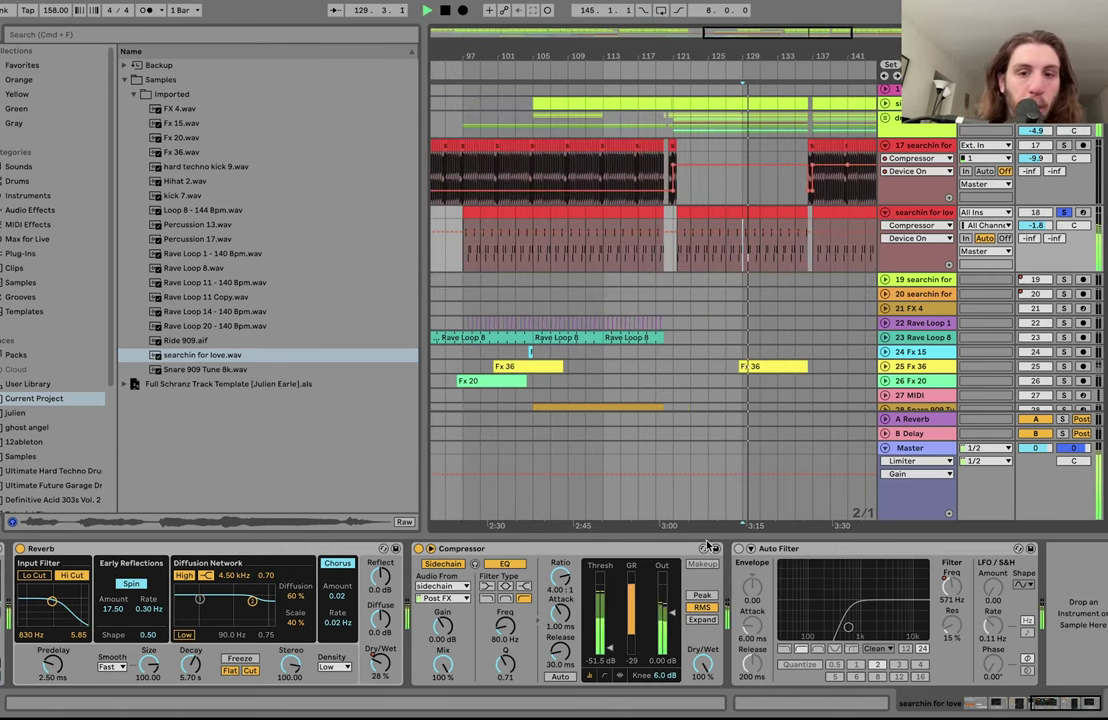
{"action": "left_click", "coordinate": [738, 549]}
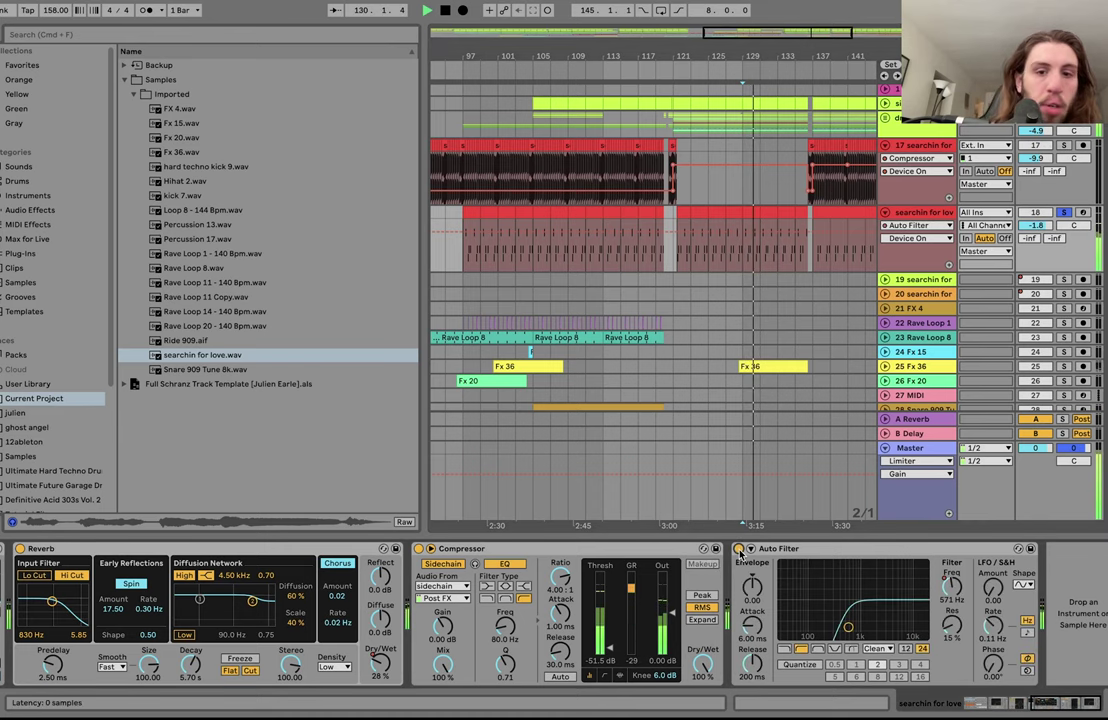
Step: Show the last Auto Filter's Frequency automation on track 18 and audition it from bar 97
{"action": "left_click", "coordinate": [951, 587]}
{"action": "key", "text": "space"}
{"action": "scroll", "coordinate": [728, 233], "scroll_direction": "down", "scroll_amount": 1}
{"action": "scroll", "coordinate": [728, 233], "scroll_direction": "down", "scroll_amount": 4}
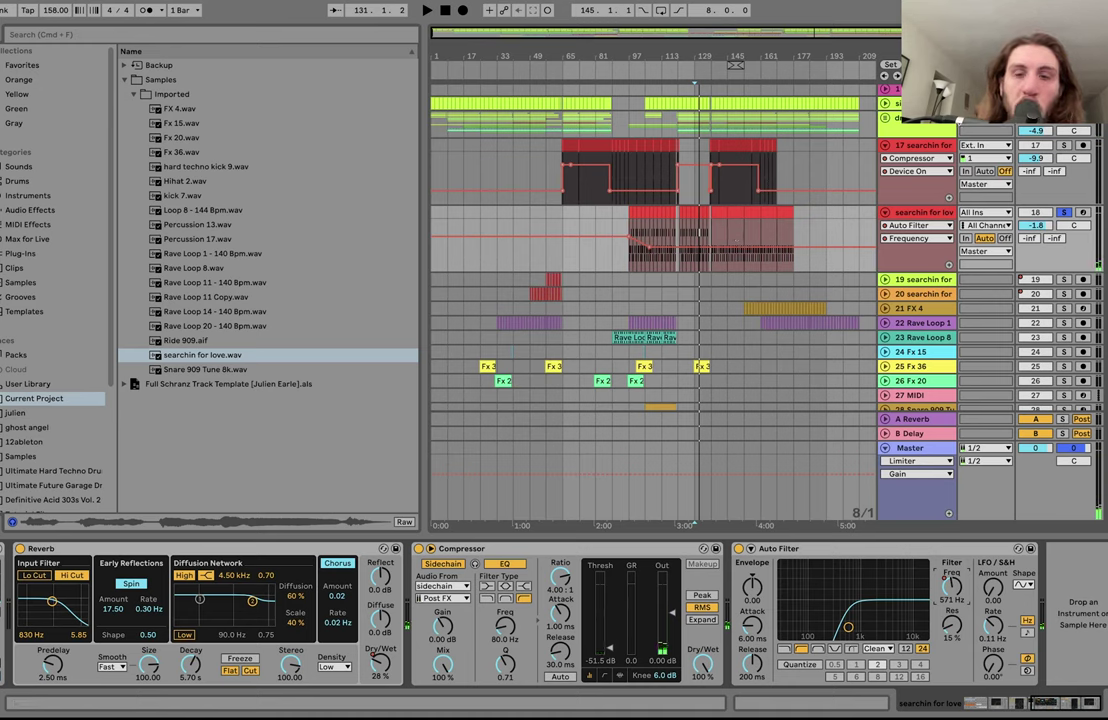
{"action": "left_click", "coordinate": [629, 263]}
{"action": "key", "text": "space"}
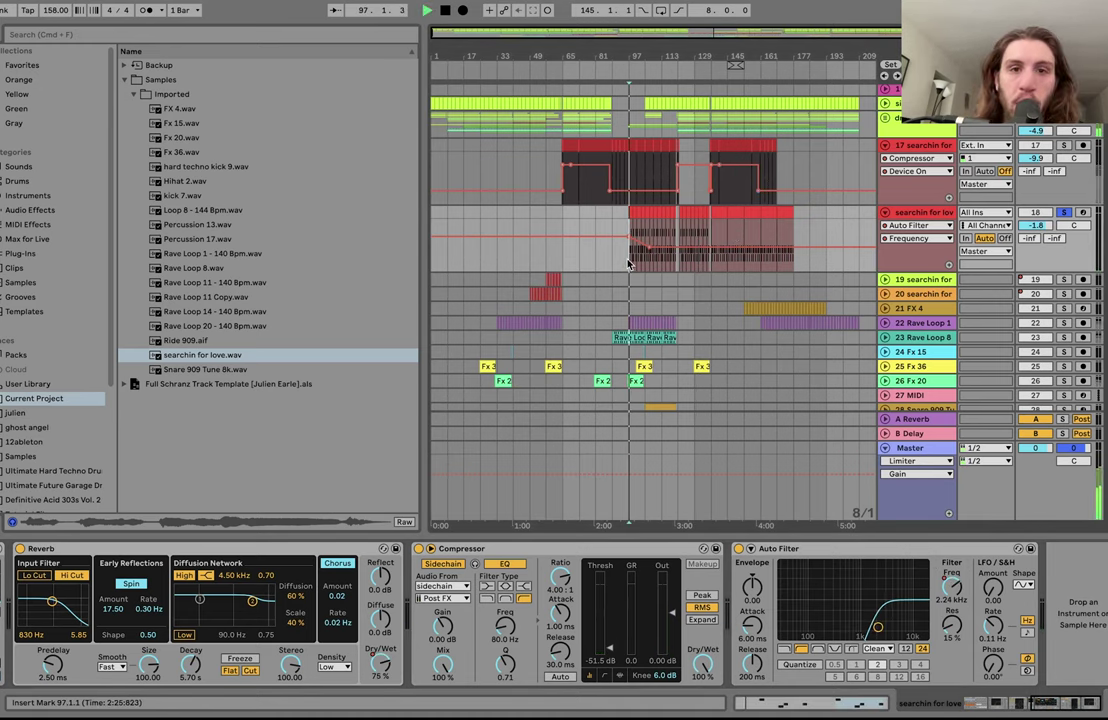
Step: Stop playback, solo tracks 19 and 20 together and play them from bar 57
{"action": "left_click", "coordinate": [943, 280]}
{"action": "left_click", "coordinate": [933, 294], "text": "shift"}
{"action": "key", "text": "space"}
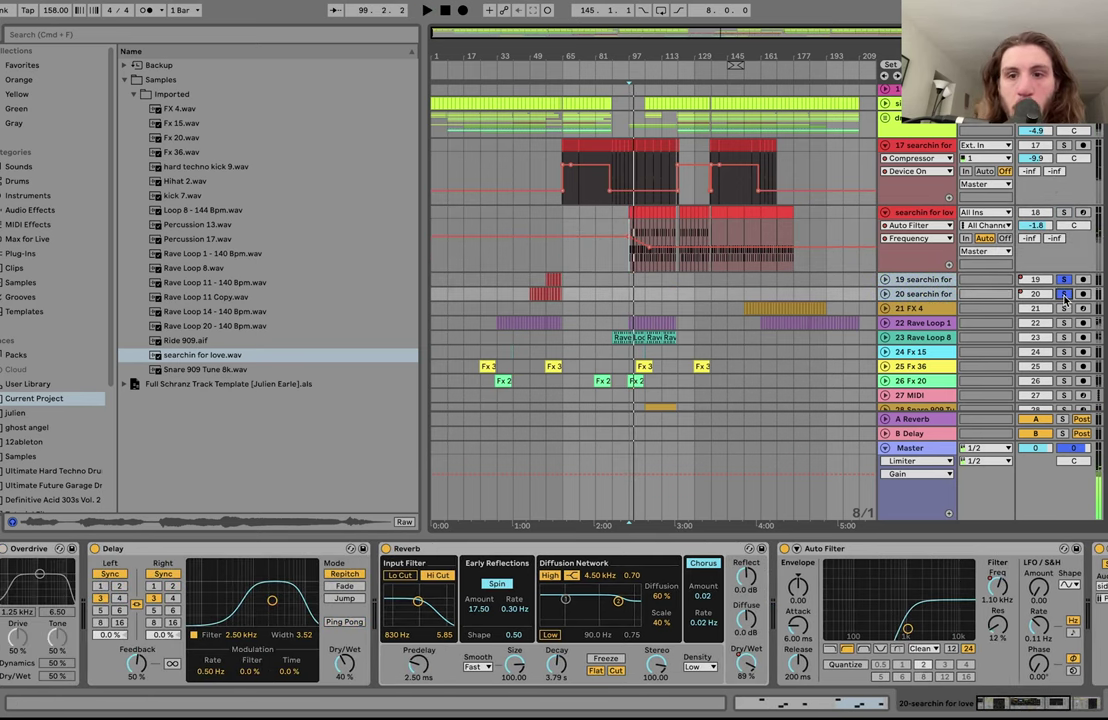
{"action": "scroll", "coordinate": [545, 289], "scroll_direction": "up", "scroll_amount": 5}
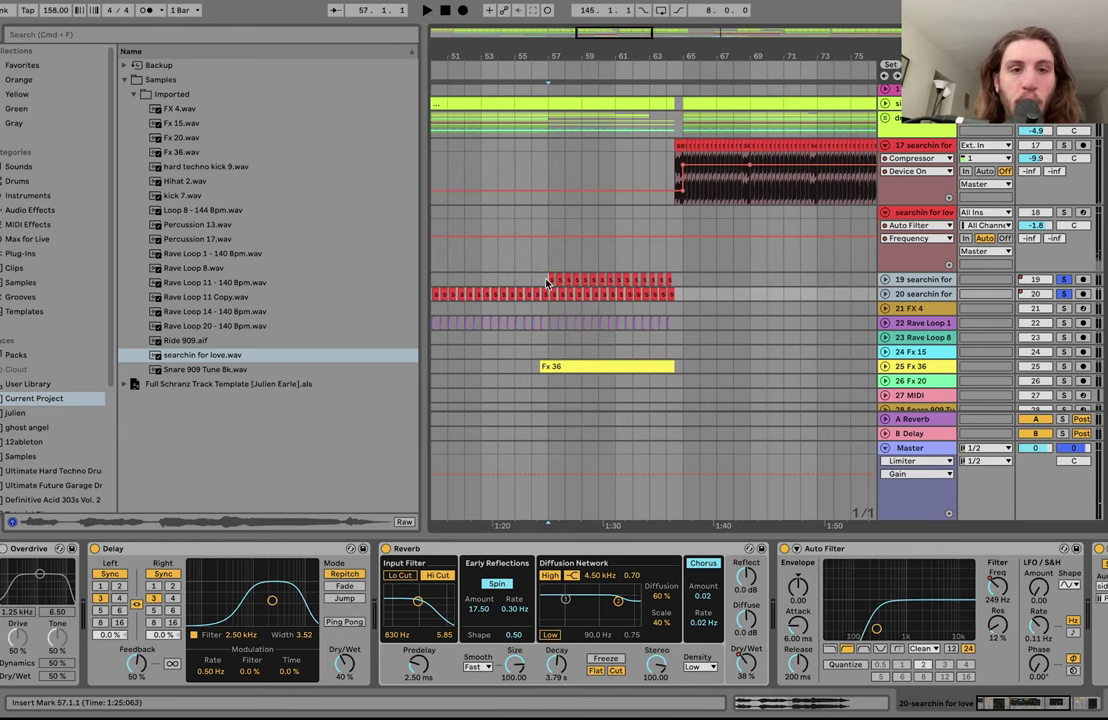
{"action": "left_click", "coordinate": [548, 257]}
{"action": "key", "text": "space"}
{"action": "left_click", "coordinate": [937, 293], "text": "shift"}
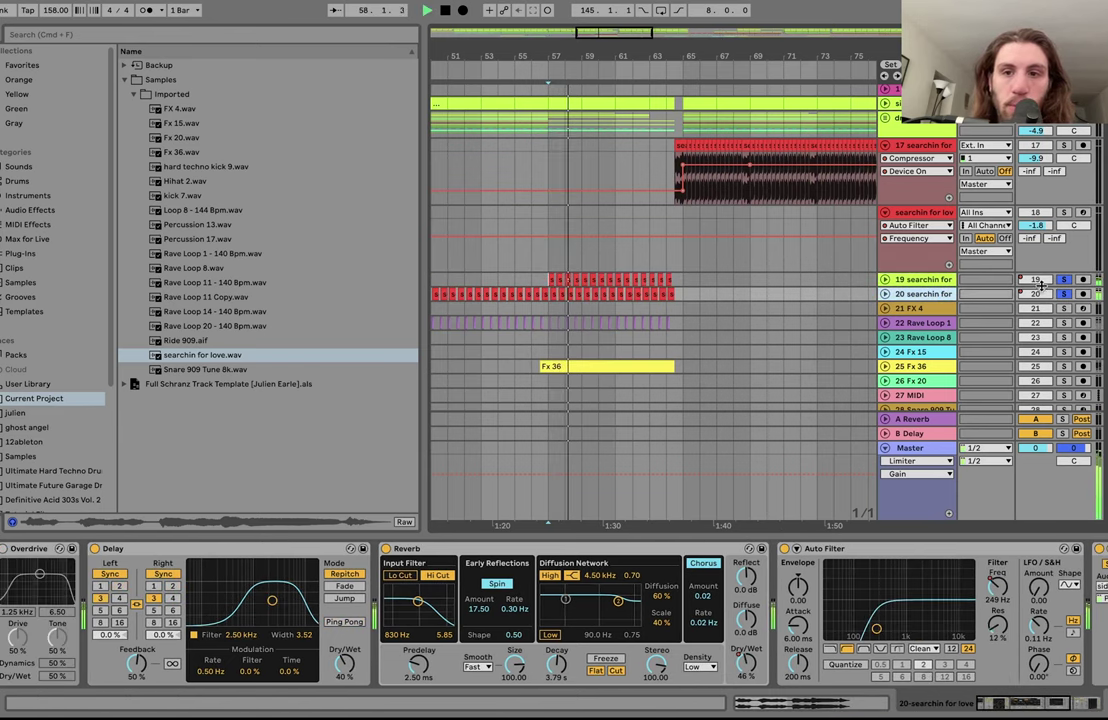
Step: Unsolo tracks 19 and 20 and keep listening to them within the full arrangement
{"action": "left_click", "coordinate": [1064, 293]}
{"action": "scroll", "coordinate": [754, 321], "scroll_direction": "down", "scroll_amount": 3}
{"action": "scroll", "coordinate": [754, 321], "scroll_direction": "up", "scroll_amount": 2}
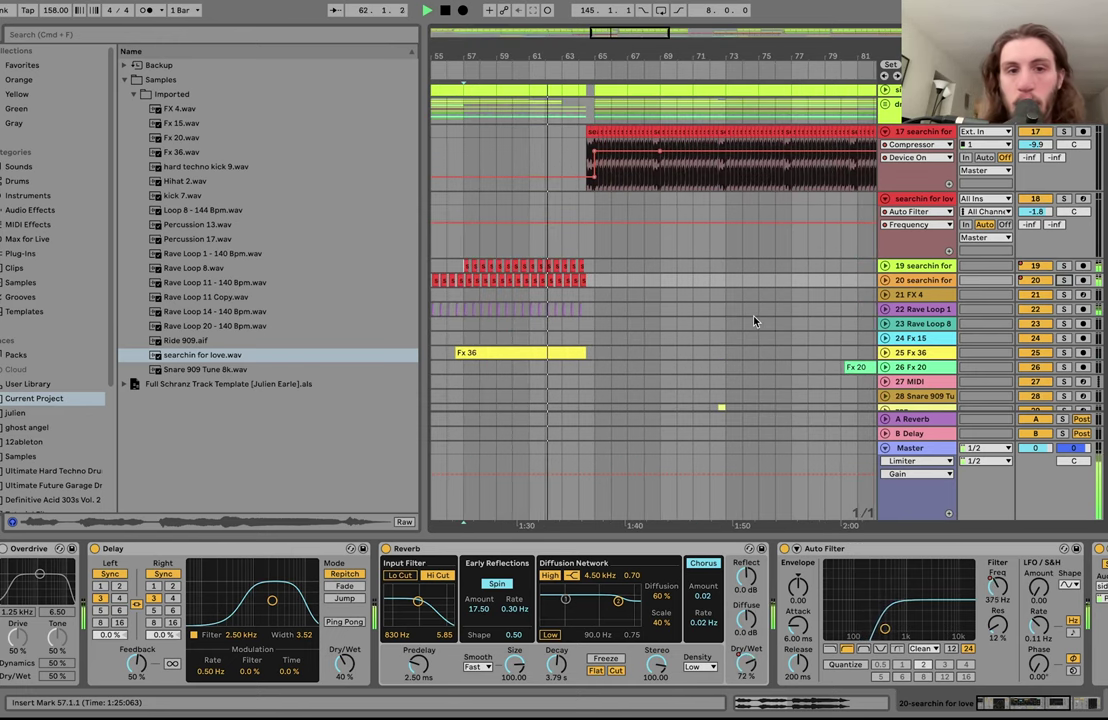
{"action": "scroll", "coordinate": [754, 321], "scroll_direction": "up", "scroll_amount": 3}
{"action": "scroll", "coordinate": [754, 321], "scroll_direction": "down", "scroll_amount": 4}
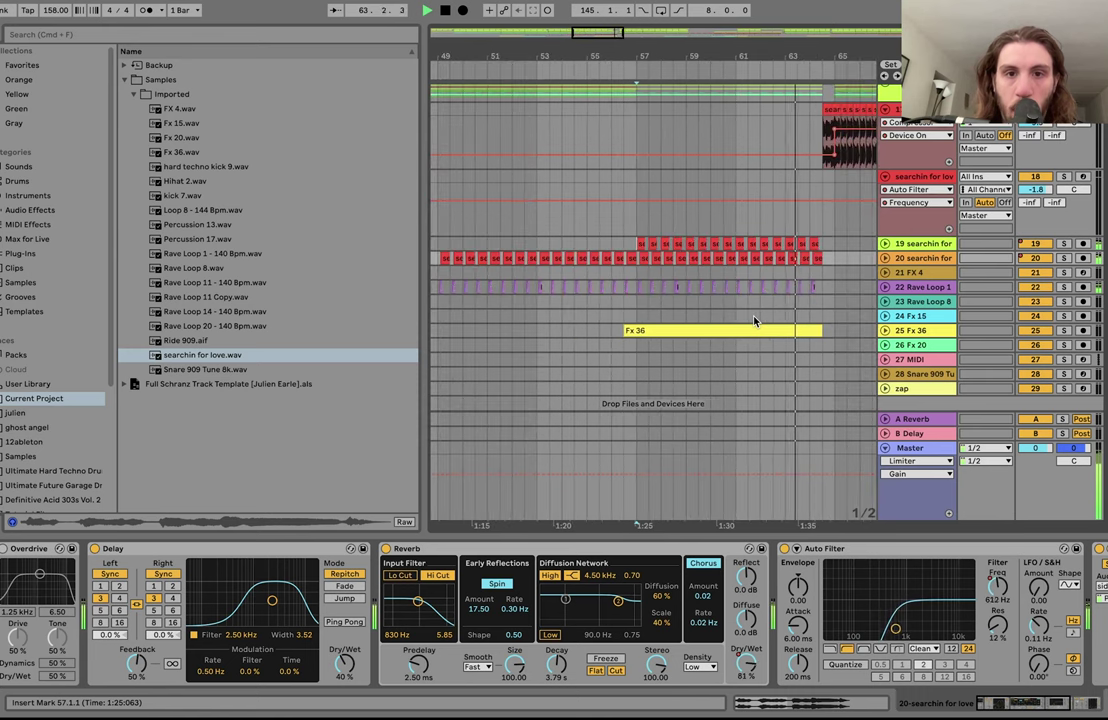
Step: Unfold tracks 20 and 19 in the arrangement and display track 19's device chain
{"action": "left_click", "coordinate": [885, 258]}
{"action": "left_click", "coordinate": [885, 243]}
{"action": "left_click", "coordinate": [900, 244]}
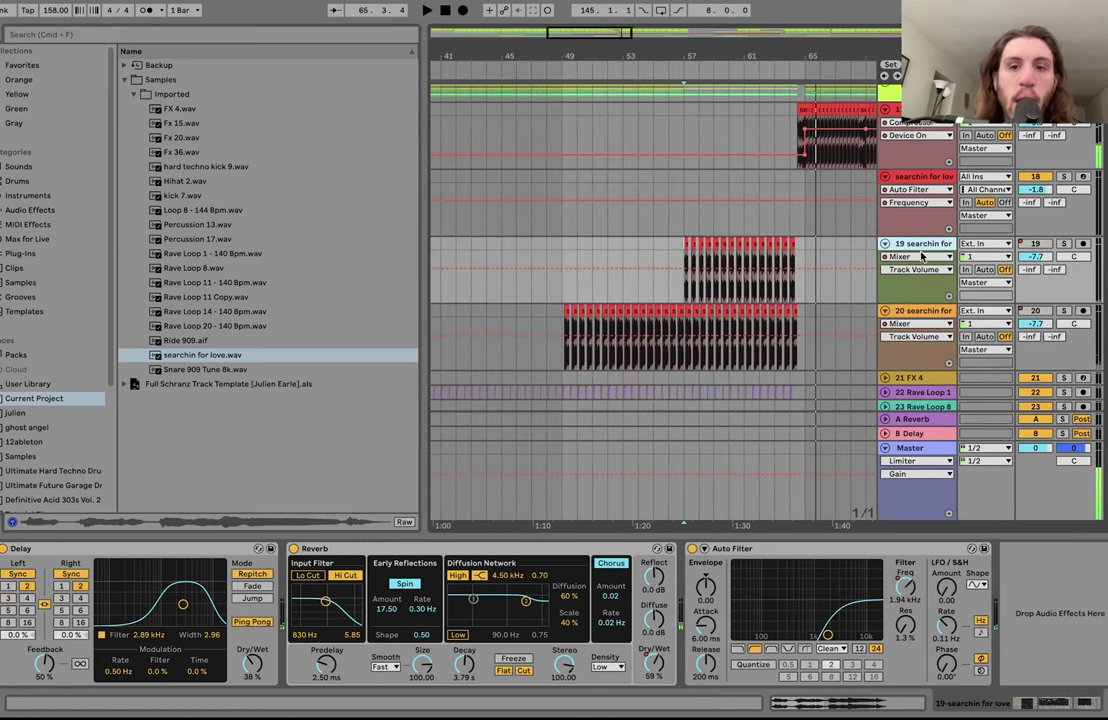
{"action": "scroll", "coordinate": [740, 314], "scroll_direction": "down", "scroll_amount": 4}
{"action": "scroll", "coordinate": [664, 286], "scroll_direction": "up", "scroll_amount": 3}
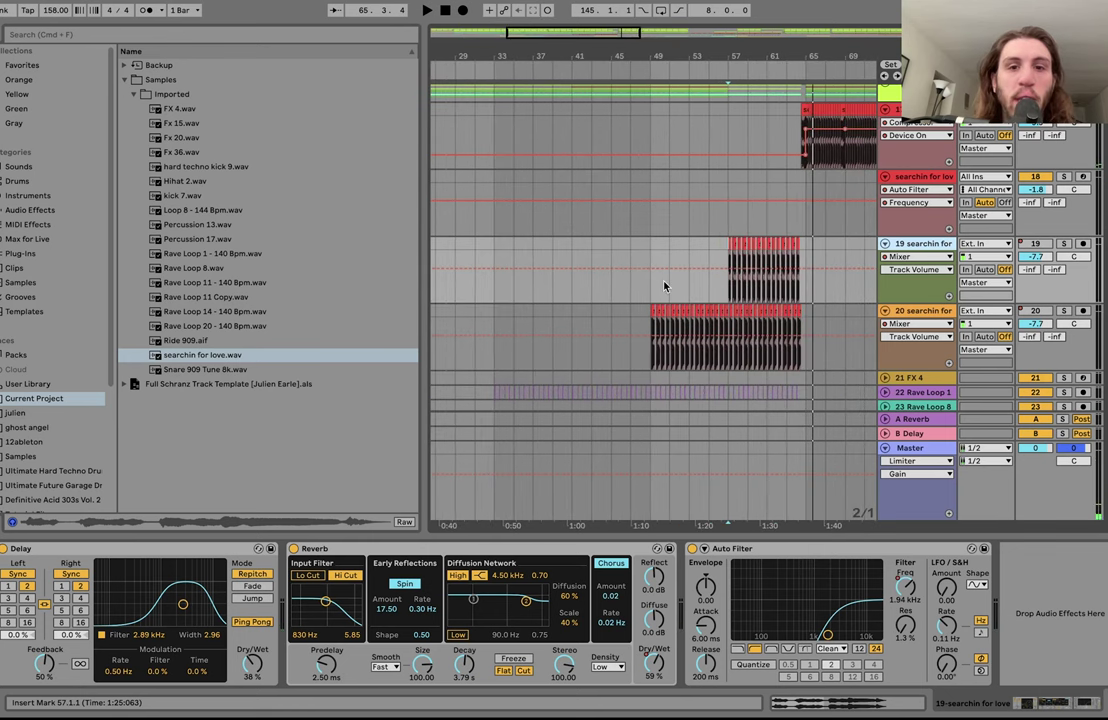
Step: Play the arrangement from bar 49 and again from bar 61 to hear the unfolded vocal tracks
{"action": "left_click", "coordinate": [651, 289]}
{"action": "scroll", "coordinate": [650, 290], "scroll_direction": "down", "scroll_amount": 3}
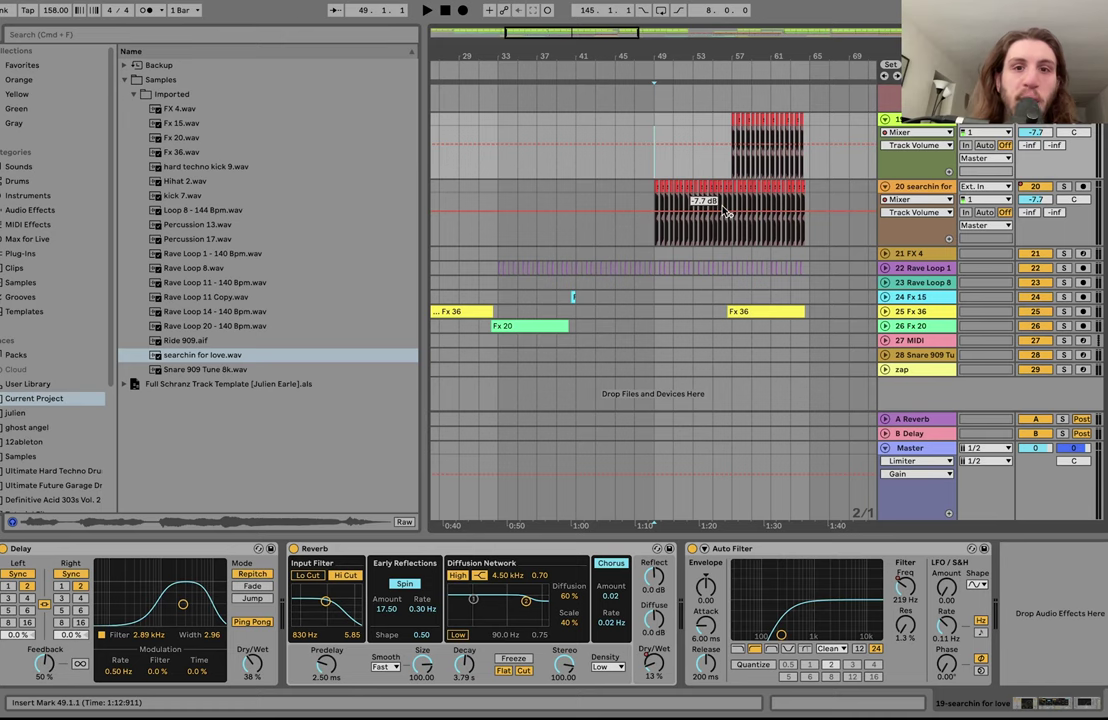
{"action": "key", "text": "space"}
{"action": "left_click", "coordinate": [763, 167]}
{"action": "key", "text": "space"}
{"action": "key", "text": "space"}
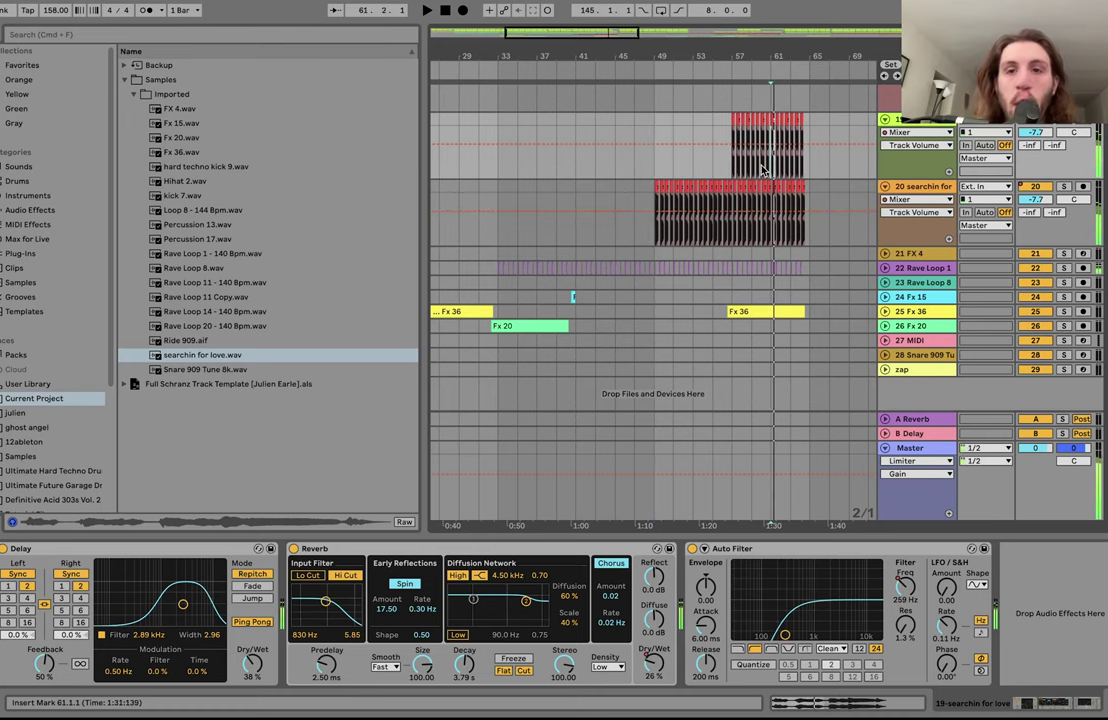
Step: Solo tracks 19 and 20 and audition their alternating vocal chops from bar 61
{"action": "left_click", "coordinate": [924, 188]}
{"action": "left_click", "coordinate": [948, 123]}
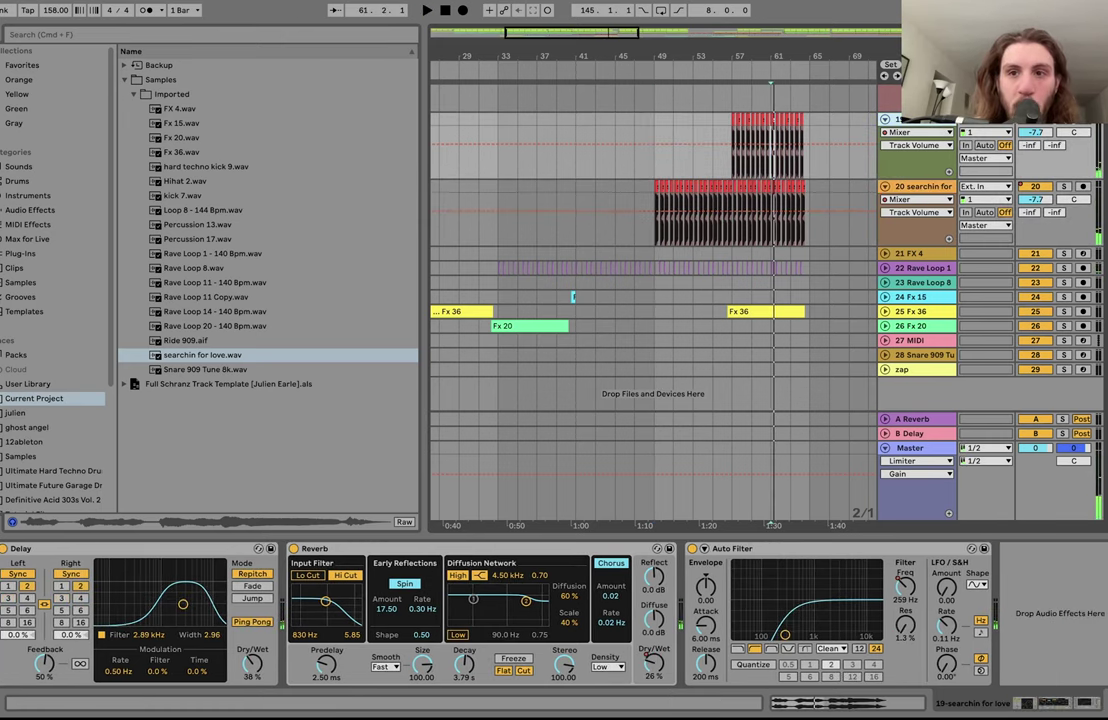
{"action": "left_click_drag", "start_coordinate": [773, 55], "coordinate": [714, 130]}
{"action": "key", "text": "space"}
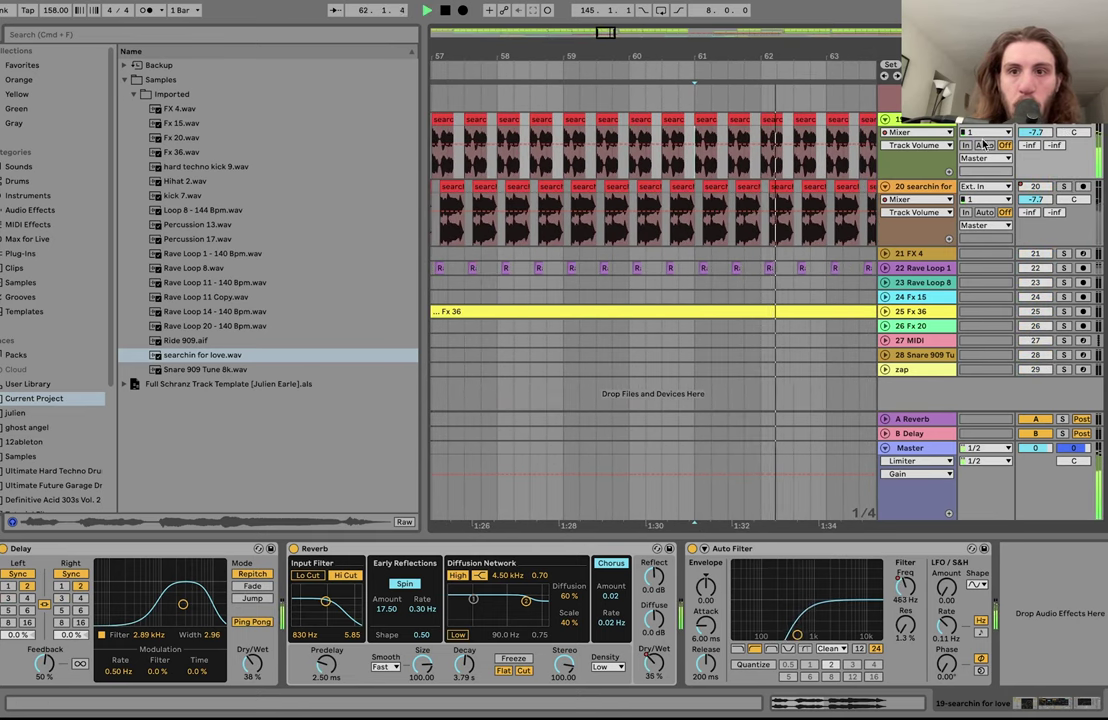
{"action": "key", "text": "space"}
{"action": "key", "text": "space"}
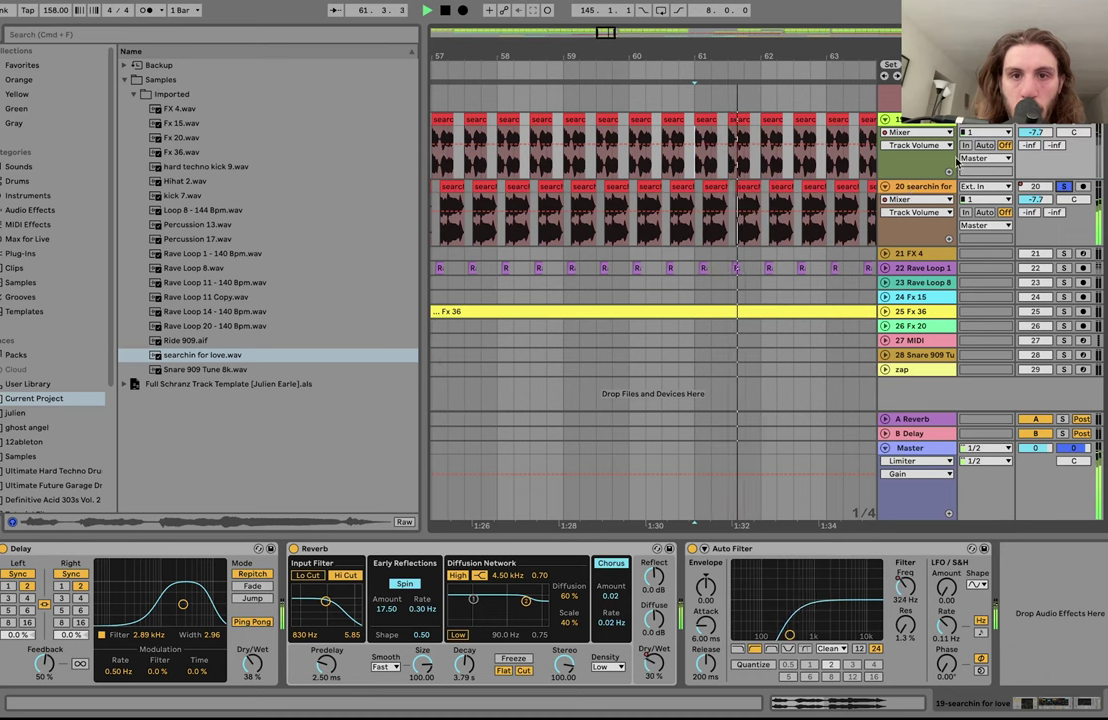
{"action": "scroll", "coordinate": [801, 208], "scroll_direction": "down", "scroll_amount": 5}
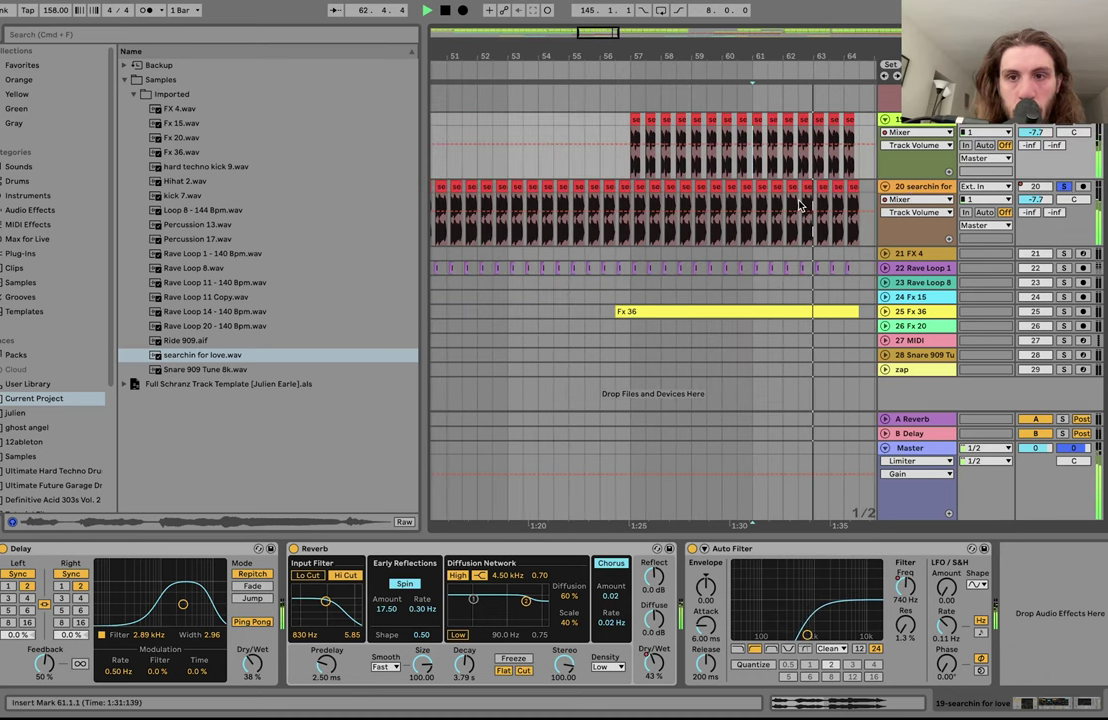
{"action": "key", "text": "space"}
Step: Select track 19 and show its Reverb Dry/Wet automation followed by its Auto Filter Frequency automation
{"action": "left_click", "coordinate": [912, 188]}
{"action": "left_click", "coordinate": [910, 170]}
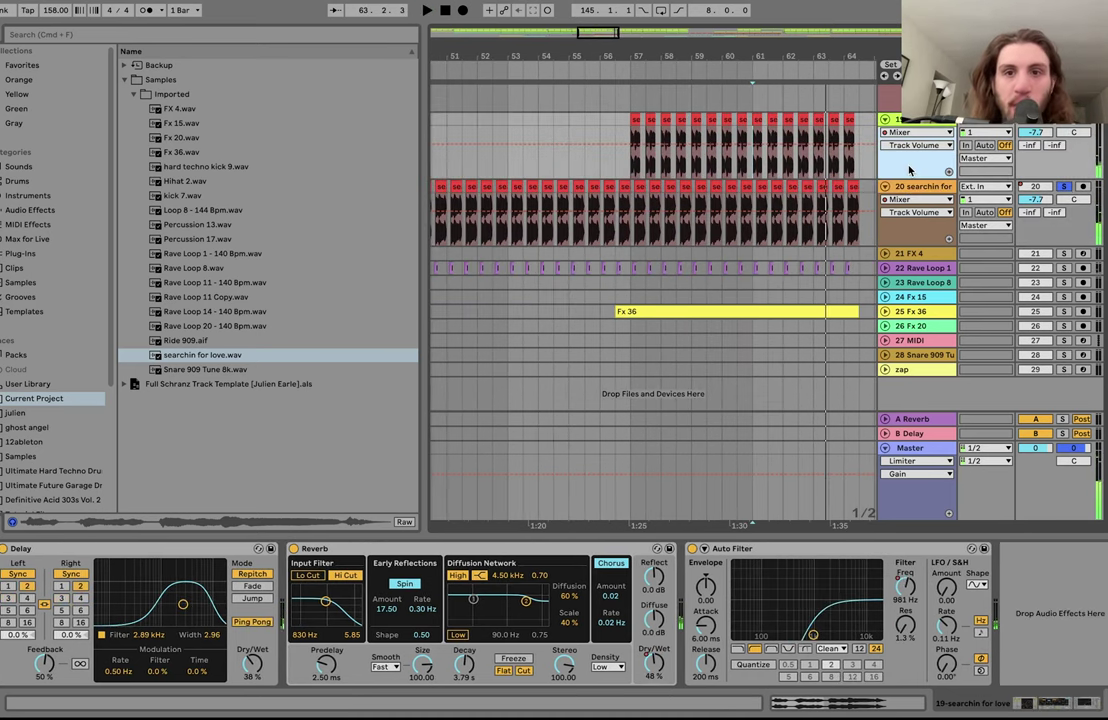
{"action": "left_click", "coordinate": [925, 121]}
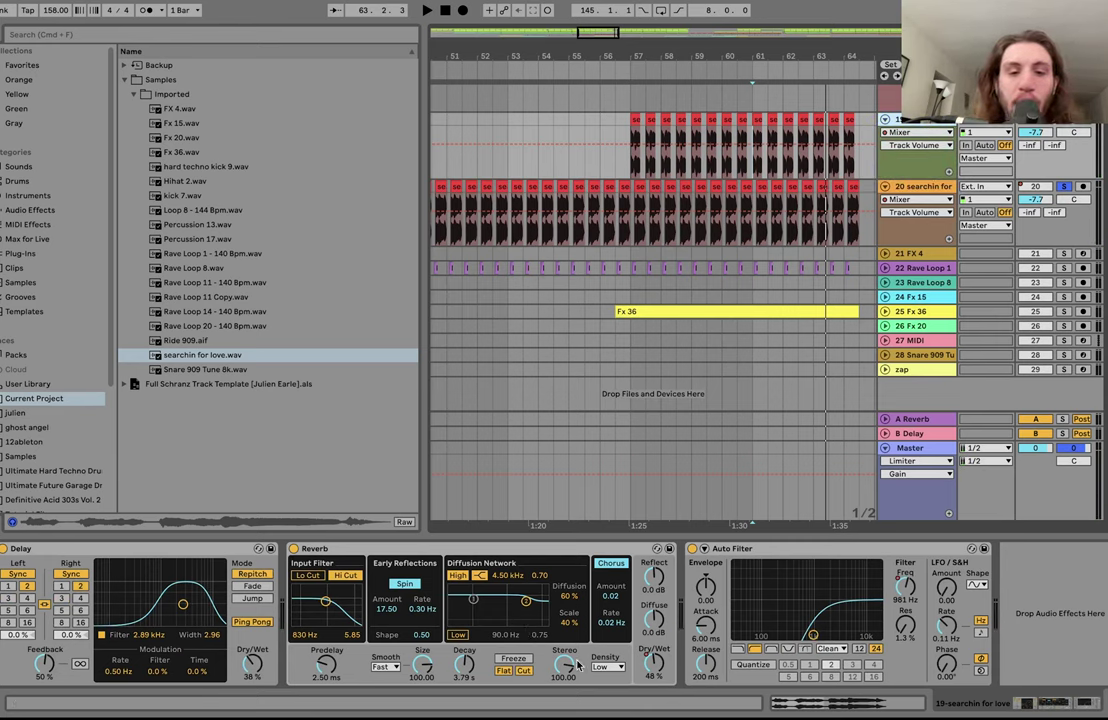
{"action": "left_click", "coordinate": [656, 661]}
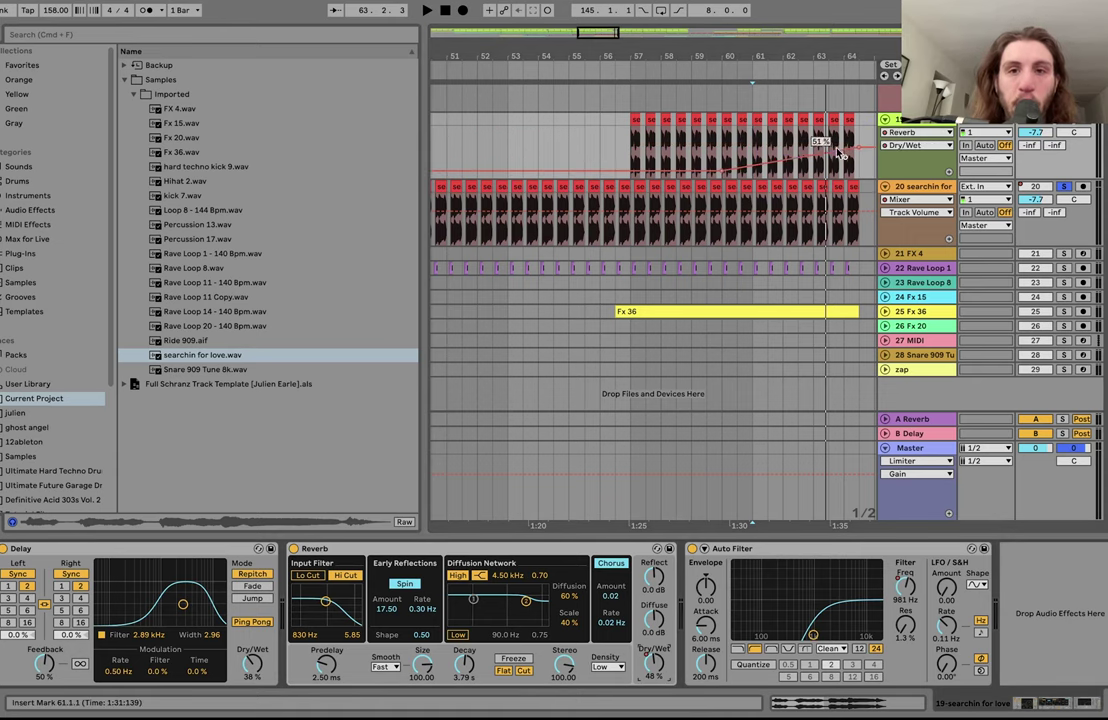
{"action": "left_click", "coordinate": [905, 588]}
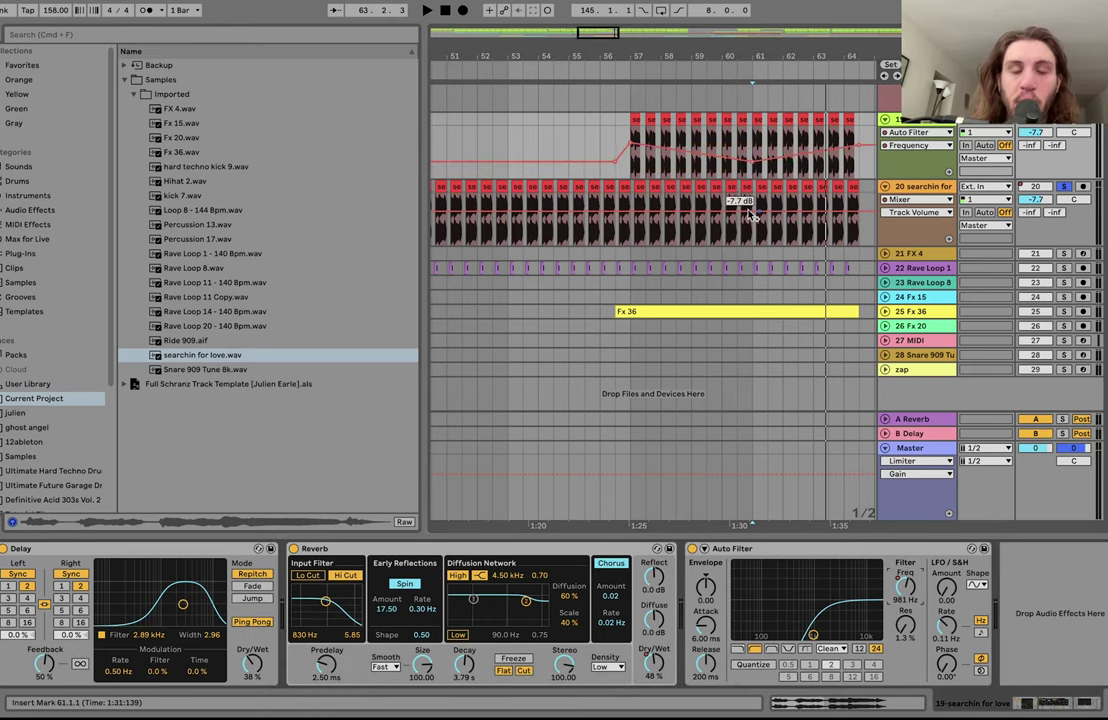
Step: Select track 20 and show its Auto Filter Frequency automation followed by its Reverb Dry/Wet automation
{"action": "left_click", "coordinate": [944, 192]}
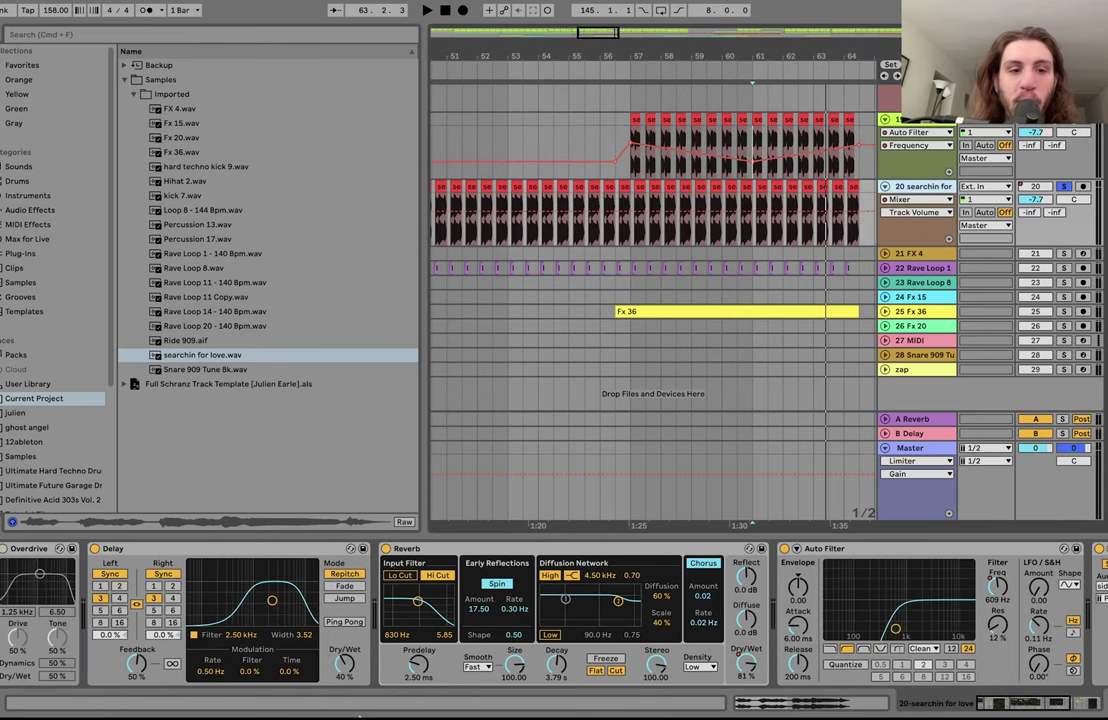
{"action": "scroll", "coordinate": [374, 585], "scroll_direction": "right", "scroll_amount": 5}
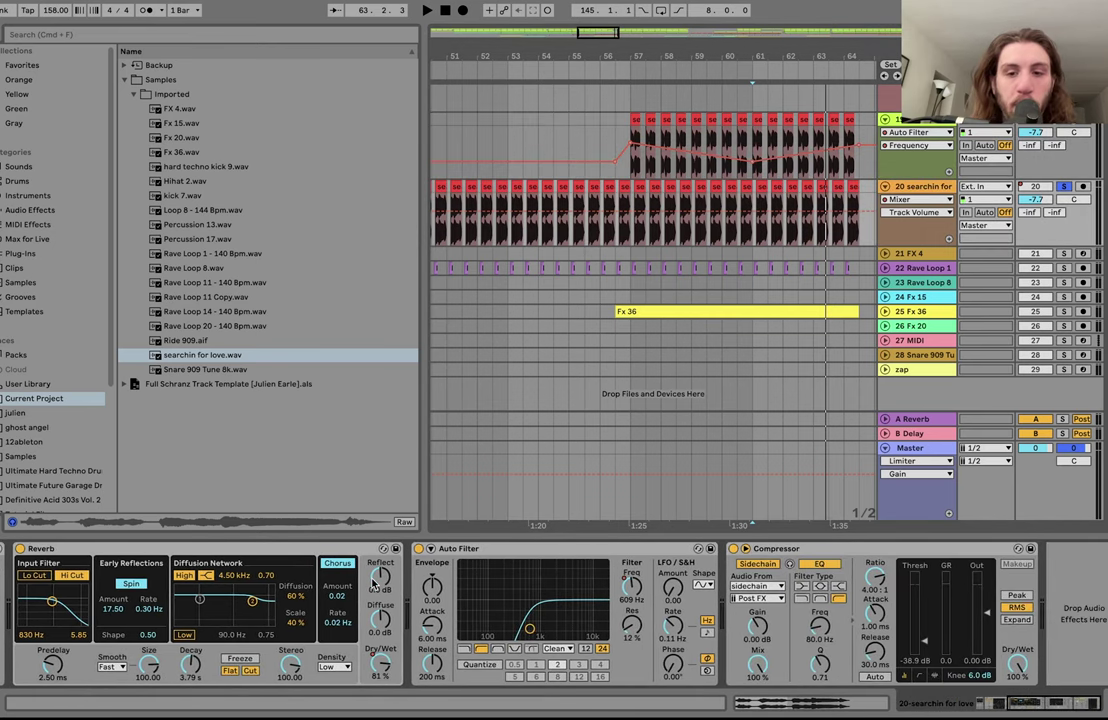
{"action": "left_click", "coordinate": [631, 600]}
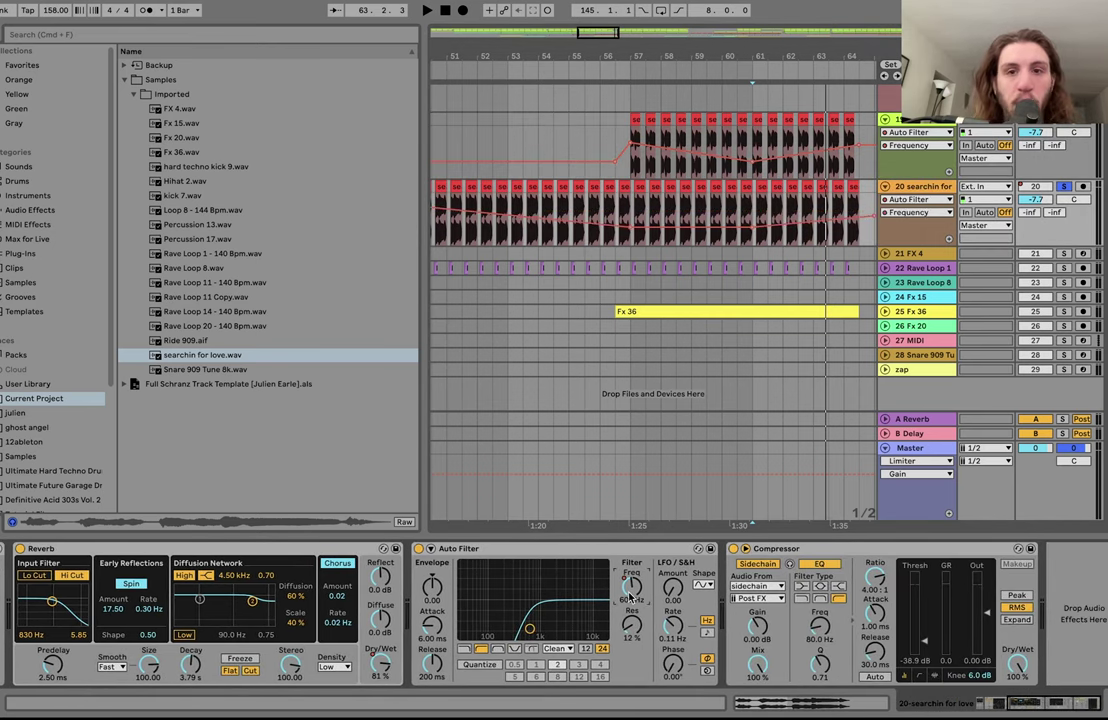
{"action": "scroll", "coordinate": [813, 232], "scroll_direction": "down", "scroll_amount": 5}
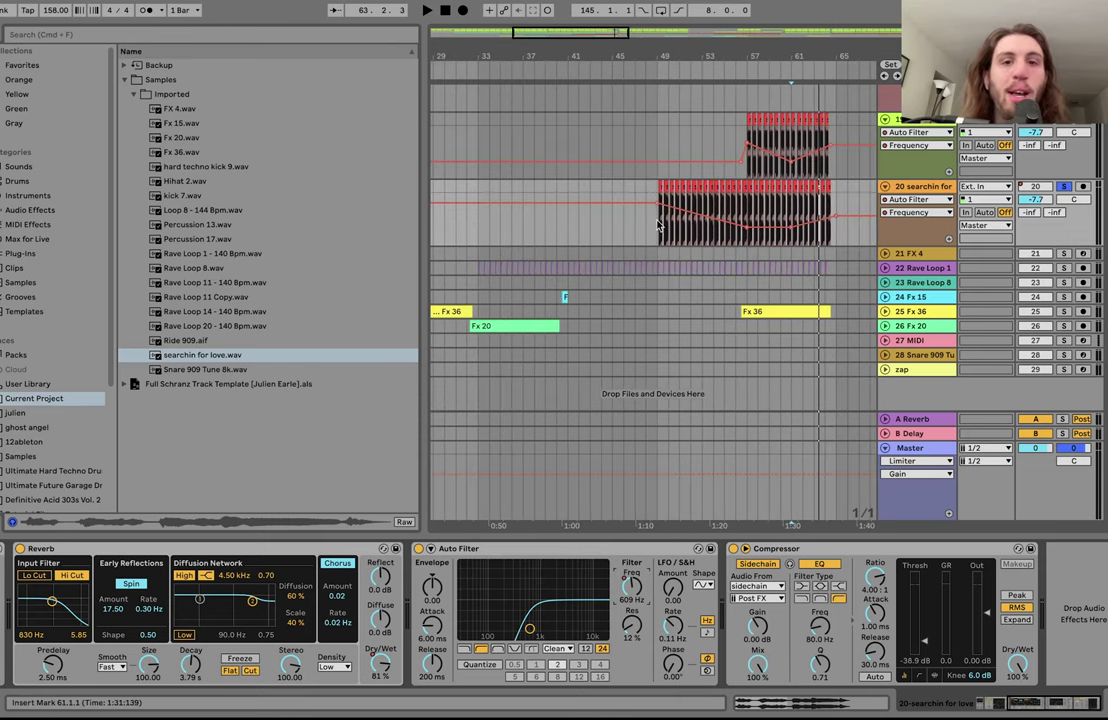
{"action": "left_click", "coordinate": [381, 666]}
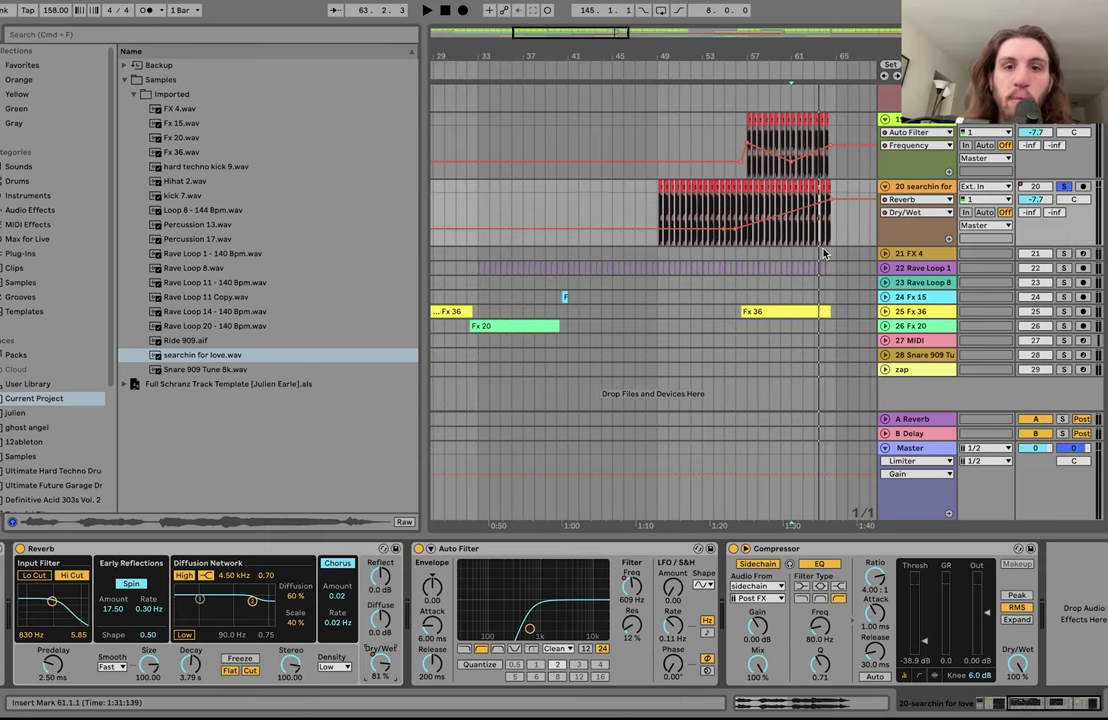
Step: Audition the soloed vocal tracks 19 and 20 through the end of their chops around bar 65
{"action": "key", "text": "space"}
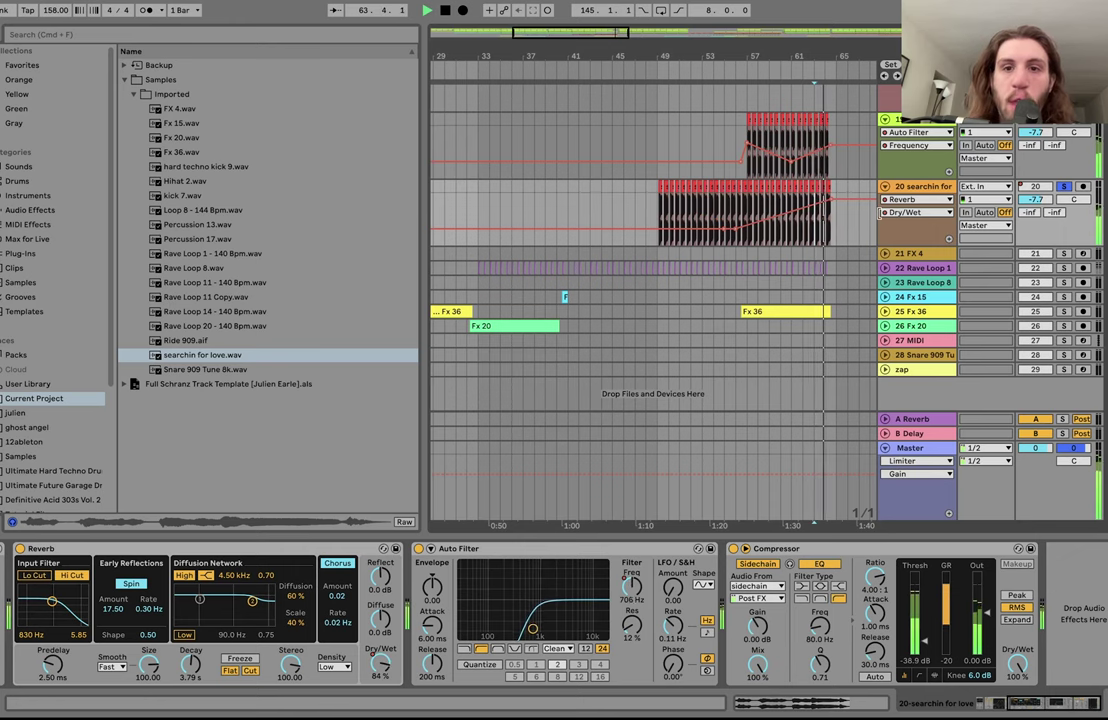
{"action": "scroll", "coordinate": [841, 220], "scroll_direction": "up", "scroll_amount": 5}
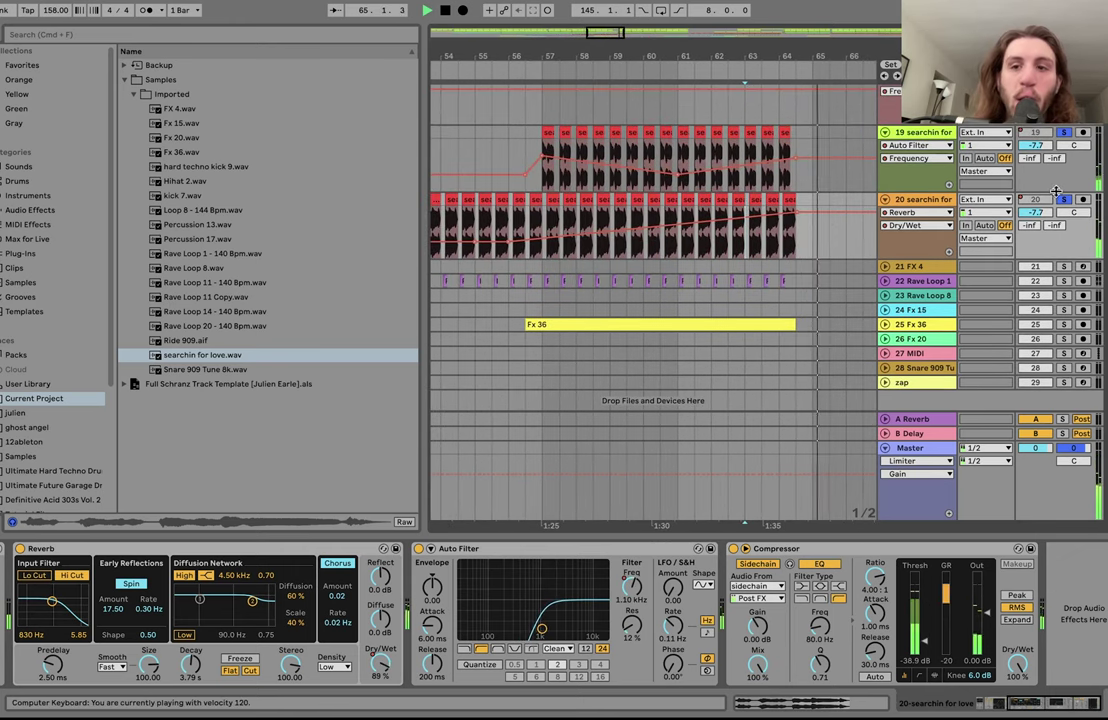
{"action": "key", "text": "space"}
Step: Show the Speaker On automation of track 20 and of track 19 with both solos released
{"action": "right_click", "coordinate": [1037, 199]}
{"action": "left_click", "coordinate": [1015, 208]}
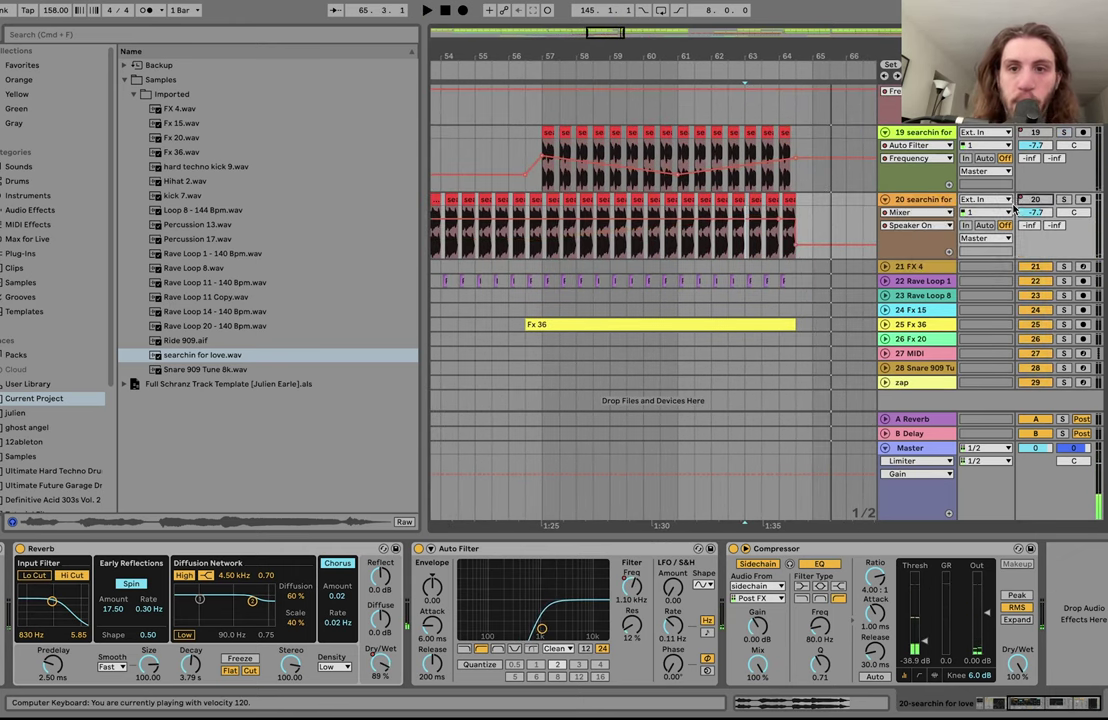
{"action": "right_click", "coordinate": [1033, 133]}
{"action": "left_click", "coordinate": [1000, 137]}
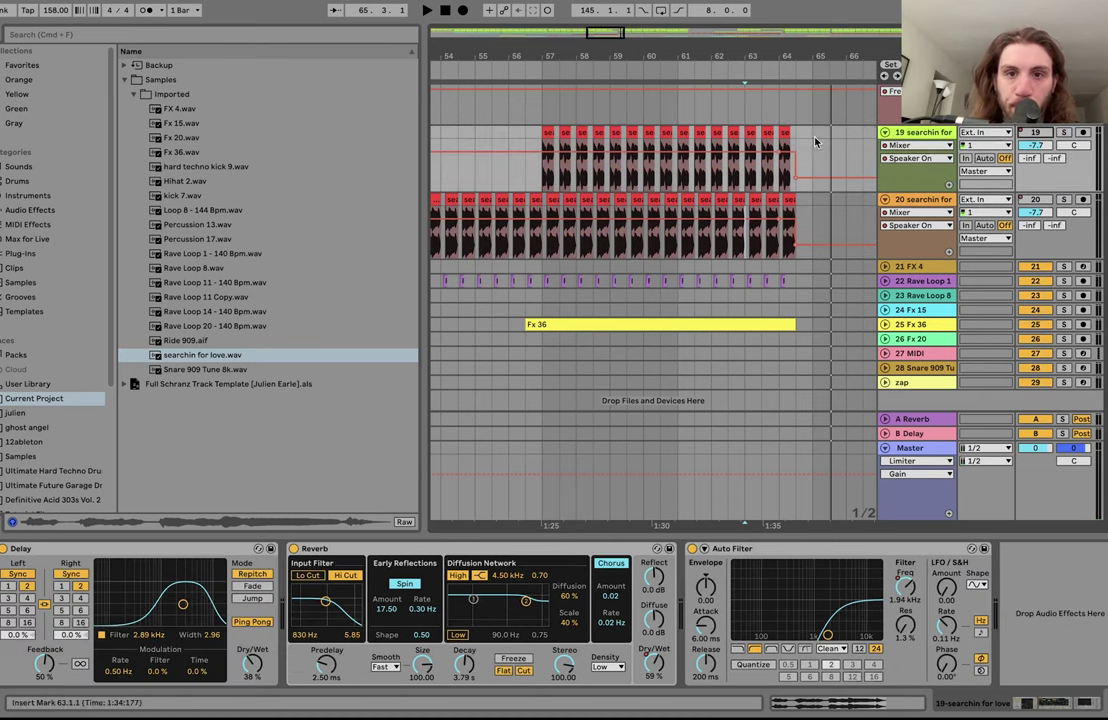
Step: Play the full arrangement from bar 63 past bar 65 to hear the vocals' muted section
{"action": "left_click", "coordinate": [738, 118]}
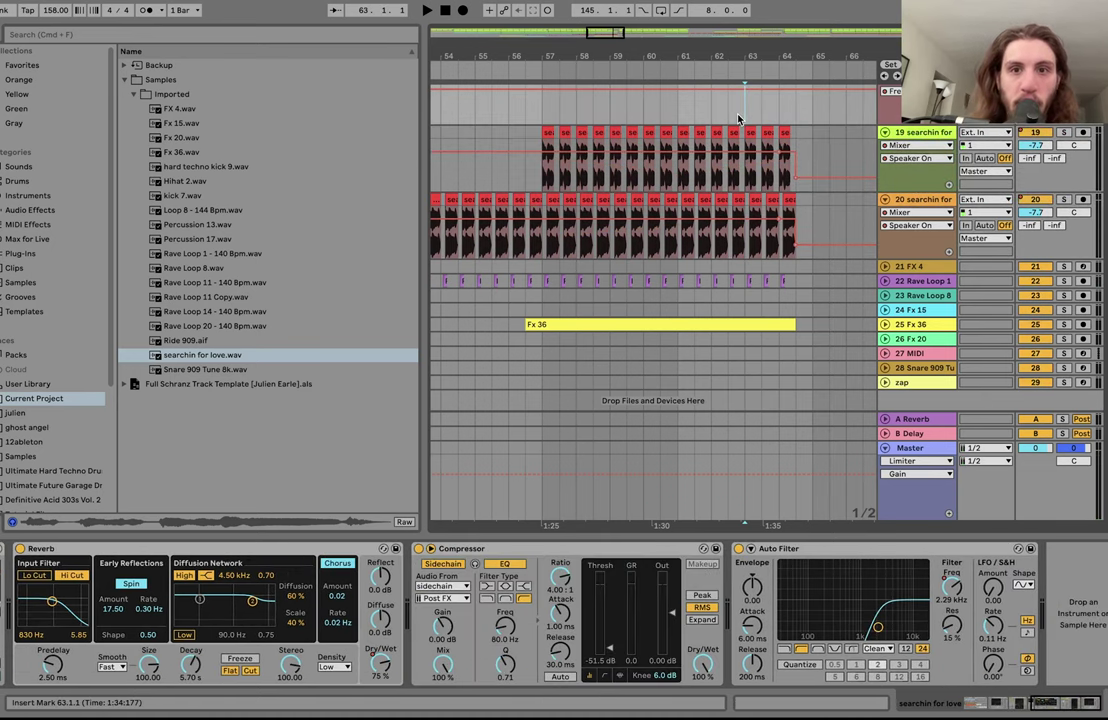
{"action": "key", "text": "space"}
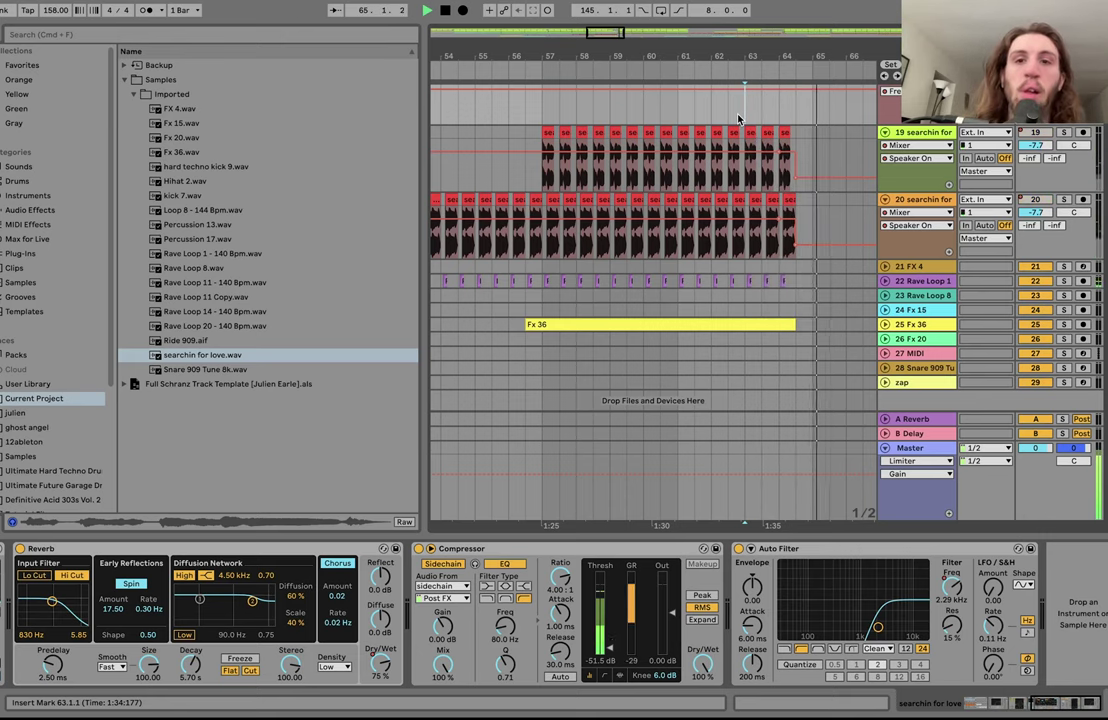
{"action": "key", "text": "space"}
Step: Solo and unfold tracks 21 FX 4 and 22 Rave Loop, and play them together from bar 177
{"action": "scroll", "coordinate": [778, 240], "scroll_direction": "down", "scroll_amount": 5}
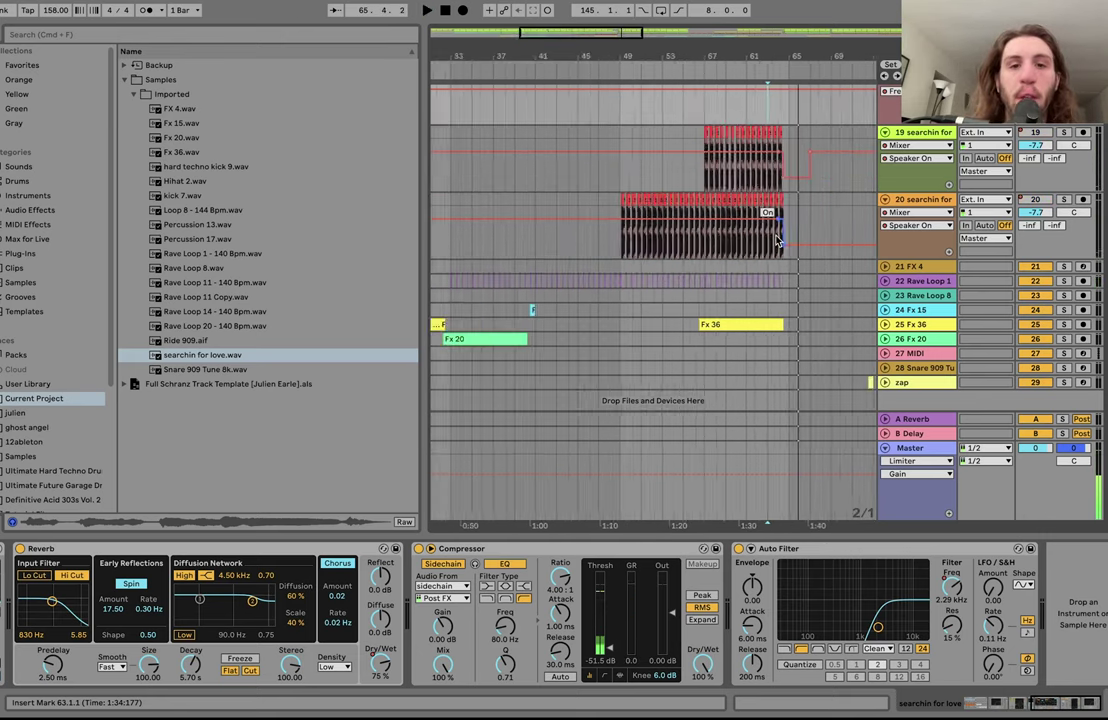
{"action": "scroll", "coordinate": [777, 239], "scroll_direction": "down", "scroll_amount": 5}
{"action": "scroll", "coordinate": [776, 238], "scroll_direction": "right", "scroll_amount": 10}
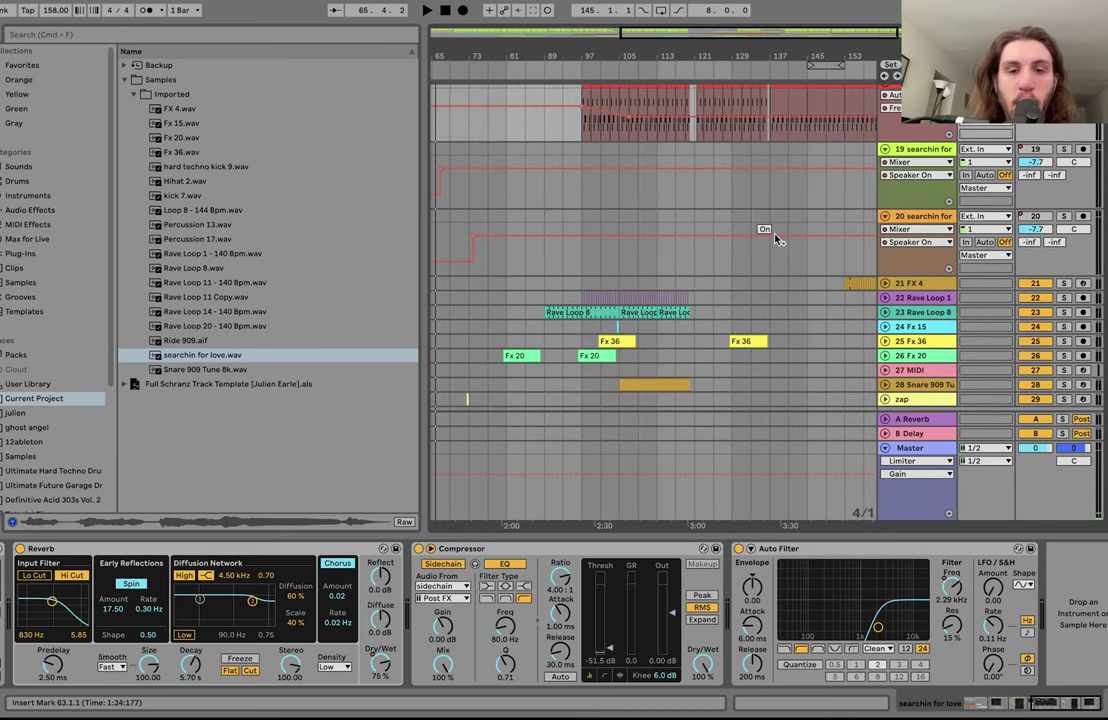
{"action": "key", "text": "minus"}
{"action": "left_click", "coordinate": [1066, 284]}
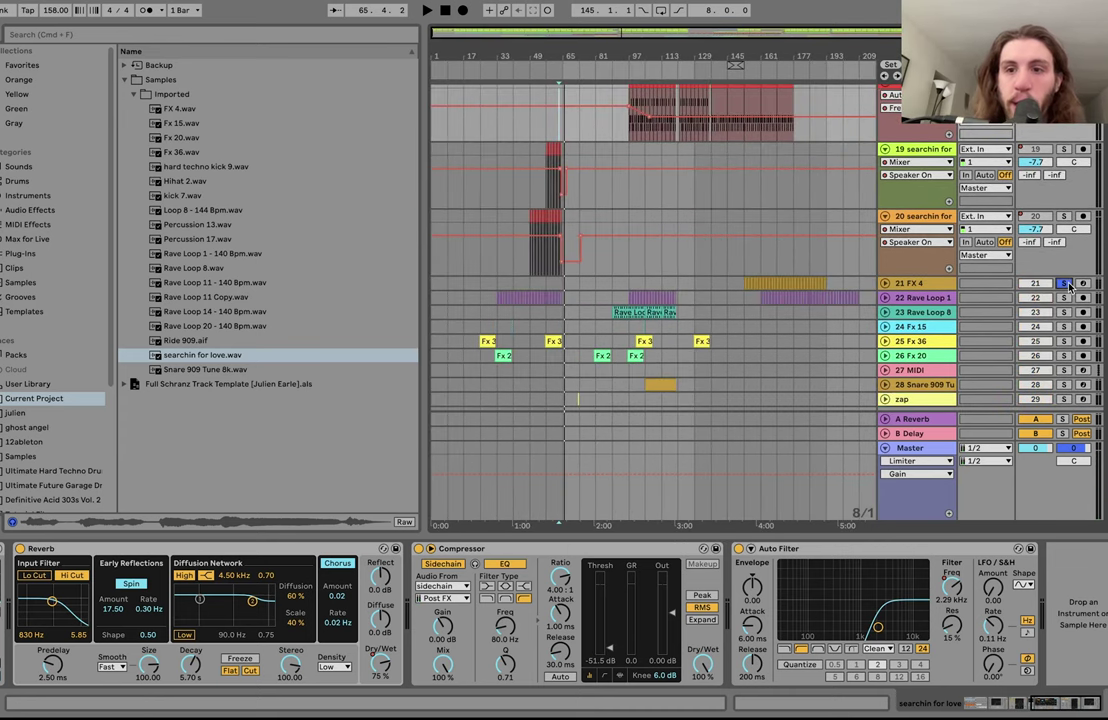
{"action": "left_click", "coordinate": [884, 298]}
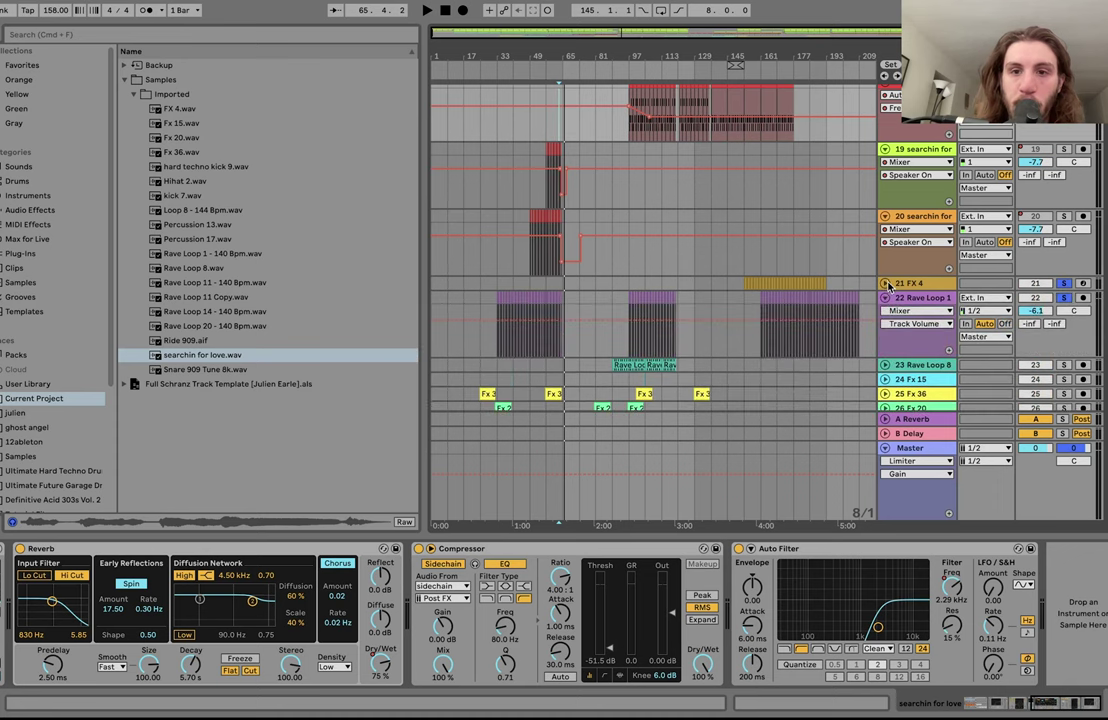
{"action": "left_click", "coordinate": [884, 283]}
{"action": "left_click", "coordinate": [790, 331]}
{"action": "key", "text": "space"}
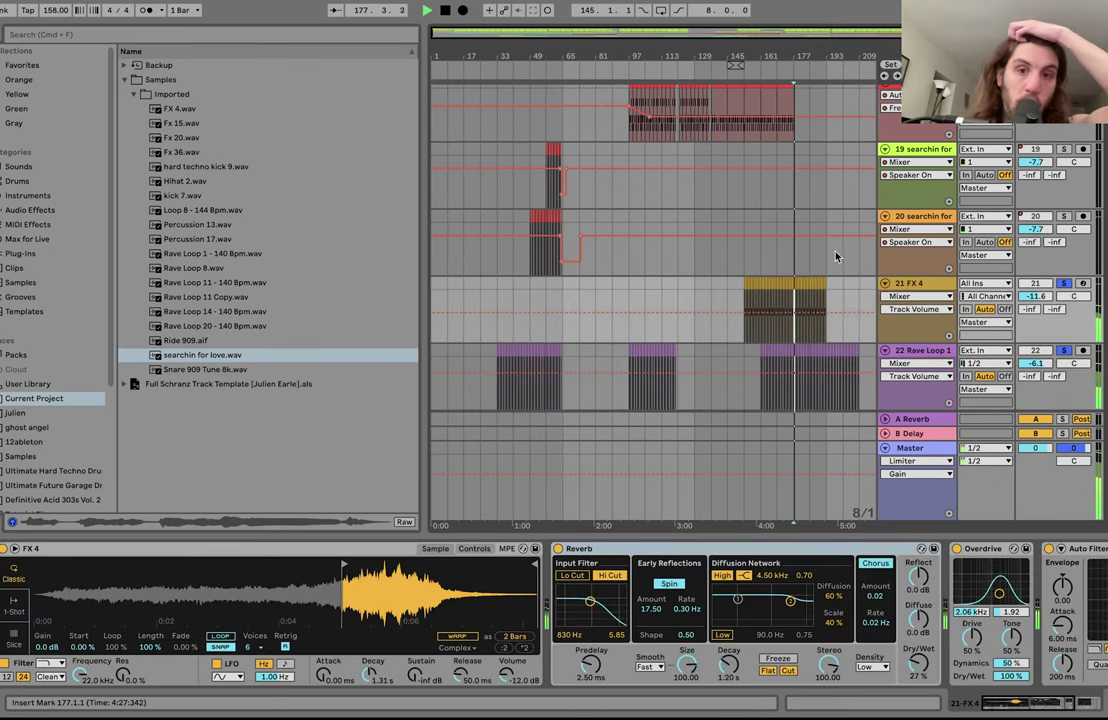
Step: Hear tracks 21 and 22 within the full mix, and show the devices of track 22 followed by those of track 21
{"action": "left_click_drag", "start_coordinate": [804, 49], "coordinate": [766, 49]}
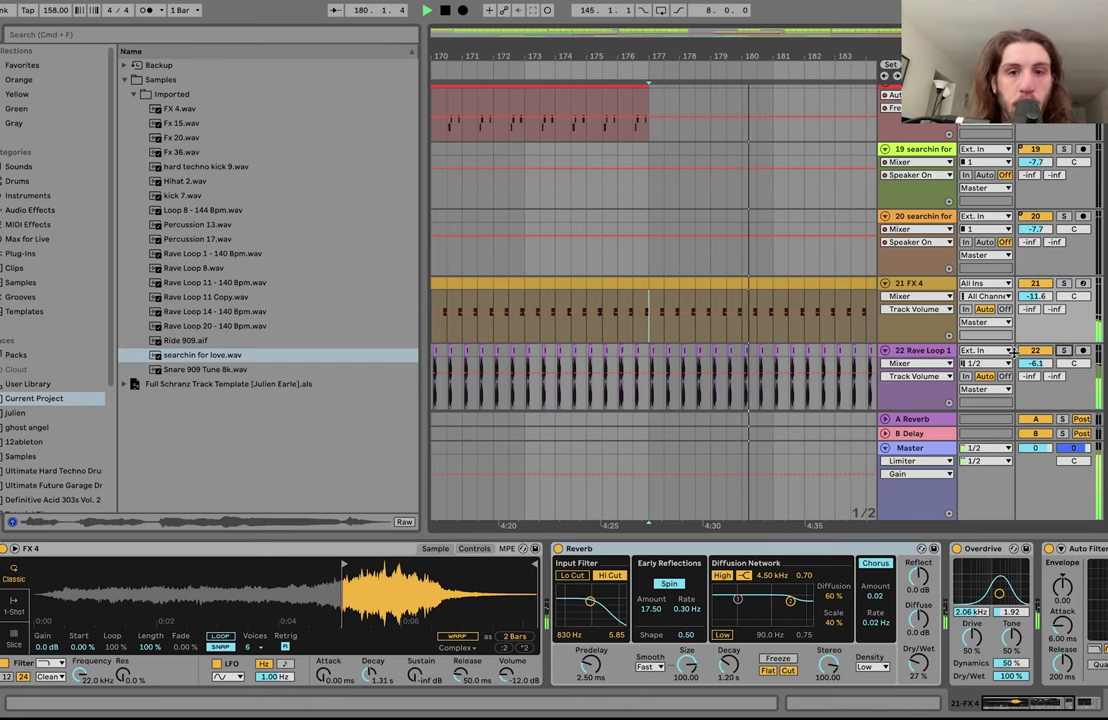
{"action": "left_click", "coordinate": [920, 352]}
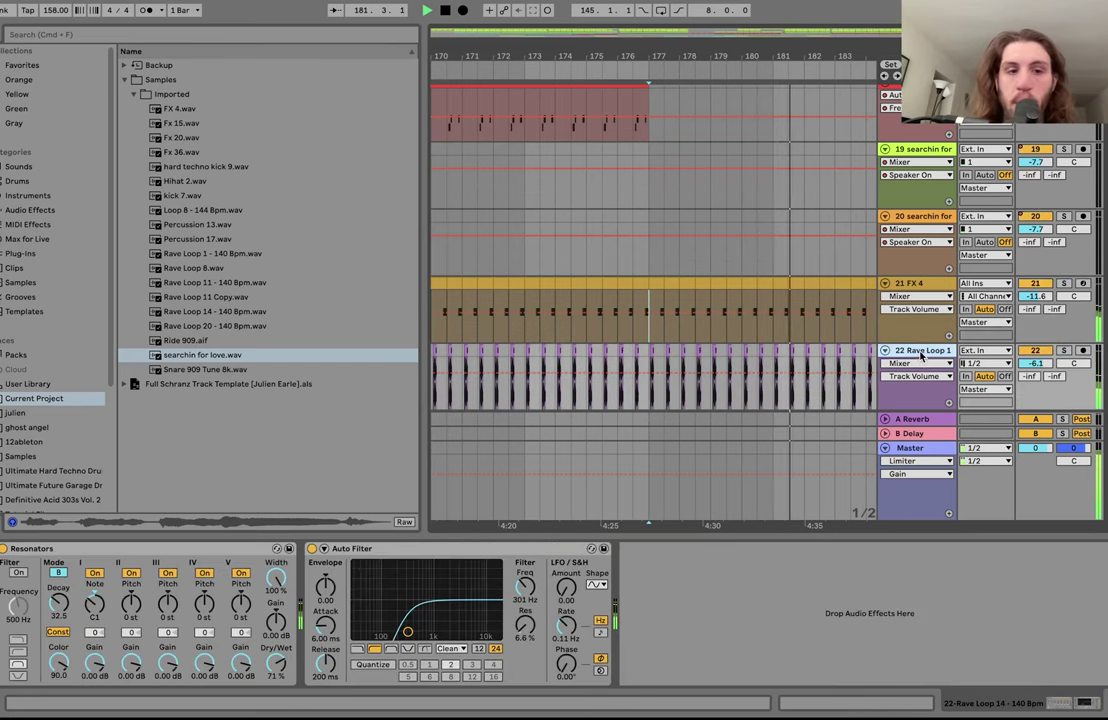
{"action": "left_click", "coordinate": [918, 286]}
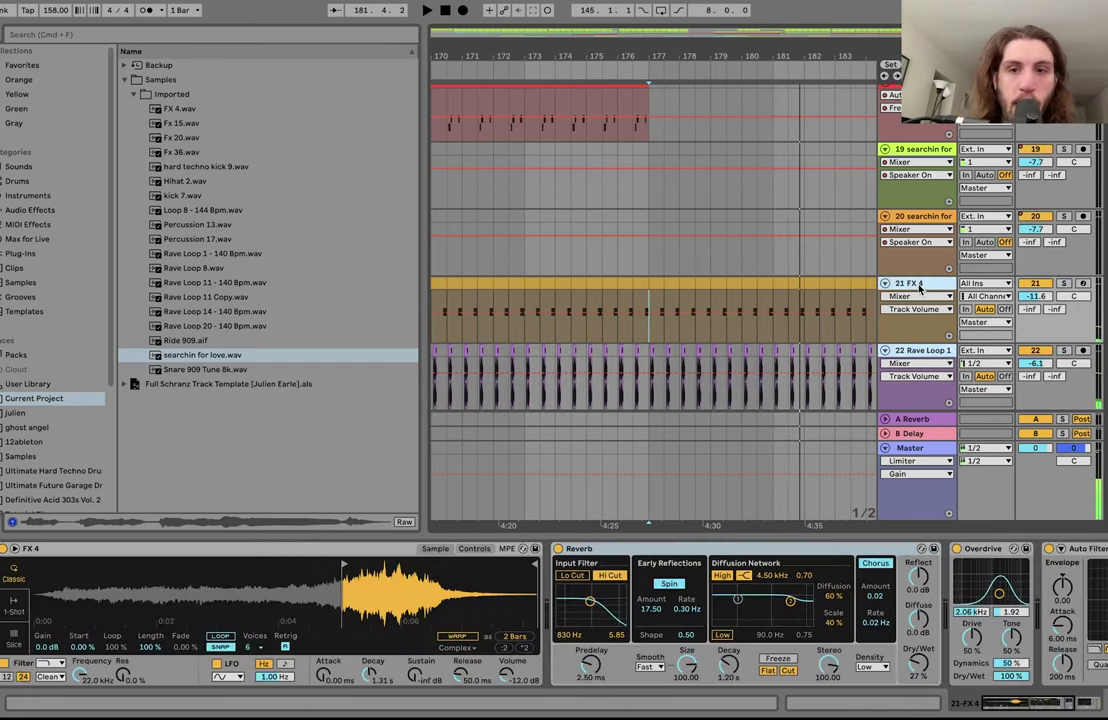
Step: Solo tracks 21 and 22 again and audition their alternating hits from bar 177
{"action": "left_click", "coordinate": [1065, 284]}
{"action": "scroll", "coordinate": [710, 327], "scroll_direction": "up", "scroll_amount": 5}
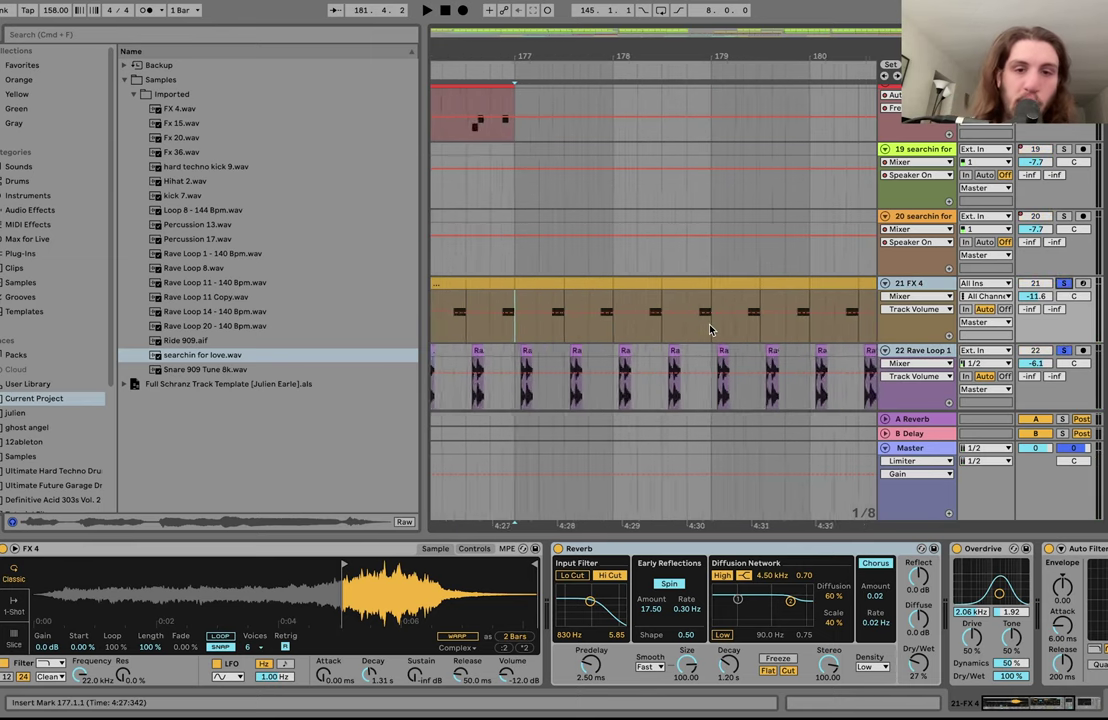
{"action": "scroll", "coordinate": [710, 328], "scroll_direction": "down", "scroll_amount": 2}
{"action": "scroll", "coordinate": [709, 329], "scroll_direction": "left", "scroll_amount": 1}
{"action": "scroll", "coordinate": [710, 329], "scroll_direction": "down", "scroll_amount": 2}
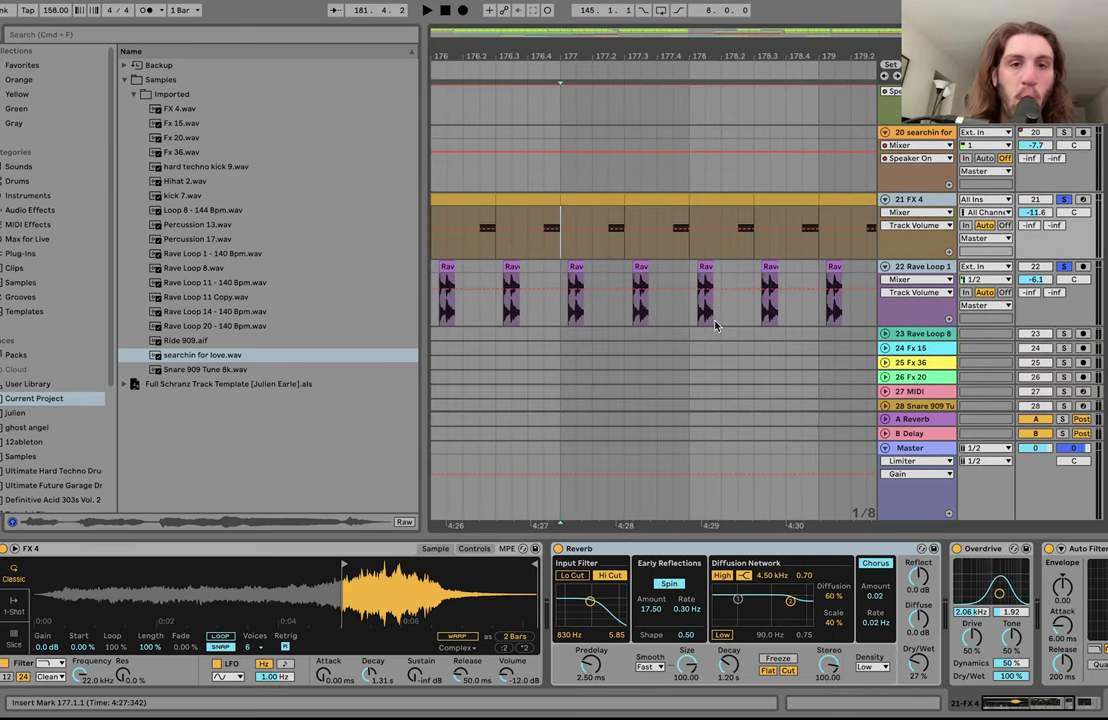
{"action": "left_click", "coordinate": [918, 268]}
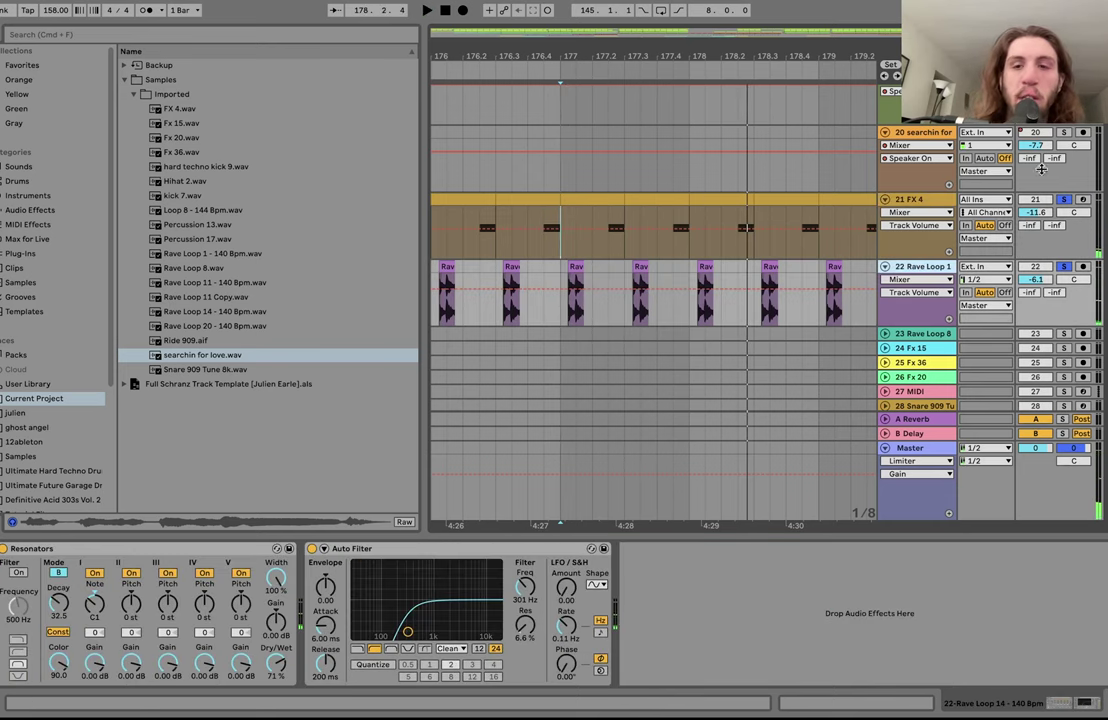
{"action": "key", "text": "space"}
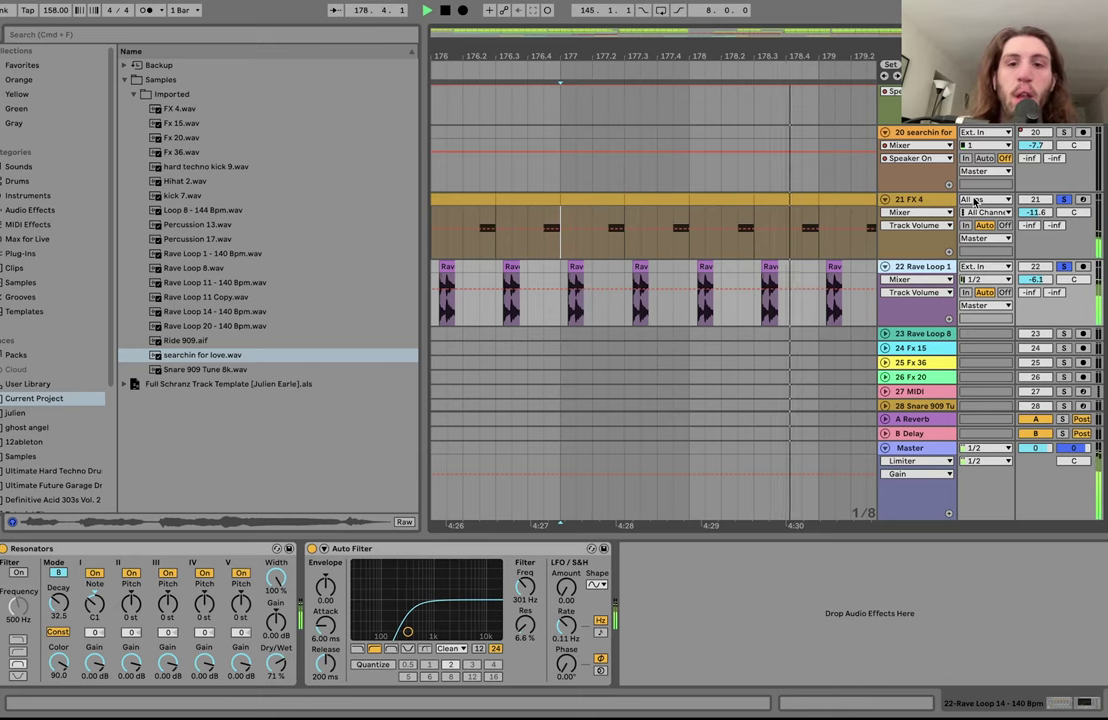
{"action": "key", "text": "space"}
Step: Solo only track 22 and reveal the source sample of its clip at bar 177 in the browser
{"action": "scroll", "coordinate": [587, 262], "scroll_direction": "down", "scroll_amount": 3}
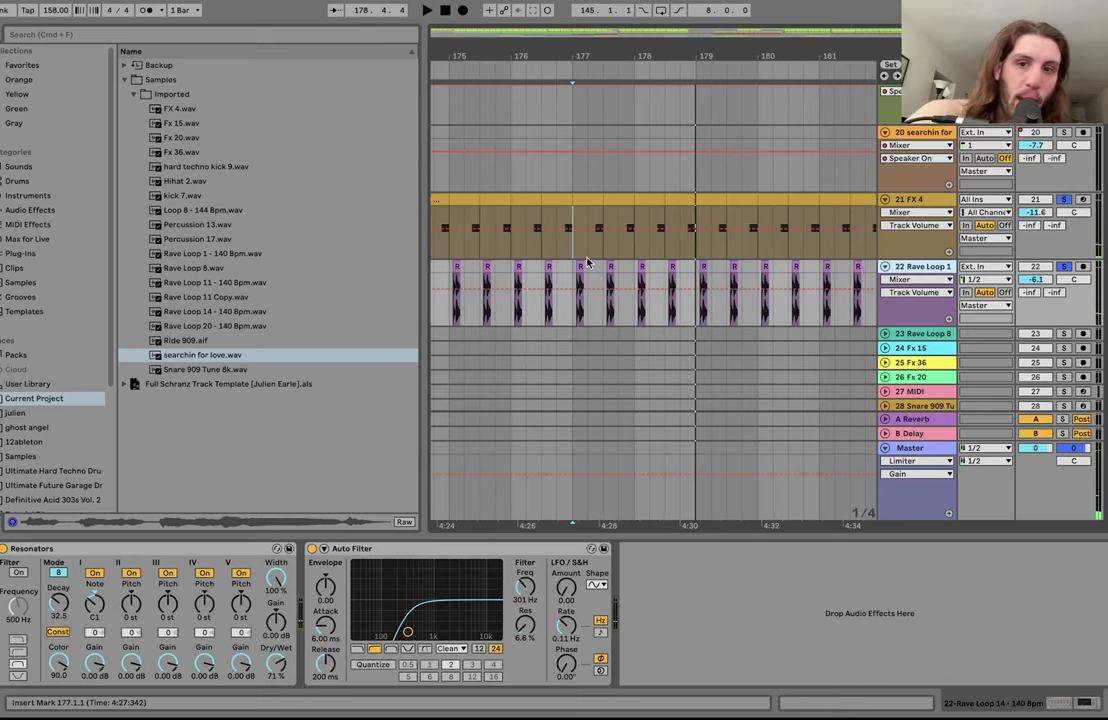
{"action": "left_click", "coordinate": [578, 254]}
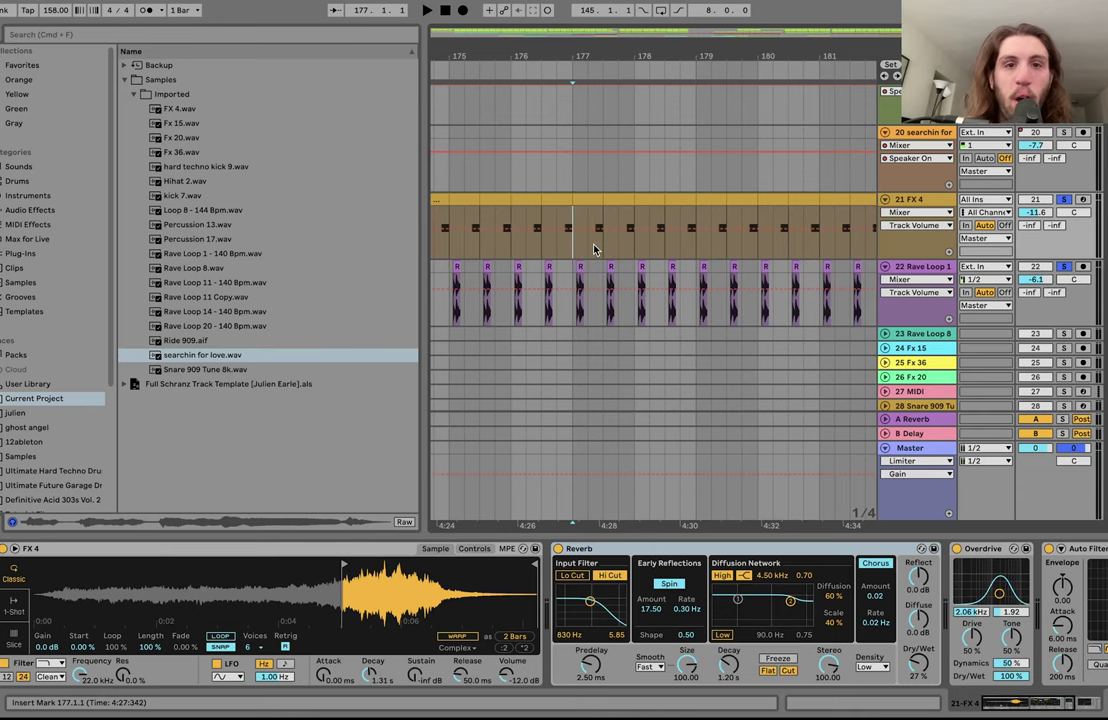
{"action": "scroll", "coordinate": [594, 249], "scroll_direction": "down", "scroll_amount": 1}
{"action": "left_click", "coordinate": [613, 238]}
{"action": "left_click", "coordinate": [1063, 240]}
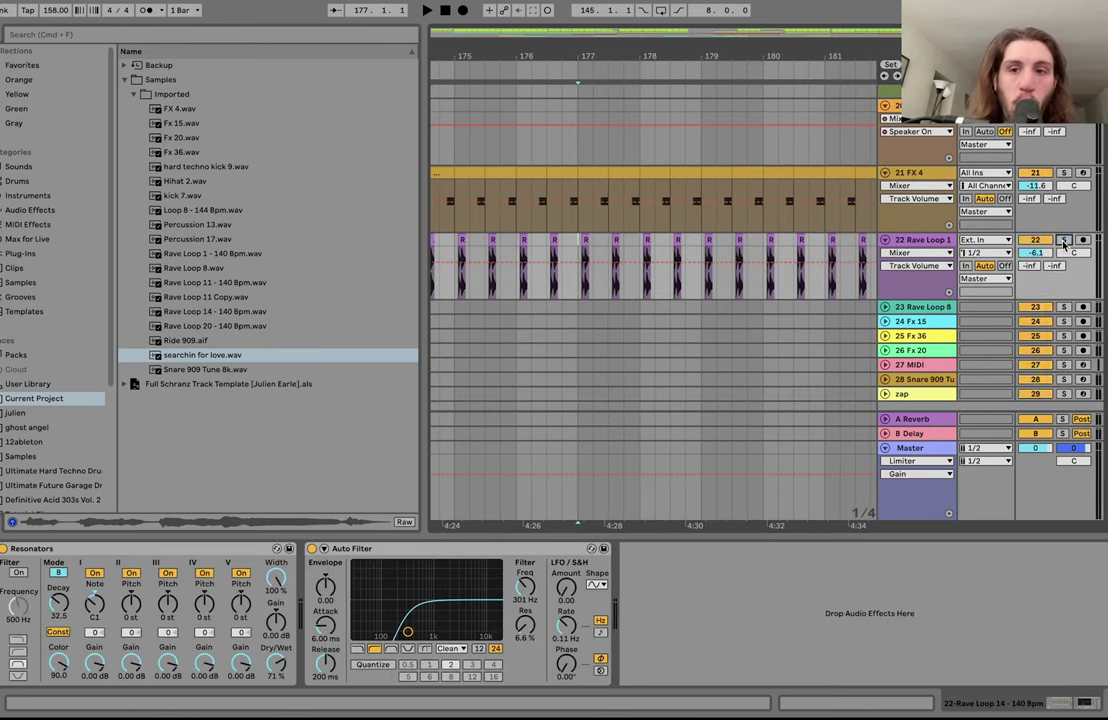
{"action": "left_click", "coordinate": [1063, 240]}
{"action": "right_click", "coordinate": [583, 238]}
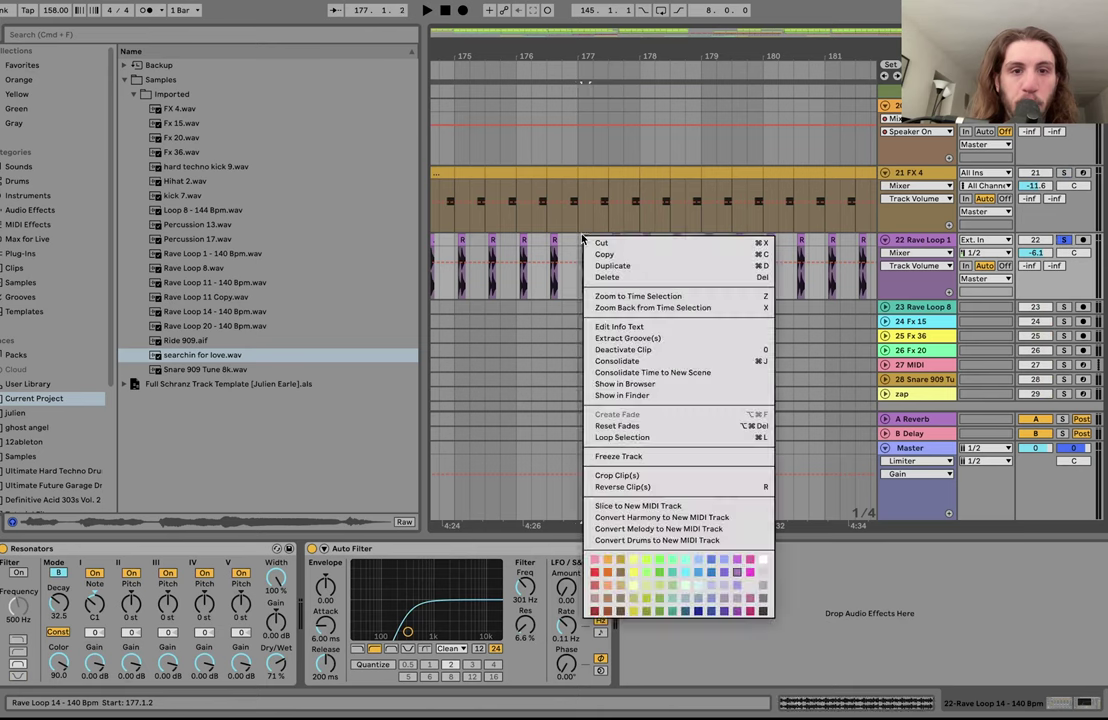
{"action": "left_click", "coordinate": [624, 384]}
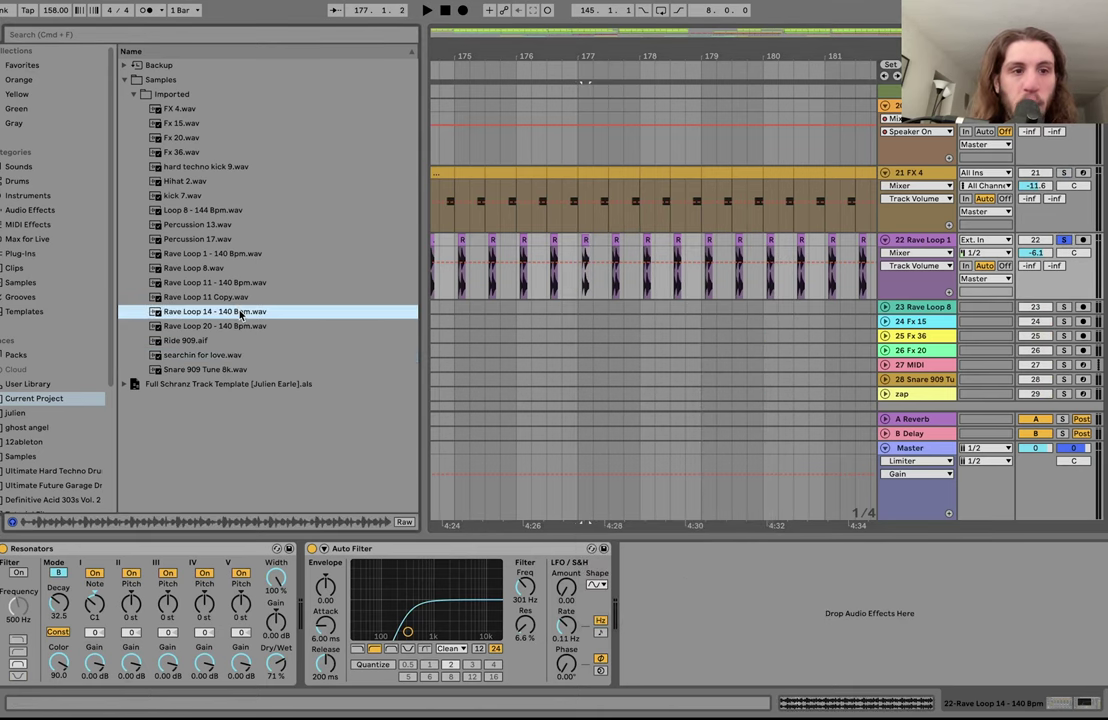
Step: Play the single Rave Loop 14 clip at bar 177 and open its clip view to inspect the sample
{"action": "left_click_drag", "start_coordinate": [587, 48], "coordinate": [660, 47]}
{"action": "left_click", "coordinate": [571, 246]}
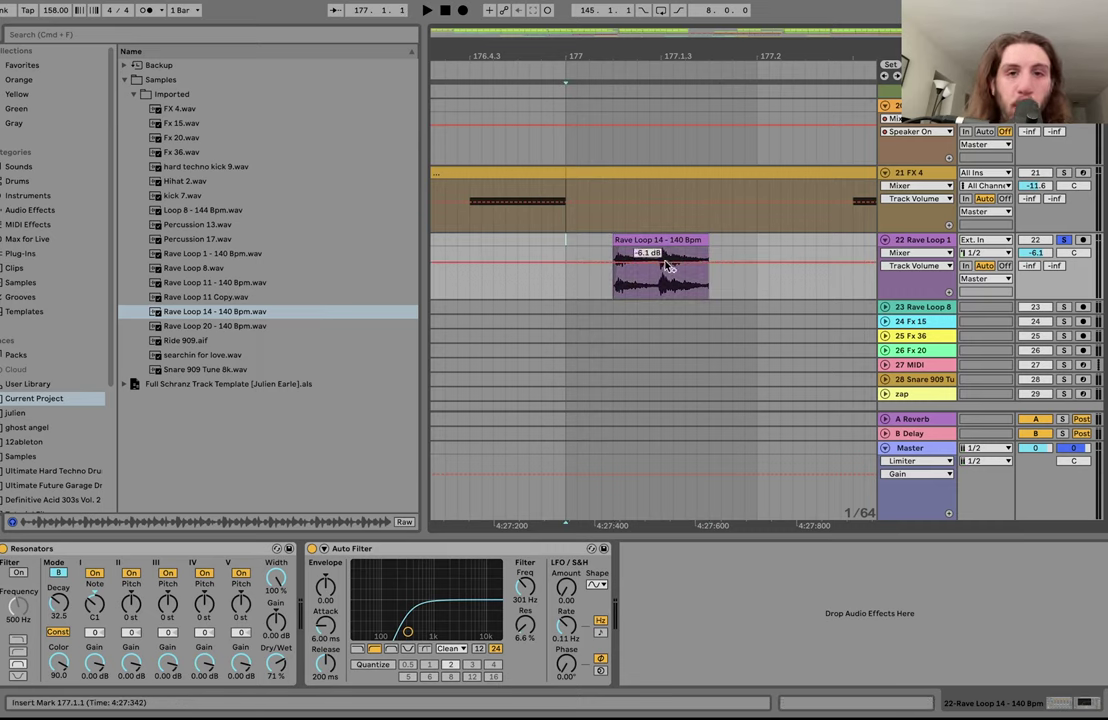
{"action": "key", "text": "space"}
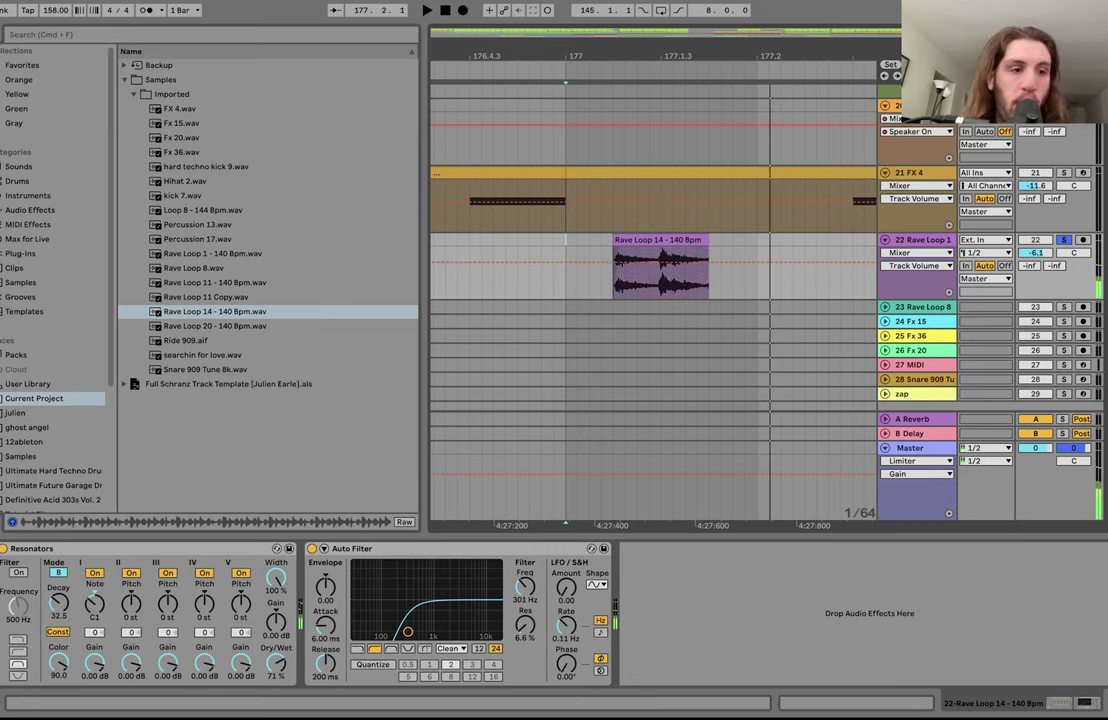
{"action": "double_click", "coordinate": [657, 240]}
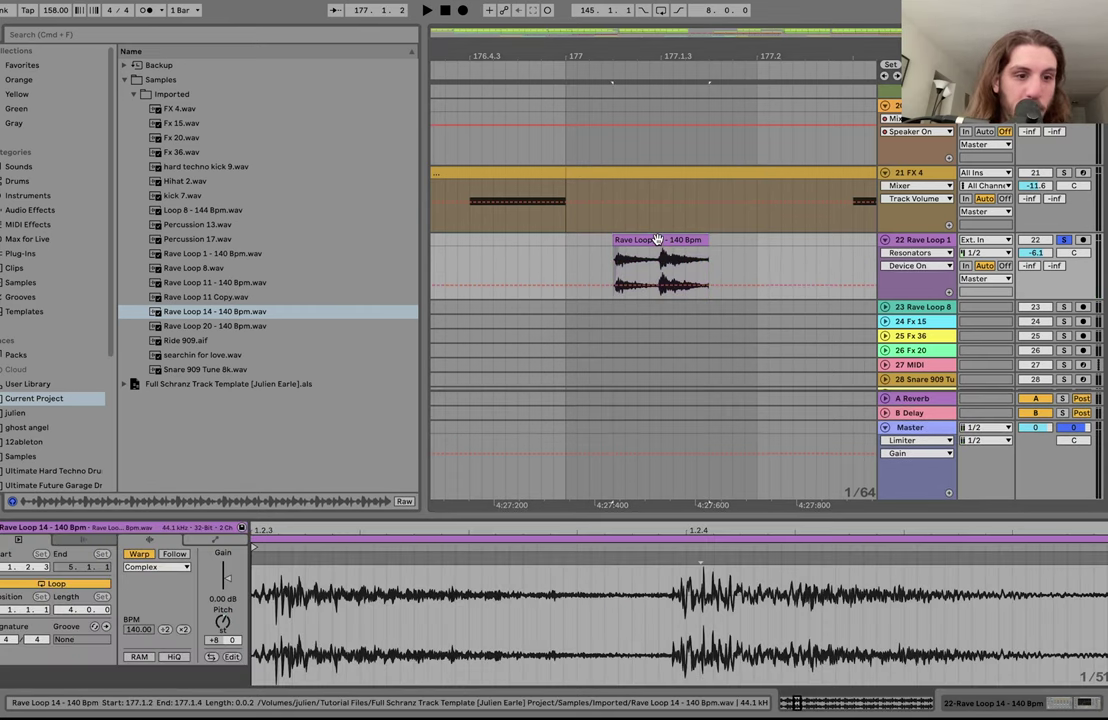
Step: Audition track 22's loop with Resonators bypassed, and again with Resonators re-enabled
{"action": "key", "text": "space"}
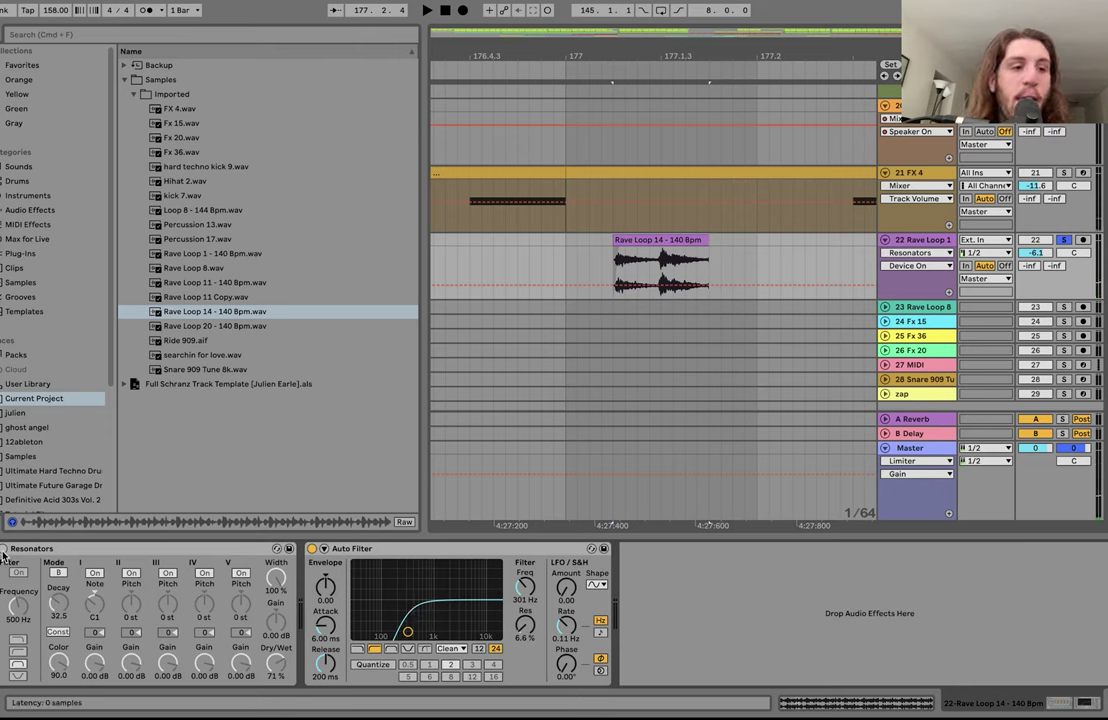
{"action": "left_click", "coordinate": [5, 549]}
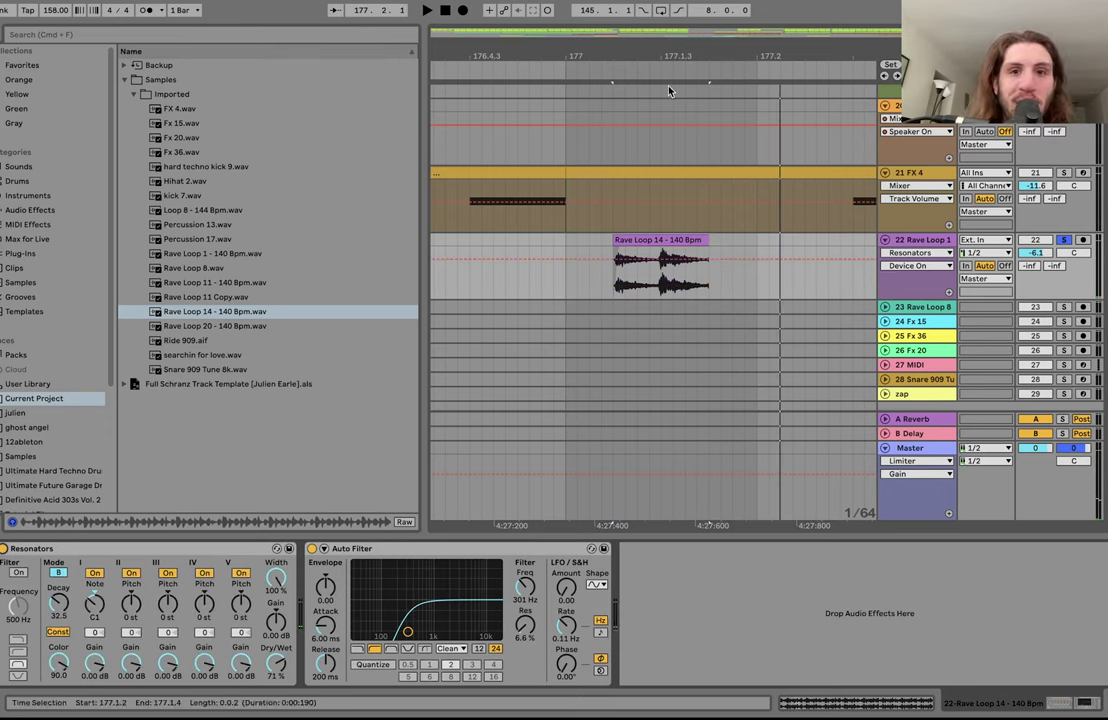
{"action": "key", "text": "space"}
{"action": "mouse_move", "coordinate": [686, 56]}
{"action": "left_mouse_down"}
{"action": "mouse_move", "coordinate": [686, 10]}
{"action": "mouse_move", "coordinate": [686, 42]}
{"action": "left_mouse_up"}
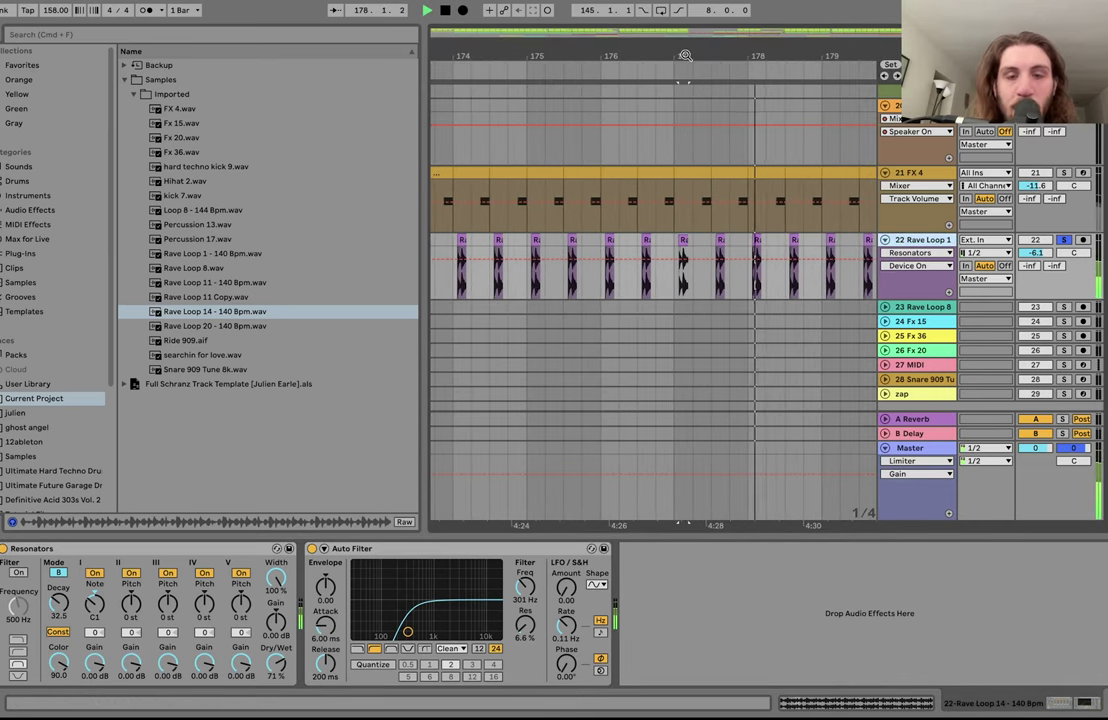
{"action": "key", "text": "space"}
Step: Release the solo on track 22 and play the full mix from bar 177
{"action": "left_click_drag", "start_coordinate": [688, 287], "coordinate": [697, 287]}
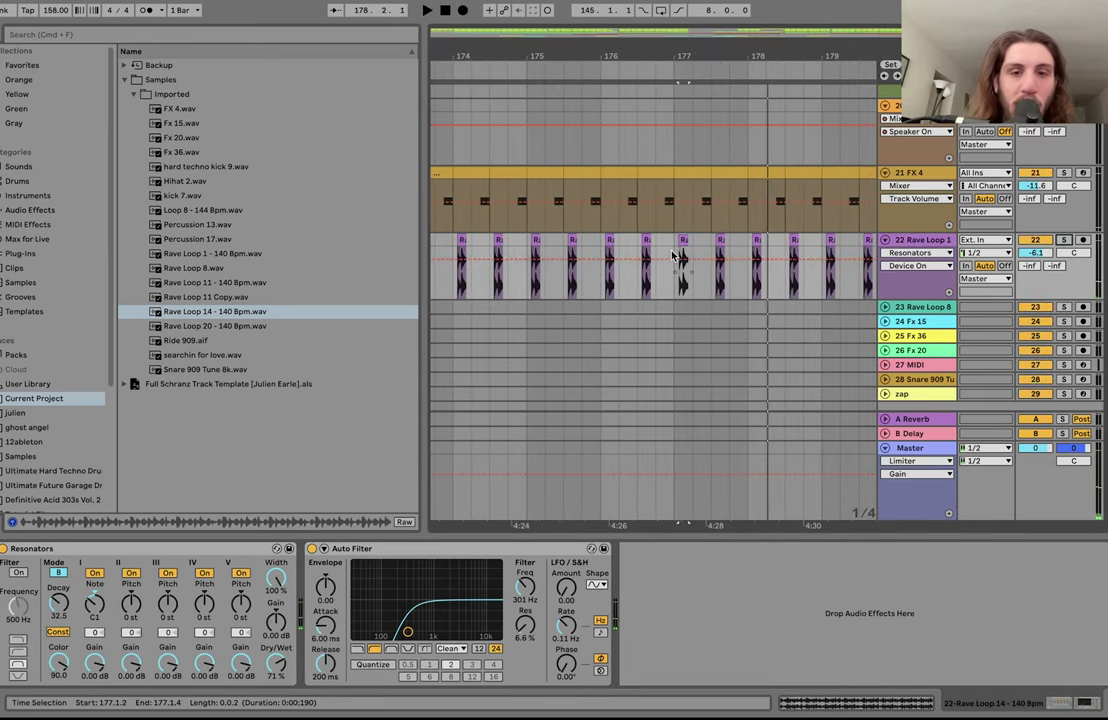
{"action": "left_click", "coordinate": [675, 240]}
{"action": "key", "text": "space"}
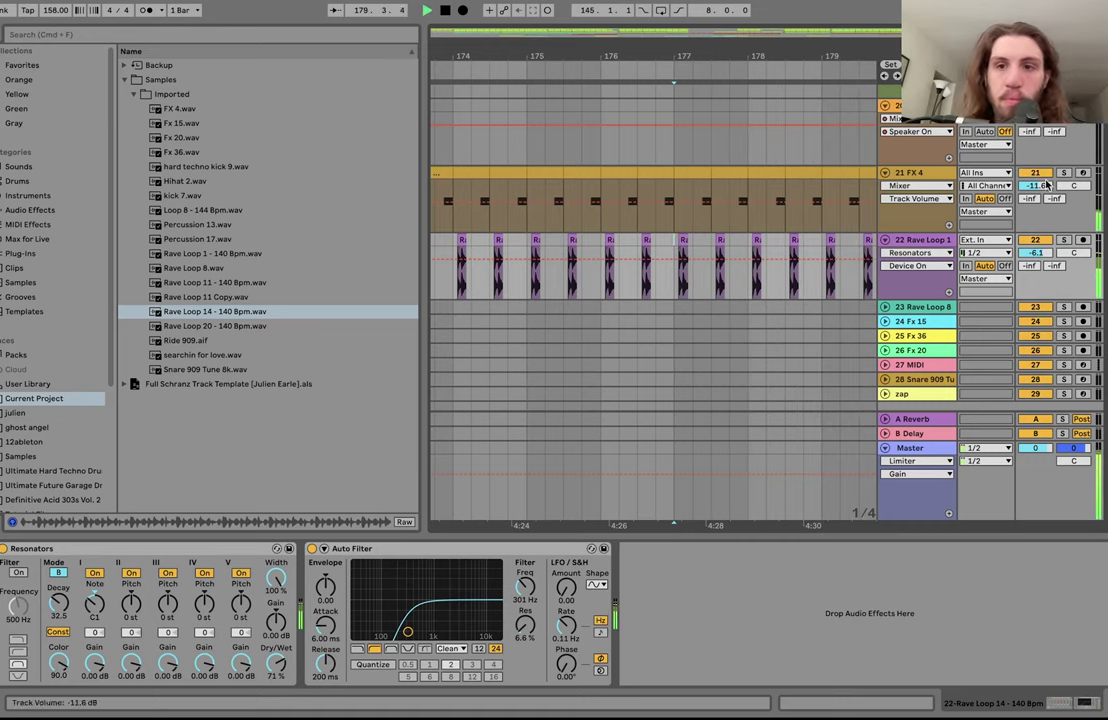
{"action": "key", "text": "space"}
Step: Solo track 21 and reveal its sampler's source file in the browser
{"action": "left_click", "coordinate": [843, 196]}
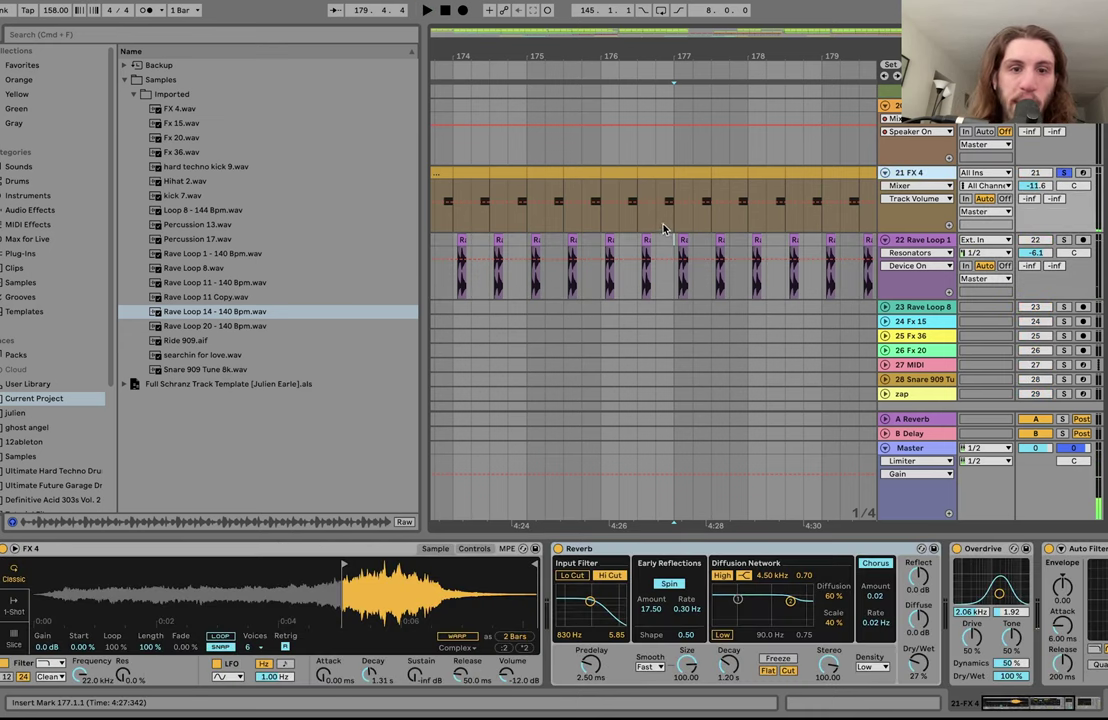
{"action": "right_click", "coordinate": [358, 576]}
{"action": "left_click", "coordinate": [395, 592]}
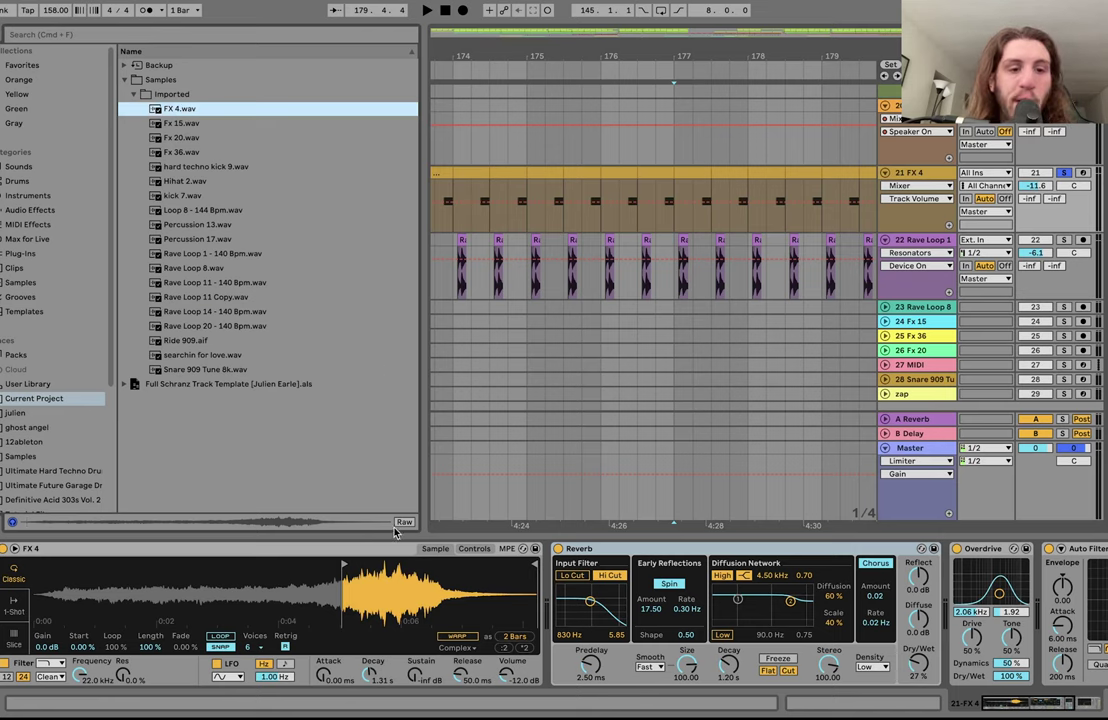
Step: Play the soloed track 21 from bar 177 and show the Controls page of its FX 4 sampler
{"action": "key", "text": "space"}
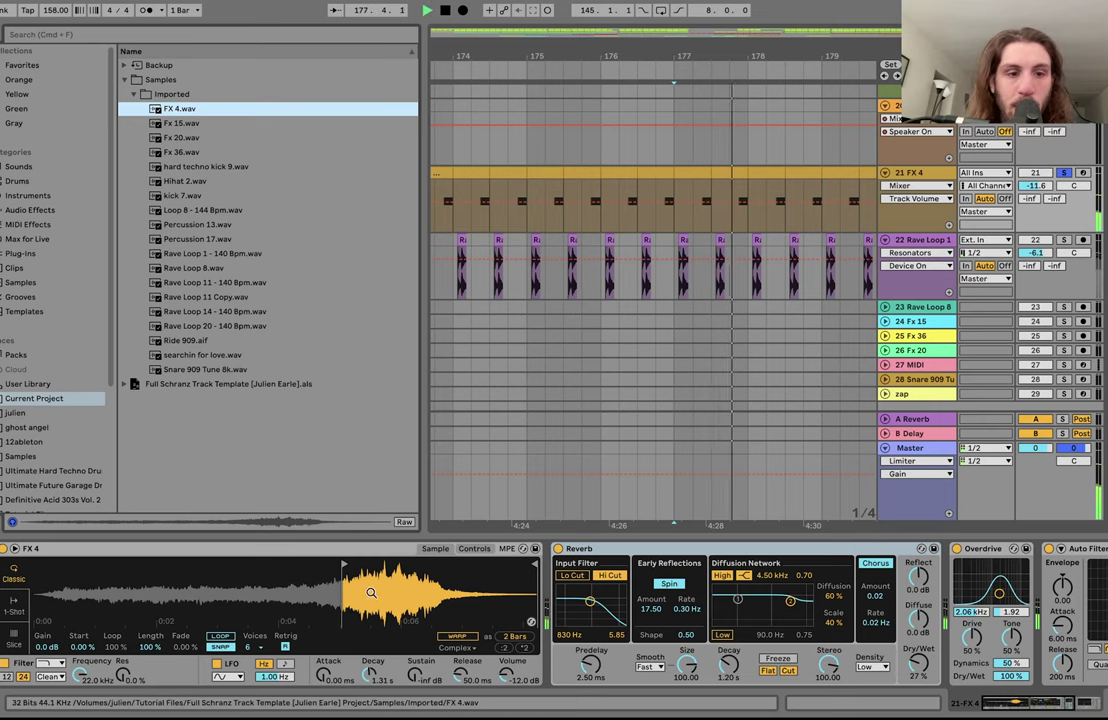
{"action": "left_click", "coordinate": [474, 548]}
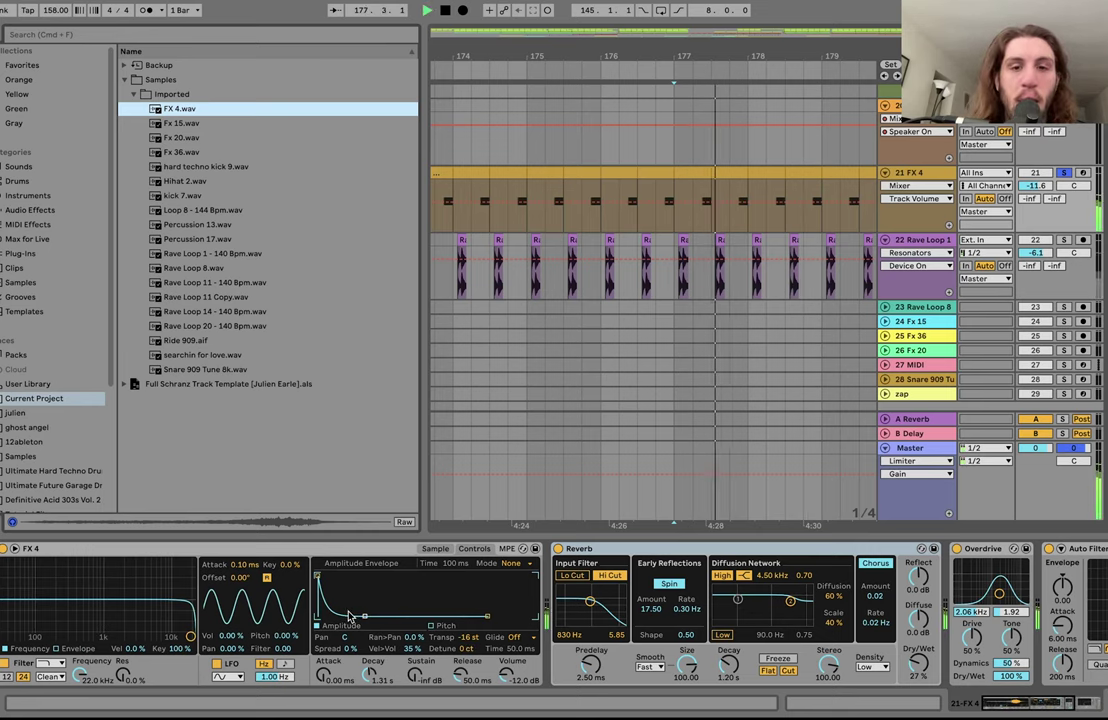
Step: Examine track 21's remaining effect devices: Reverb, Overdrive and Auto Filter
{"action": "scroll", "coordinate": [349, 615], "scroll_direction": "right", "scroll_amount": 5}
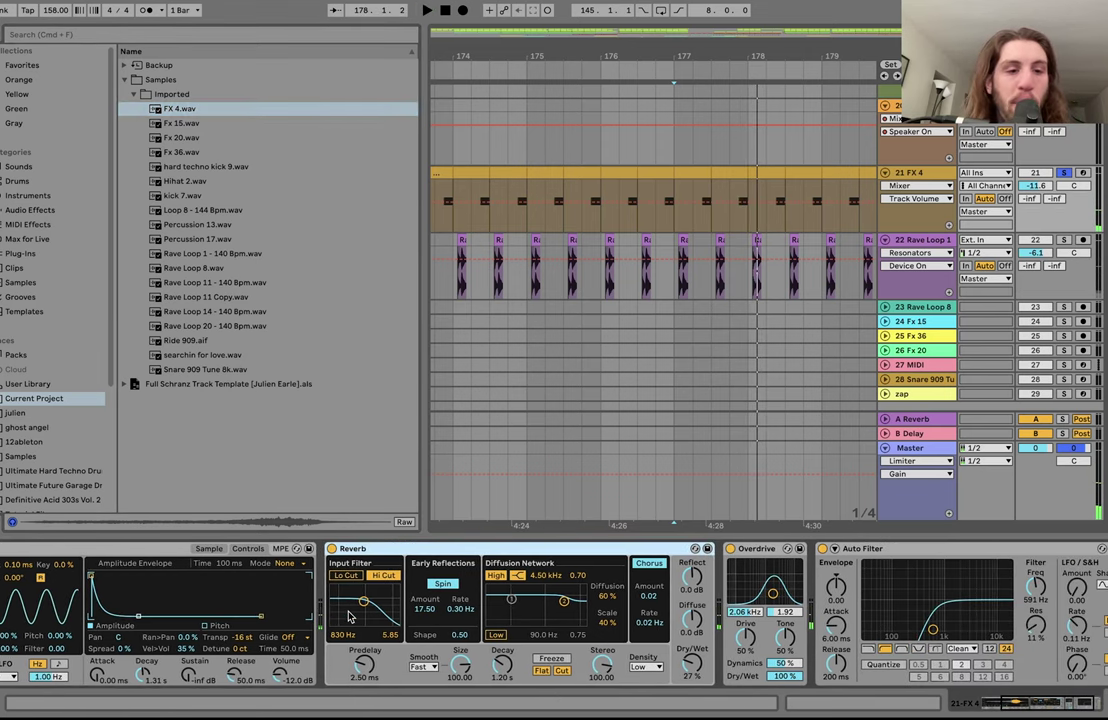
{"action": "scroll", "coordinate": [349, 615], "scroll_direction": "right", "scroll_amount": 2}
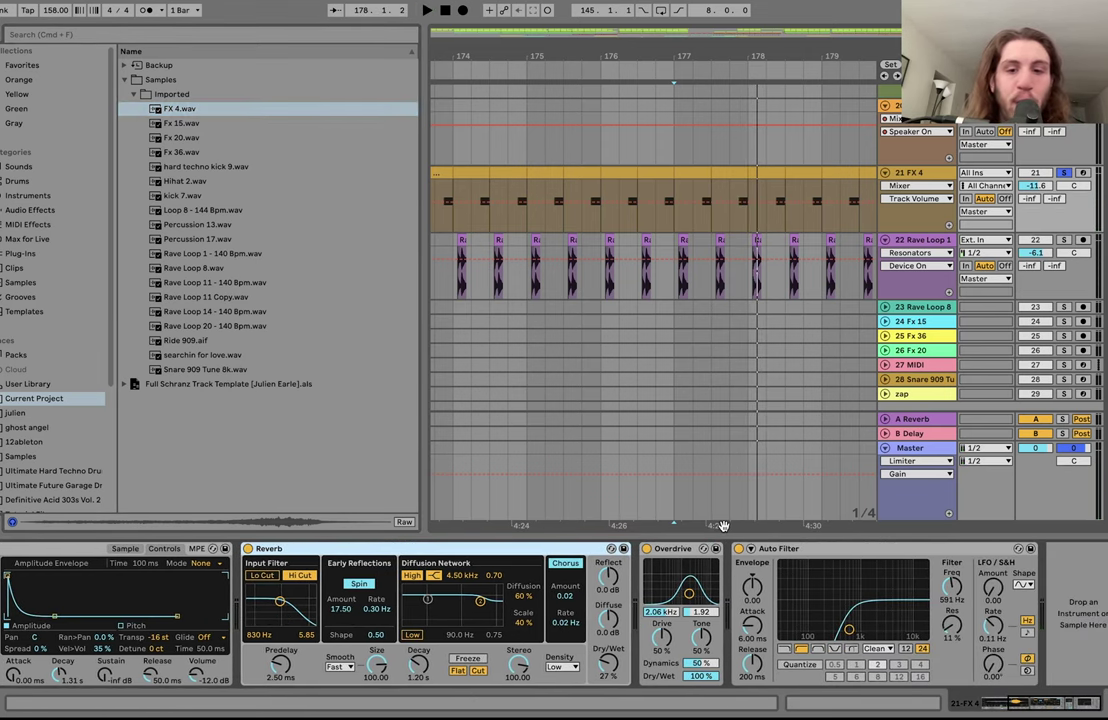
{"action": "scroll", "coordinate": [748, 300], "scroll_direction": "down", "scroll_amount": 10}
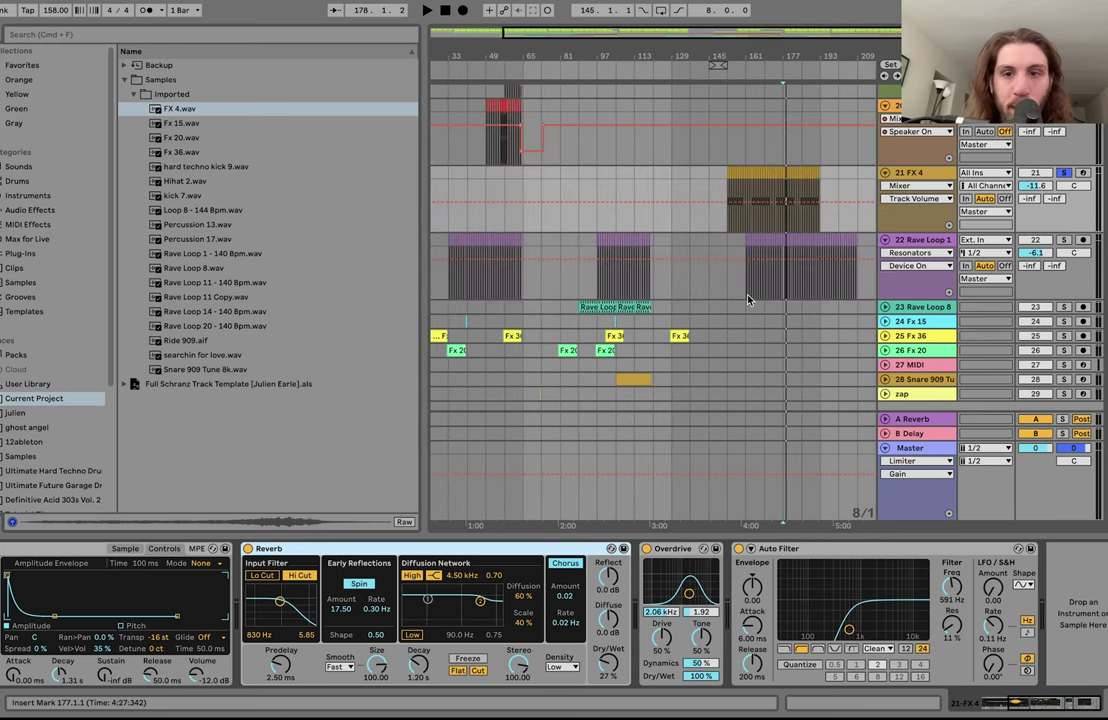
Step: Solo the zap track and start playback from bar 41, at the end of the Fx 15 clip
{"action": "scroll", "coordinate": [748, 300], "scroll_direction": "down", "scroll_amount": 1}
{"action": "scroll", "coordinate": [748, 300], "scroll_direction": "down", "scroll_amount": 2}
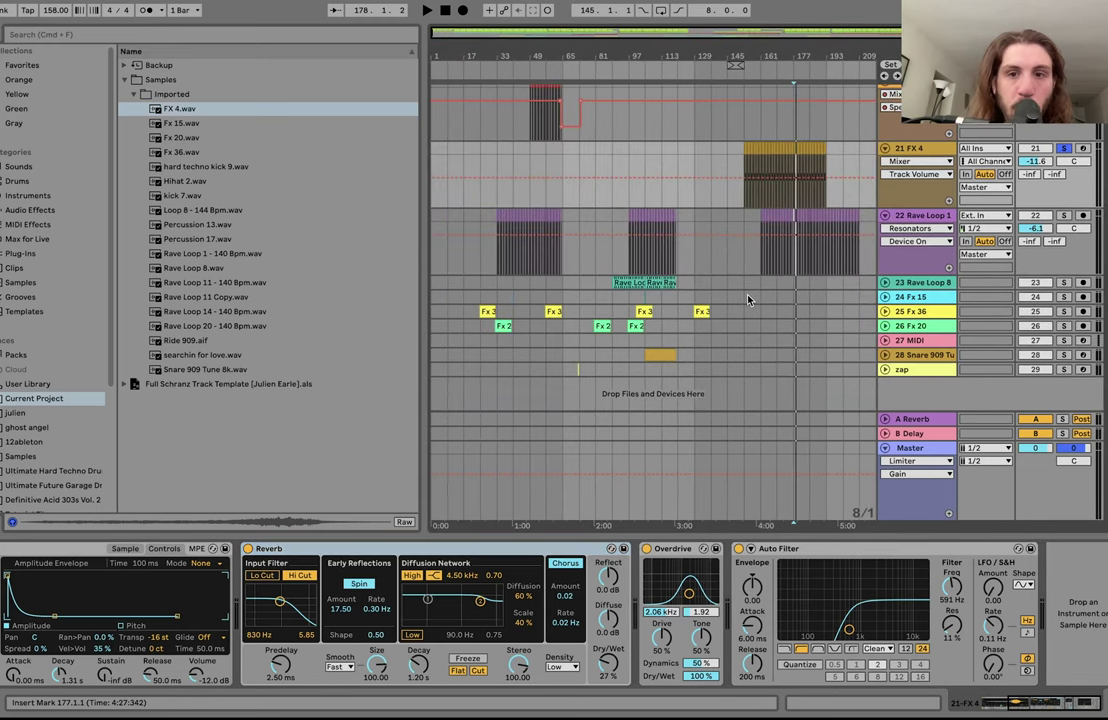
{"action": "left_click", "coordinate": [920, 282]}
{"action": "left_click", "coordinate": [927, 371]}
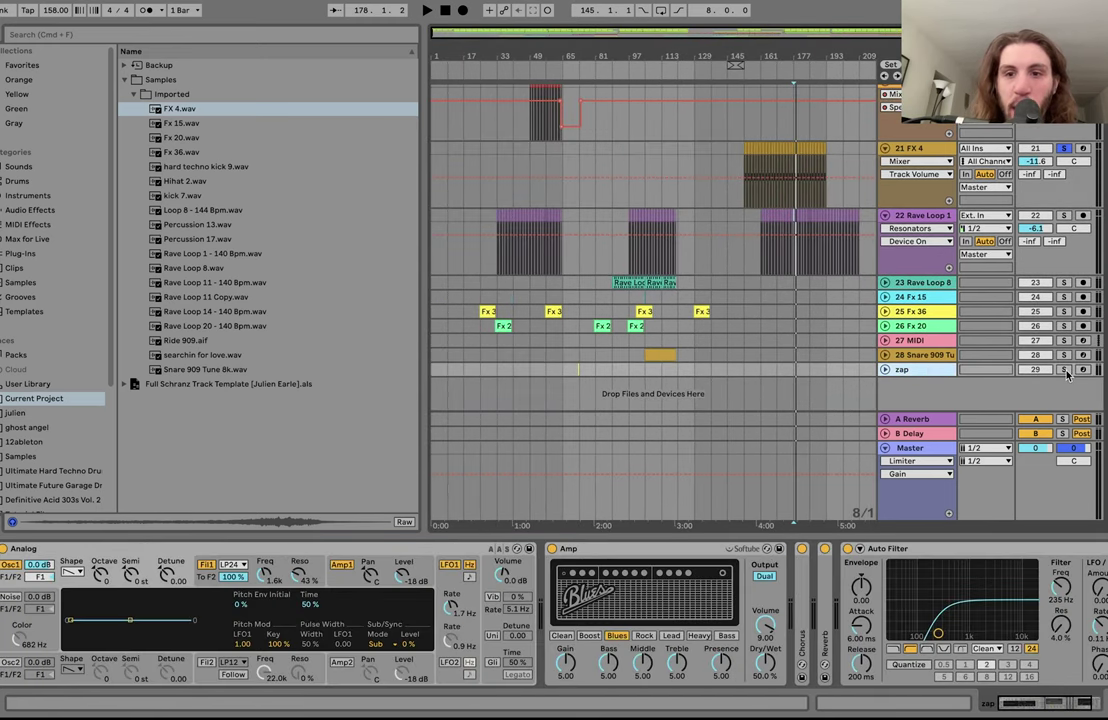
{"action": "left_click", "coordinate": [1064, 370]}
{"action": "scroll", "coordinate": [563, 353], "scroll_direction": "up", "scroll_amount": 5}
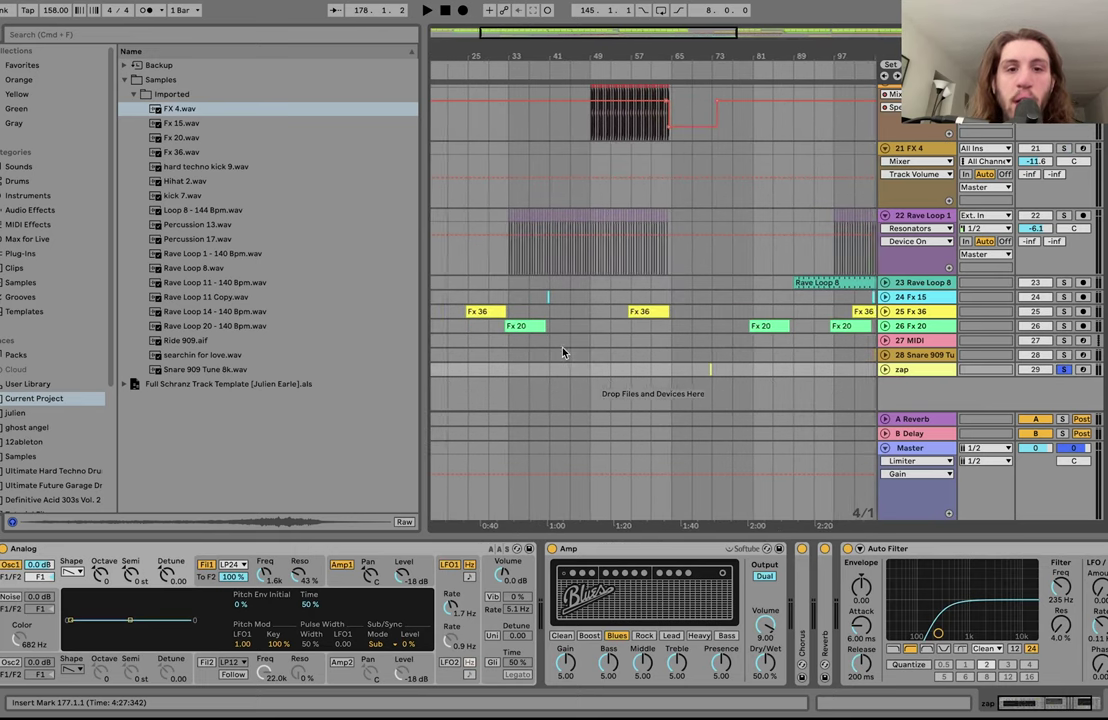
{"action": "left_click", "coordinate": [561, 299]}
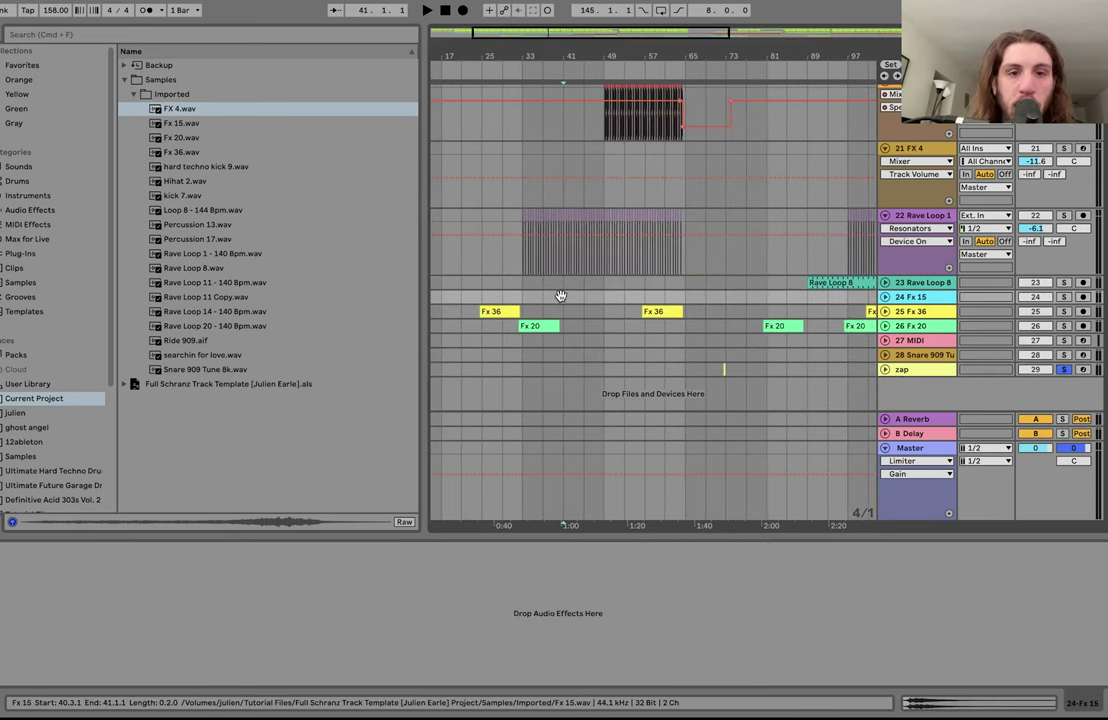
{"action": "key", "text": "space"}
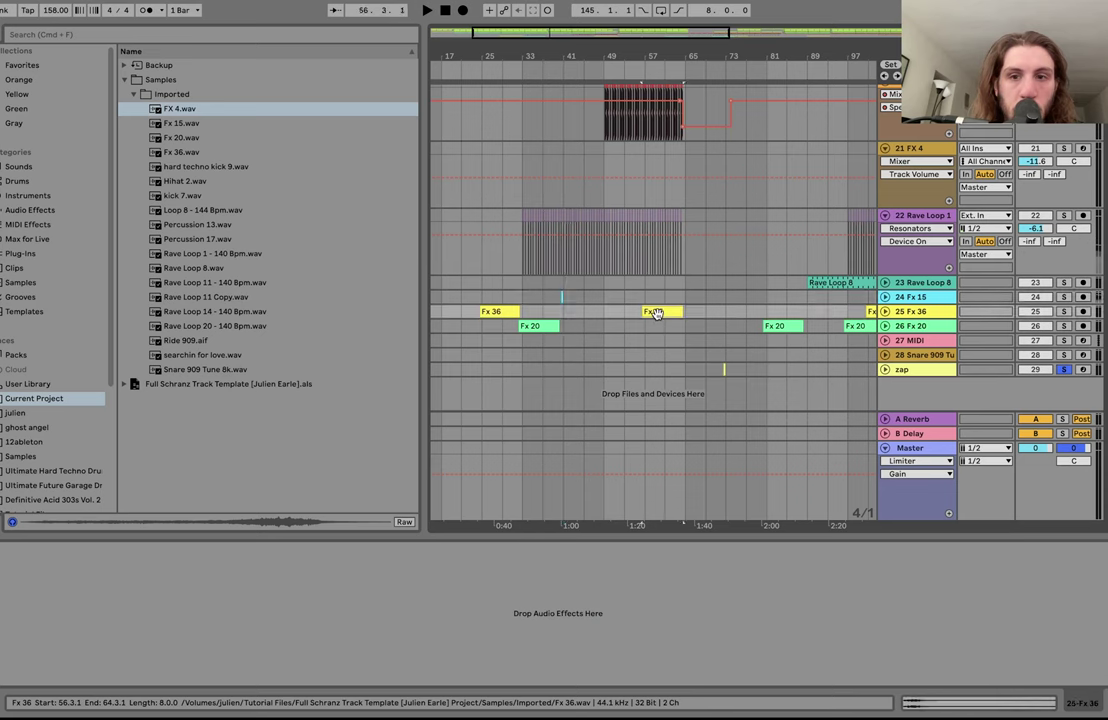
Step: Solo tracks 24 through 29 together and audition the Fx 36 clip at bar 56 and the first Fx 20 clip
{"action": "left_click", "coordinate": [925, 371]}
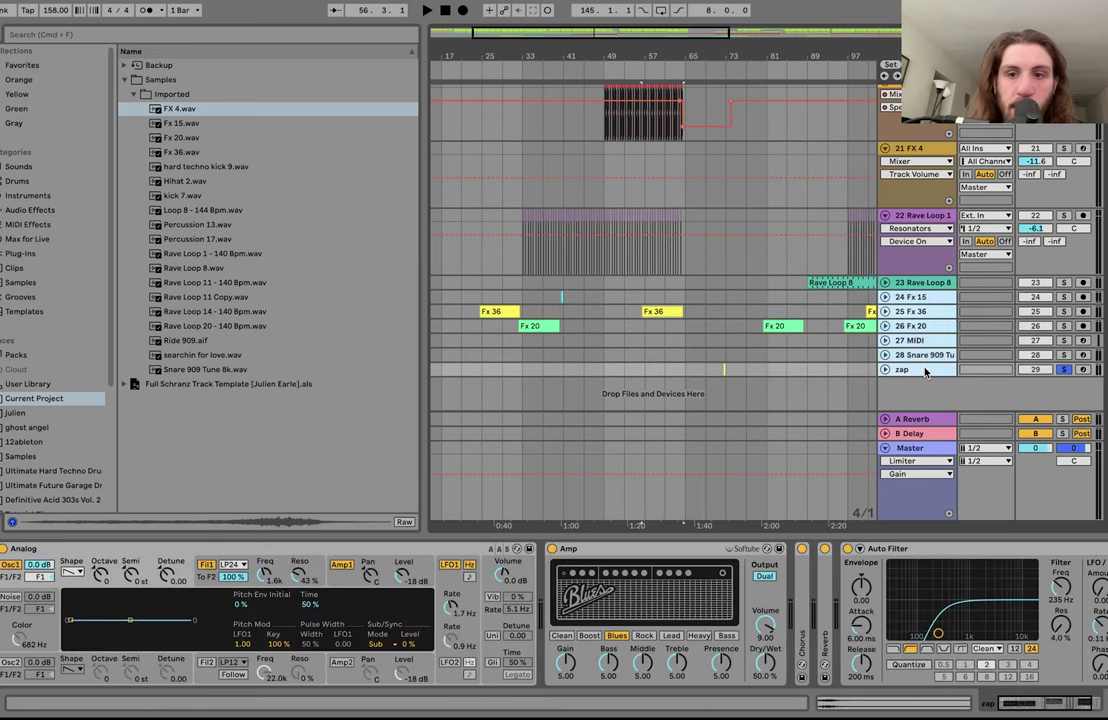
{"action": "left_click", "coordinate": [1066, 369]}
{"action": "left_click", "coordinate": [1066, 369]}
{"action": "key", "text": "space"}
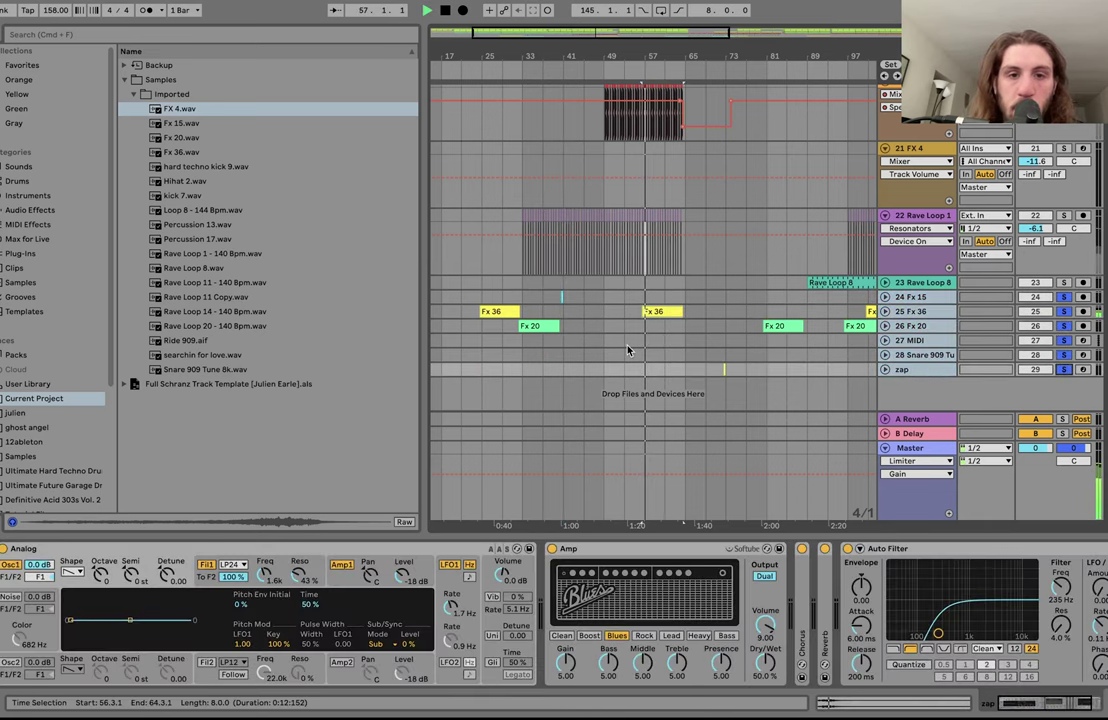
{"action": "left_click", "coordinate": [517, 326]}
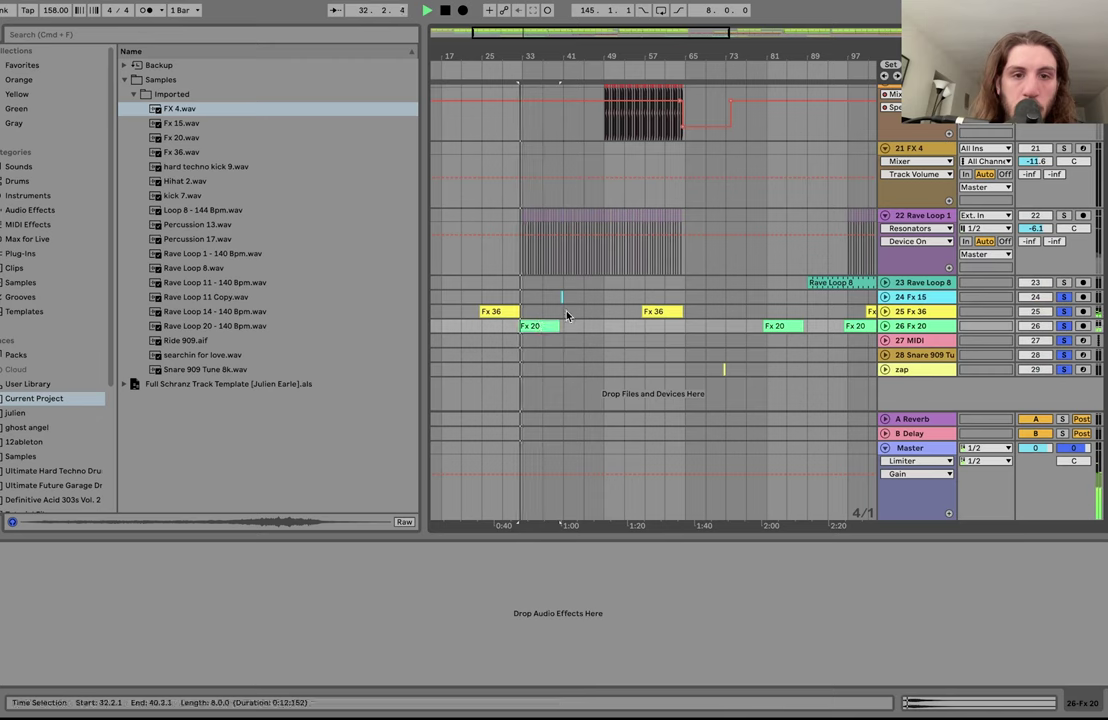
Step: Release the solos and play the full mix from the first Fx 20 clip and from the Fx 36 clip at bar 56
{"action": "left_click", "coordinate": [1068, 327]}
{"action": "key", "text": "space"}
{"action": "left_click", "coordinate": [655, 310]}
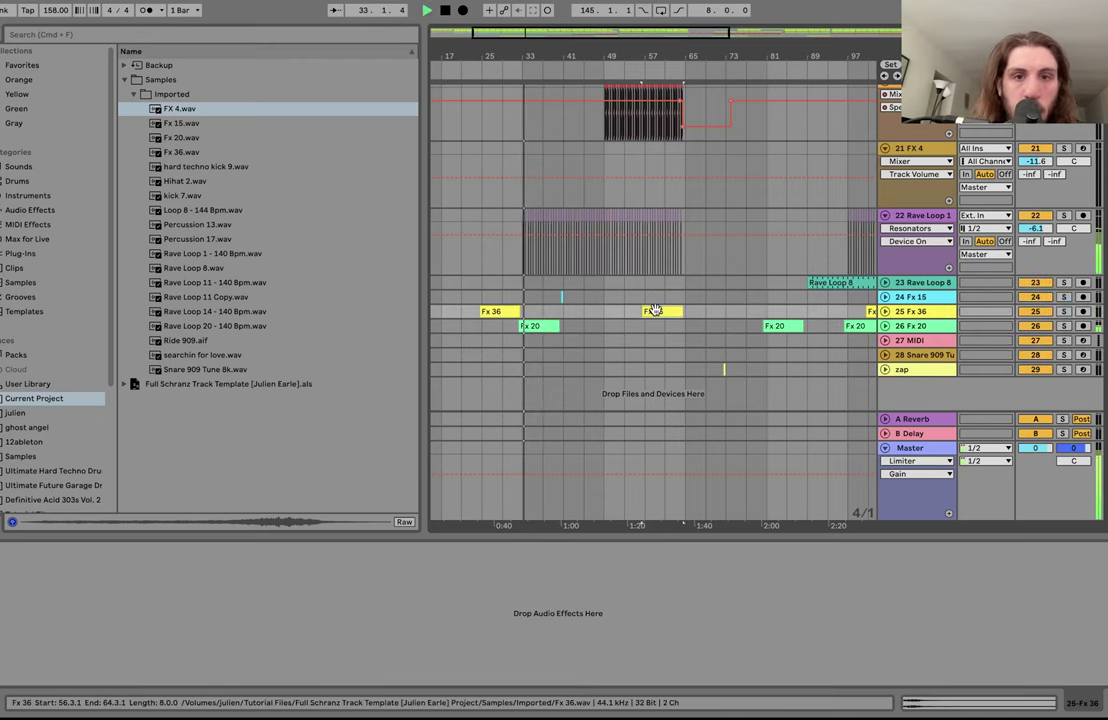
{"action": "scroll", "coordinate": [654, 311], "scroll_direction": "up", "scroll_amount": 5}
{"action": "scroll", "coordinate": [655, 312], "scroll_direction": "down", "scroll_amount": 6}
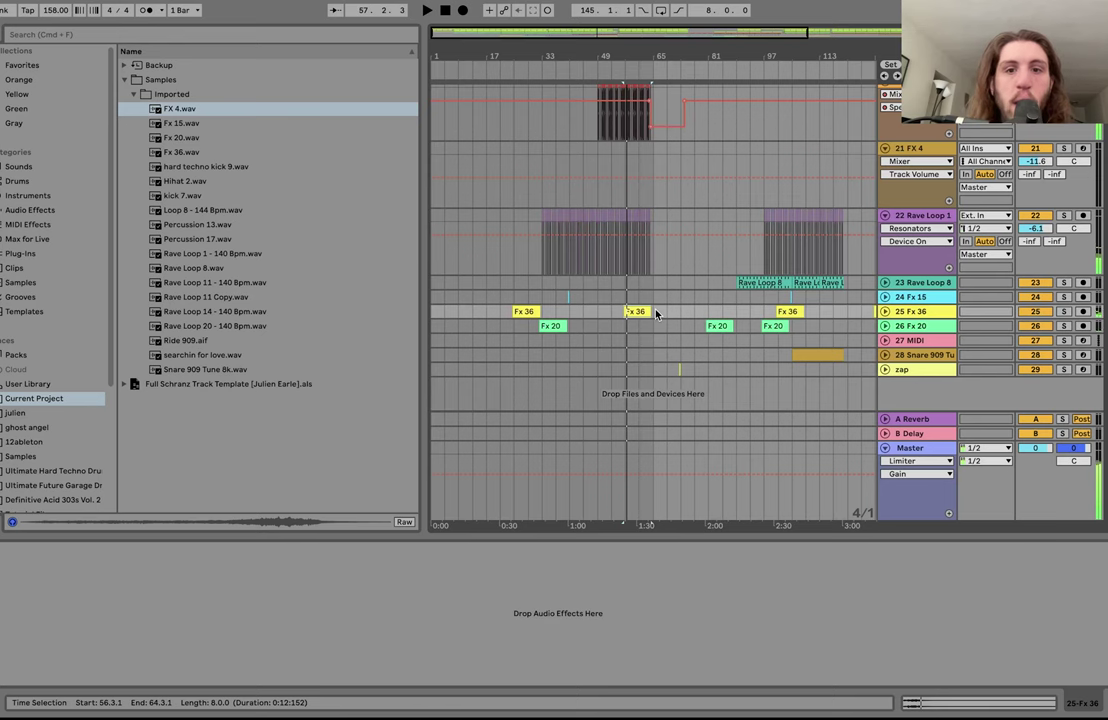
Step: Look over the devices of track 18, the drums group and track 17 around bars 109 to 113
{"action": "scroll", "coordinate": [692, 286], "scroll_direction": "up", "scroll_amount": 8}
{"action": "scroll", "coordinate": [695, 282], "scroll_direction": "right", "scroll_amount": 5}
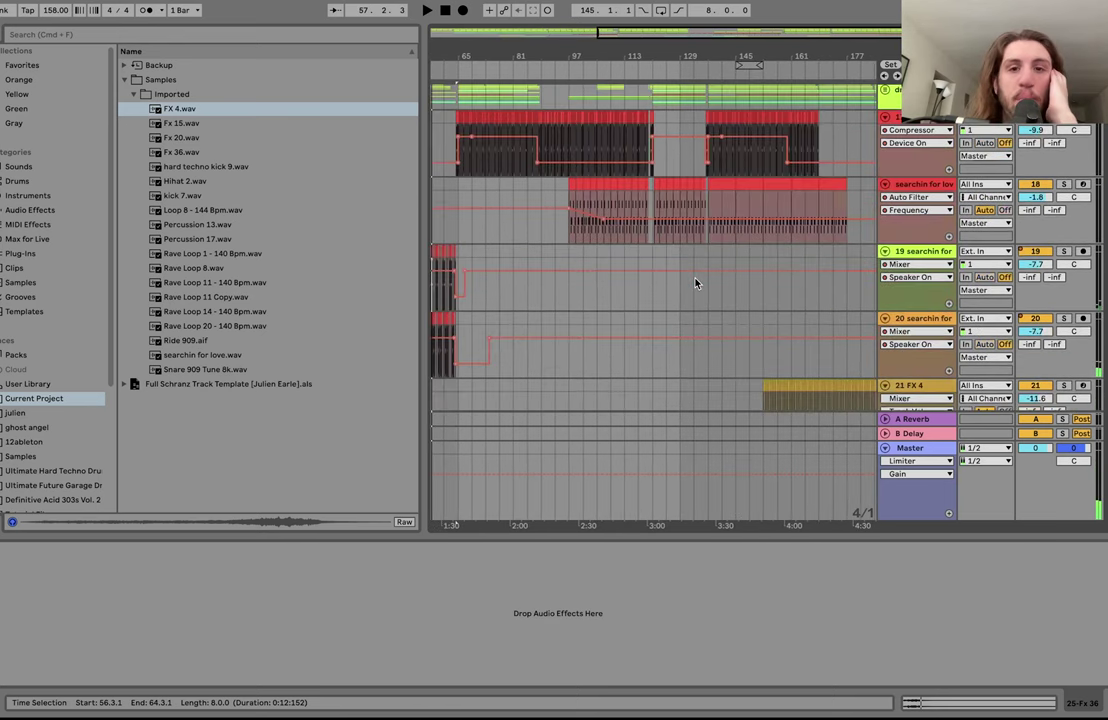
{"action": "left_click", "coordinate": [622, 236]}
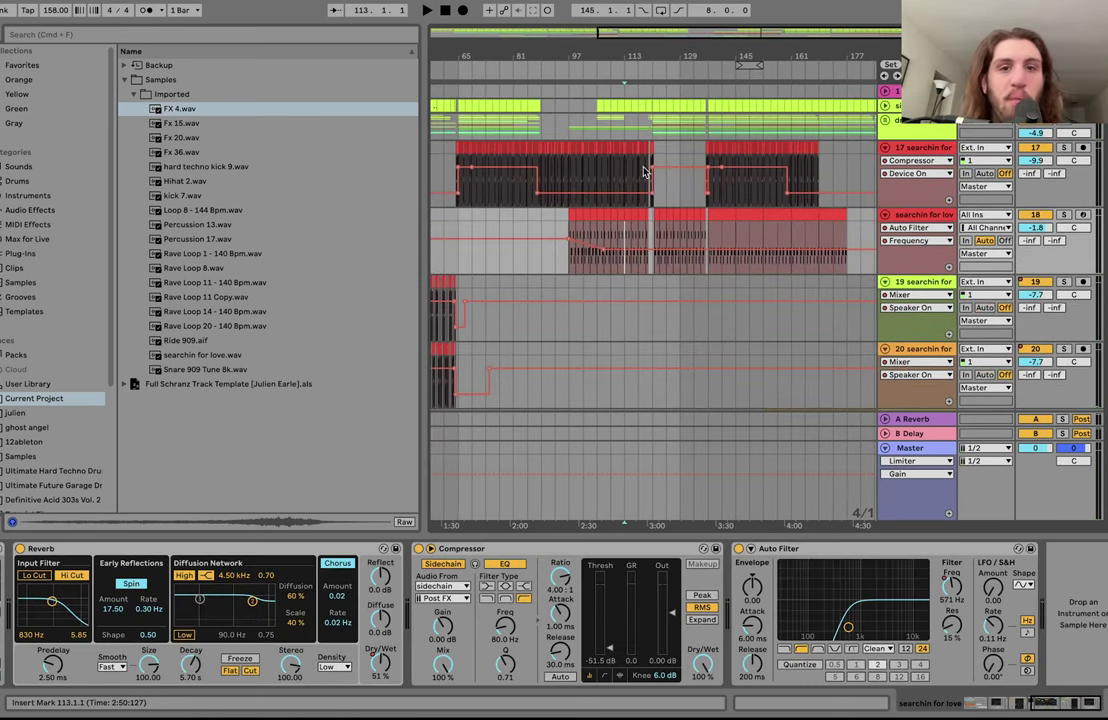
{"action": "left_click", "coordinate": [630, 131]}
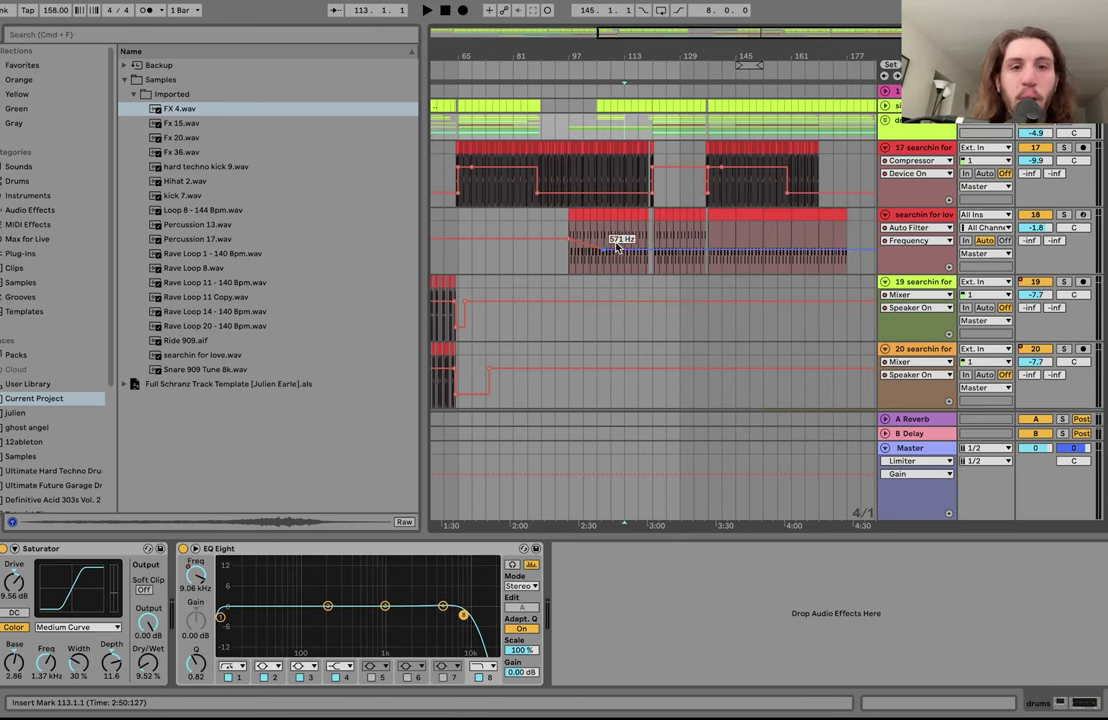
{"action": "left_click", "coordinate": [611, 170]}
{"action": "scroll", "coordinate": [625, 235], "scroll_direction": "down", "scroll_amount": 8}
{"action": "scroll", "coordinate": [625, 235], "scroll_direction": "left", "scroll_amount": 1}
{"action": "scroll", "coordinate": [624, 234], "scroll_direction": "down", "scroll_amount": 5}
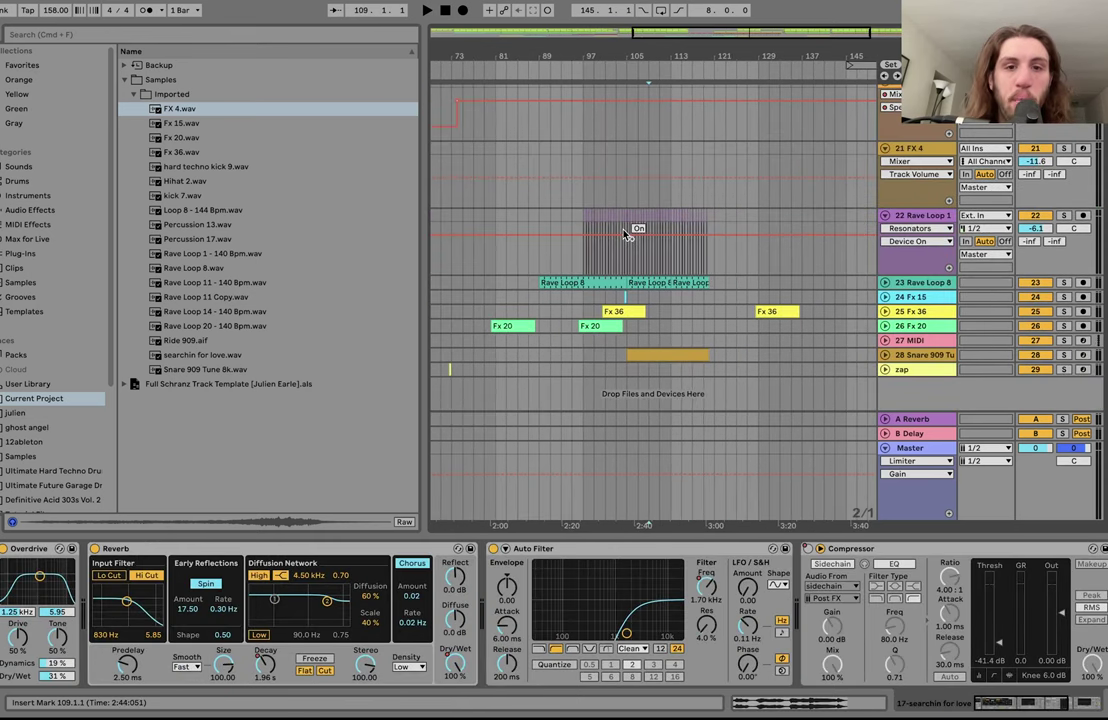
{"action": "scroll", "coordinate": [624, 234], "scroll_direction": "up", "scroll_amount": 4}
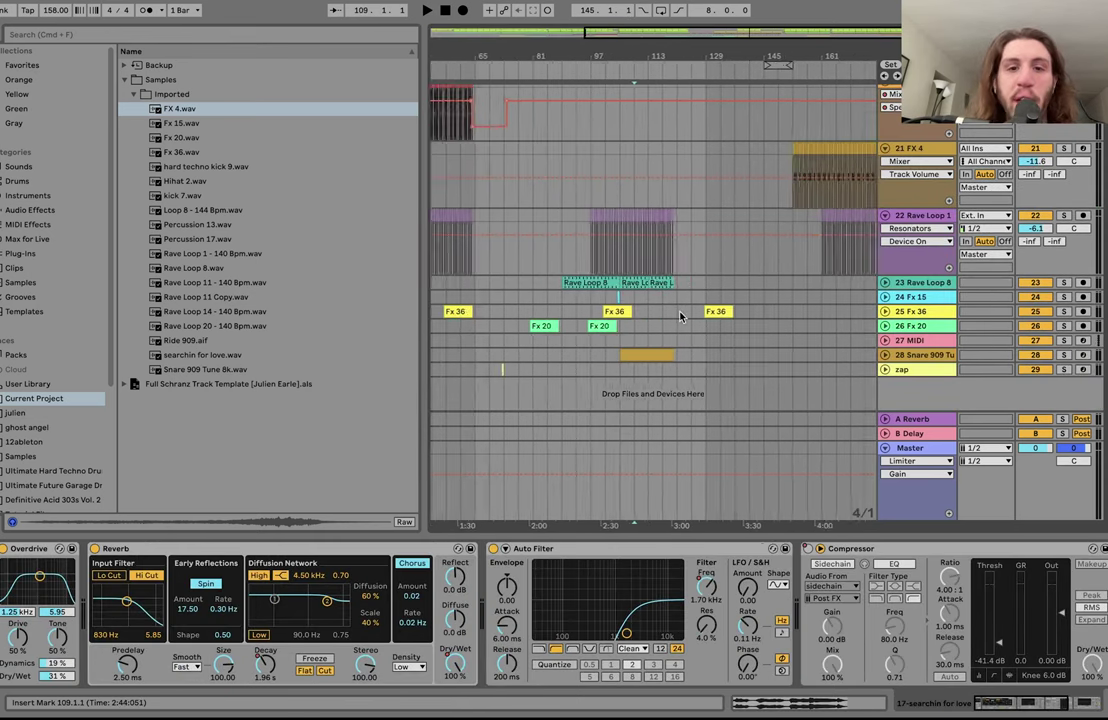
Step: Solo and expand the Snare 909 track, and audition its roll from bars 109 and 113
{"action": "left_click", "coordinate": [1065, 357]}
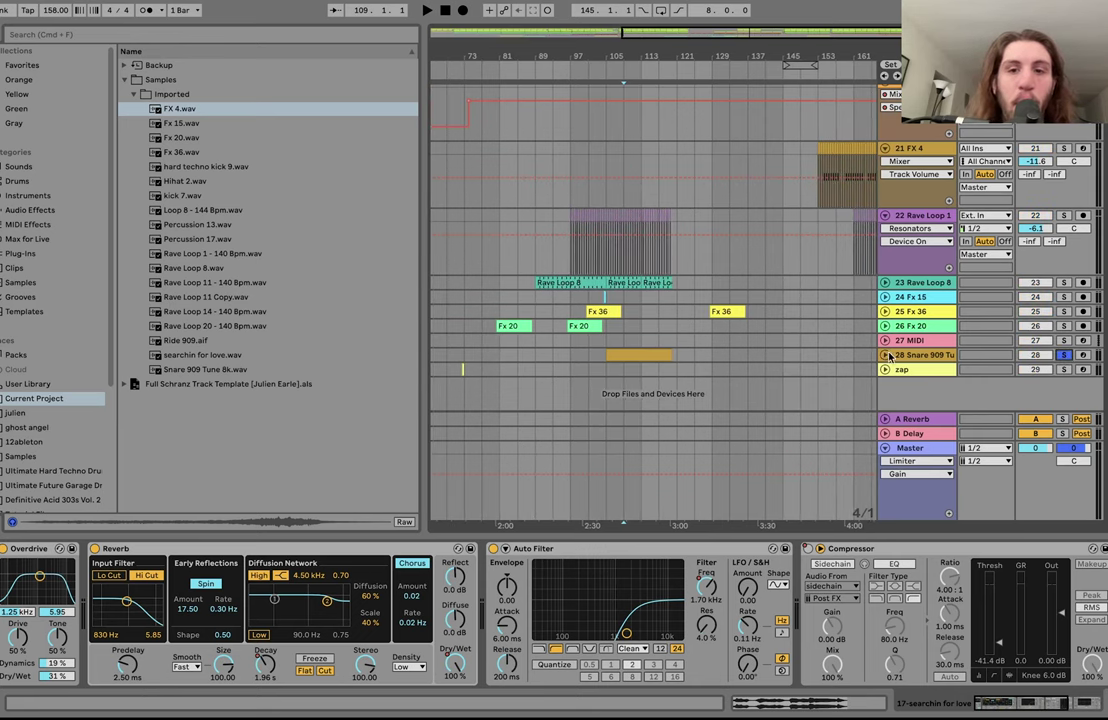
{"action": "key", "text": "space"}
{"action": "left_click", "coordinate": [885, 355]}
{"action": "left_click", "coordinate": [651, 403]}
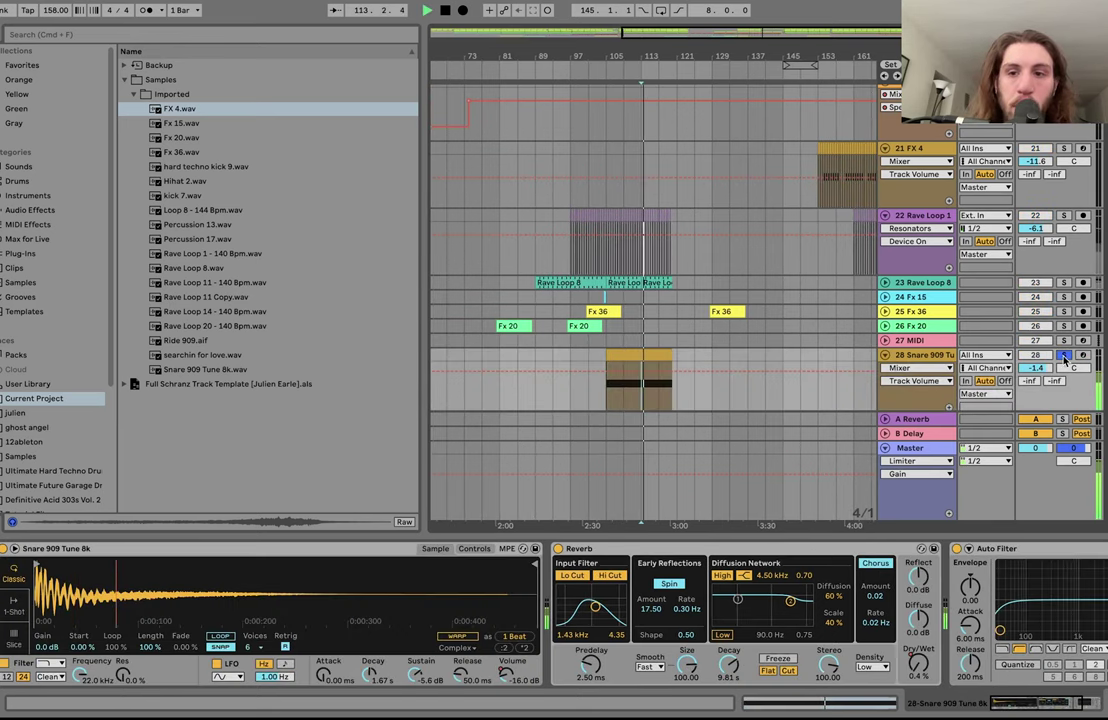
Step: Release the snare track's solo and play the full mix from bar 117
{"action": "left_click", "coordinate": [657, 346]}
{"action": "key", "text": "space"}
{"action": "key", "text": "space"}
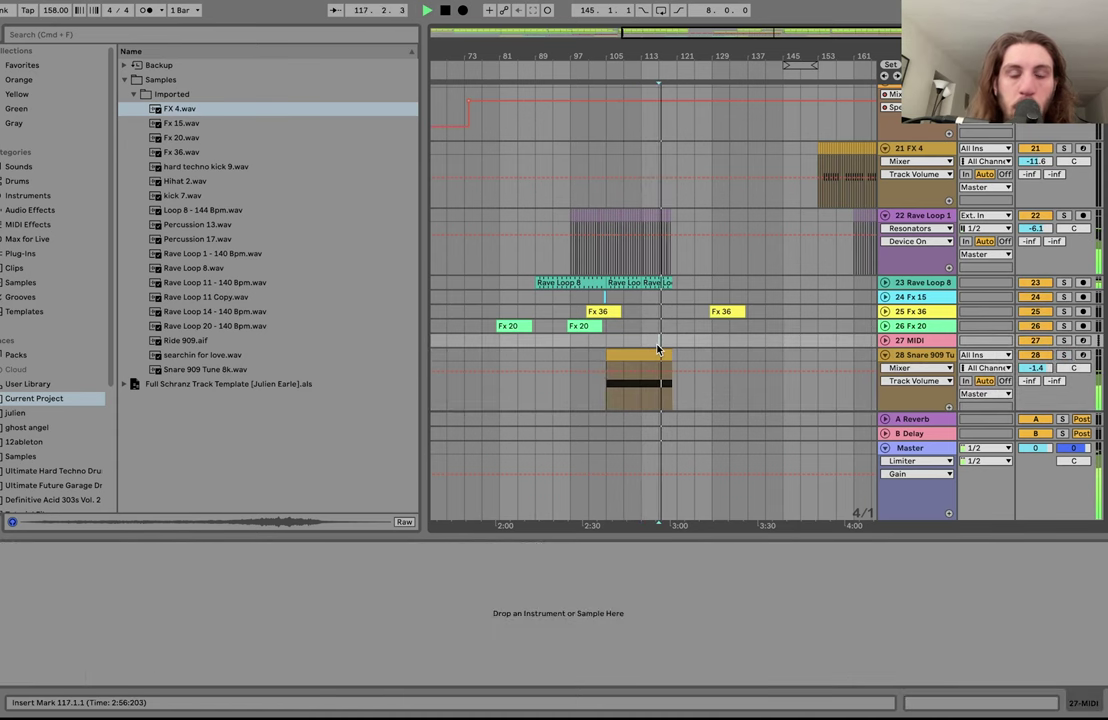
{"action": "key", "text": "space"}
Step: Reveal track 28's automation for the Snare 909 sampler's Volume and the Reverb's Dry/Wet
{"action": "left_click", "coordinate": [643, 354]}
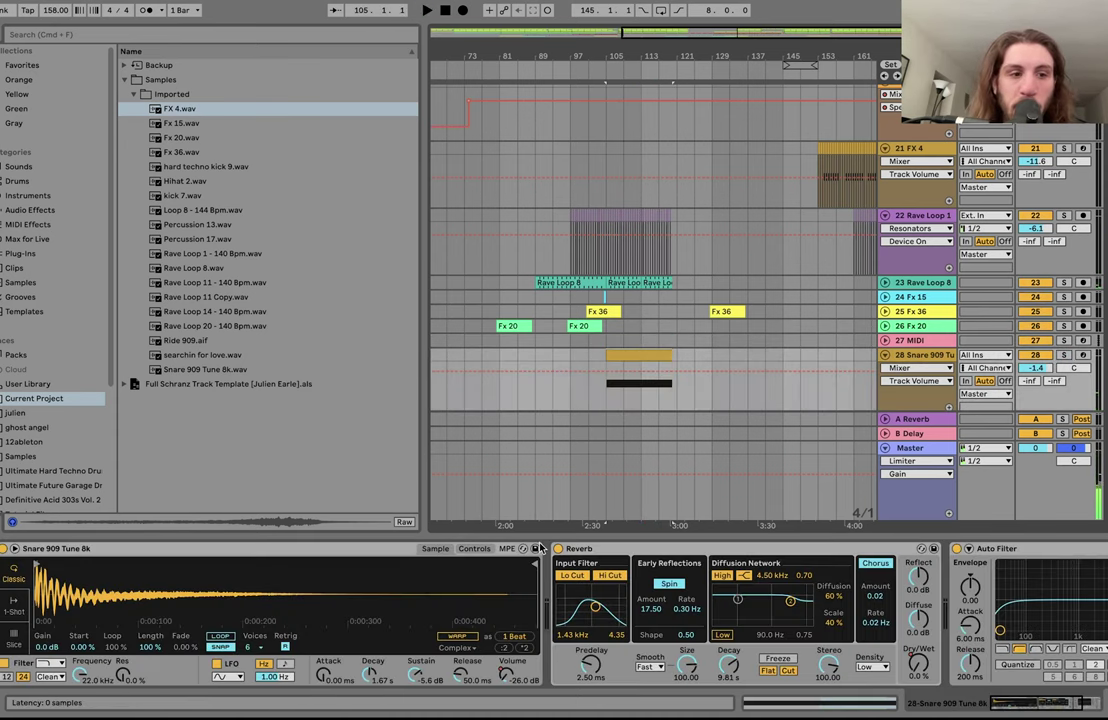
{"action": "left_click", "coordinate": [504, 684]}
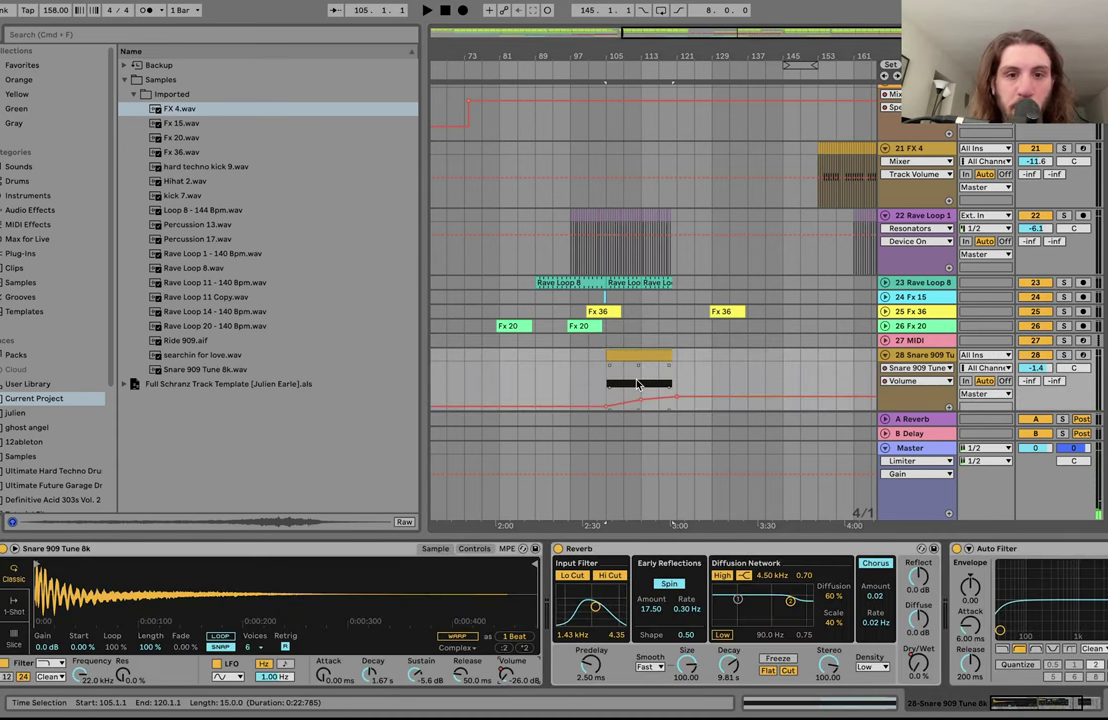
{"action": "left_click", "coordinate": [914, 661]}
{"action": "scroll", "coordinate": [747, 449], "scroll_direction": "down", "scroll_amount": 3}
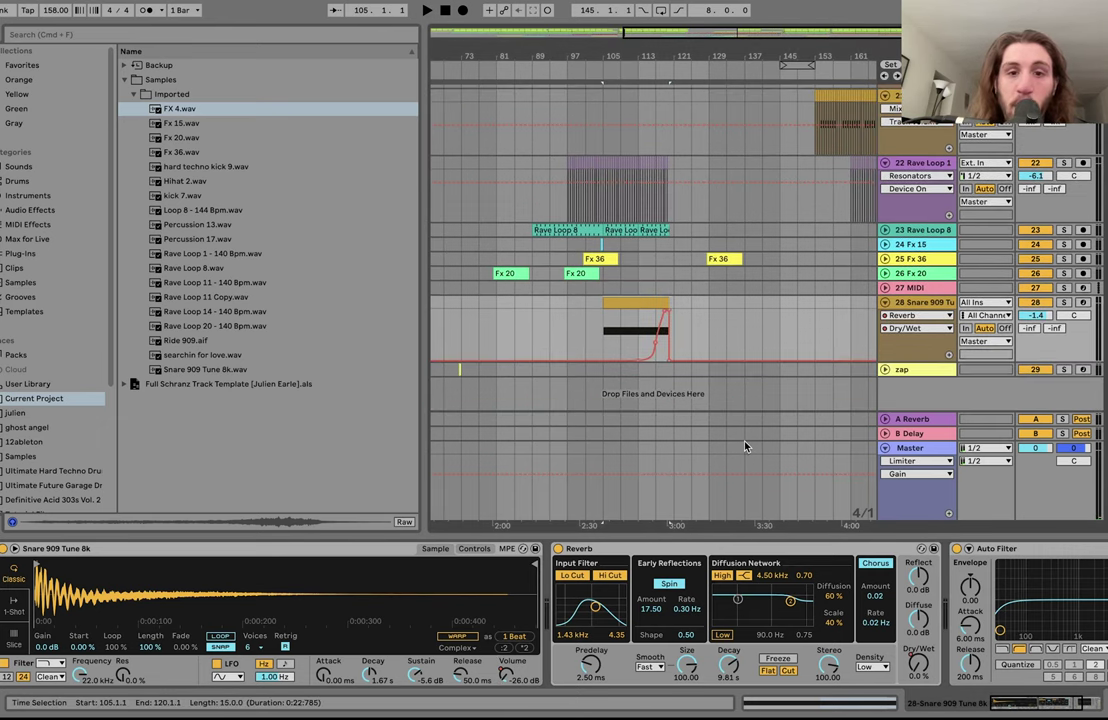
Step: Play the mix from bar 117.3 and reveal the Auto Filter Frequency automation on the snare track
{"action": "scroll", "coordinate": [659, 341], "scroll_direction": "up", "scroll_amount": 5}
{"action": "left_click", "coordinate": [663, 324]}
{"action": "key", "text": "space"}
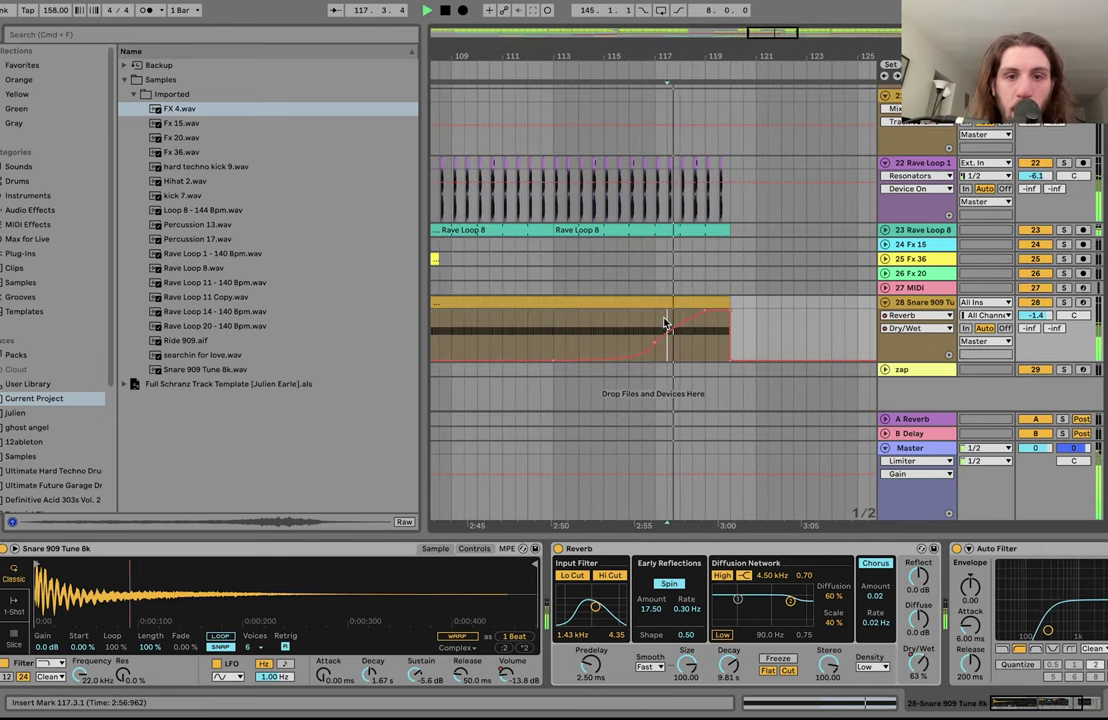
{"action": "scroll", "coordinate": [680, 576], "scroll_direction": "right", "scroll_amount": 5}
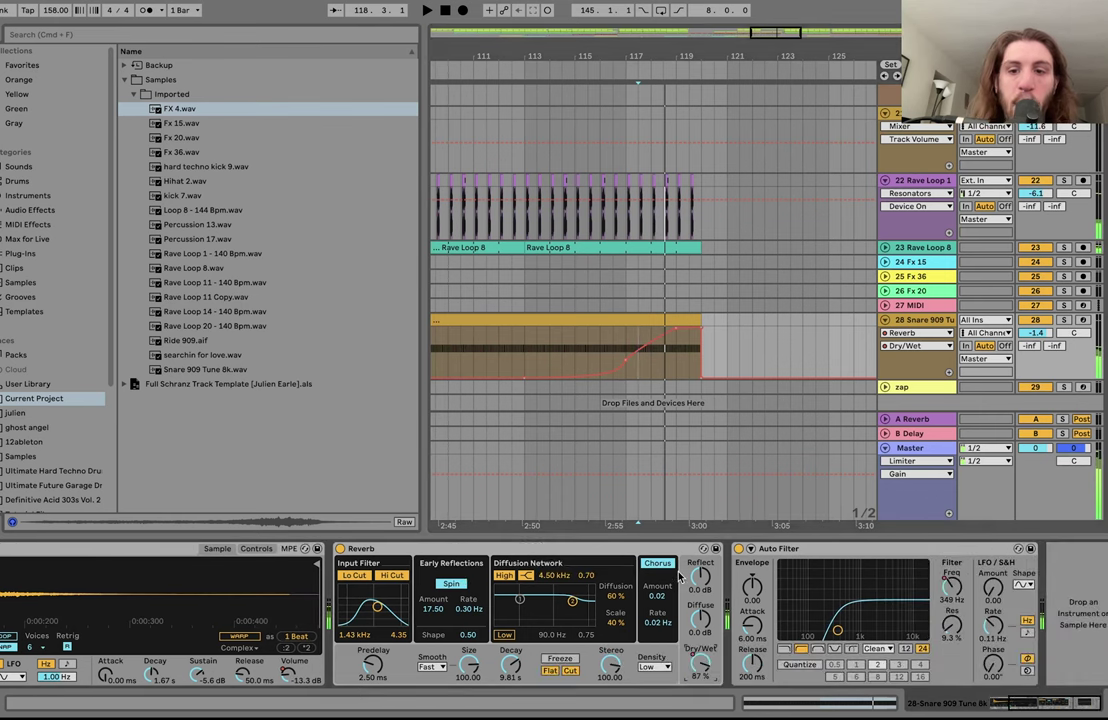
{"action": "left_click", "coordinate": [910, 607]}
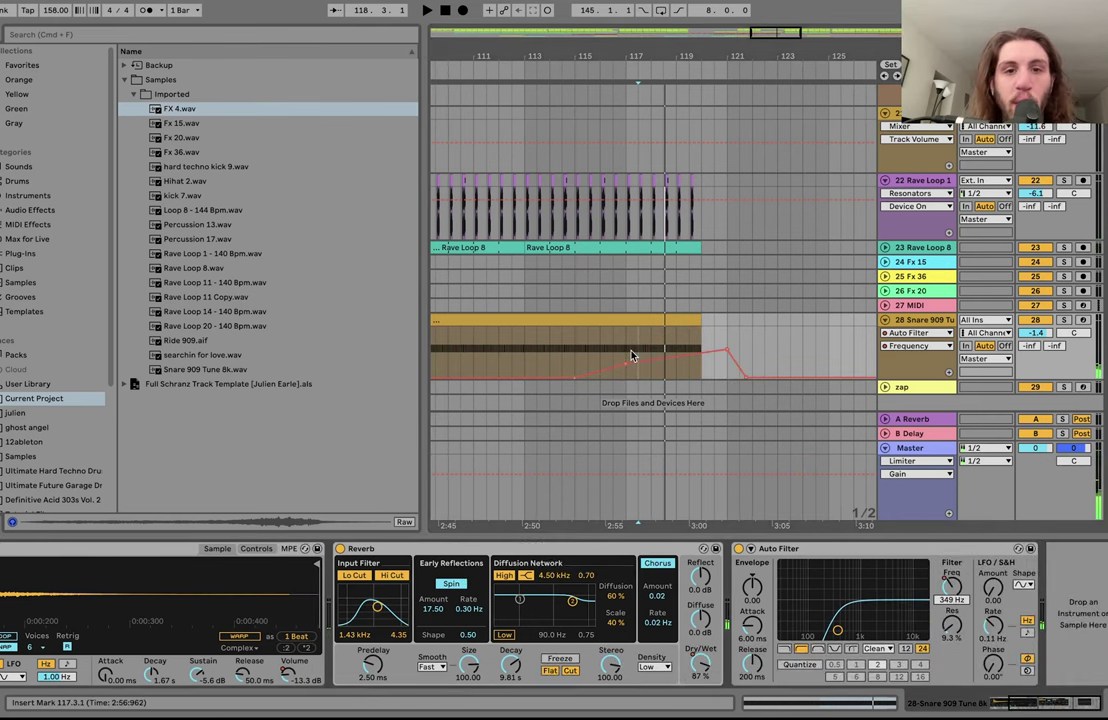
Step: Expand and solo track 23, and play its Rave Loop 8 clip from bar 89
{"action": "scroll", "coordinate": [630, 364], "scroll_direction": "down", "scroll_amount": 10}
{"action": "scroll", "coordinate": [676, 352], "scroll_direction": "left", "scroll_amount": 2}
{"action": "scroll", "coordinate": [676, 352], "scroll_direction": "down", "scroll_amount": 1}
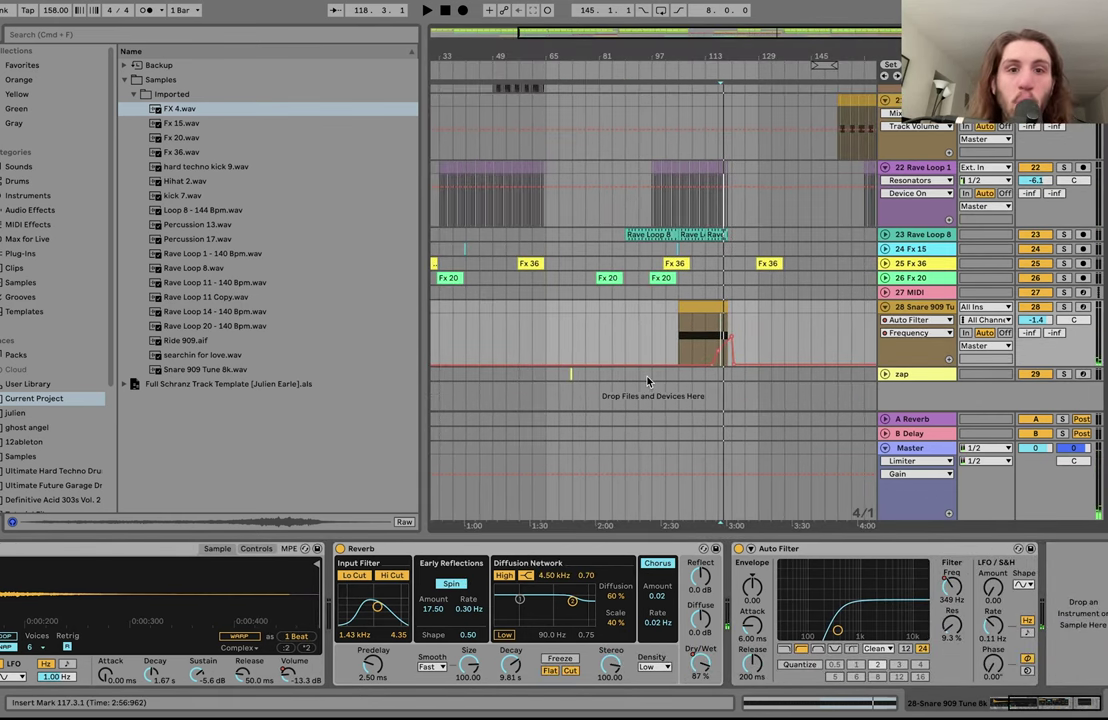
{"action": "left_click", "coordinate": [885, 235]}
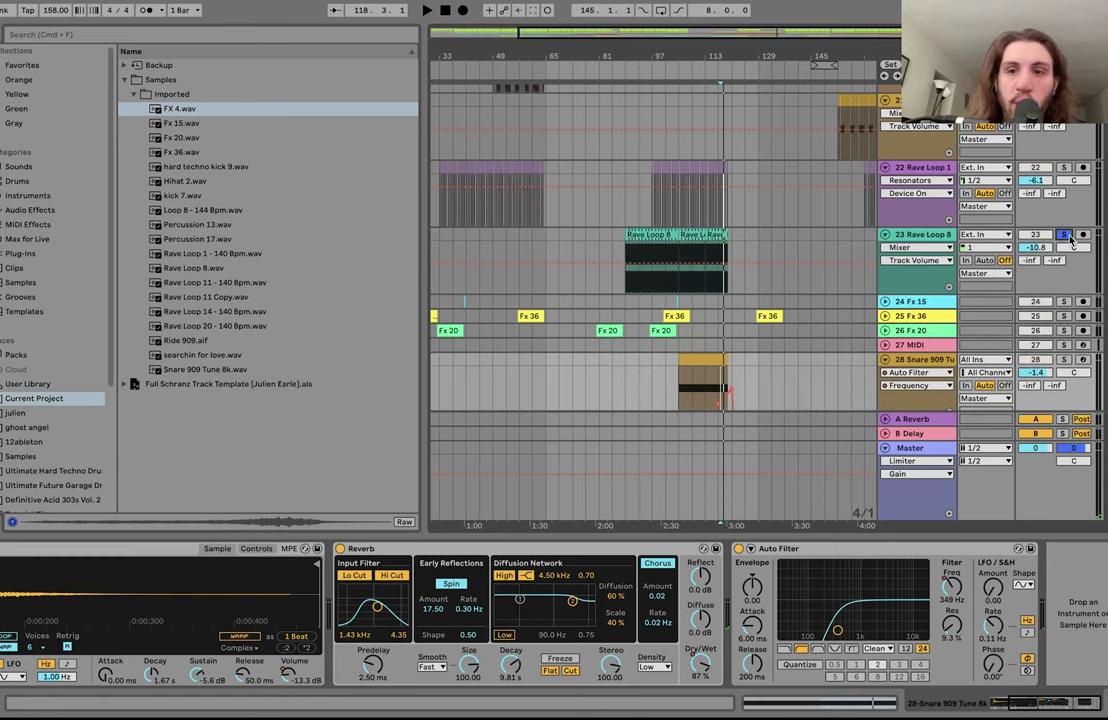
{"action": "left_click", "coordinate": [638, 236]}
{"action": "key", "text": "space"}
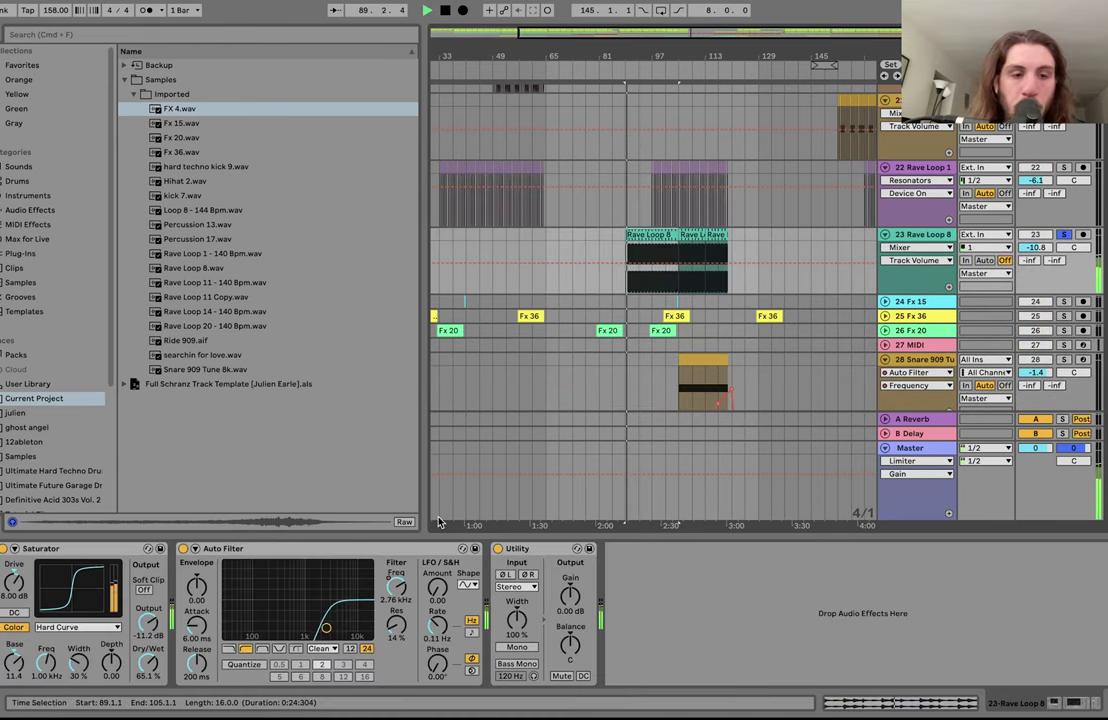
Step: Reveal track 23's Auto Filter Frequency automation and replay the soloed loop from bars 89 and 117
{"action": "left_click_drag", "start_coordinate": [396, 584], "coordinate": [393, 590]}
{"action": "left_click", "coordinate": [393, 590]}
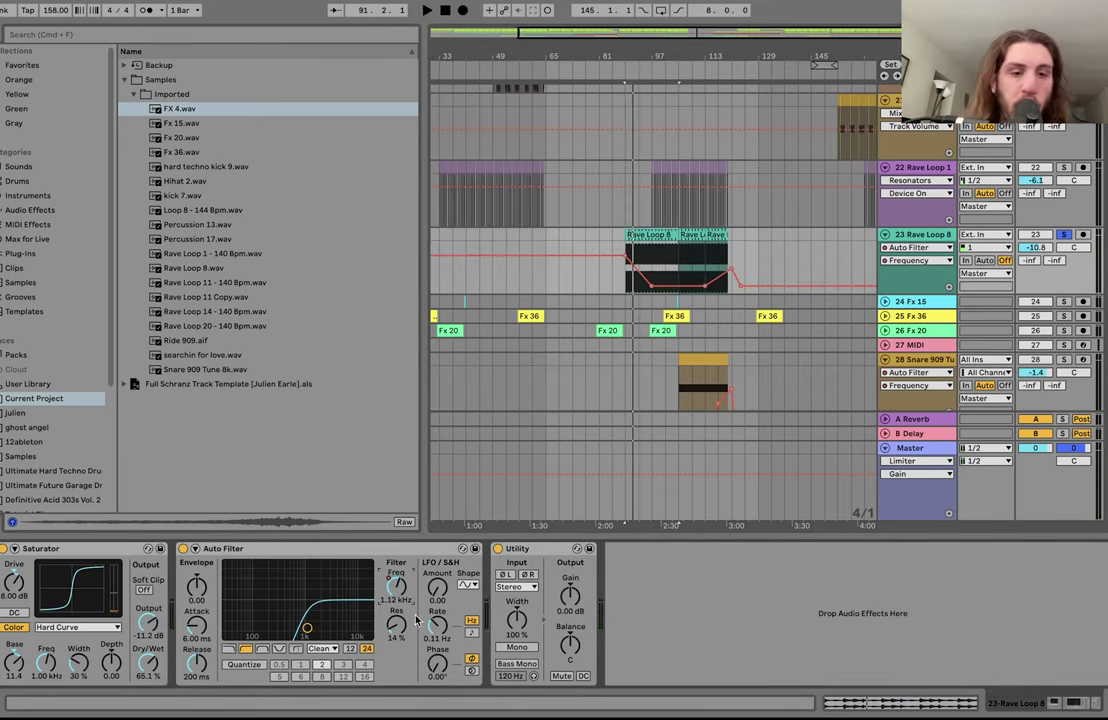
{"action": "left_click", "coordinate": [621, 287]}
{"action": "key", "text": "space"}
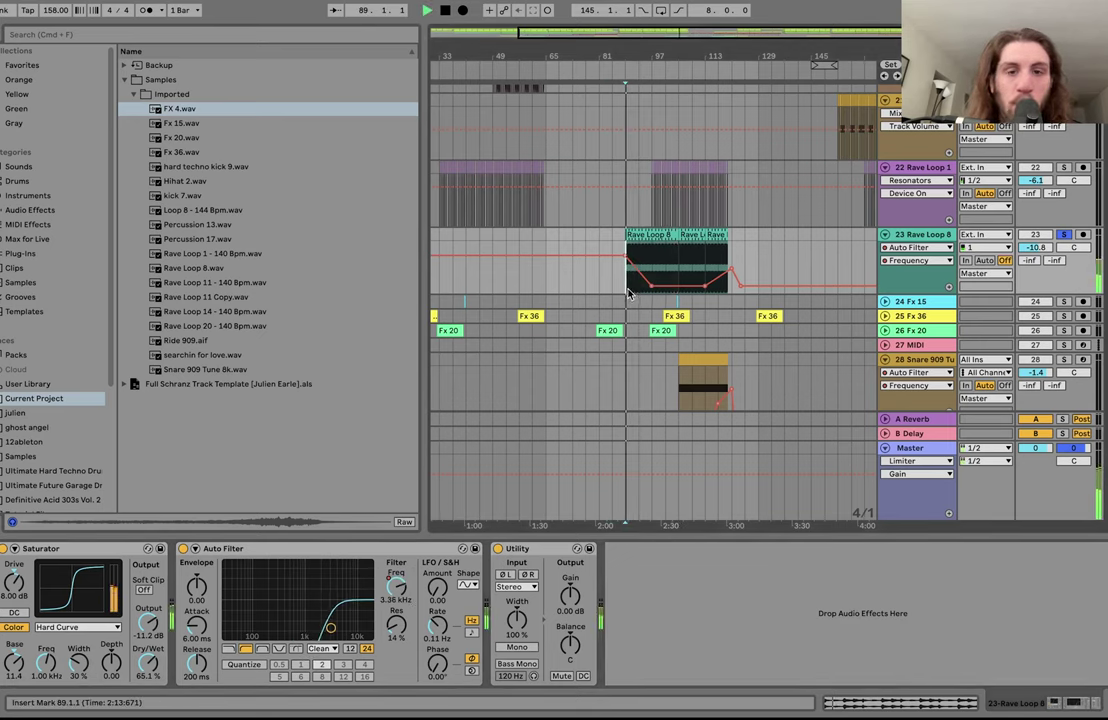
{"action": "left_click", "coordinate": [718, 257]}
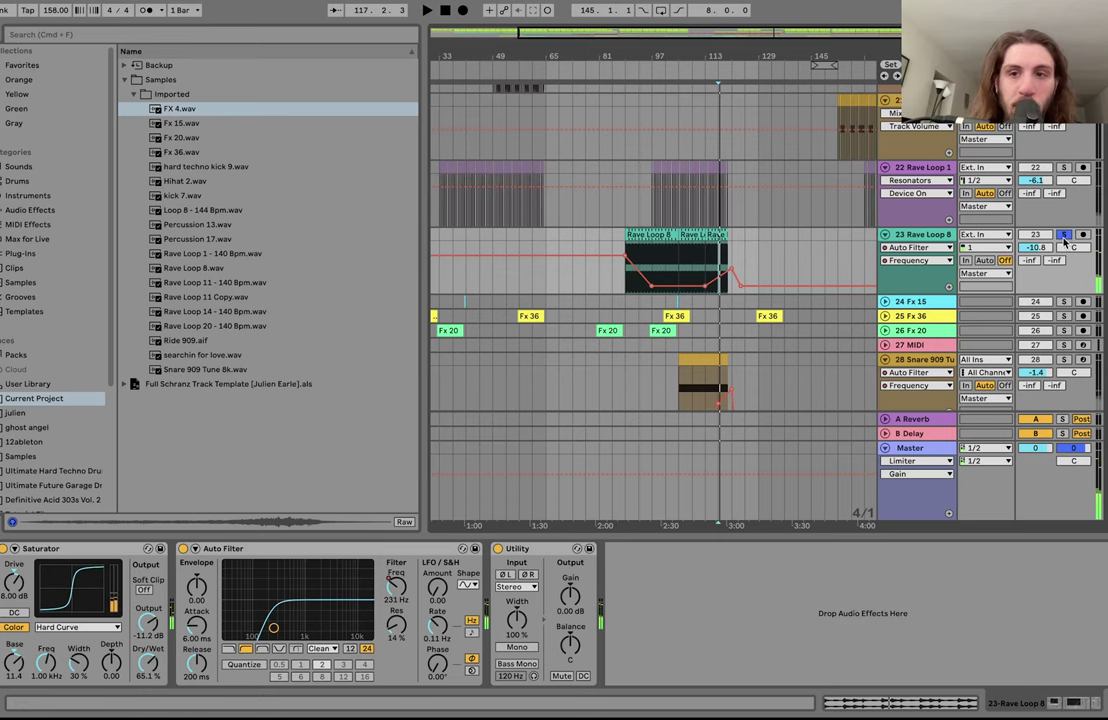
Step: Release the solo on track 23 and play the full mix from bar 105
{"action": "left_click", "coordinate": [678, 258]}
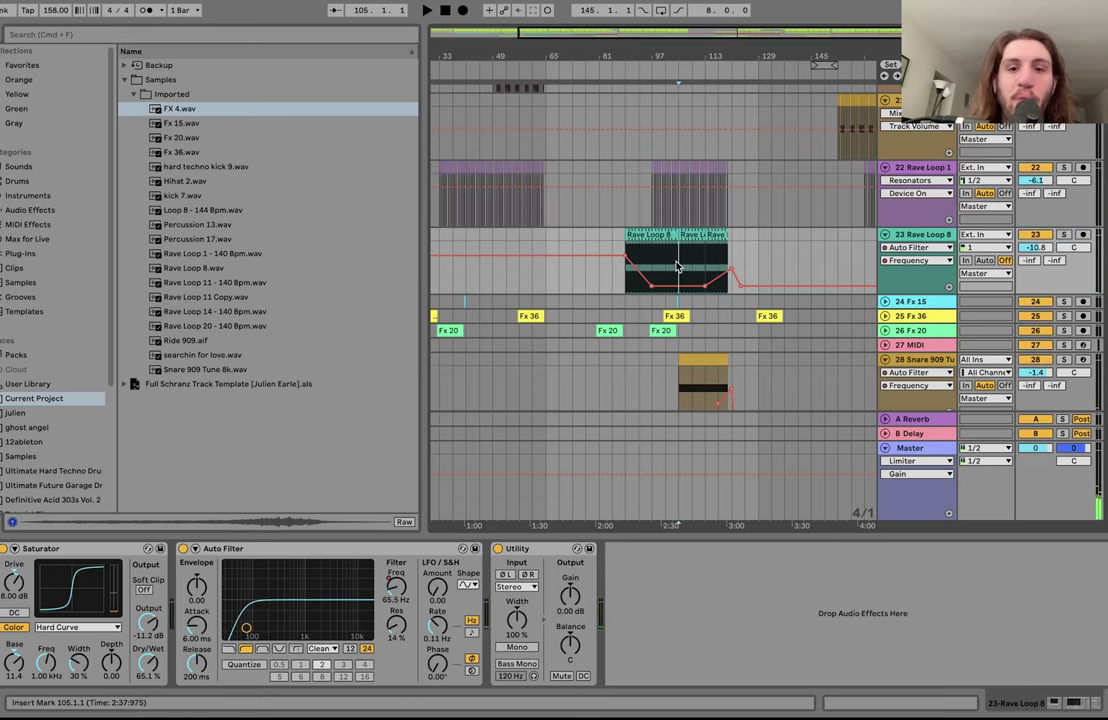
{"action": "scroll", "coordinate": [678, 266], "scroll_direction": "up", "scroll_amount": 3}
{"action": "key", "text": "space"}
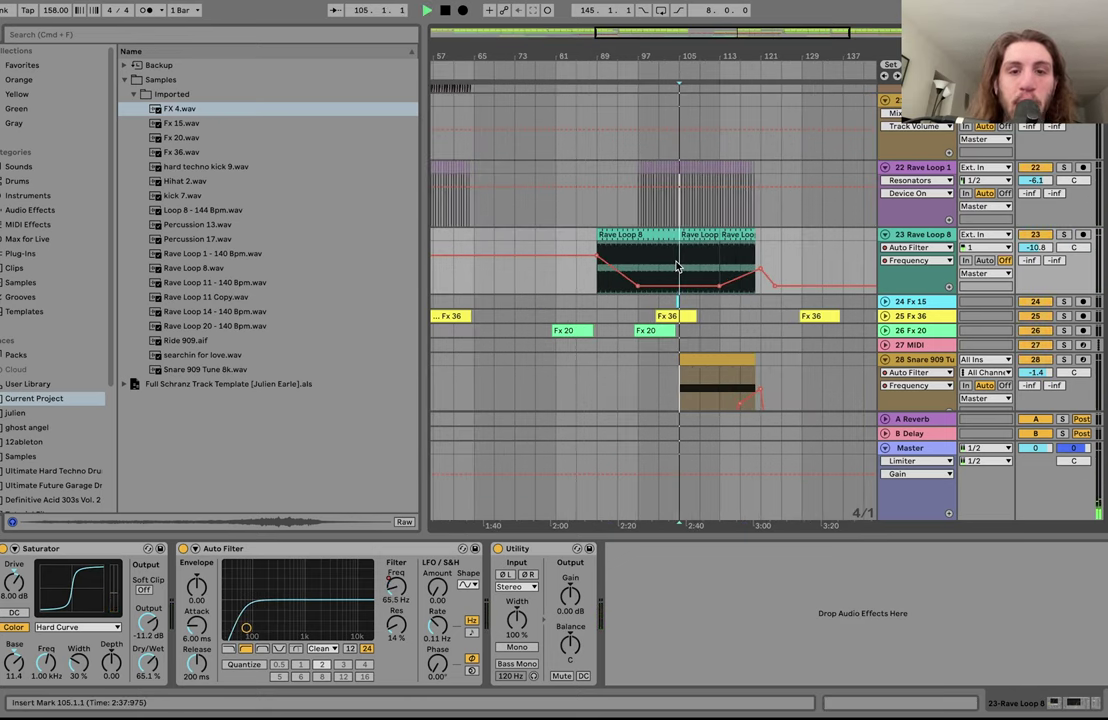
Step: Briefly switch track 23 off and back on during playback, show its Mixer Speaker On lane, and stop the mix
{"action": "double_click", "coordinate": [1036, 237]}
{"action": "left_click", "coordinate": [934, 237]}
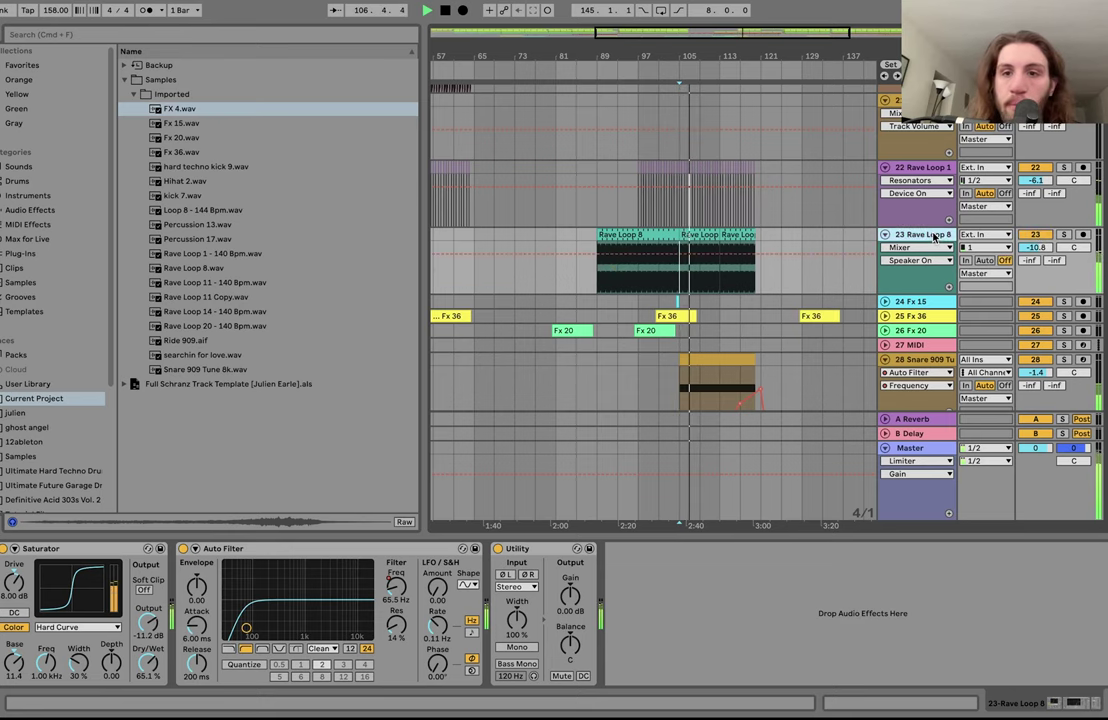
{"action": "scroll", "coordinate": [934, 237], "scroll_direction": "down", "scroll_amount": 3}
{"action": "key", "text": "space"}
Step: Expand the zap track and play the full mix through its short clip from bar 72
{"action": "scroll", "coordinate": [681, 303], "scroll_direction": "down", "scroll_amount": 2}
{"action": "scroll", "coordinate": [682, 305], "scroll_direction": "up", "scroll_amount": 5}
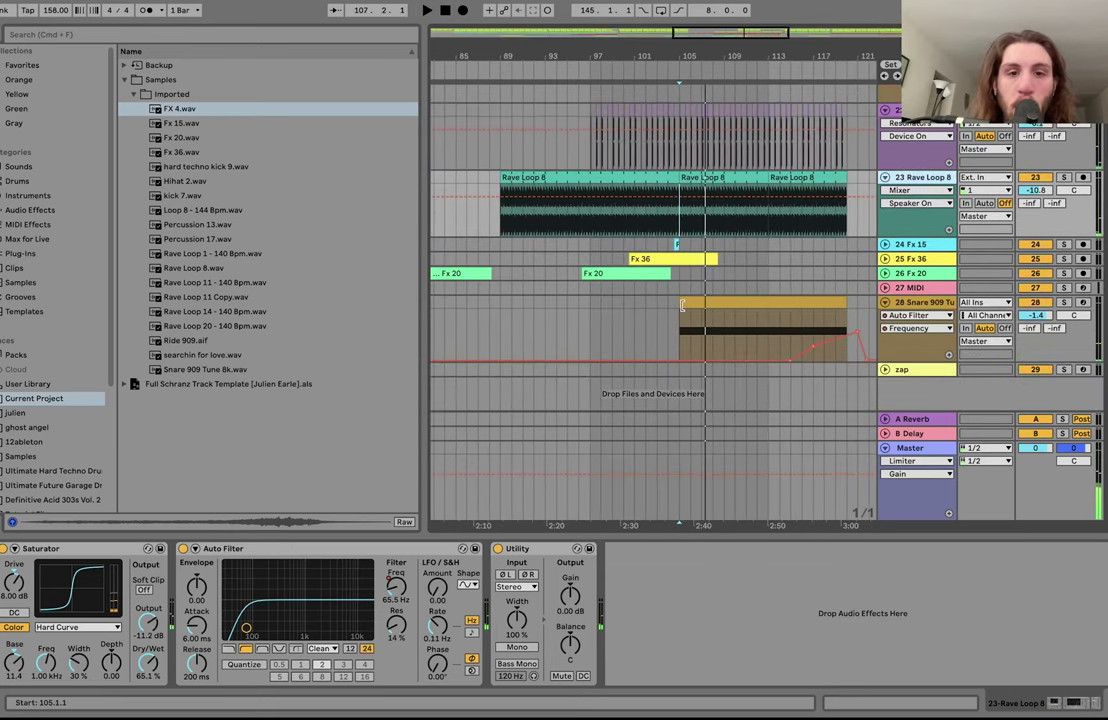
{"action": "scroll", "coordinate": [681, 315], "scroll_direction": "left", "scroll_amount": 5}
{"action": "left_click", "coordinate": [857, 370]}
{"action": "key", "text": "space"}
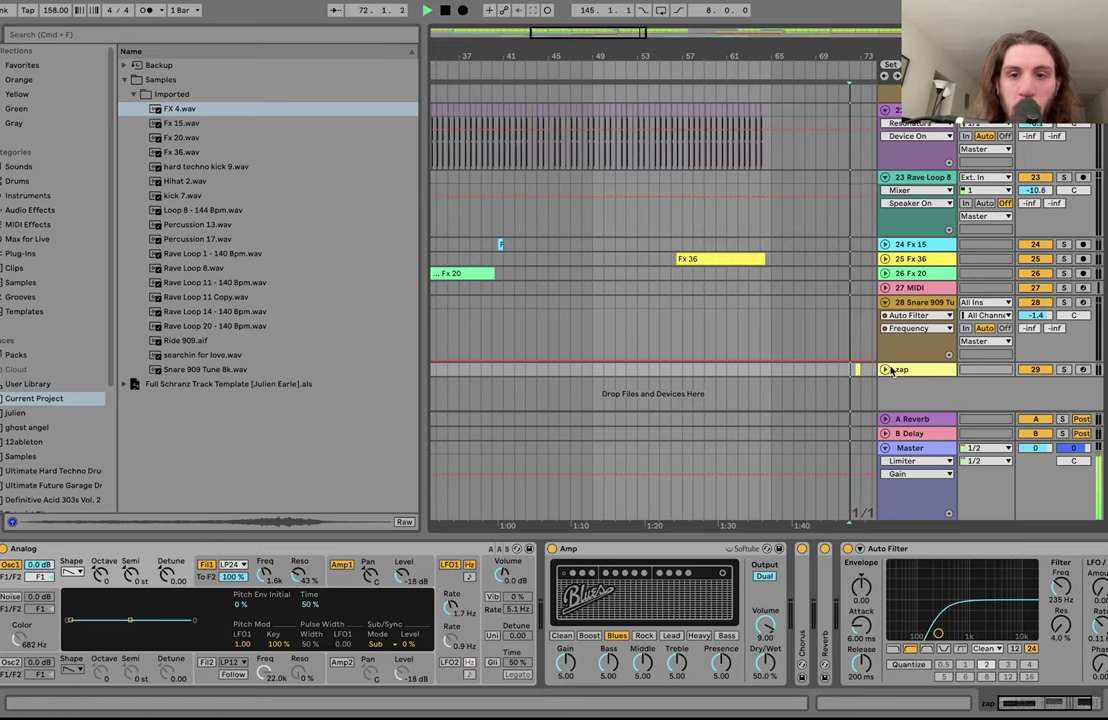
{"action": "scroll", "coordinate": [857, 370], "scroll_direction": "right", "scroll_amount": 2}
{"action": "scroll", "coordinate": [926, 380], "scroll_direction": "down", "scroll_amount": 2}
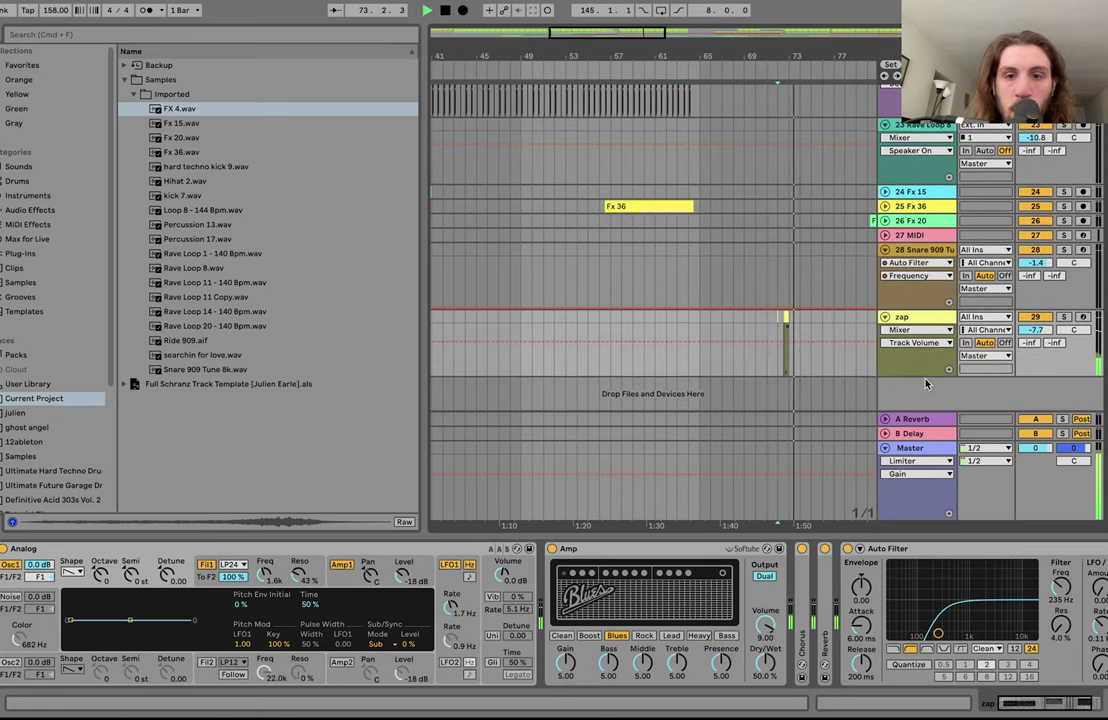
Step: Solo the zap track and play its clip while examining the Analog synth's filter, LFO and oscillator 1 settings
{"action": "key", "text": "space"}
{"action": "left_click", "coordinate": [786, 316]}
{"action": "left_click", "coordinate": [1064, 317]}
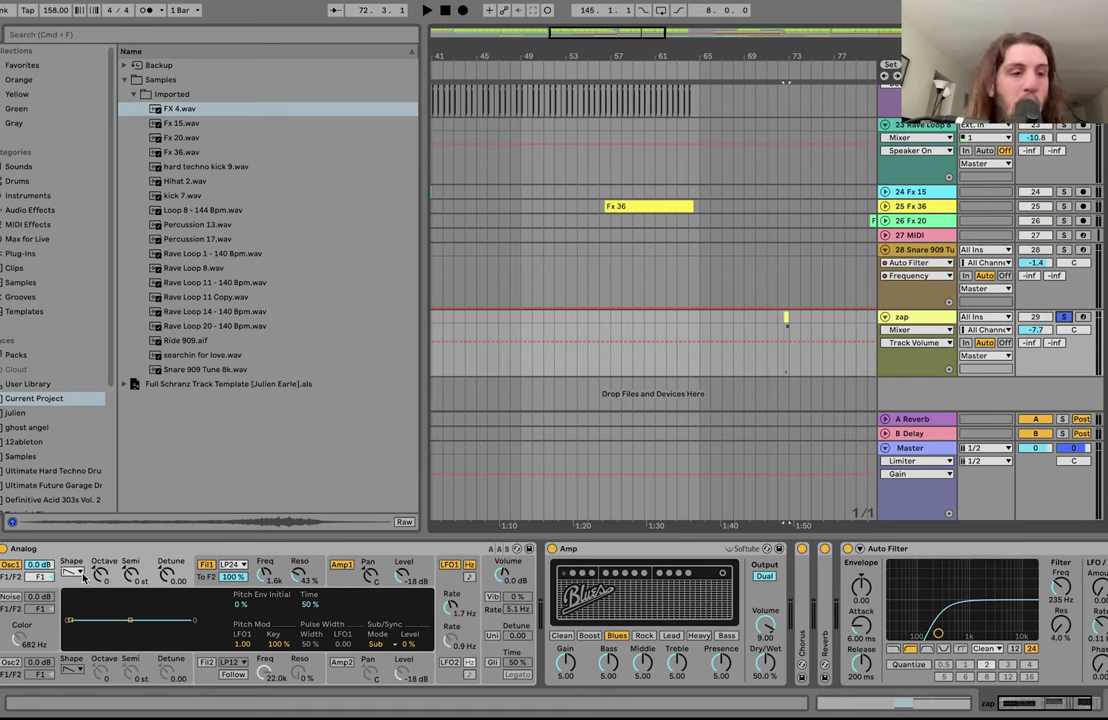
{"action": "left_click", "coordinate": [268, 570]}
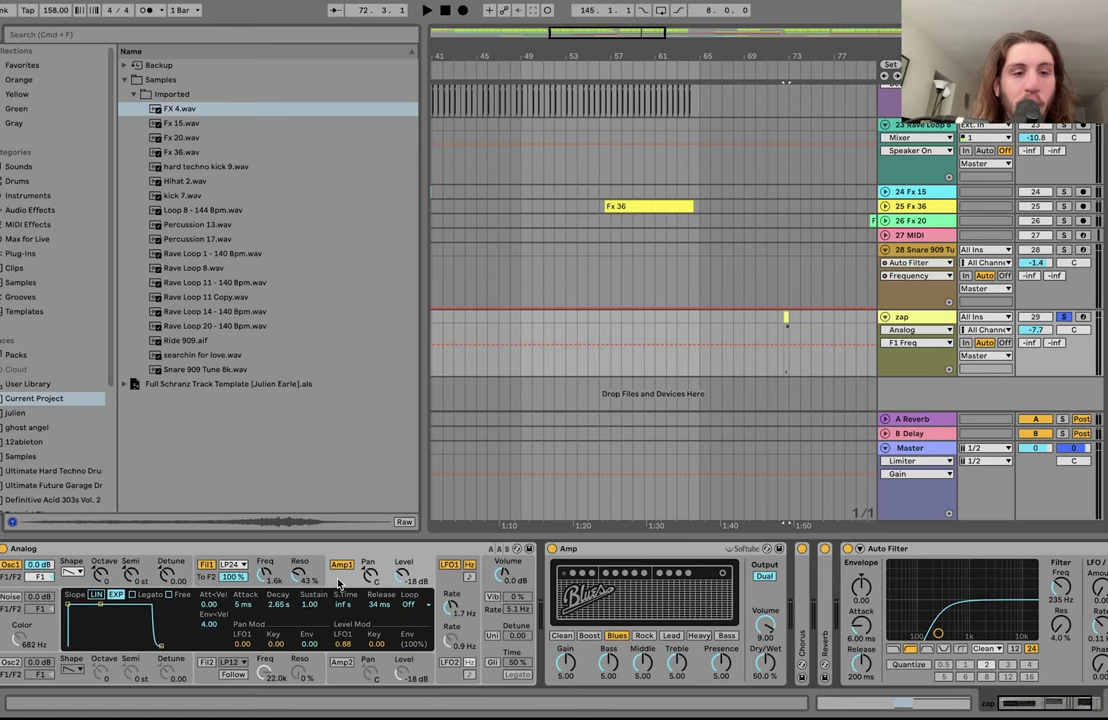
{"action": "key", "text": "space"}
{"action": "left_click", "coordinate": [431, 586]}
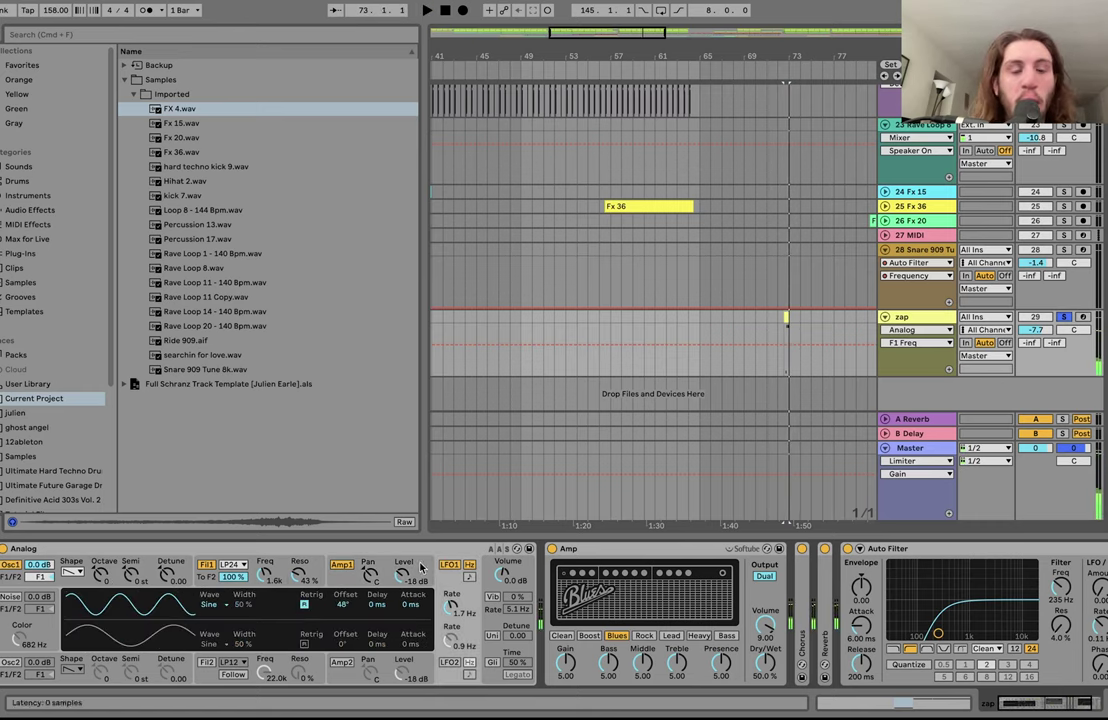
{"action": "left_click", "coordinate": [134, 573]}
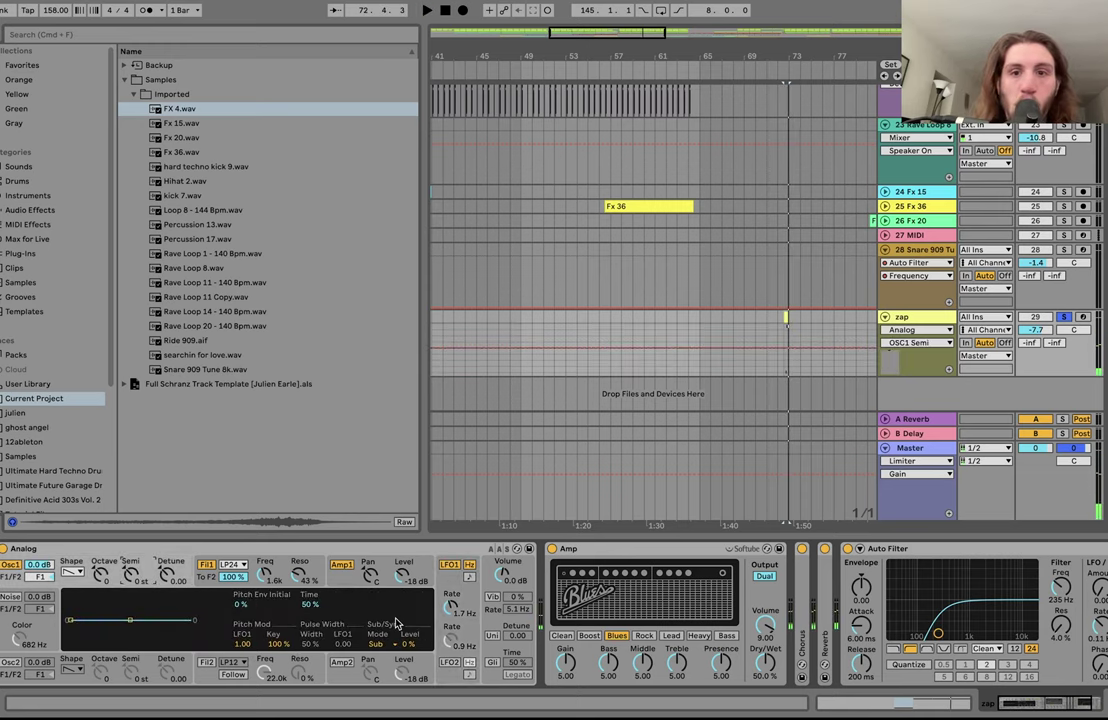
Step: Unfold the Chorus and Reverb devices in the zap track's effect chain to examine their settings
{"action": "scroll", "coordinate": [771, 594], "scroll_direction": "right", "scroll_amount": 3}
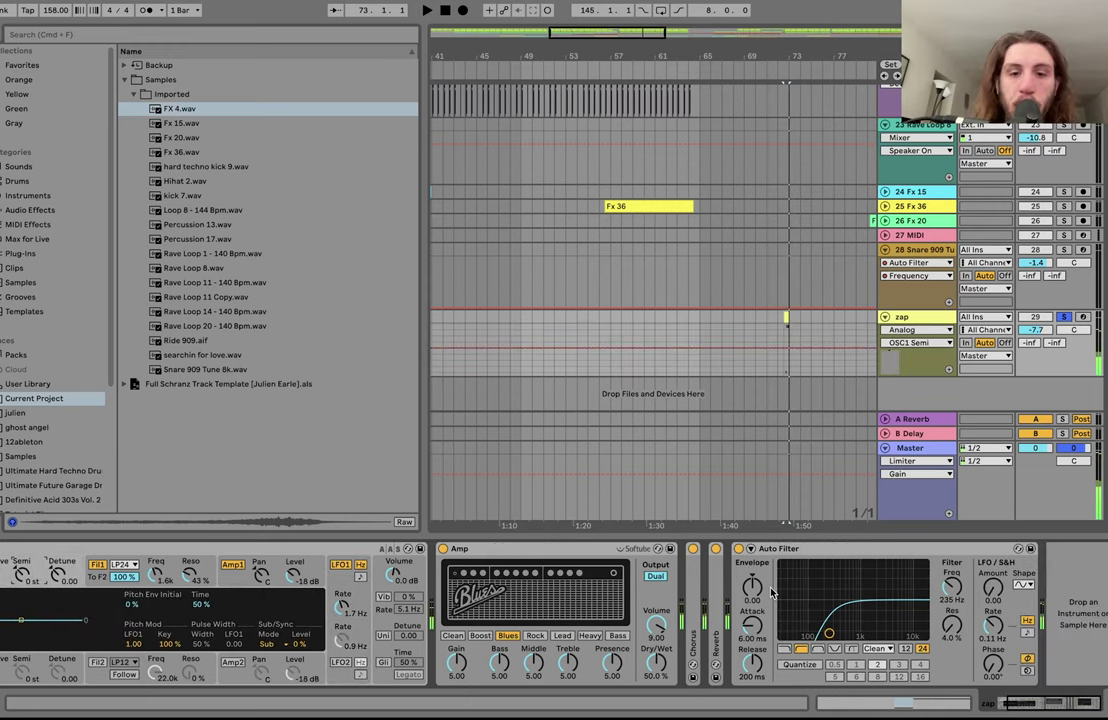
{"action": "double_click", "coordinate": [698, 578]}
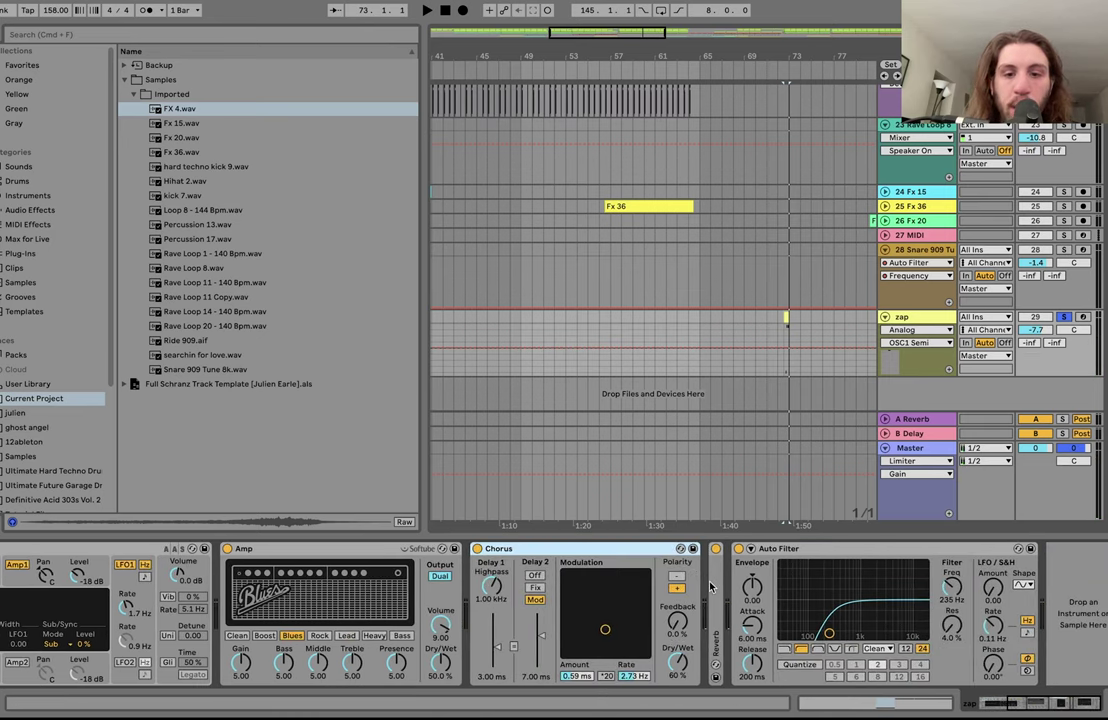
{"action": "double_click", "coordinate": [707, 585]}
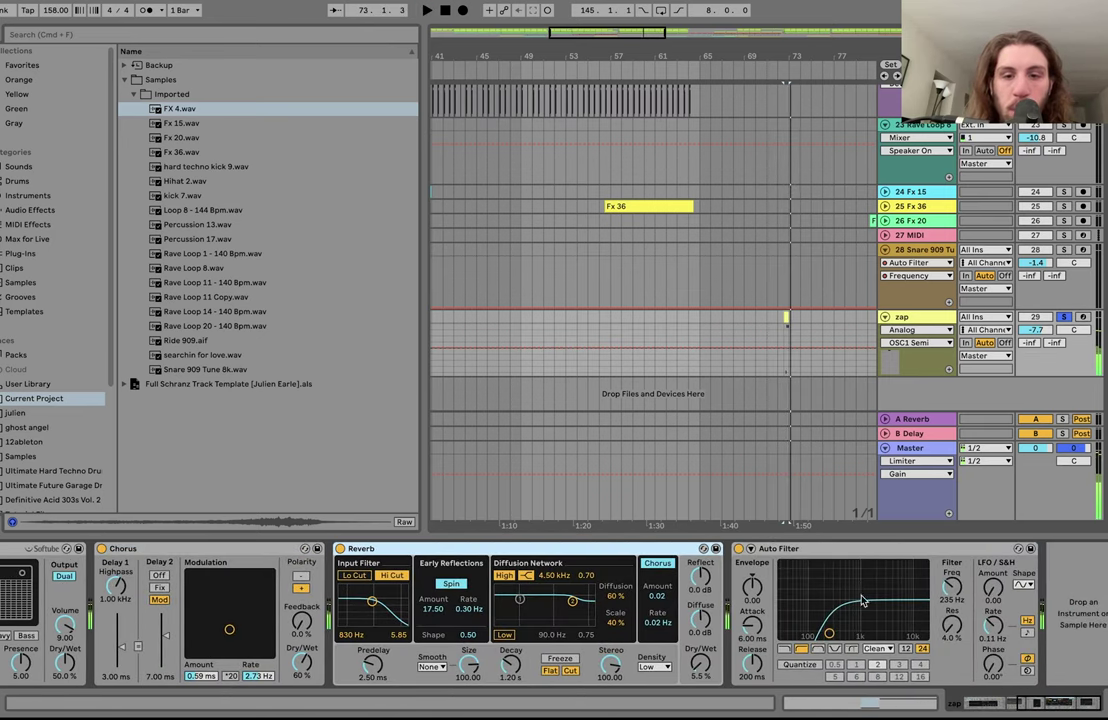
Step: Release the solo on the zap track and replay its clip within the full mix from bar 72.3
{"action": "left_click", "coordinate": [1064, 317]}
{"action": "key", "text": "space"}
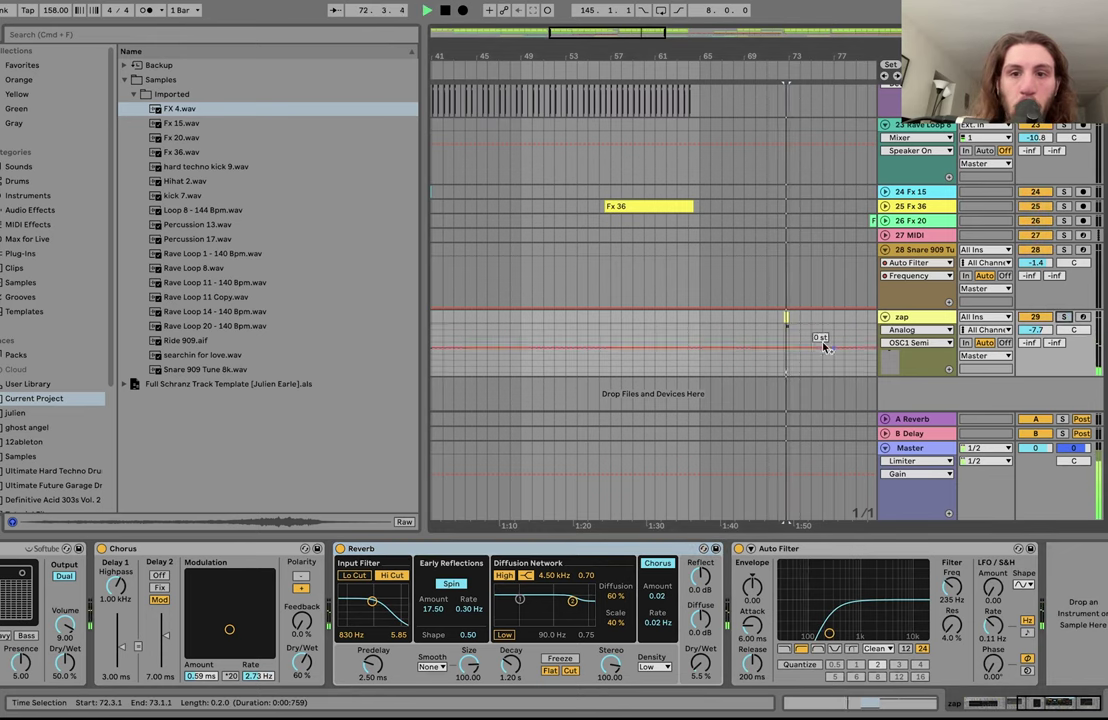
Step: Play the full mix from bar 153, collapse all the tracks in the arrangement, and stop playback
{"action": "key", "text": "w"}
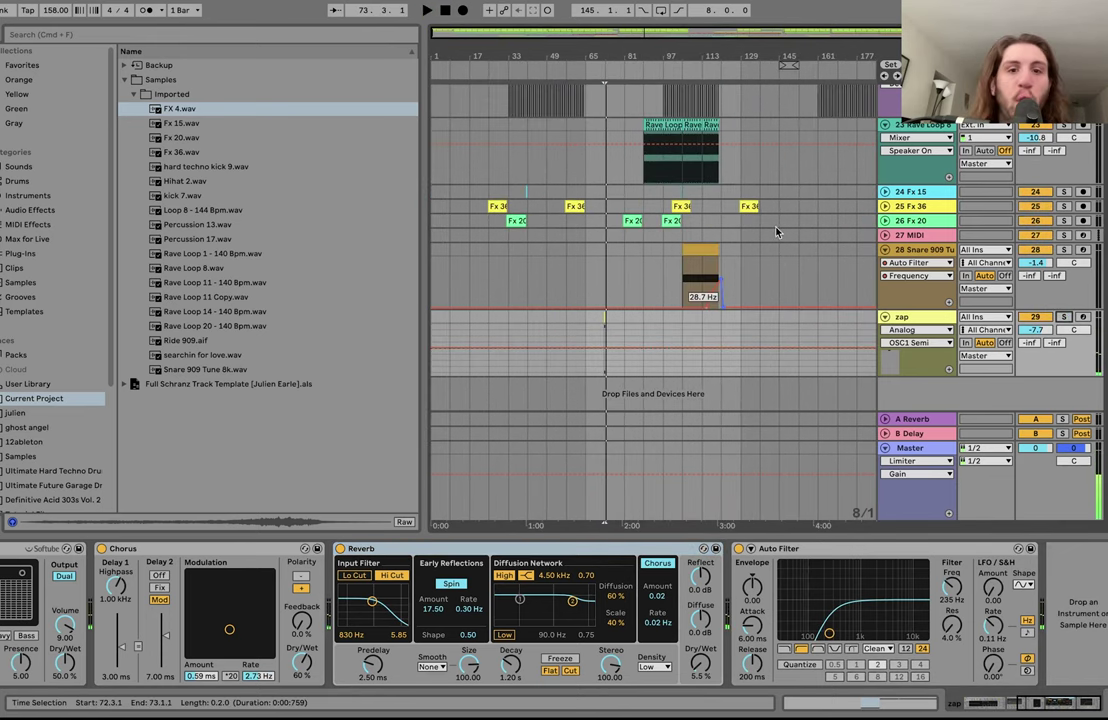
{"action": "scroll", "coordinate": [728, 258], "scroll_direction": "up", "scroll_amount": 5}
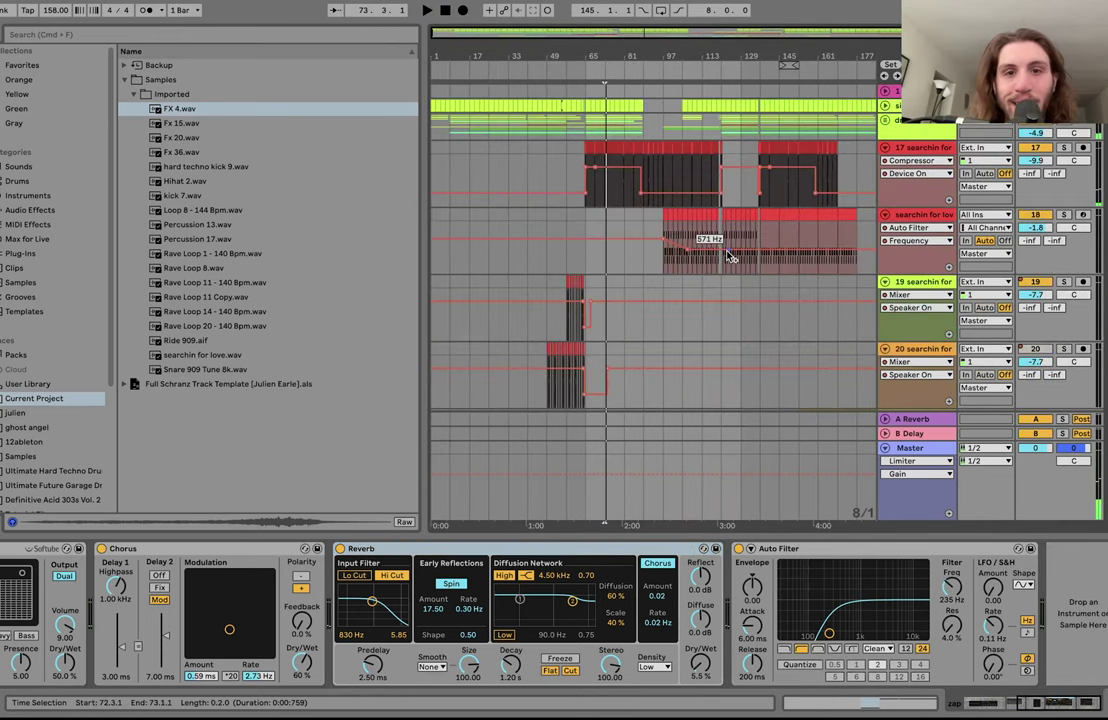
{"action": "left_click", "coordinate": [798, 126]}
{"action": "key", "text": "super+a"}
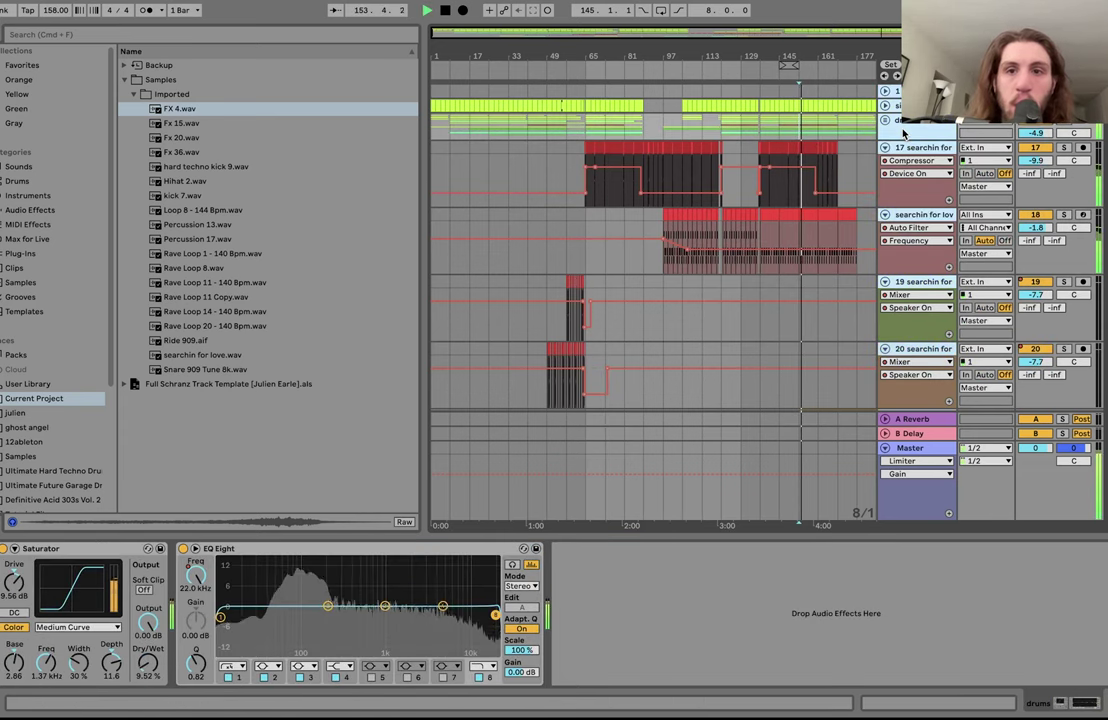
{"action": "key", "text": "u"}
{"action": "left_click", "coordinate": [804, 129]}
{"action": "key", "text": "space"}
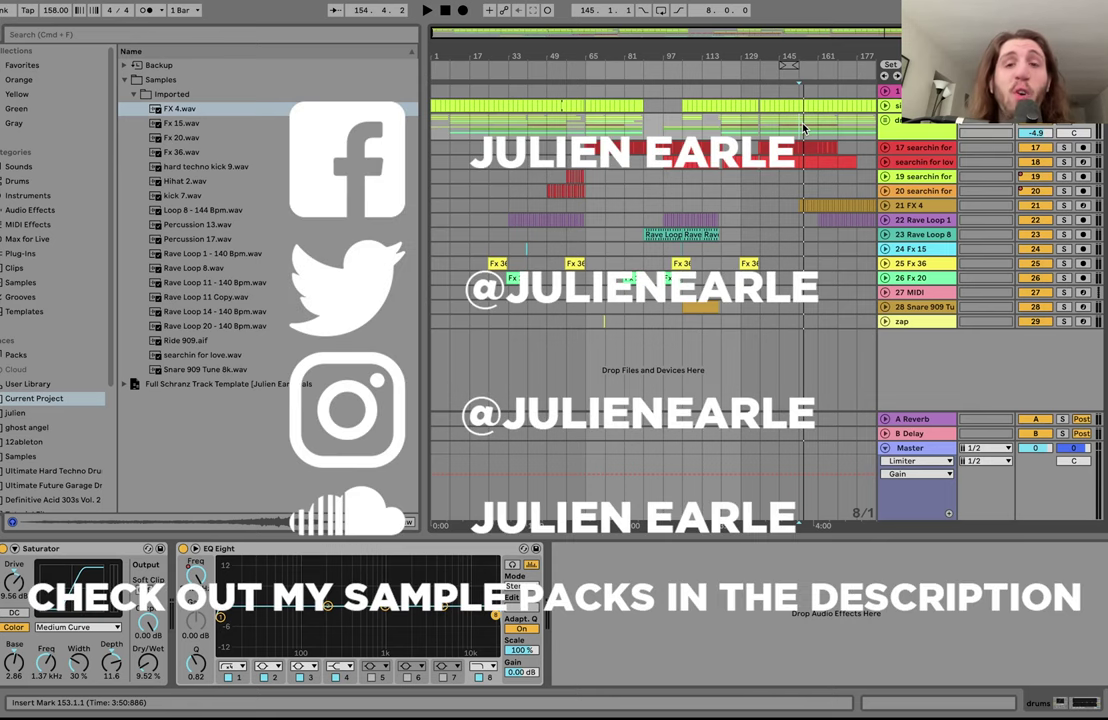
{"action": "scroll", "coordinate": [804, 129], "scroll_direction": "down", "scroll_amount": 2}
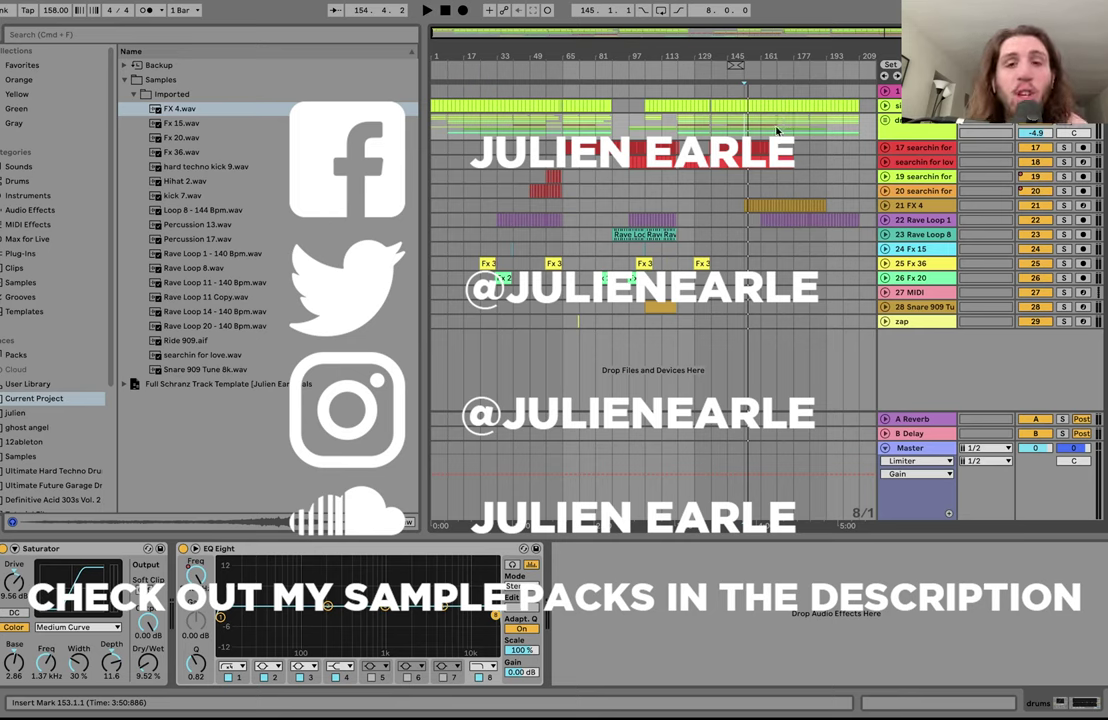
{"action": "left_click", "coordinate": [795, 131]}
{"action": "left_click_drag", "start_coordinate": [800, 131], "coordinate": [805, 131]}
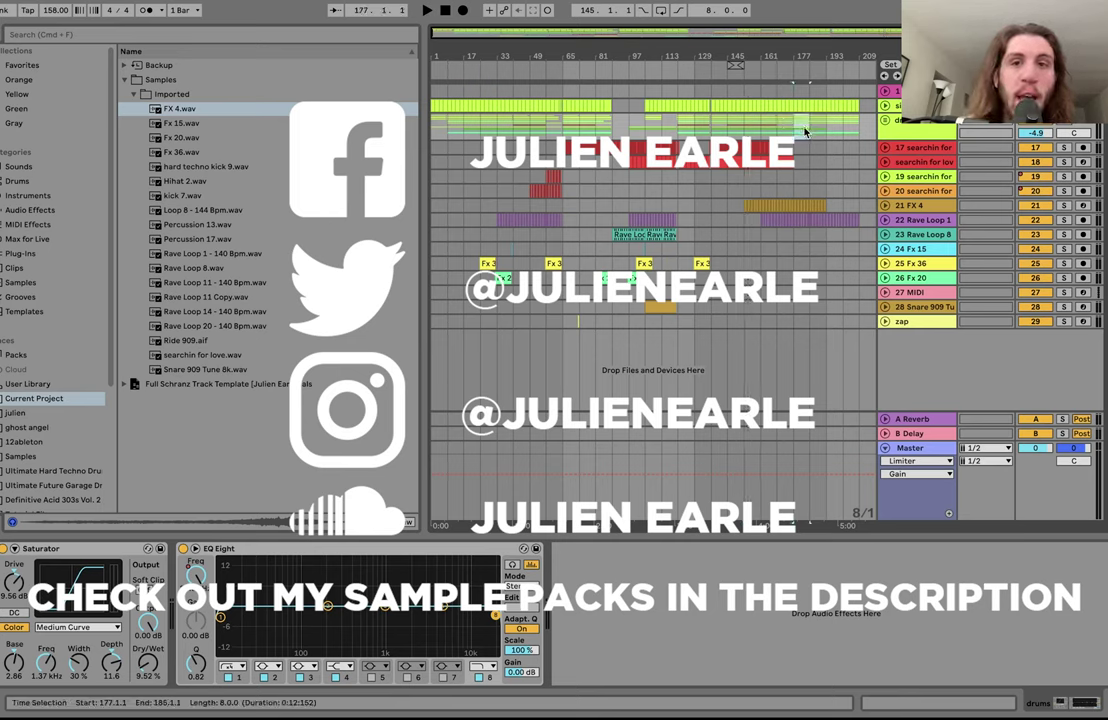